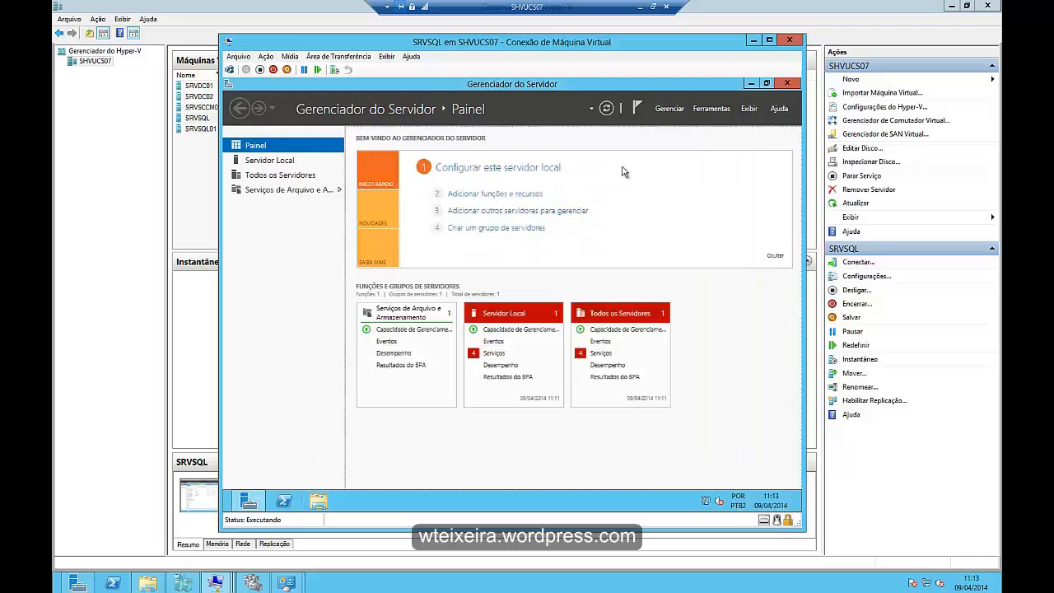
- Start adding roles and features with a role-based installation (Instalação baseada em função ou recurso) on the SRVSQL server
{"action": "left_click", "coordinate": [669, 109]}
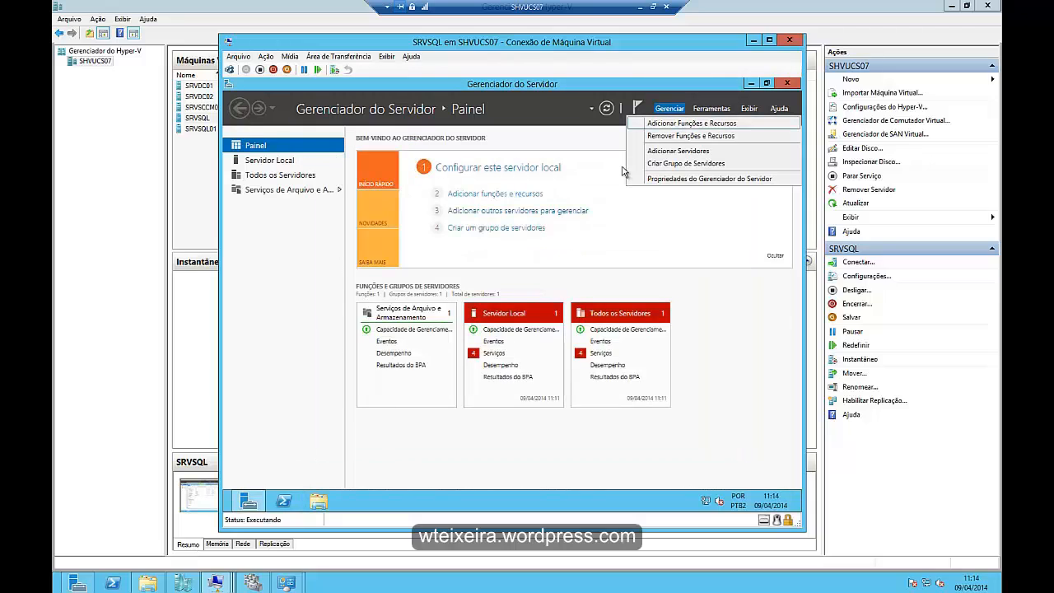
{"action": "left_click", "coordinate": [691, 123]}
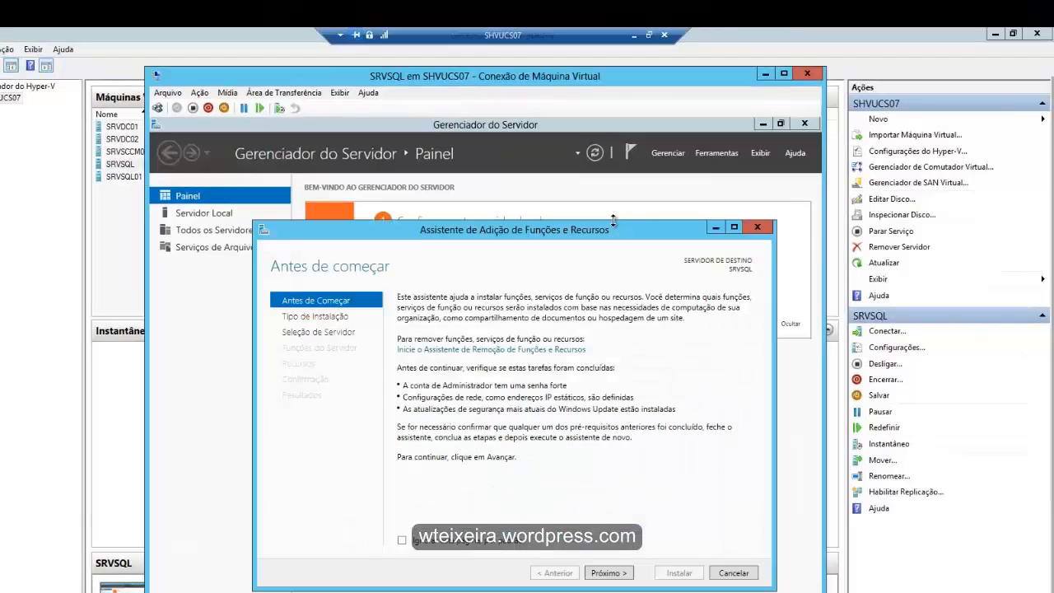
{"action": "left_click_drag", "start_coordinate": [597, 231], "coordinate": [559, 155]}
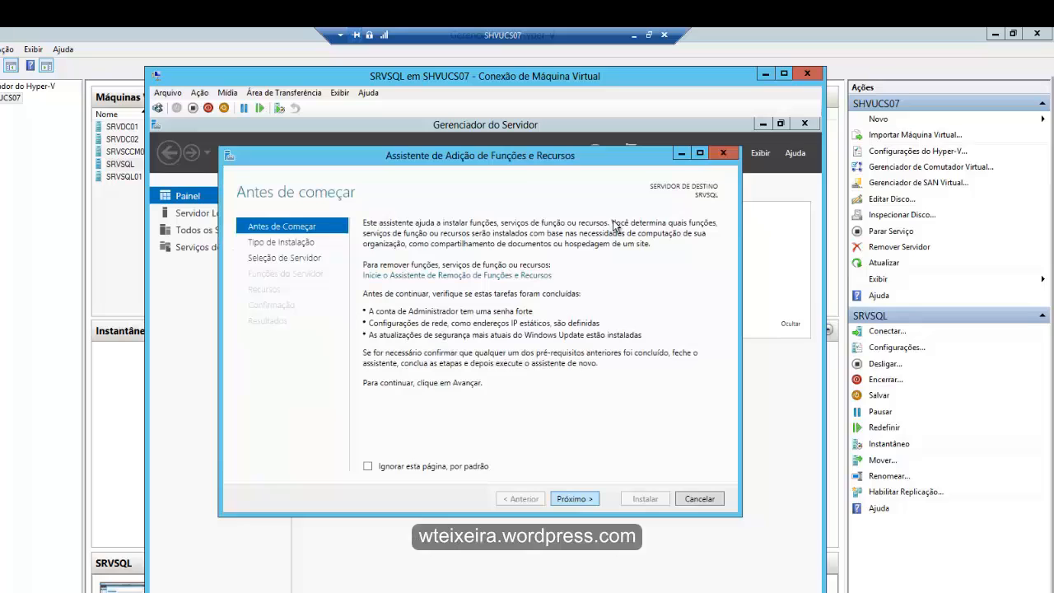
{"action": "key", "text": "Return"}
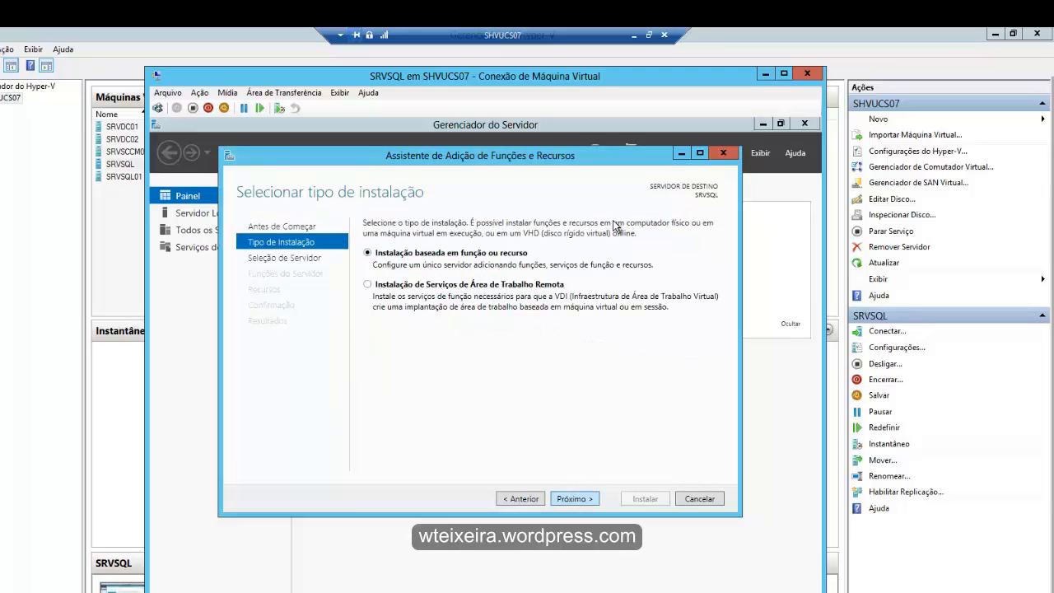
{"action": "key", "text": "Return"}
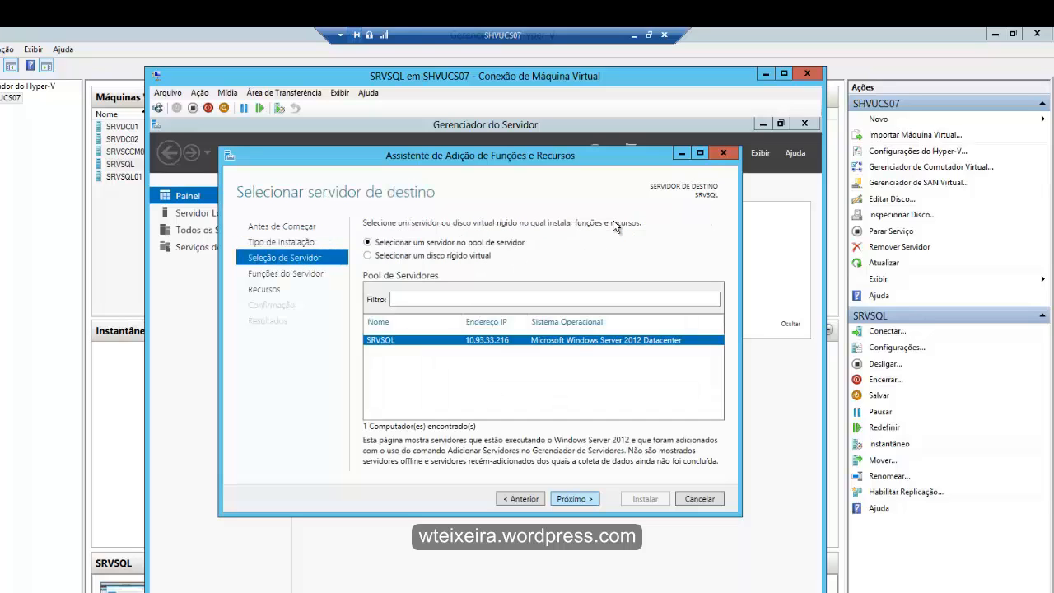
{"action": "key", "text": "Return"}
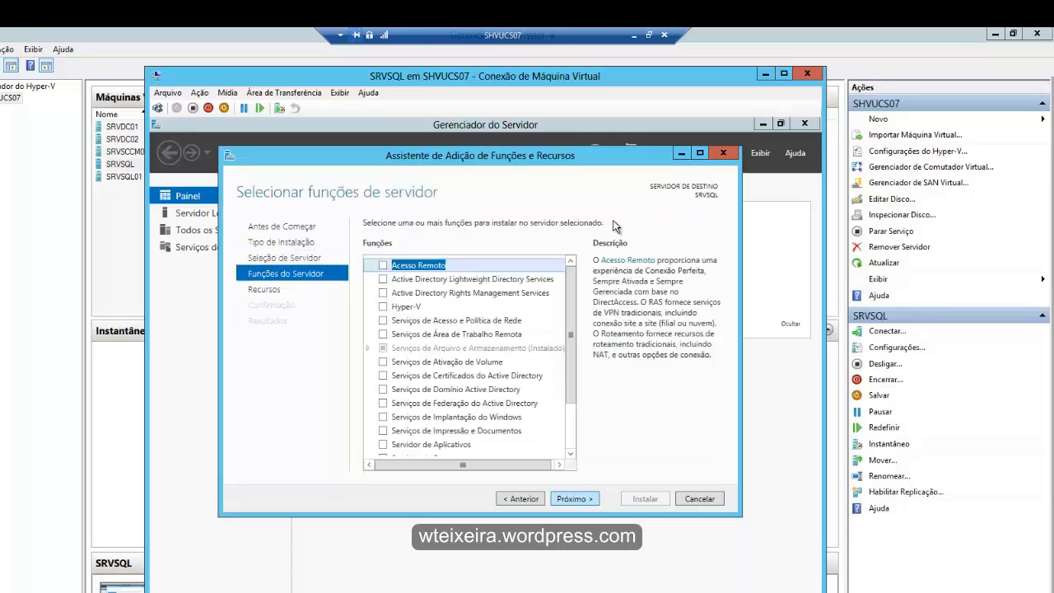
- Add no server roles, select the Recursos do .NET Framework 3.5 feature and continue to the confirmation page
{"action": "scroll", "coordinate": [613, 227], "scroll_direction": "down", "scroll_amount": 2}
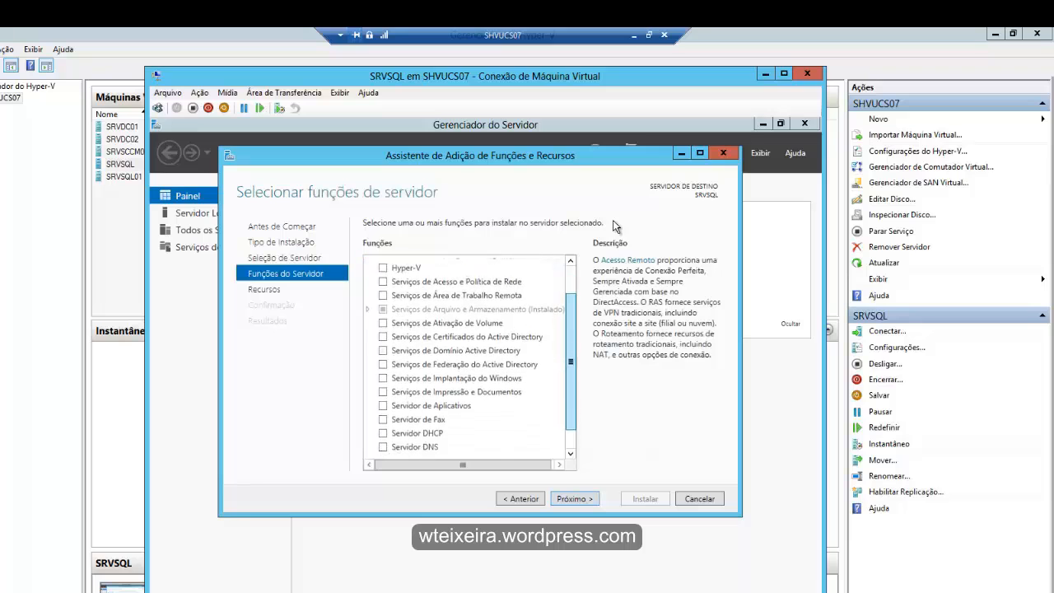
{"action": "key", "text": "Return"}
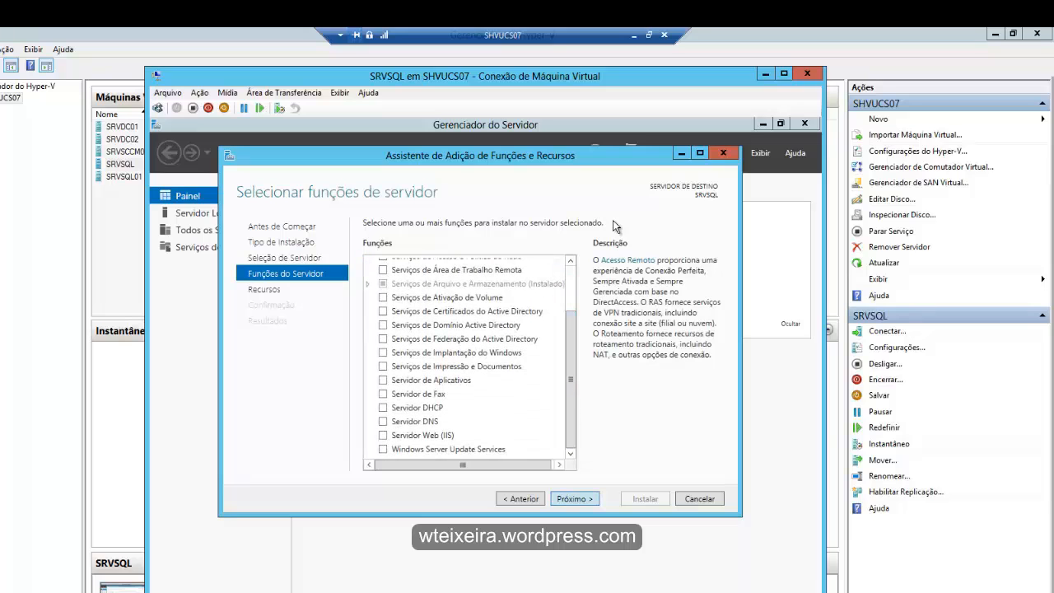
{"action": "scroll", "coordinate": [613, 226], "scroll_direction": "down", "scroll_amount": 7}
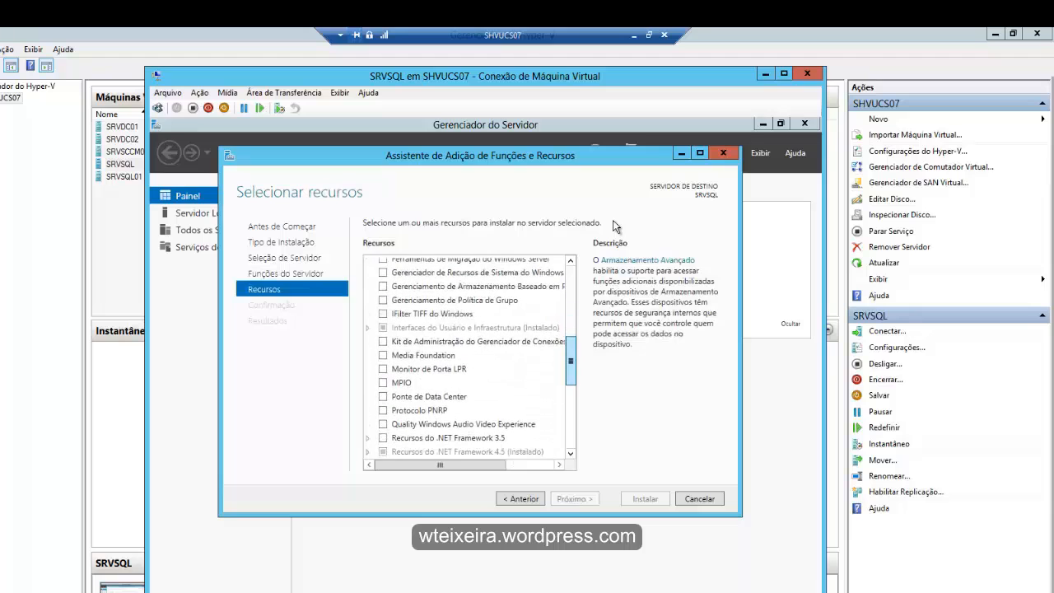
{"action": "scroll", "coordinate": [614, 227], "scroll_direction": "down", "scroll_amount": 2}
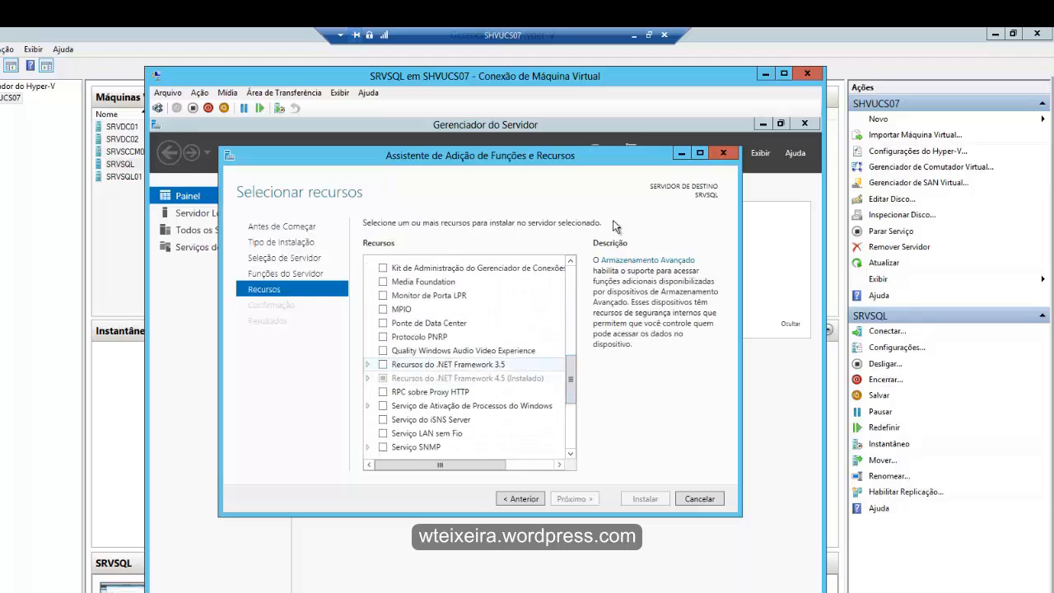
{"action": "left_click", "coordinate": [383, 364]}
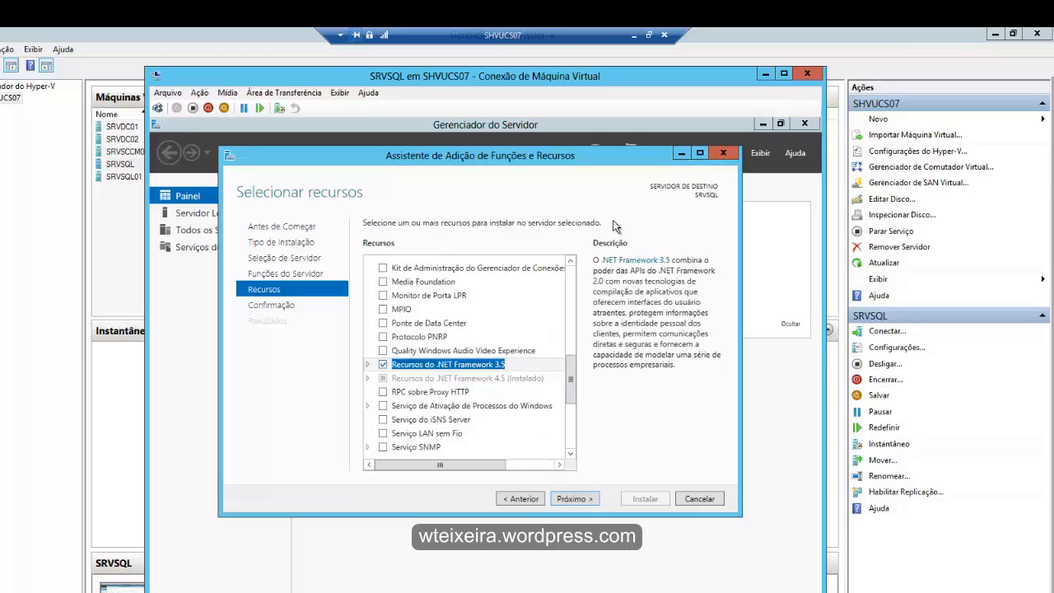
{"action": "key", "text": "Return"}
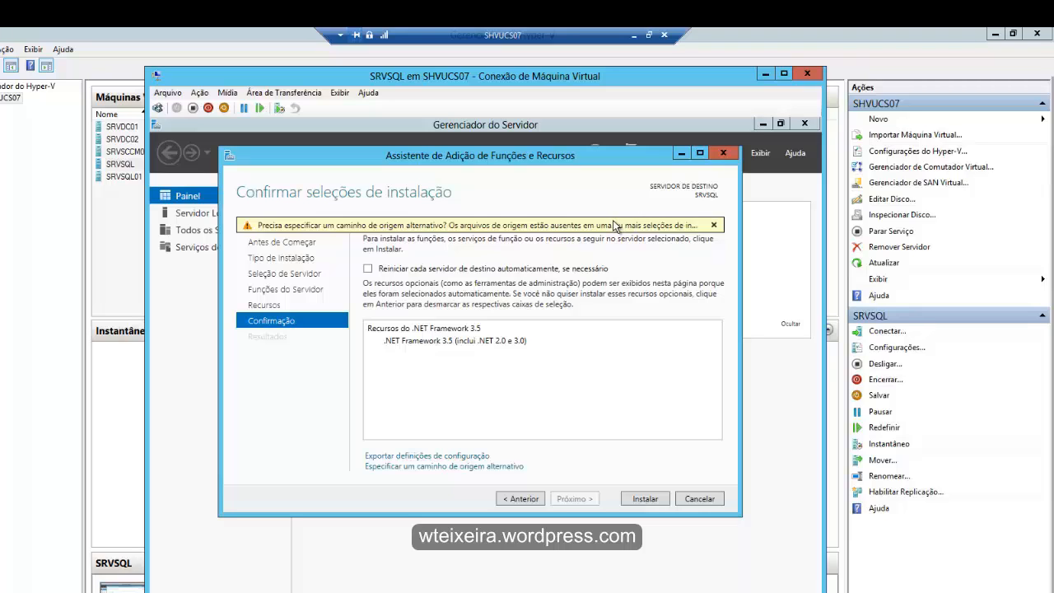
- Specify D:\Sources\SxS as the alternate source path, then install .NET Framework 3.5 and close the wizard
{"action": "left_click", "coordinate": [616, 227]}
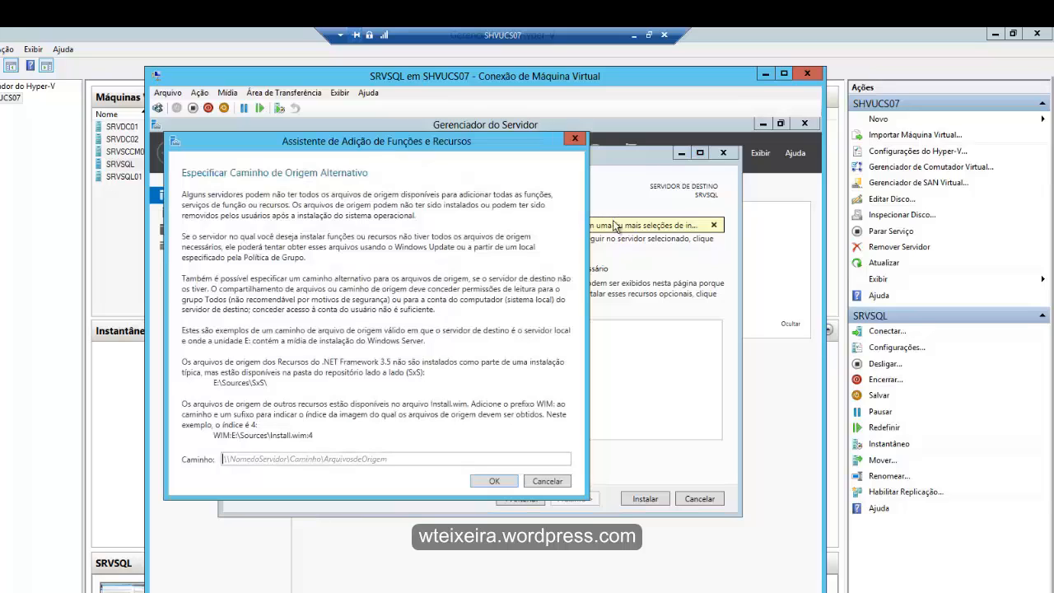
{"action": "type", "text": "D"}
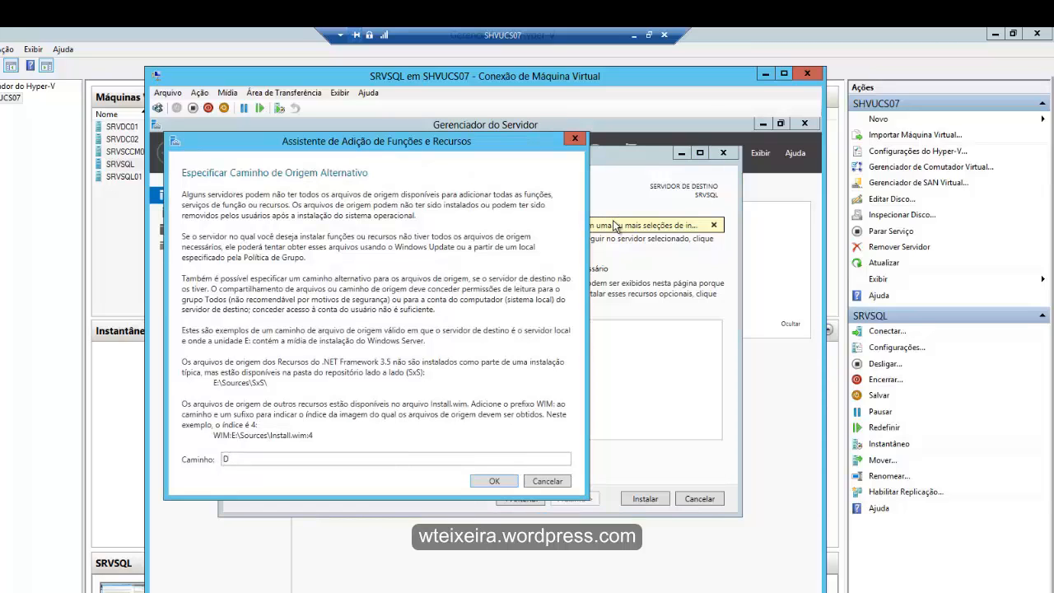
{"action": "type", "text": ":\\Sources\\SxS"}
{"action": "key", "text": "Return"}
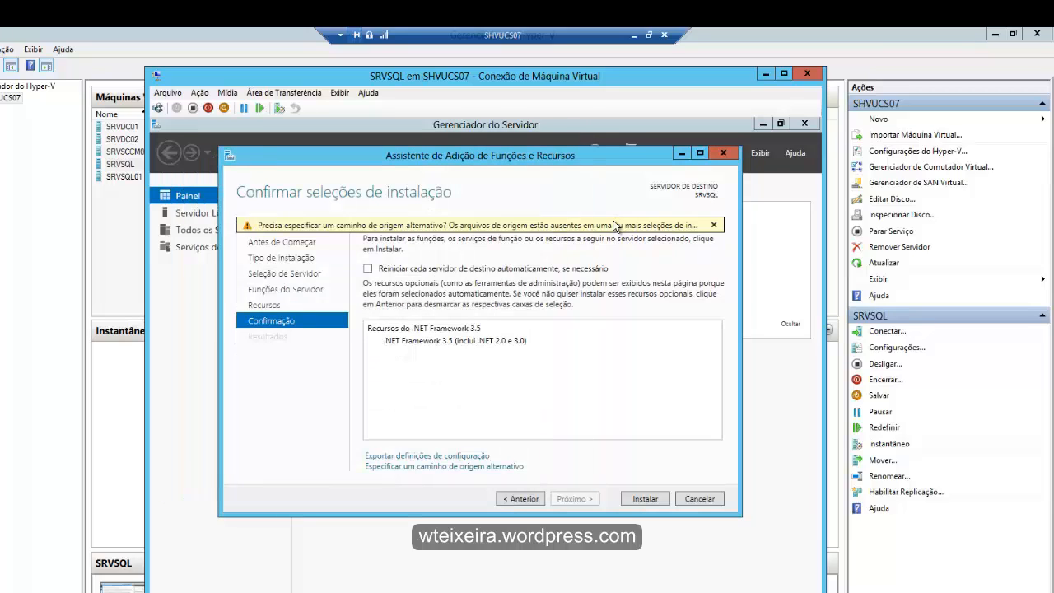
{"action": "key", "text": "Return"}
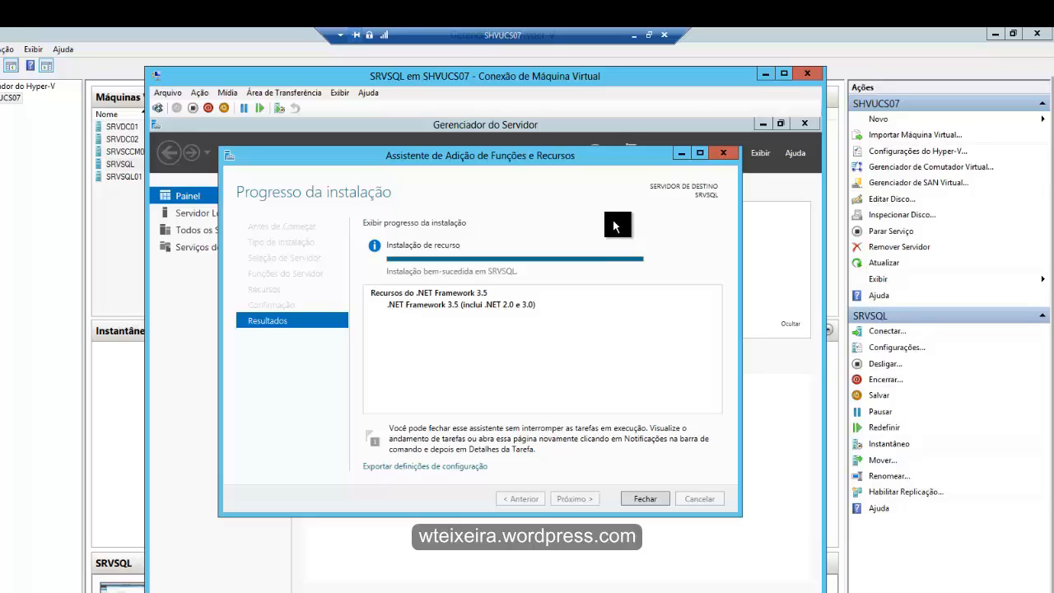
{"action": "key", "text": "Return"}
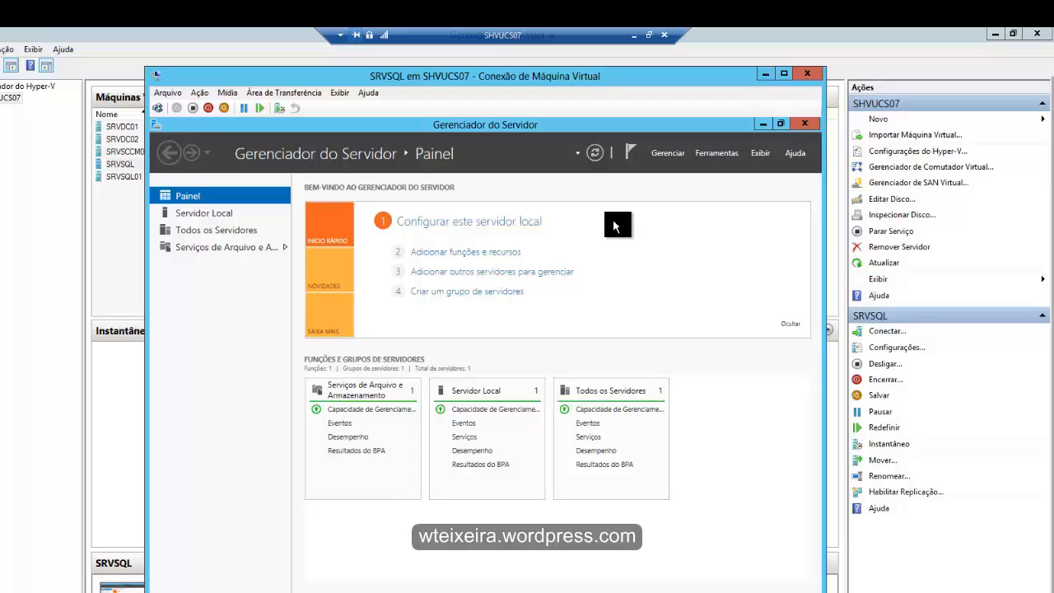
- Browse the contents of the SQLServer DVD in drive D: with File Explorer
{"action": "key", "text": "super+e"}
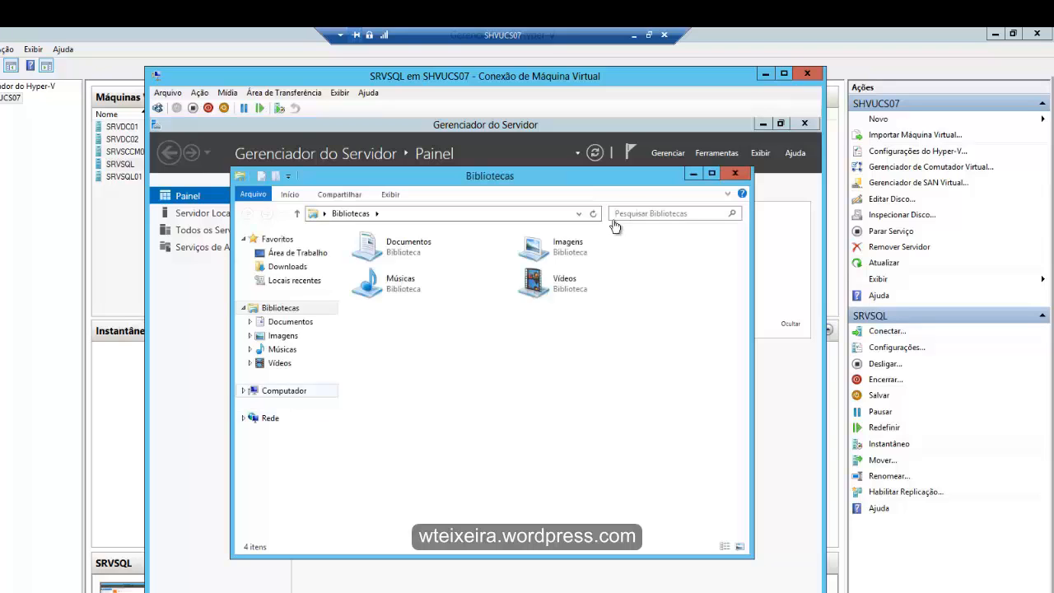
{"action": "left_click", "coordinate": [284, 390]}
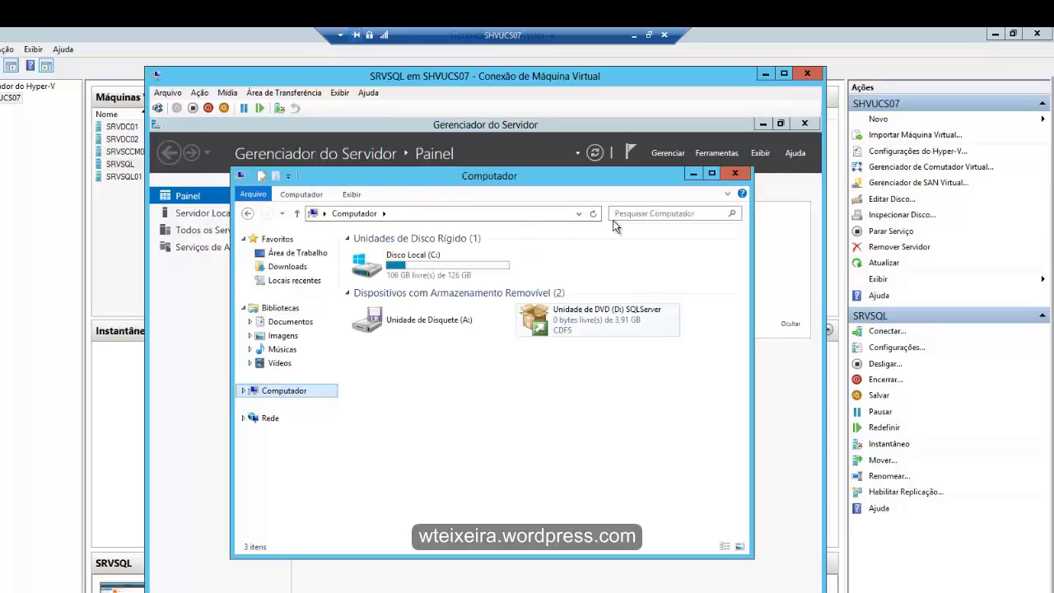
{"action": "right_click", "coordinate": [602, 313]}
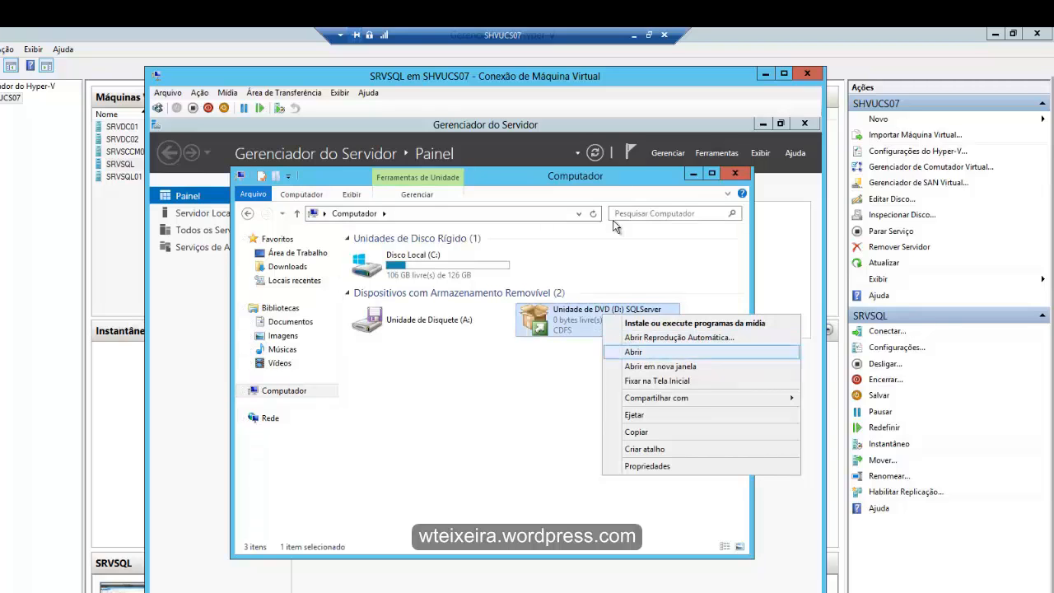
{"action": "key", "text": "Up"}
{"action": "key", "text": "Return"}
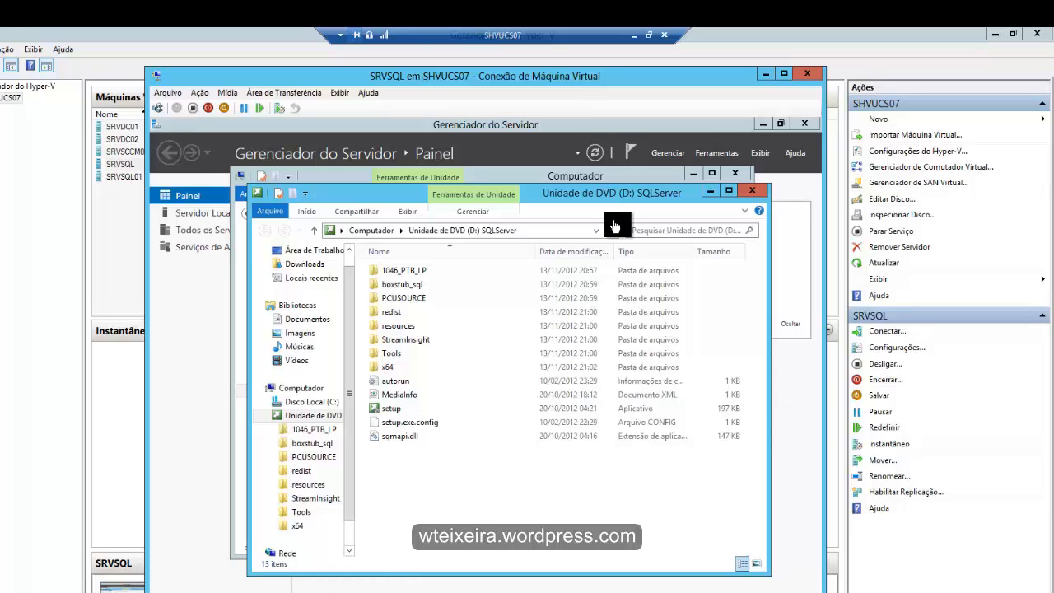
- Run the setup application from the SQLServer DVD and allow it to make changes to the computer
{"action": "double_click", "coordinate": [391, 409]}
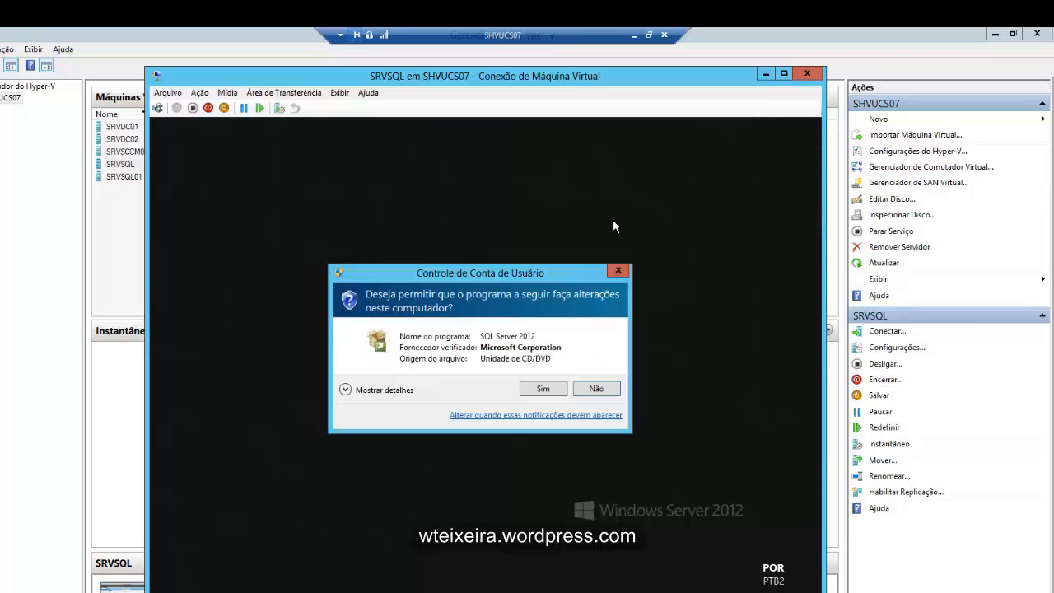
{"action": "key", "text": "Left"}
{"action": "key", "text": "Return"}
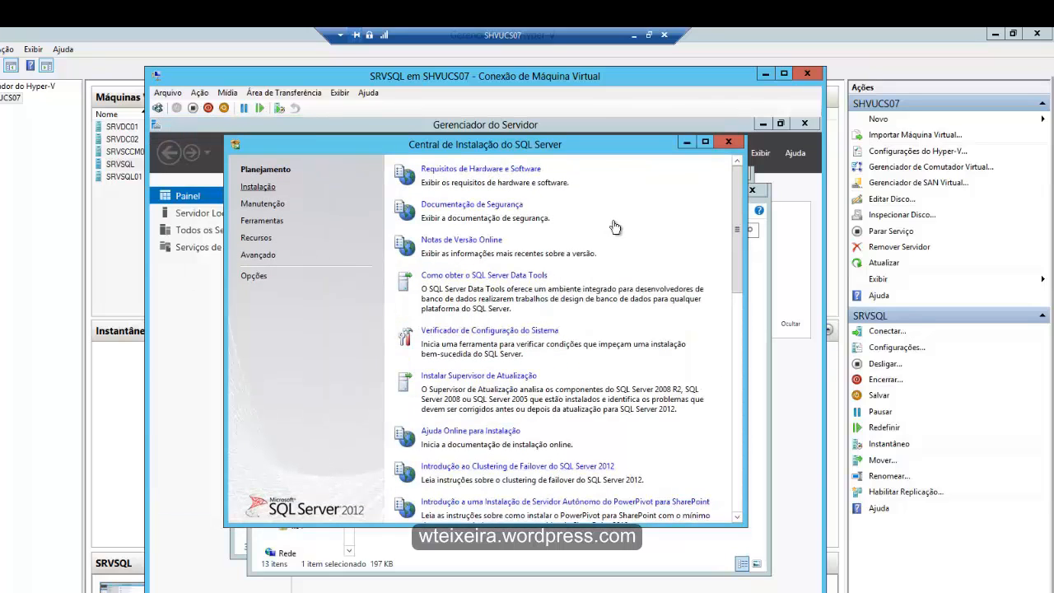
- Start a new stand-alone SQL Server installation and pass the setup support rules after showing their details
{"action": "left_click", "coordinate": [258, 187]}
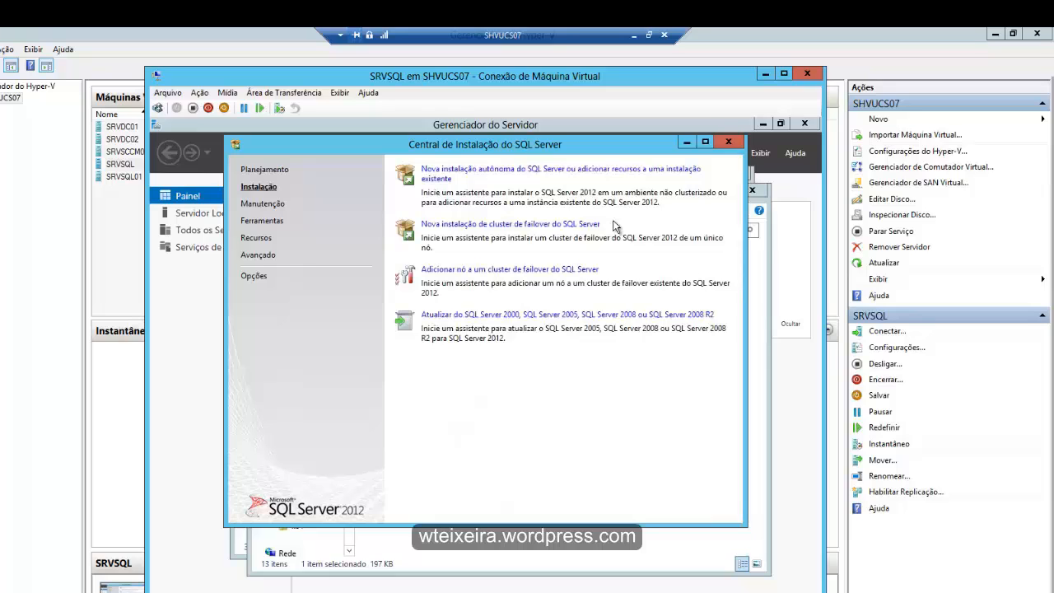
{"action": "left_click_drag", "start_coordinate": [369, 144], "coordinate": [369, 204]}
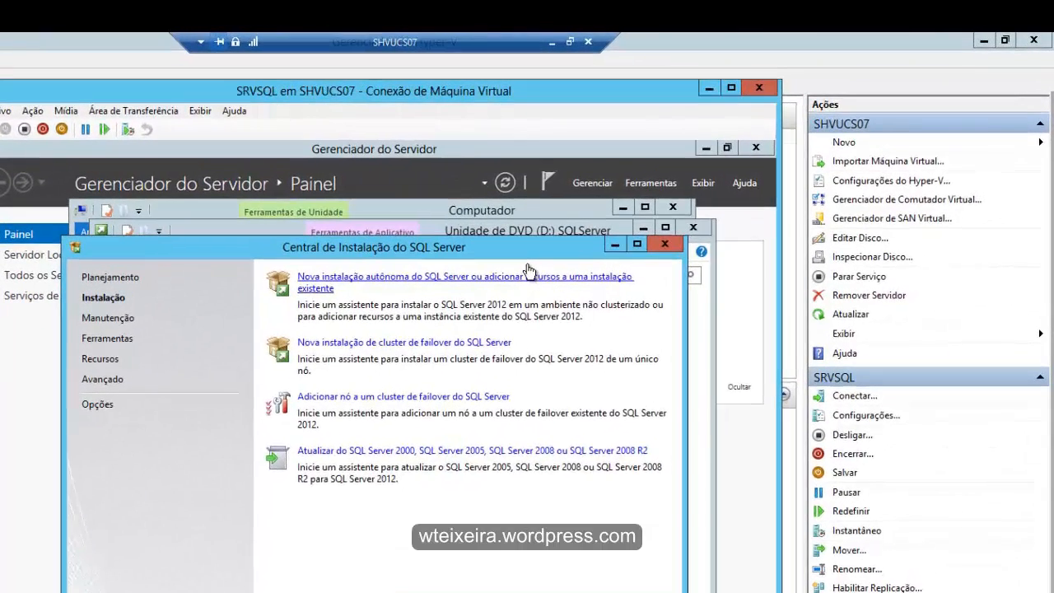
{"action": "left_click", "coordinate": [527, 271]}
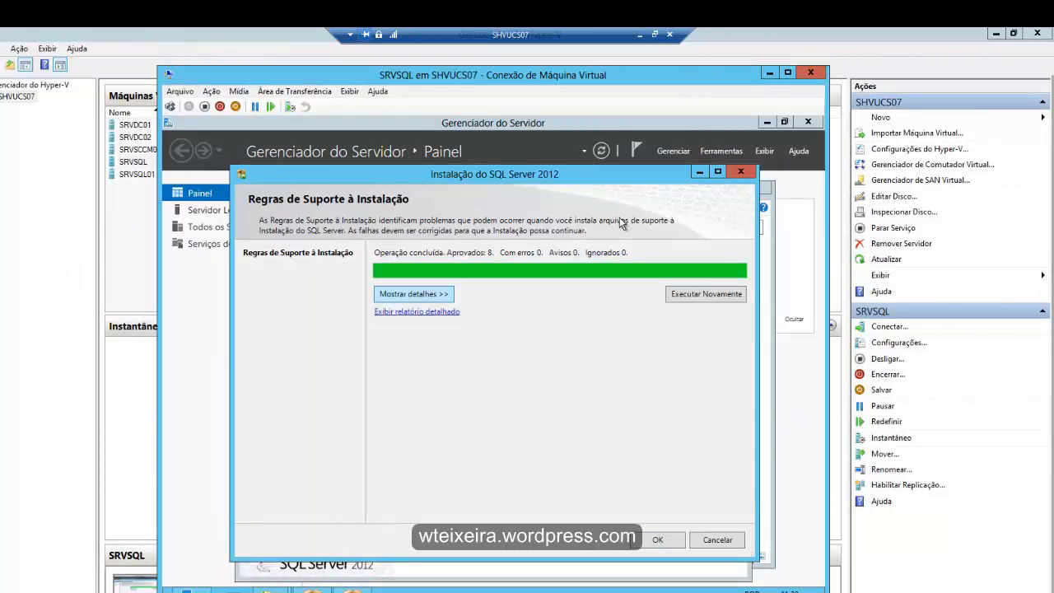
{"action": "key", "text": "space"}
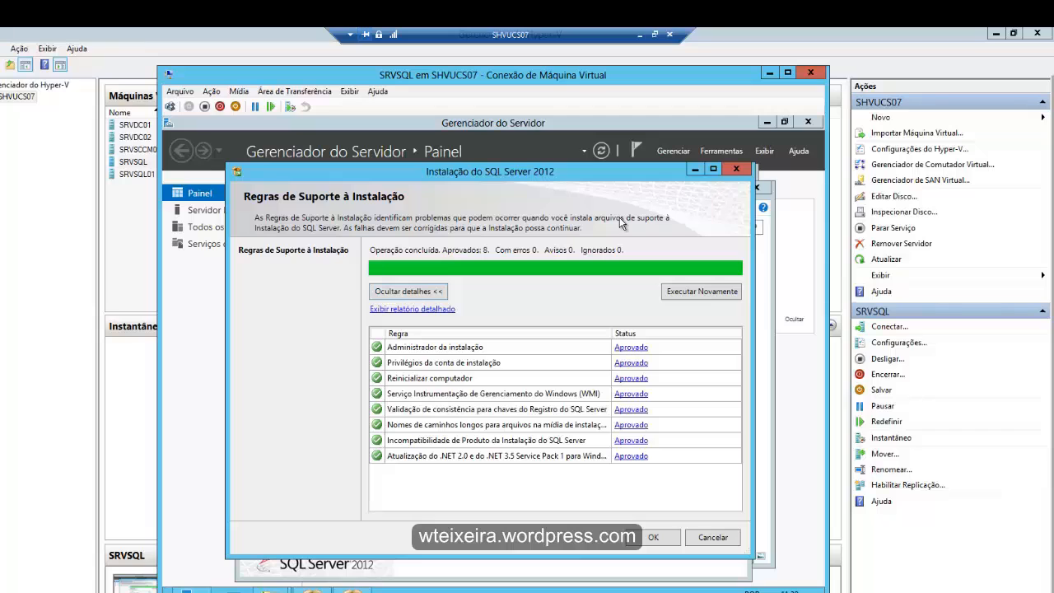
{"action": "key", "text": "Return"}
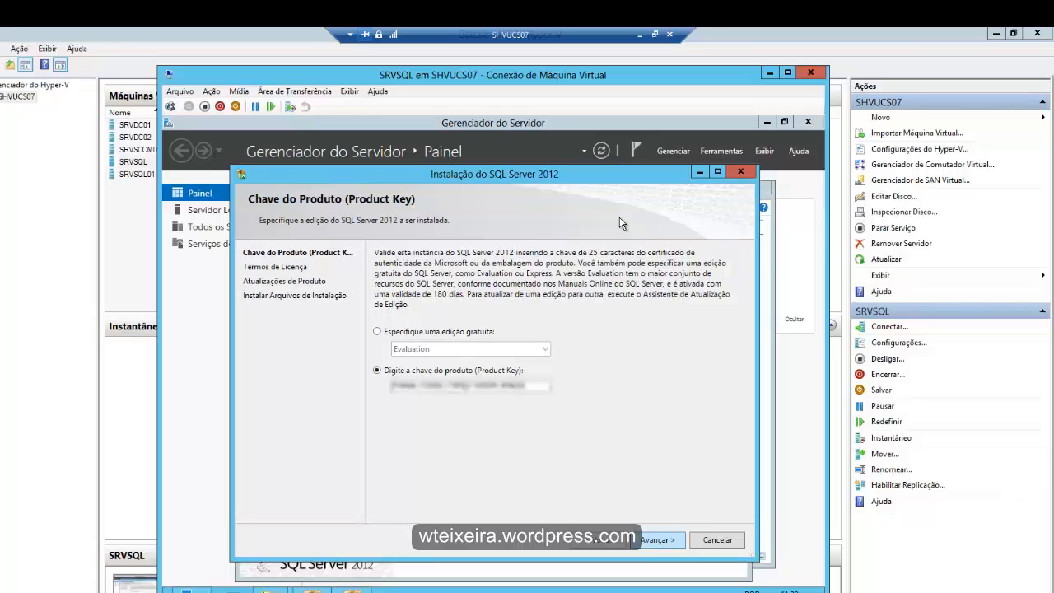
- Keep the filled-in product key, accept the license terms and continue with the SQL Server product updates included
{"action": "key", "text": "Return"}
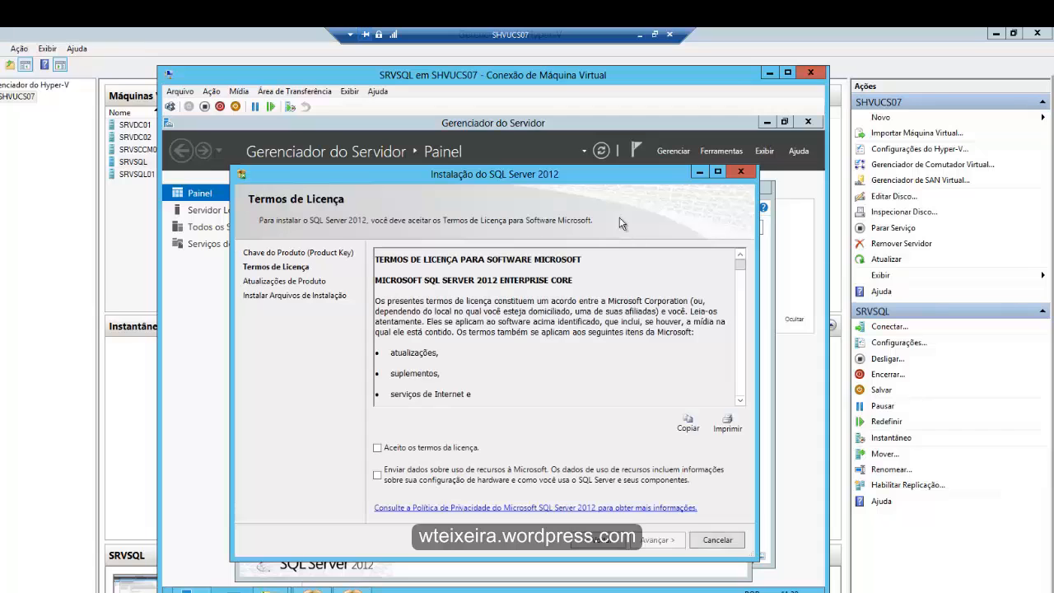
{"action": "left_click", "coordinate": [377, 448]}
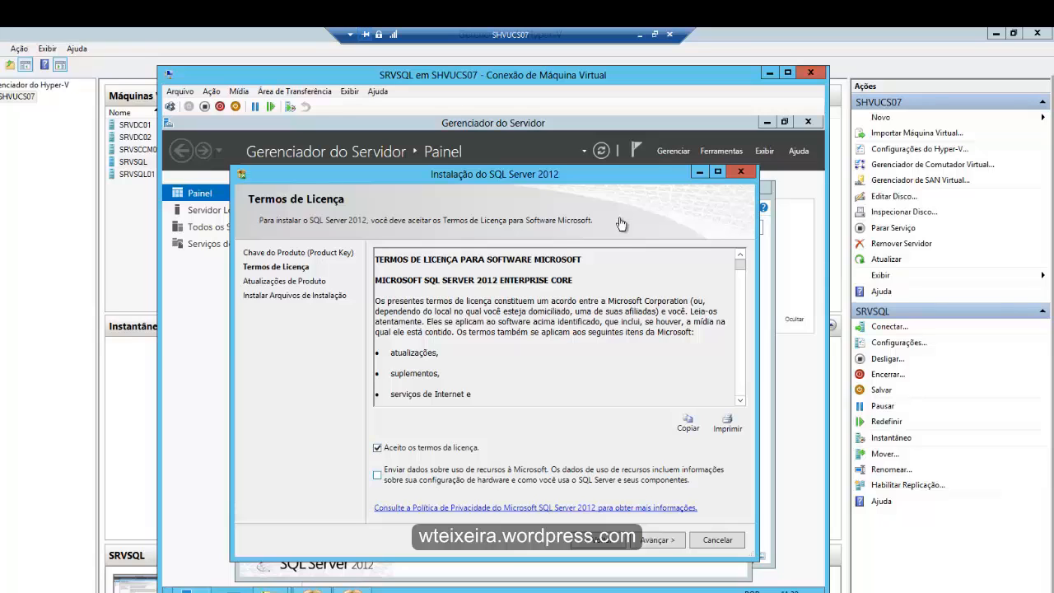
{"action": "left_click", "coordinate": [658, 540]}
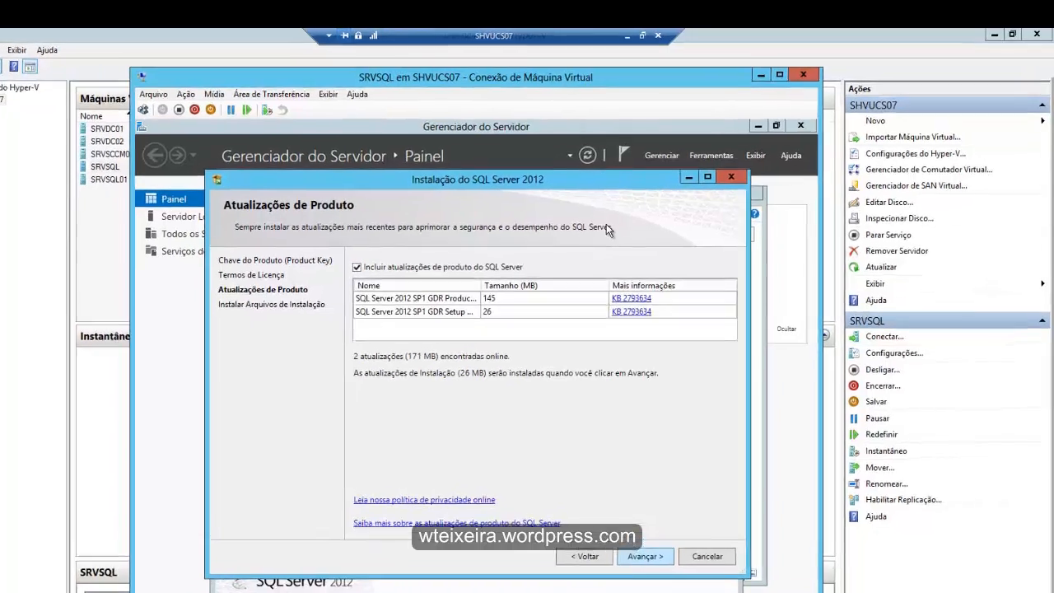
{"action": "key", "text": "Return"}
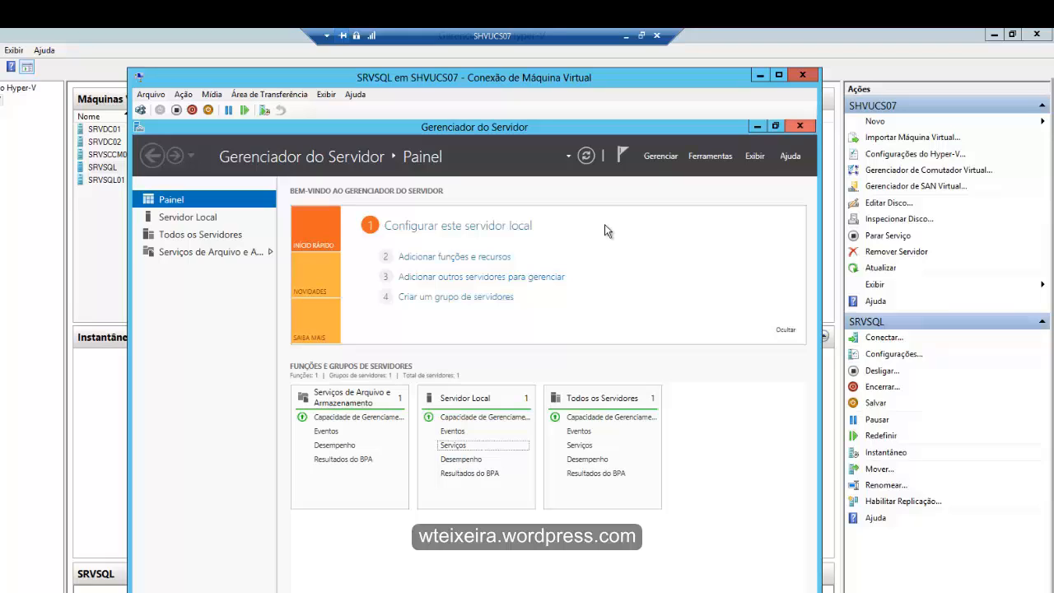
- Search the applications for "painel" and open Painel de Controle on the SRVSQL virtual machine
{"action": "key", "text": "super+c"}
{"action": "key", "text": "super+q"}
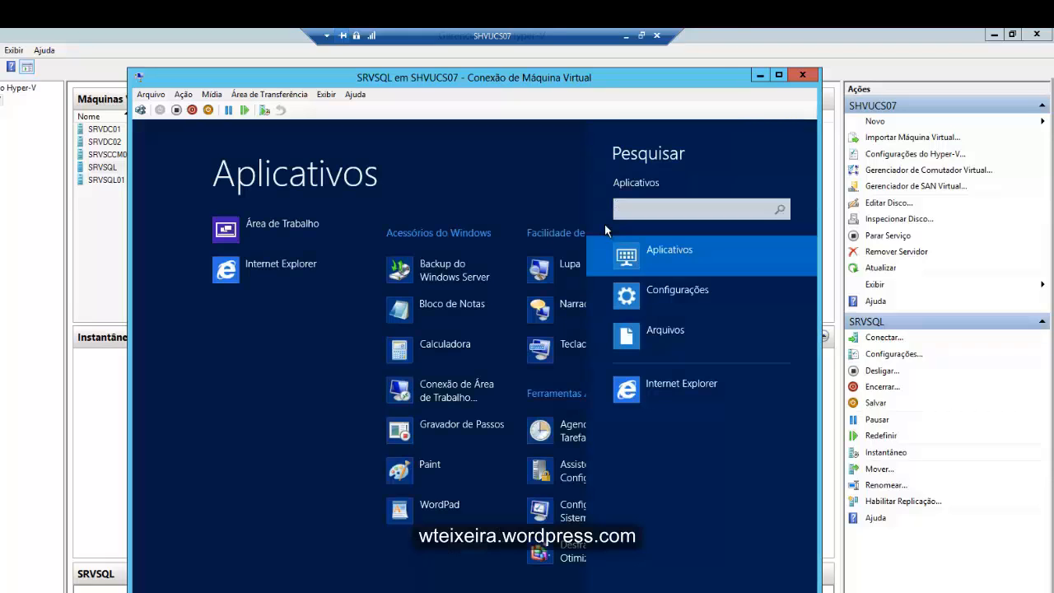
{"action": "type", "text": "painel"}
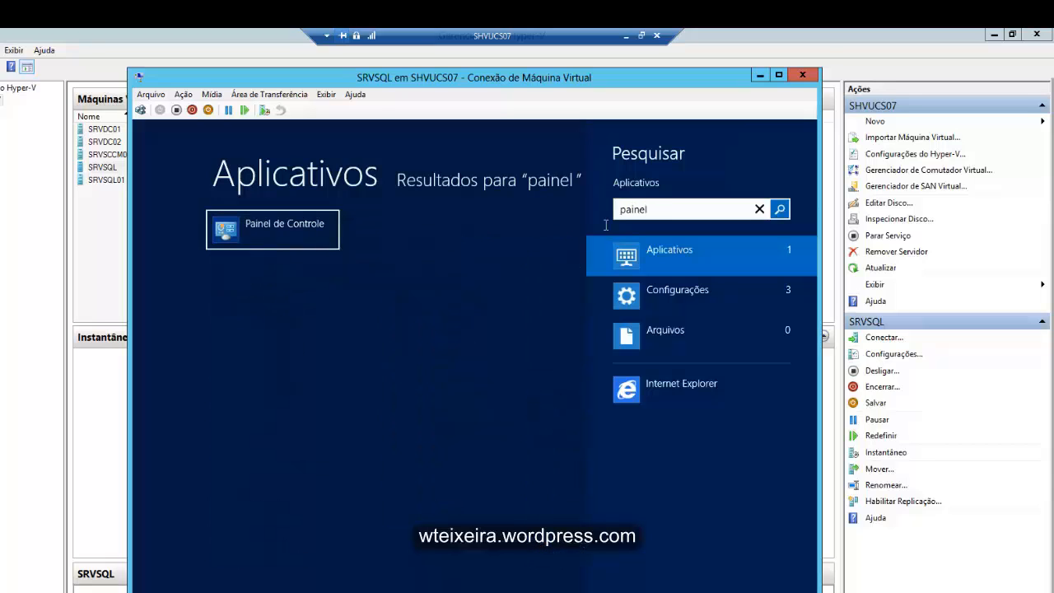
{"action": "key", "text": "Return"}
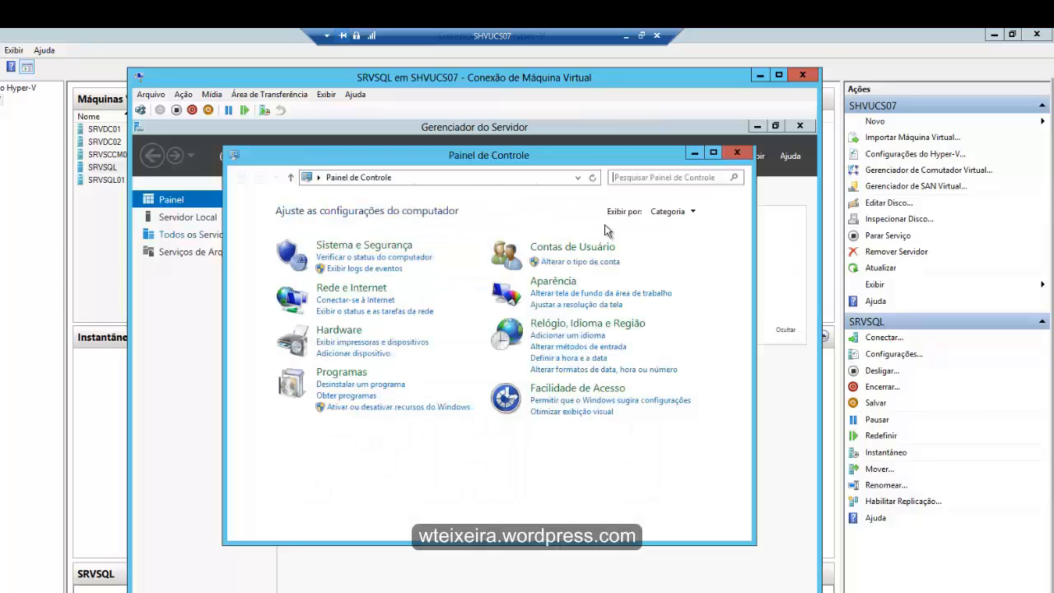
- Open the inbound rules (Regras de Entrada) in the advanced settings of the Windows firewall
{"action": "left_click", "coordinate": [335, 245]}
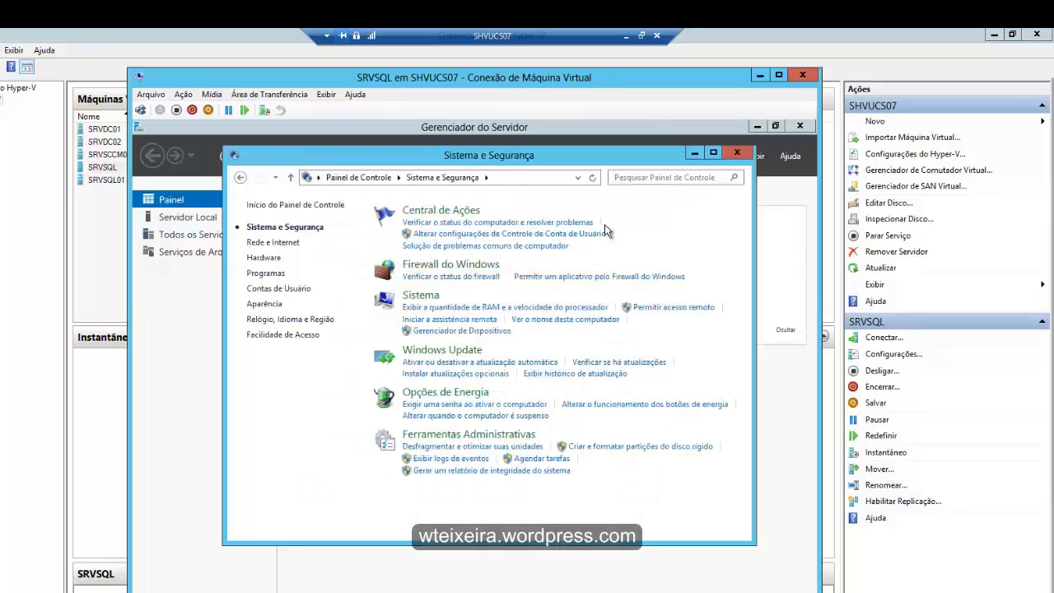
{"action": "left_click", "coordinate": [450, 264]}
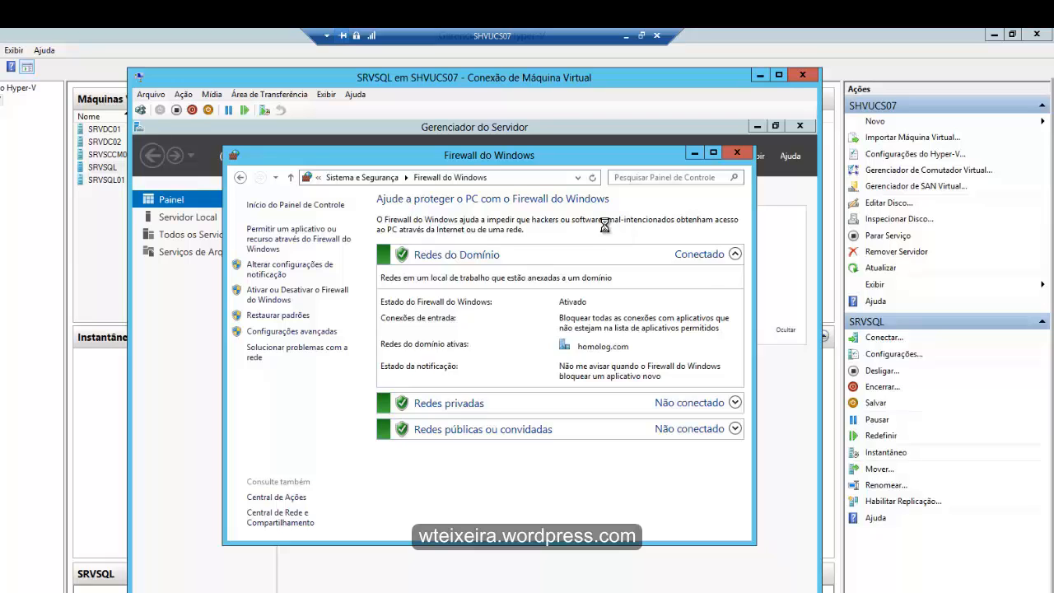
{"action": "left_click", "coordinate": [291, 331]}
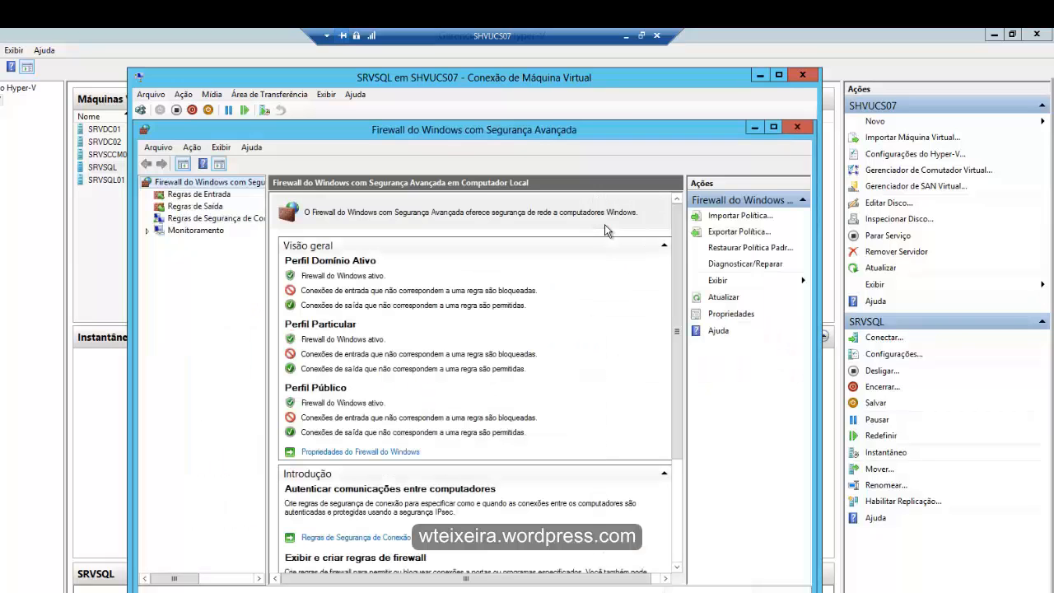
{"action": "left_click", "coordinate": [198, 195]}
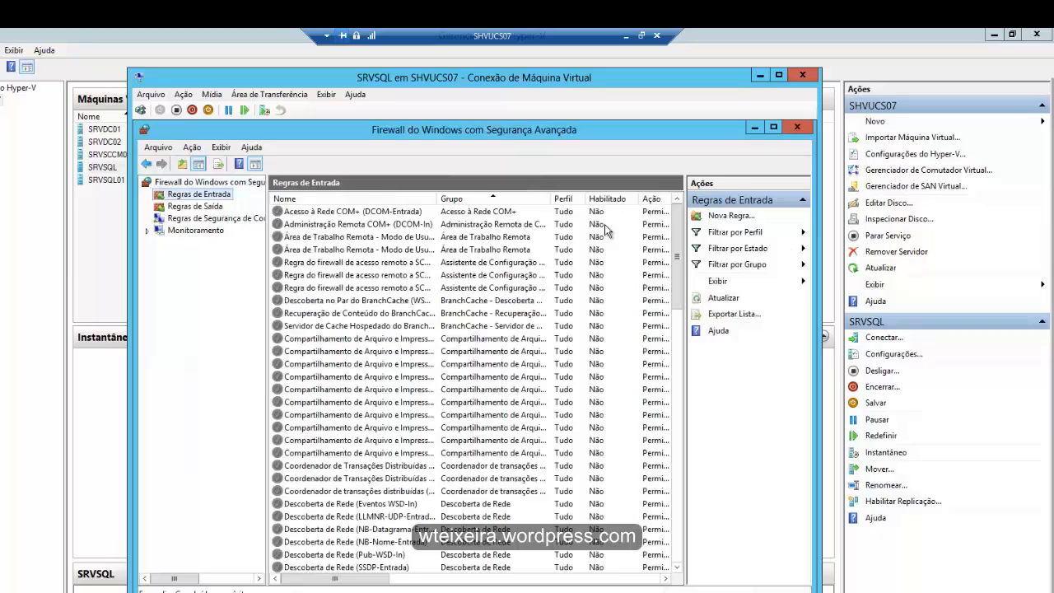
- Start a new inbound rule of type Porta for TCP with the specific local ports 1433 and 4022
{"action": "right_click", "coordinate": [220, 195]}
{"action": "left_click", "coordinate": [269, 203]}
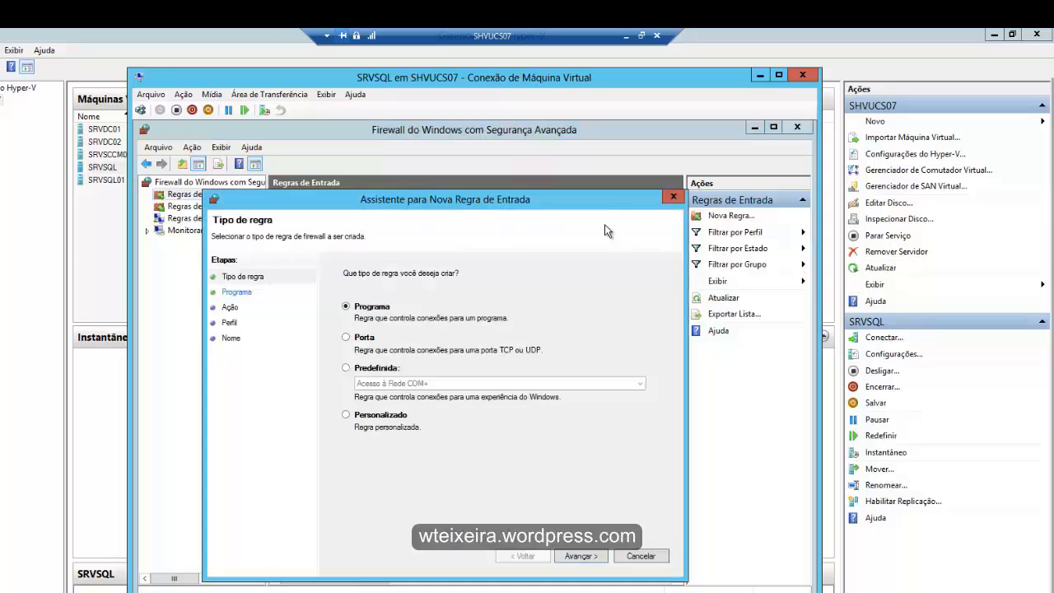
{"action": "left_click", "coordinate": [346, 336]}
{"action": "key", "text": "Return"}
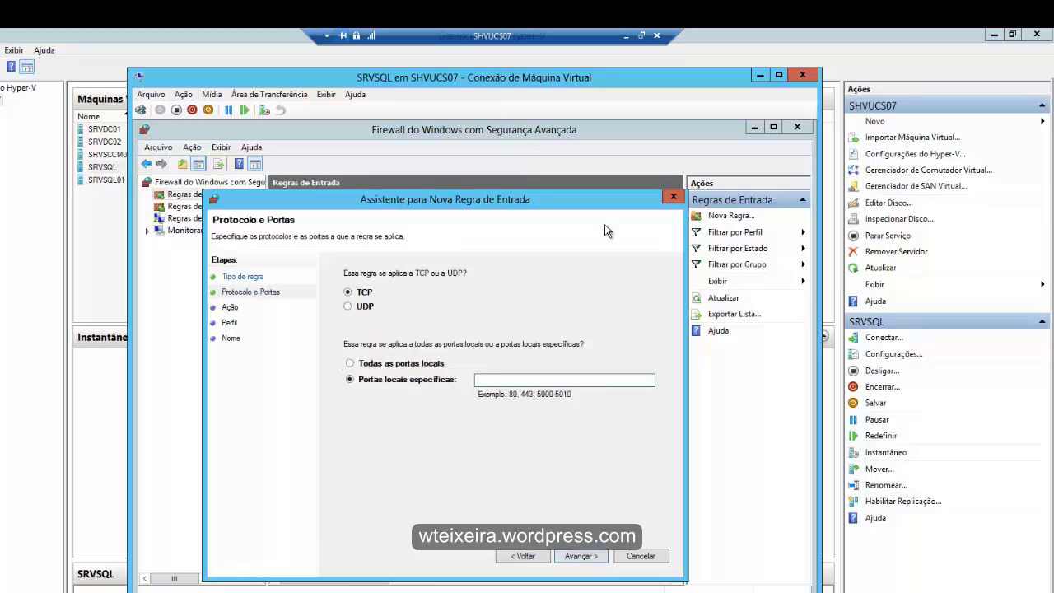
{"action": "type", "text": "1433, 4022"}
{"action": "key", "text": "Return"}
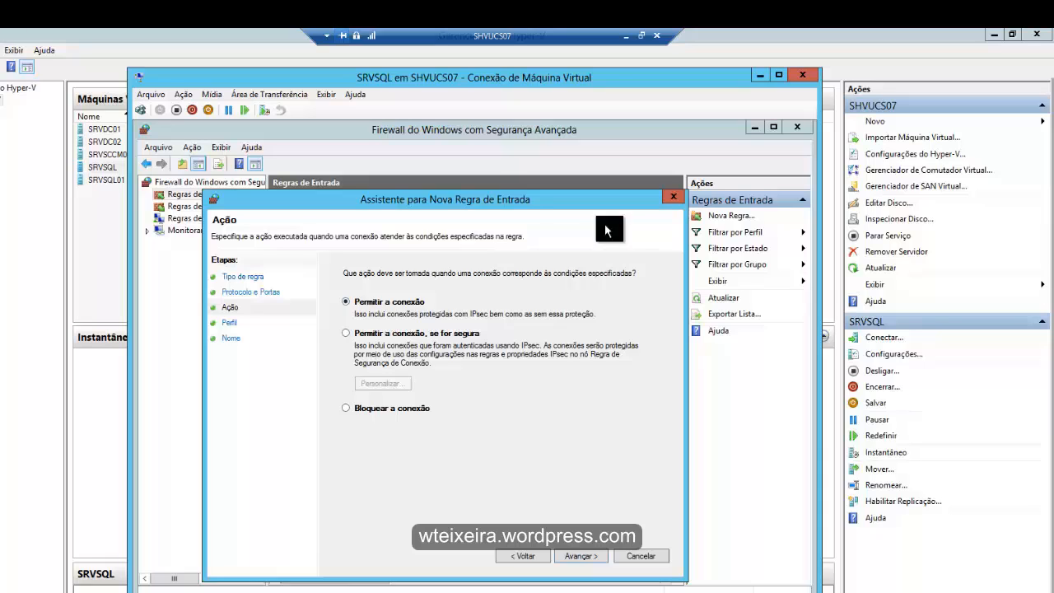
- Allow the connection and apply the inbound rule to the Domínio profile only, excluding Particular and Público
{"action": "left_click_drag", "start_coordinate": [437, 199], "coordinate": [462, 189]}
{"action": "key", "text": "Return"}
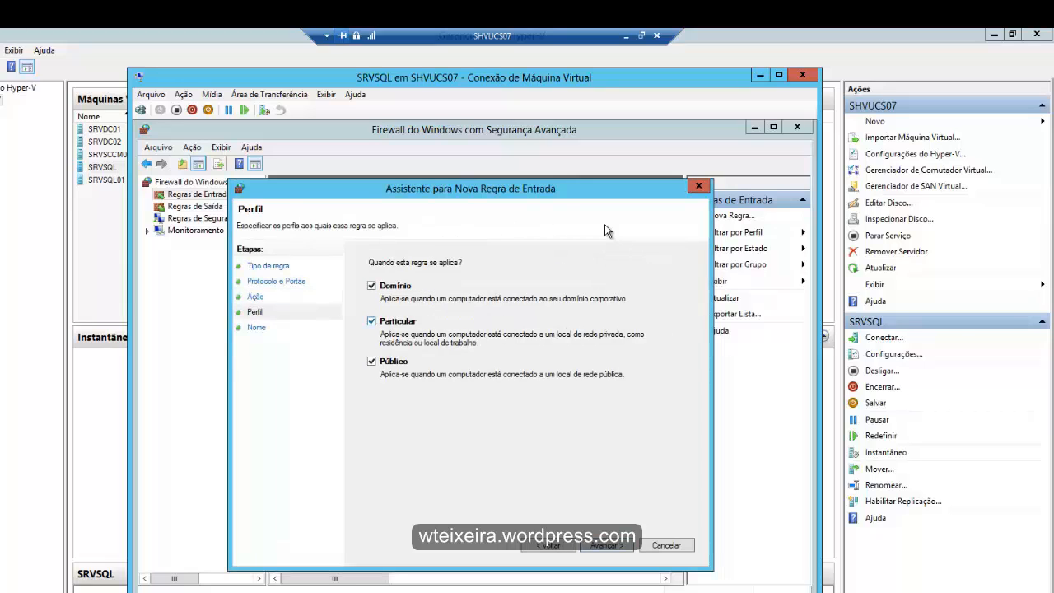
{"action": "left_click", "coordinate": [371, 321]}
{"action": "left_click", "coordinate": [371, 361]}
{"action": "key", "text": "Return"}
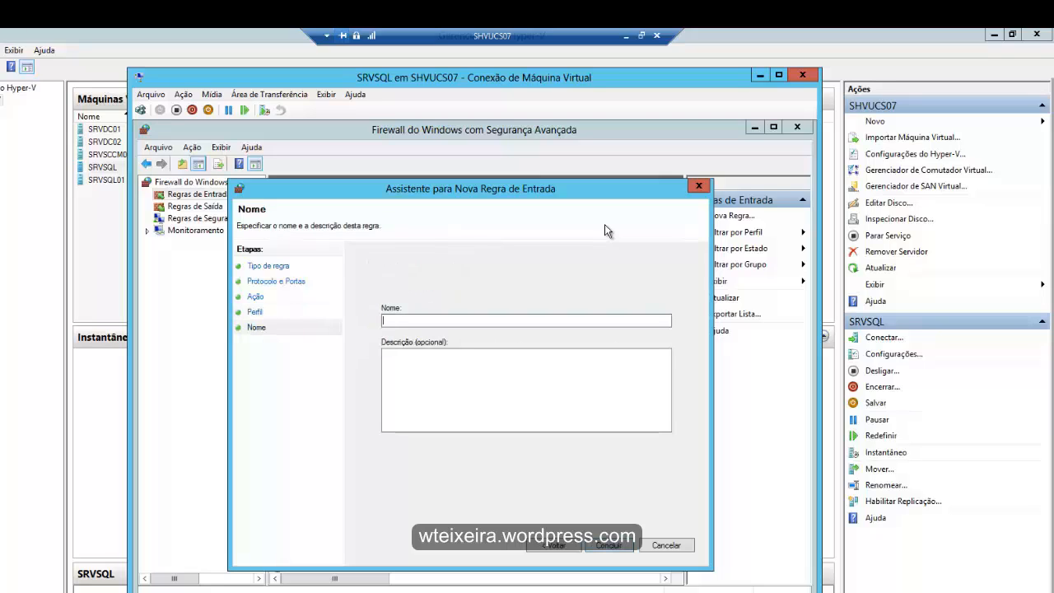
- Name the inbound rule "Conexões SQL2012" and finish creating it
{"action": "type", "text": "Conexões"}
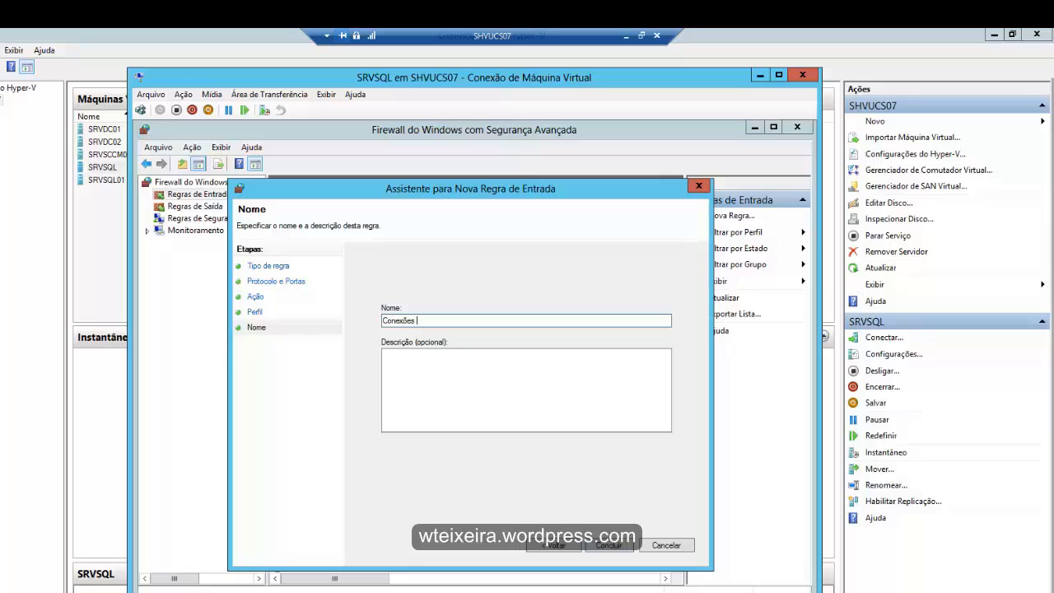
{"action": "type", "text": " SQL2012"}
{"action": "key", "text": "Return"}
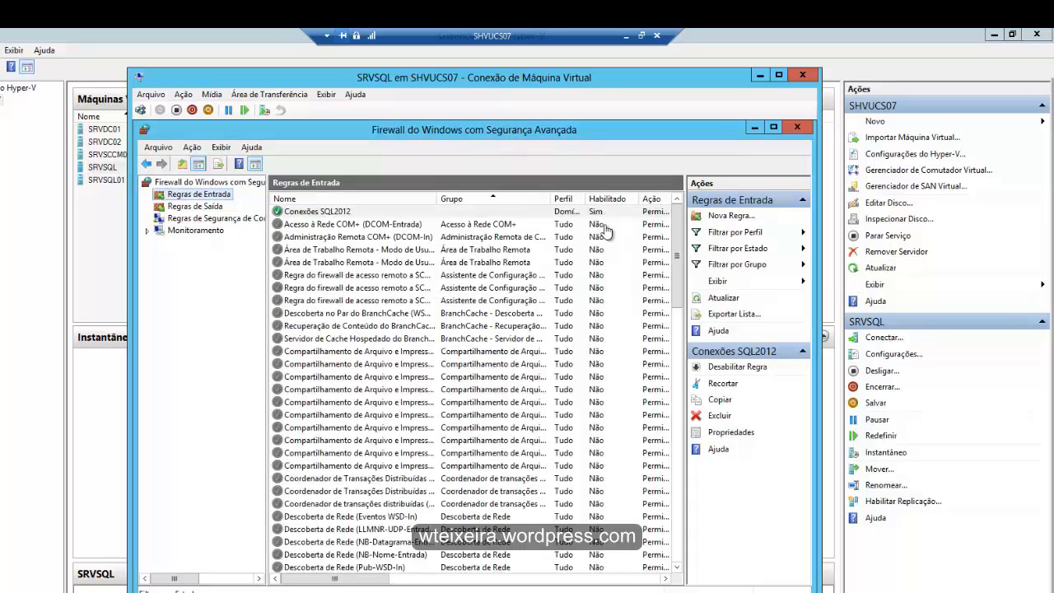
- Close the firewall windows, return to the SQL Server 2012 setup and continue with the Instalação de Recurso do SQL Server role
{"action": "key", "text": "alt+F4"}
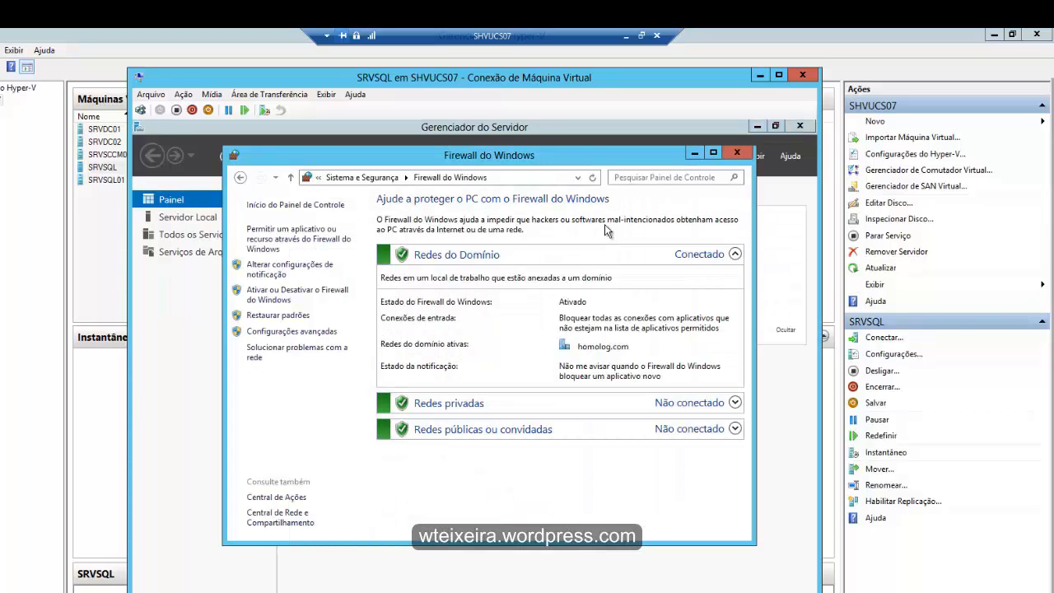
{"action": "key", "text": "alt+F4"}
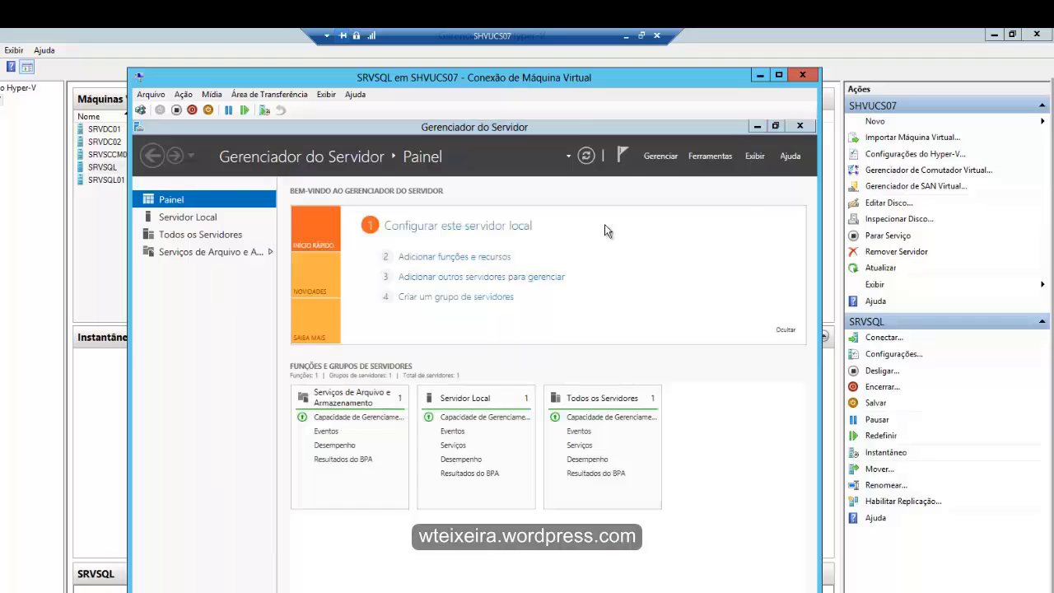
{"action": "key", "text": "alt+Tab"}
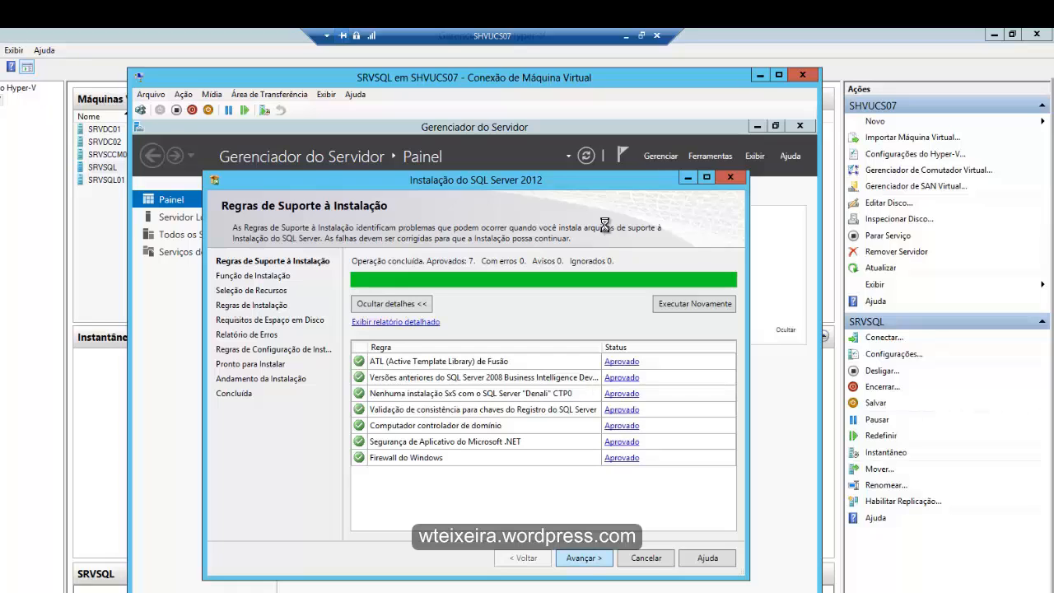
{"action": "key", "text": "Return"}
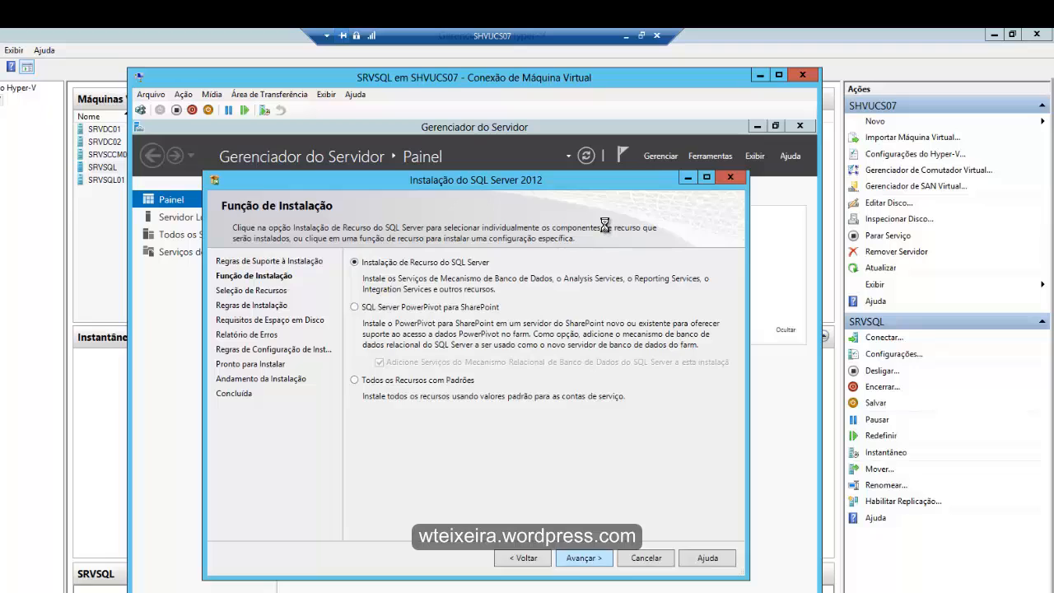
{"action": "key", "text": "Return"}
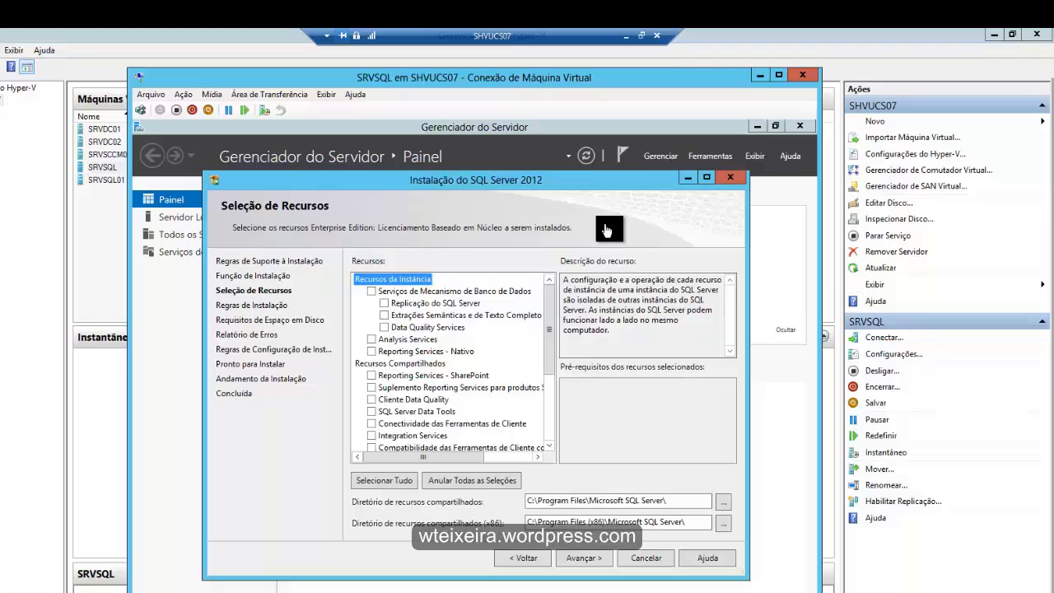
- Select the features Serviços de Mecanismo de Banco de Dados, Reporting Services - Nativo and Ferramentas de Gerenciamento - Básicas, and continue
{"action": "left_click", "coordinate": [371, 292]}
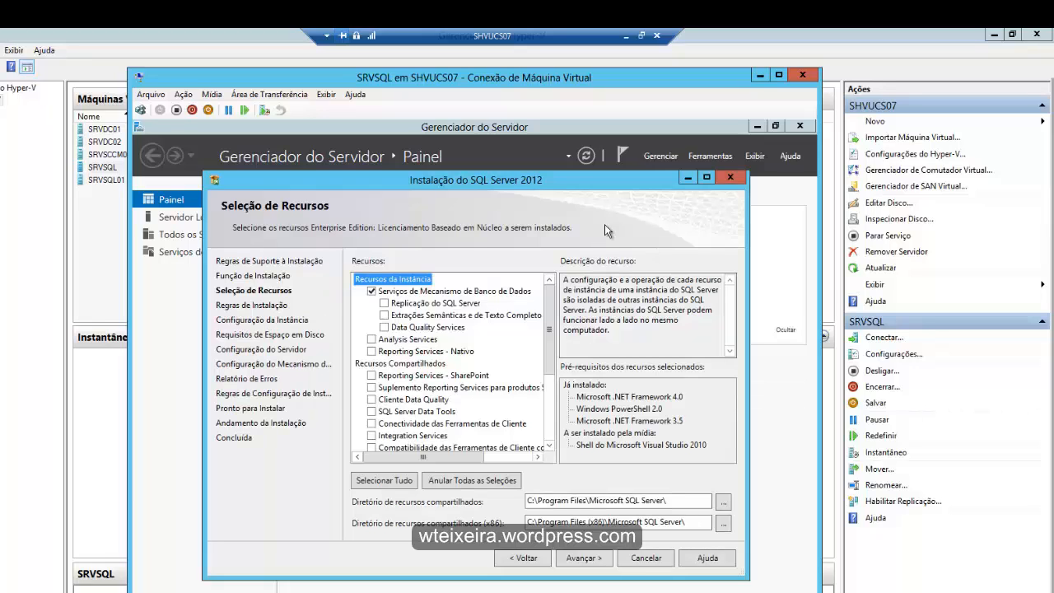
{"action": "left_click", "coordinate": [371, 351]}
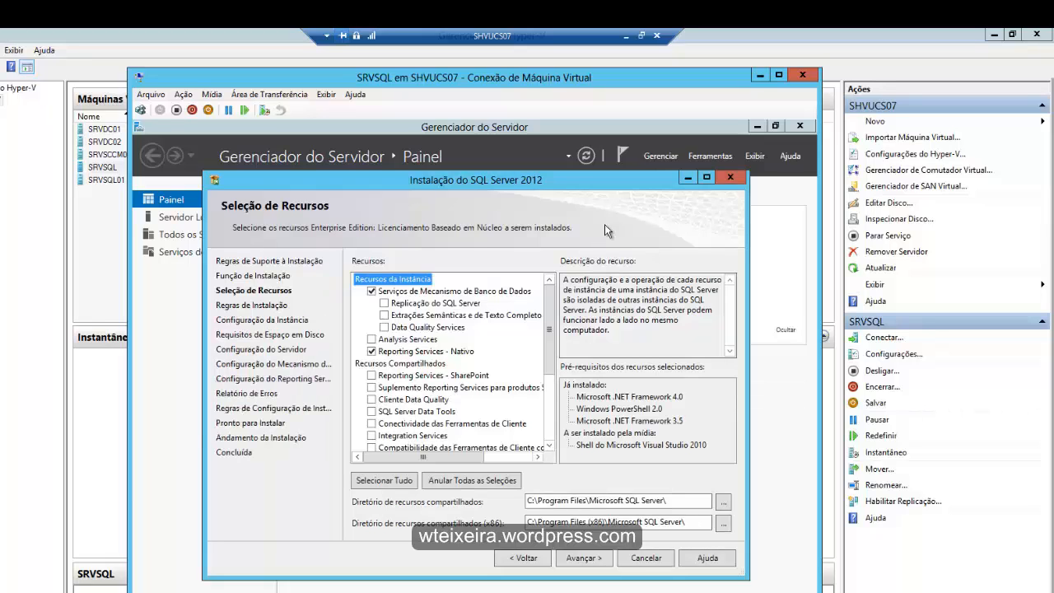
{"action": "scroll", "coordinate": [549, 329], "scroll_direction": "down", "scroll_amount": 3}
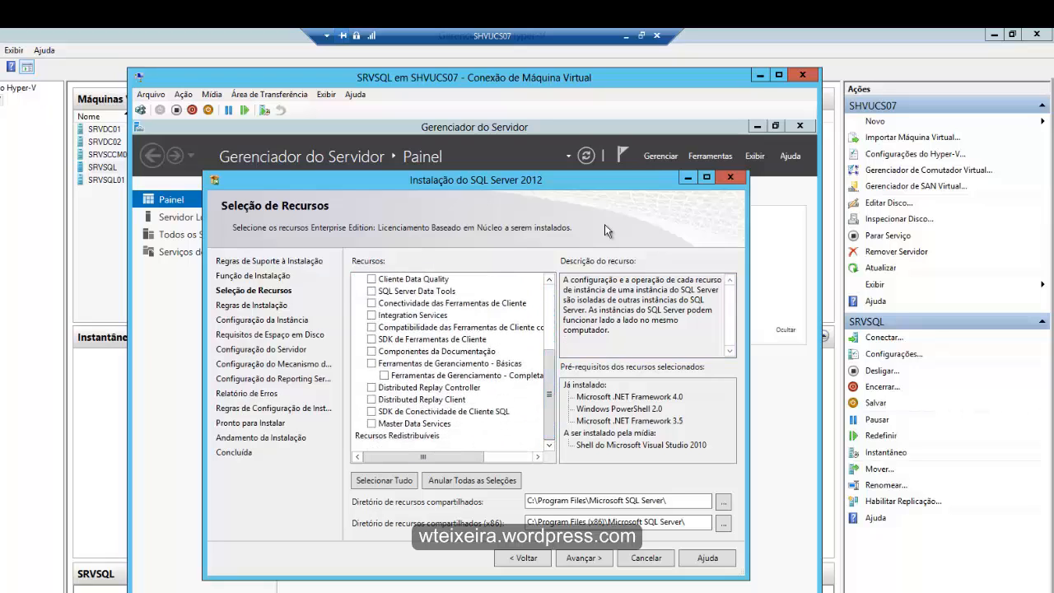
{"action": "left_click", "coordinate": [371, 363]}
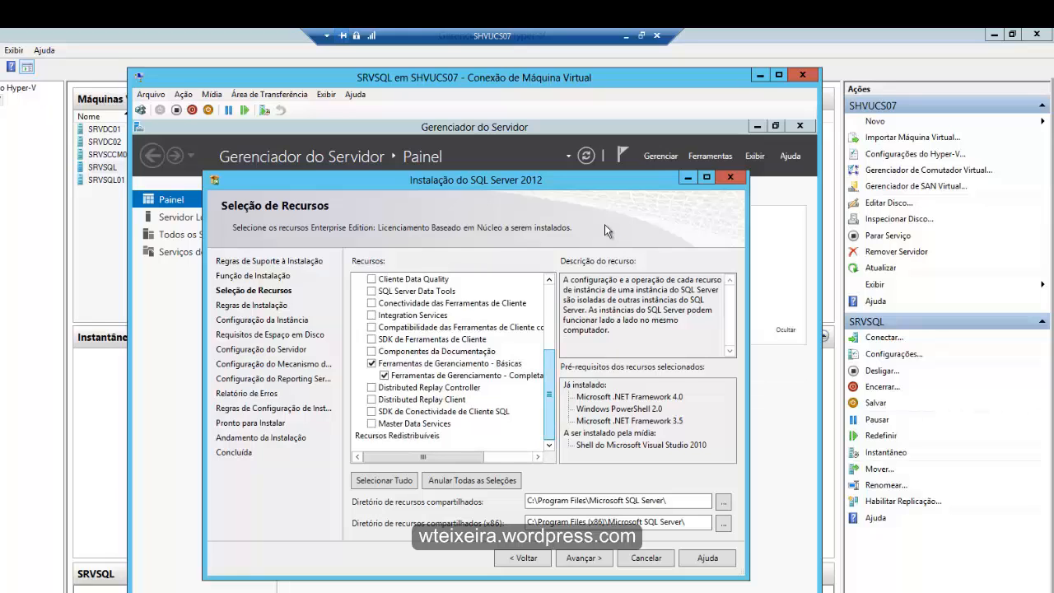
{"action": "scroll", "coordinate": [606, 230], "scroll_direction": "up", "scroll_amount": 3}
{"action": "scroll", "coordinate": [606, 230], "scroll_direction": "up", "scroll_amount": 1}
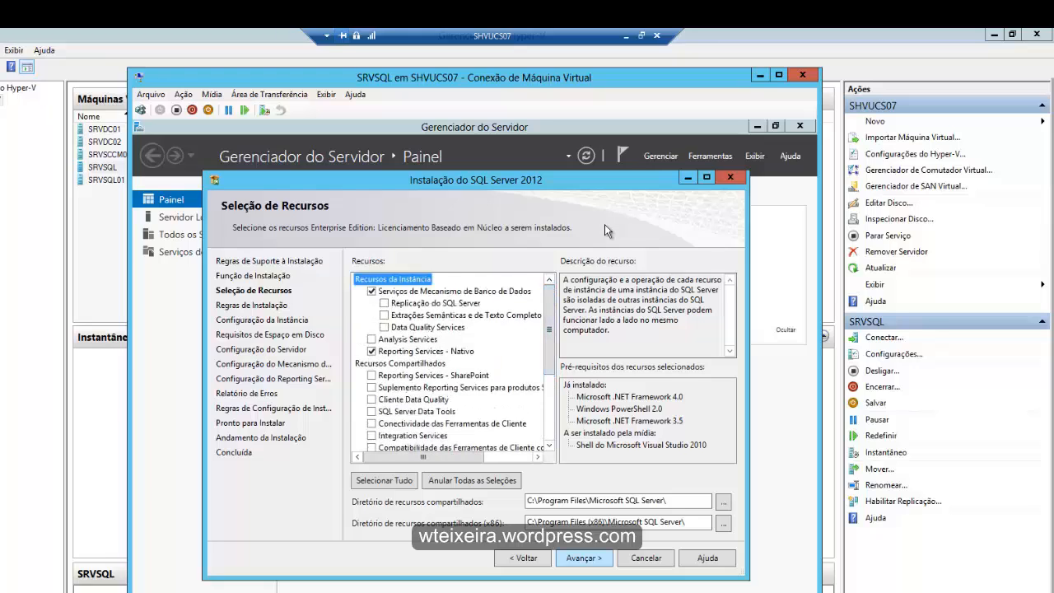
{"action": "key", "text": "Return"}
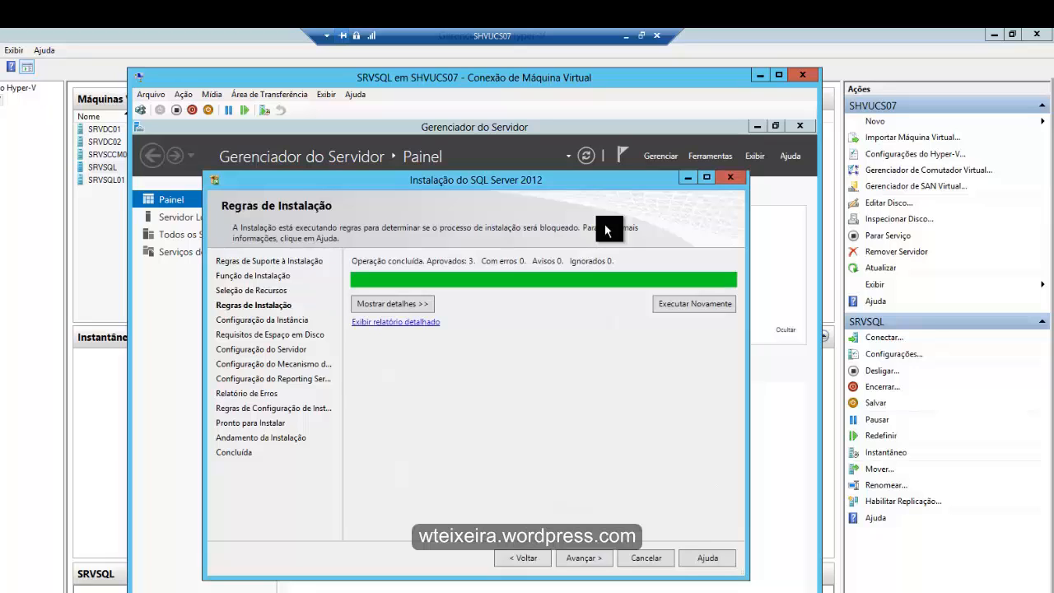
- Show the installation rule details and continue with the default instance MSSQLSERVER past the disk space requirements
{"action": "left_click", "coordinate": [393, 304]}
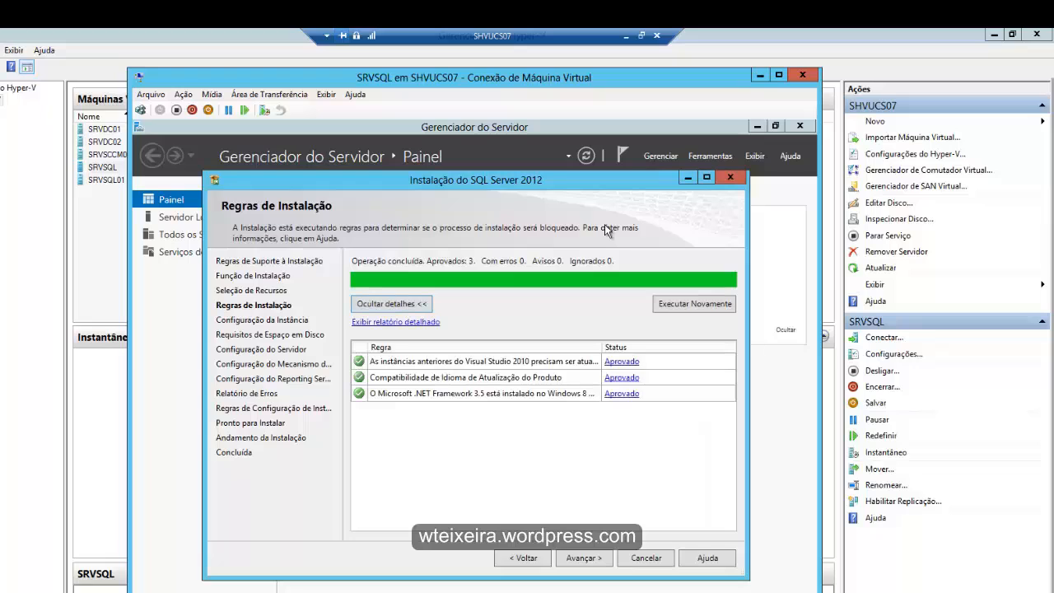
{"action": "key", "text": "Return"}
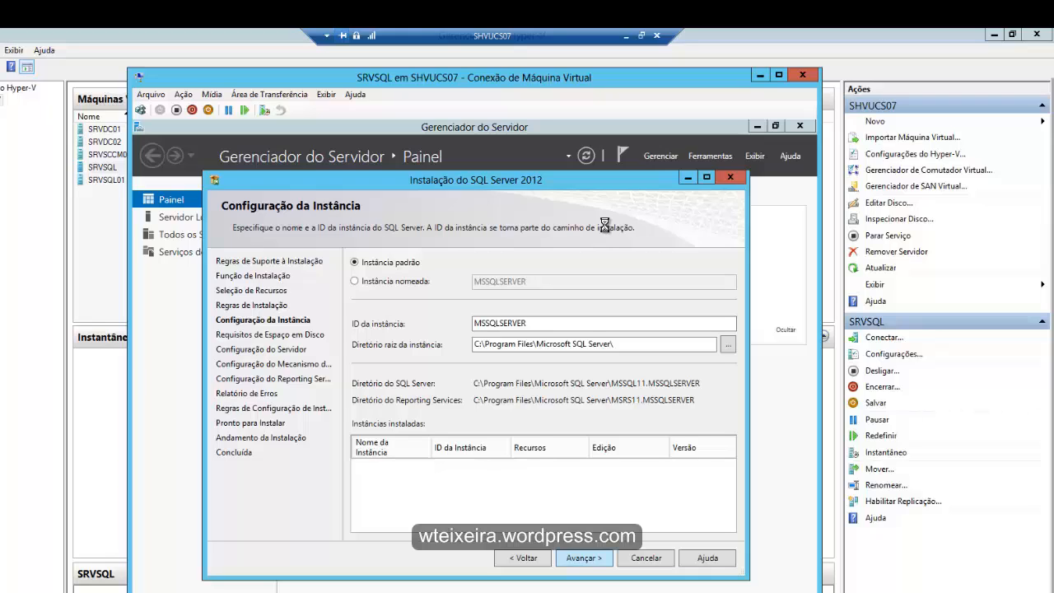
{"action": "key", "text": "Return"}
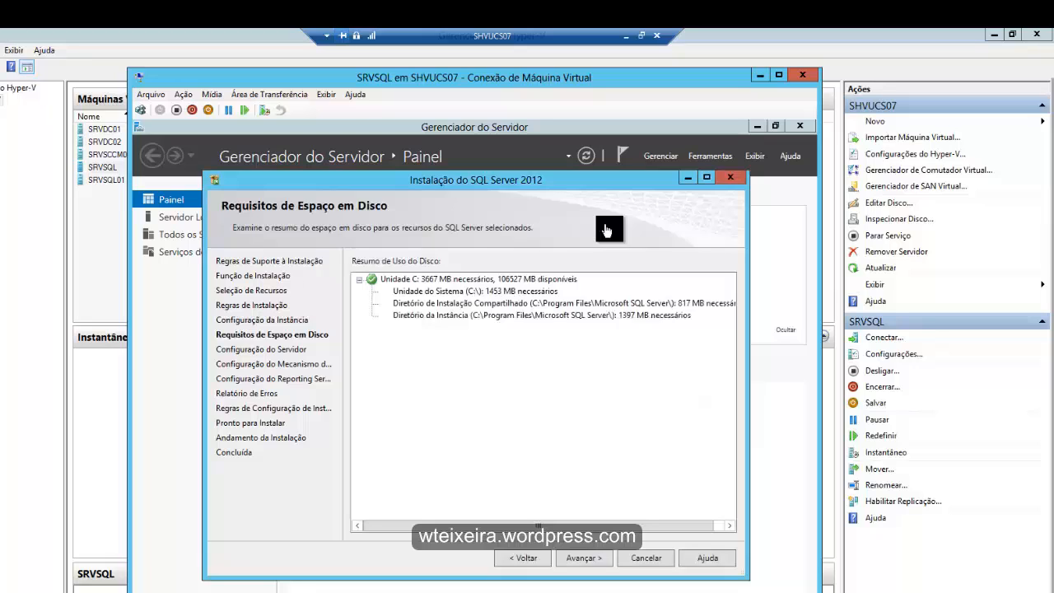
{"action": "key", "text": "Return"}
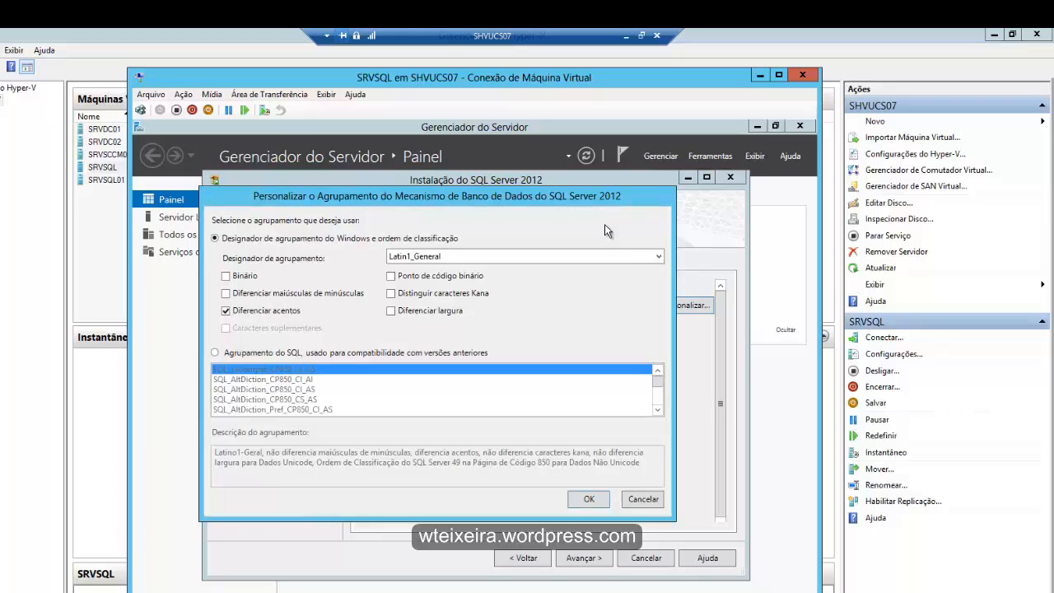
- Set the database engine collation to SQL_Latin1_General_CP1_CI_AS and continue with the default service accounts
{"action": "key", "text": "Down"}
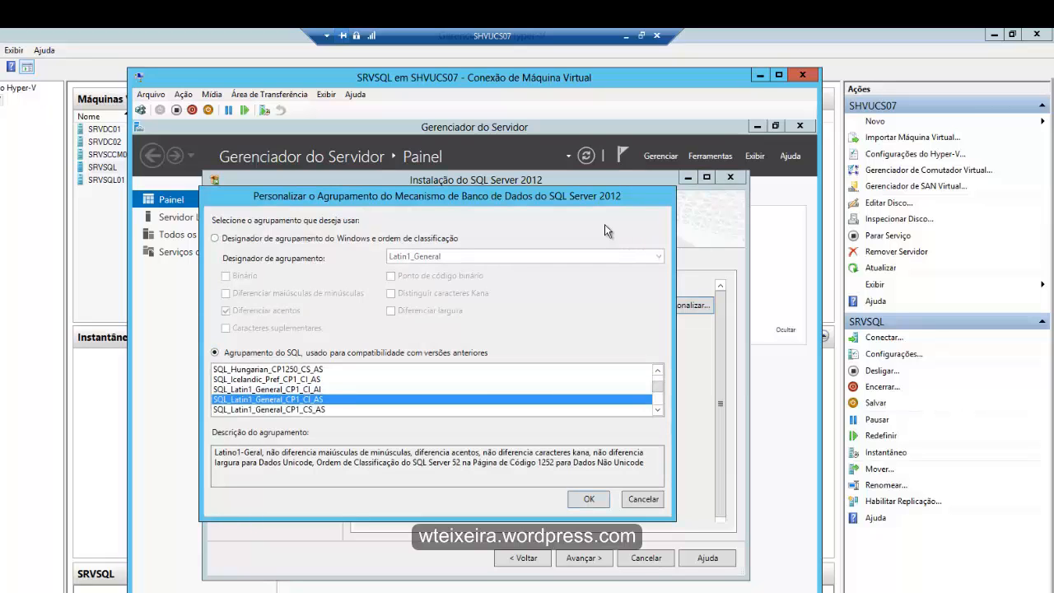
{"action": "key", "text": "Return"}
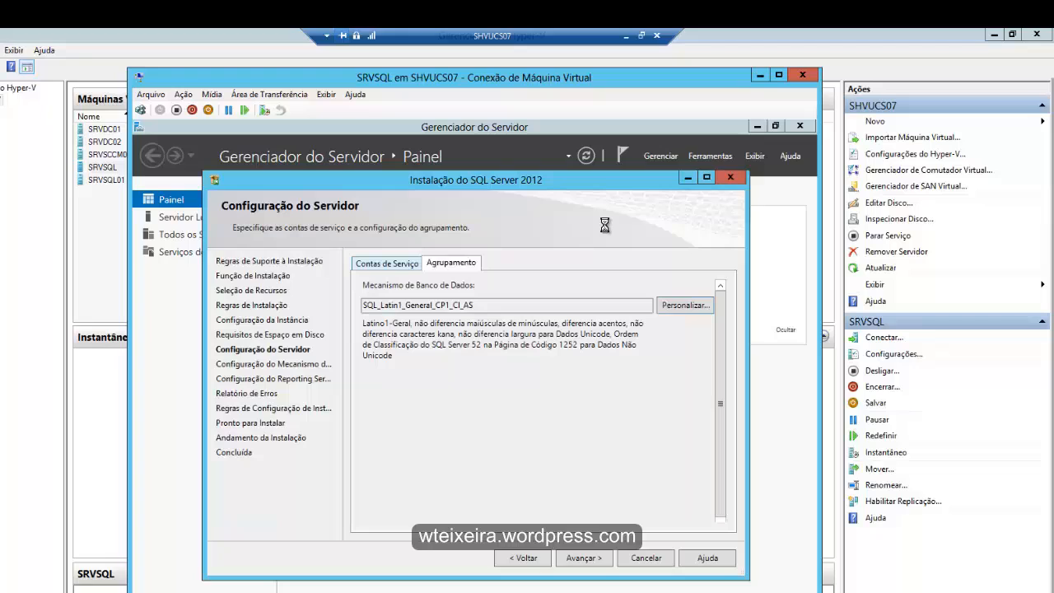
{"action": "left_click", "coordinate": [386, 263]}
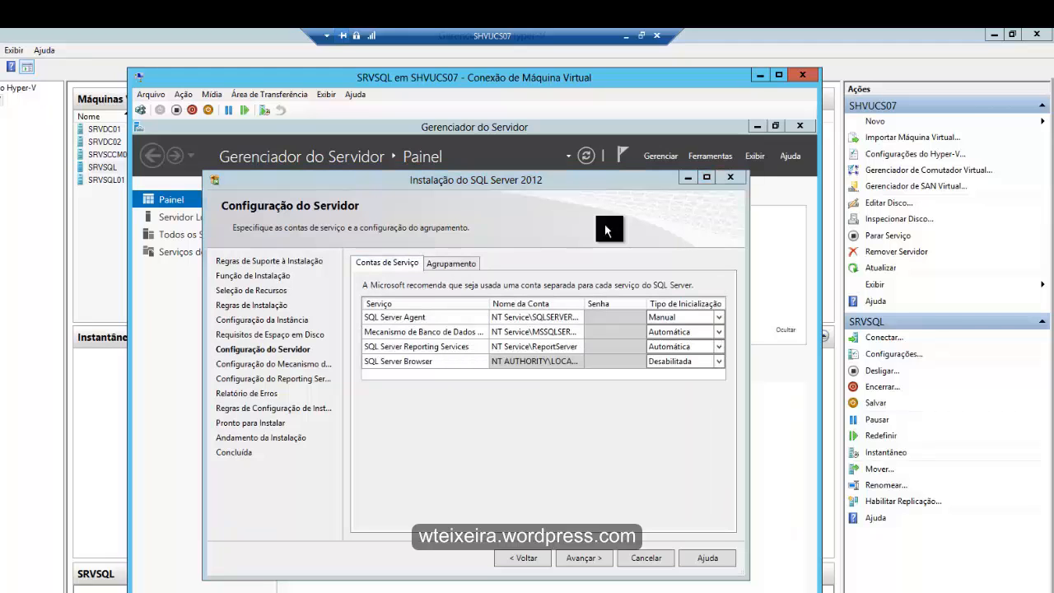
{"action": "left_click", "coordinate": [451, 263]}
{"action": "left_click", "coordinate": [387, 264]}
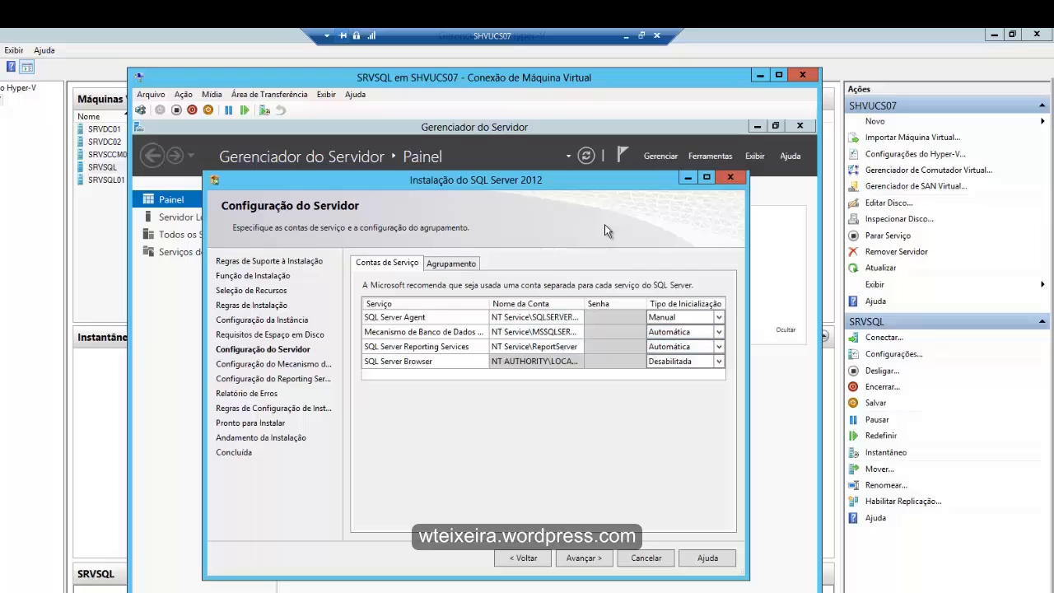
{"action": "left_click", "coordinate": [583, 558]}
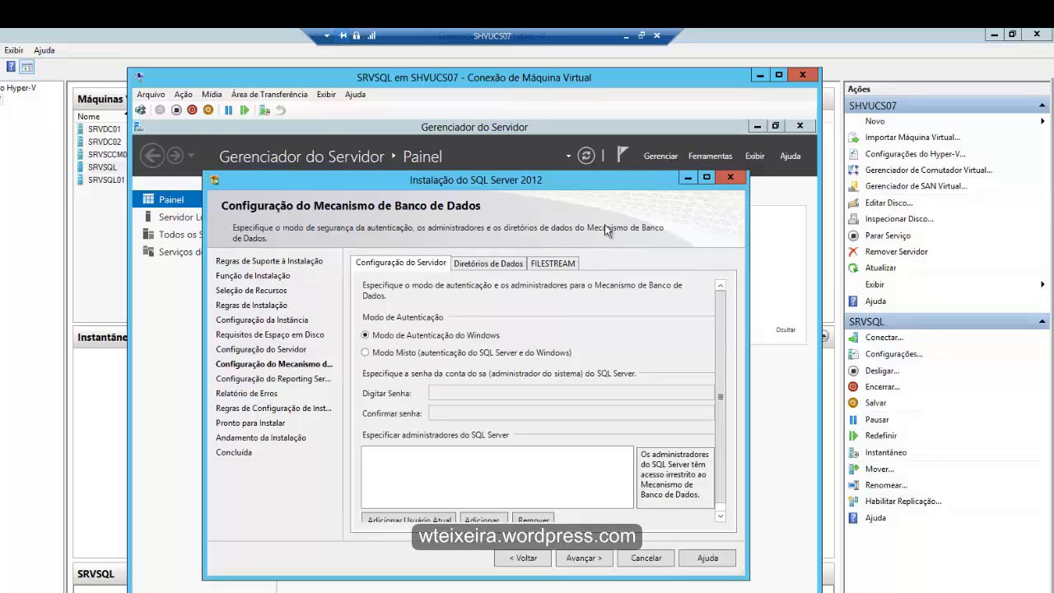
- Start adding SQL Server administrators and set the account search location to the homolog.com domain
{"action": "scroll", "coordinate": [543, 401], "scroll_direction": "down", "scroll_amount": 1}
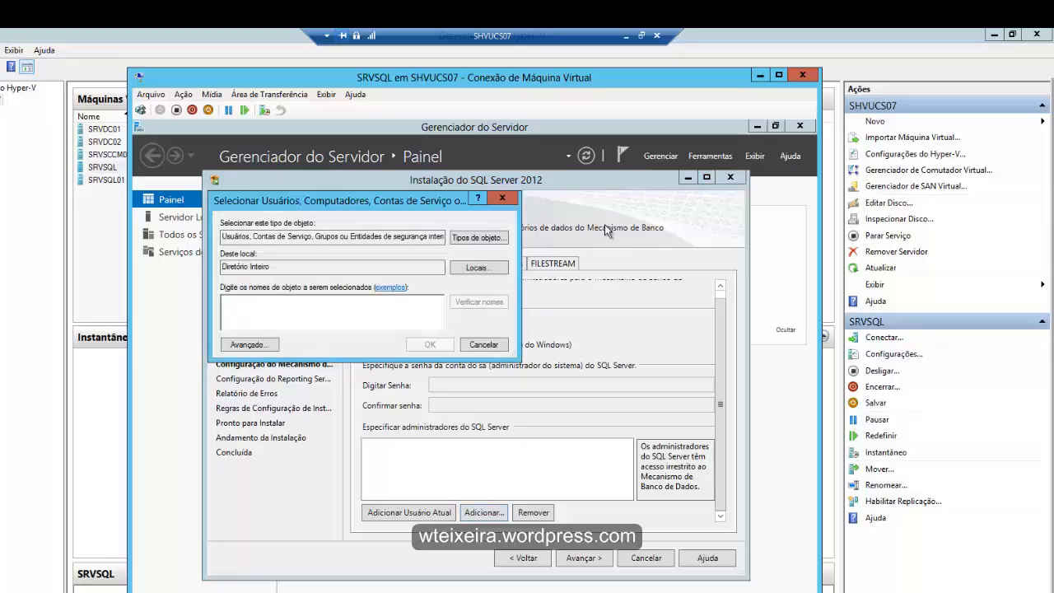
{"action": "key", "text": "alt+l"}
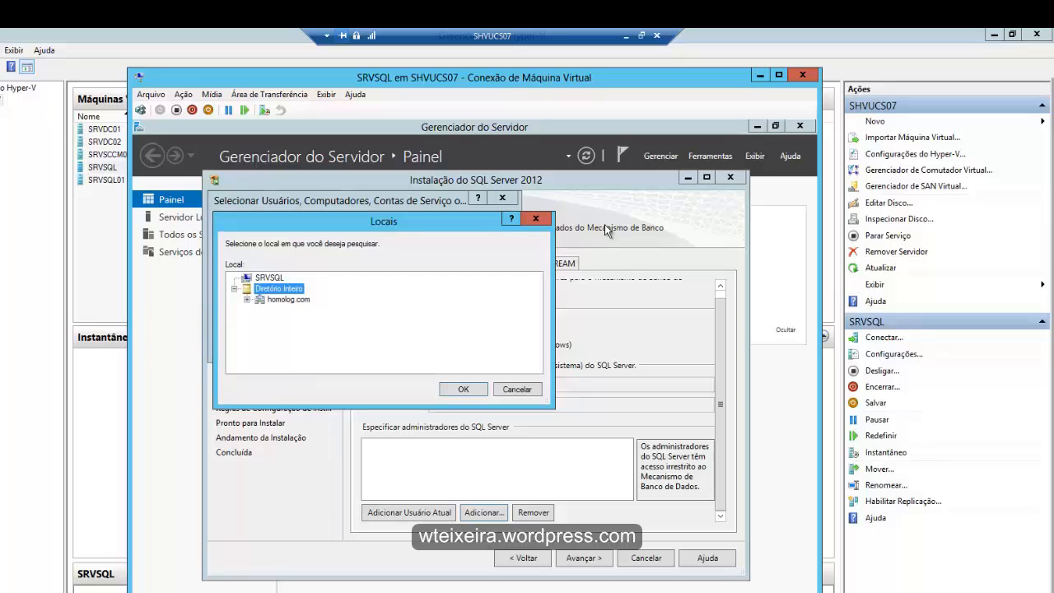
{"action": "key", "text": "Down"}
{"action": "key", "text": "Return"}
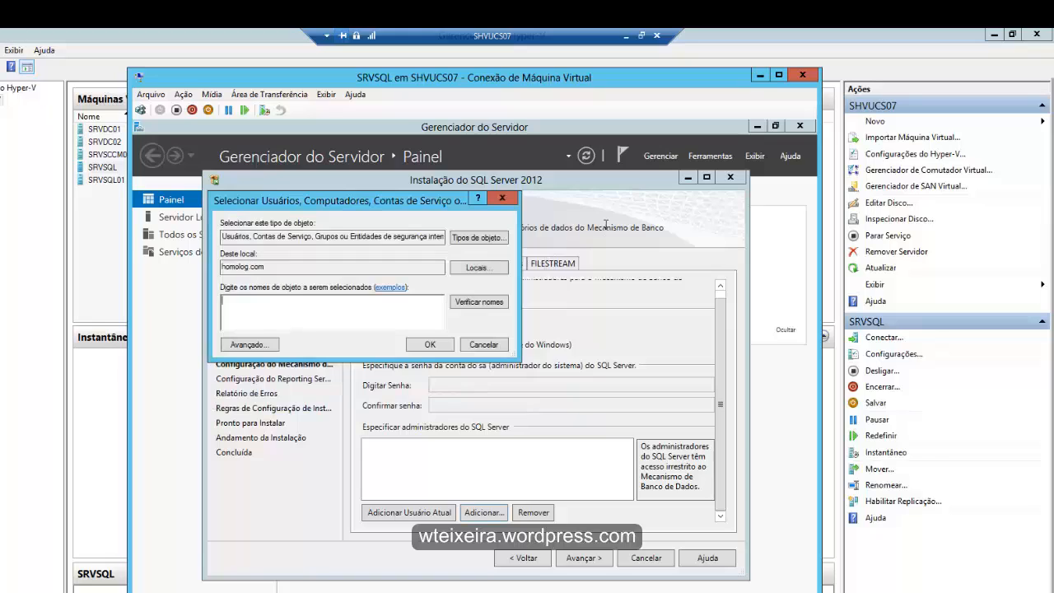
- Add the domain account Administrador and the personal domain user account as SQL Server administrators
{"action": "type", "text": "administrador"}
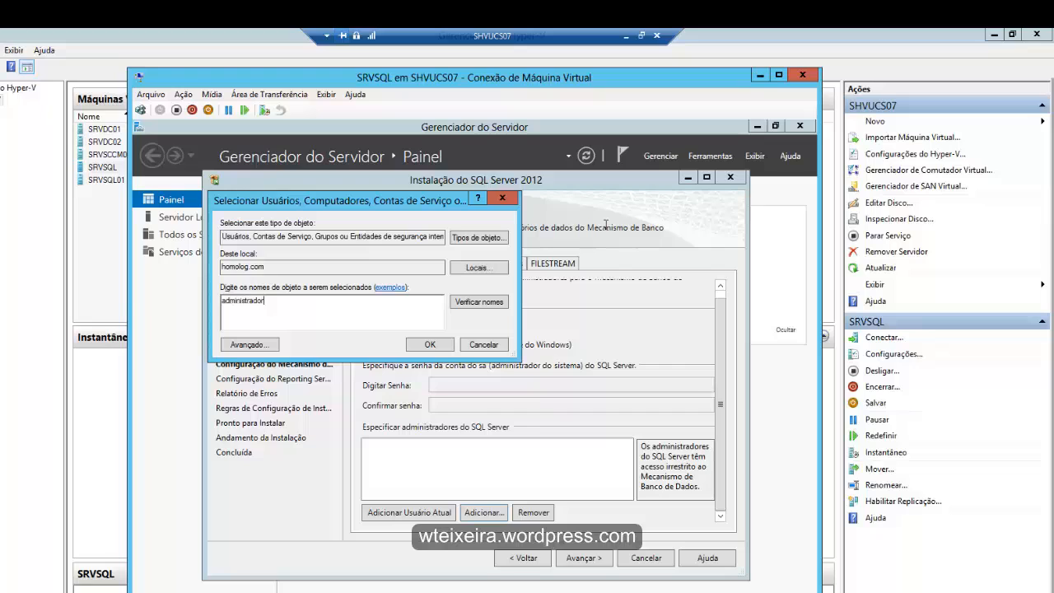
{"action": "key", "text": "Return"}
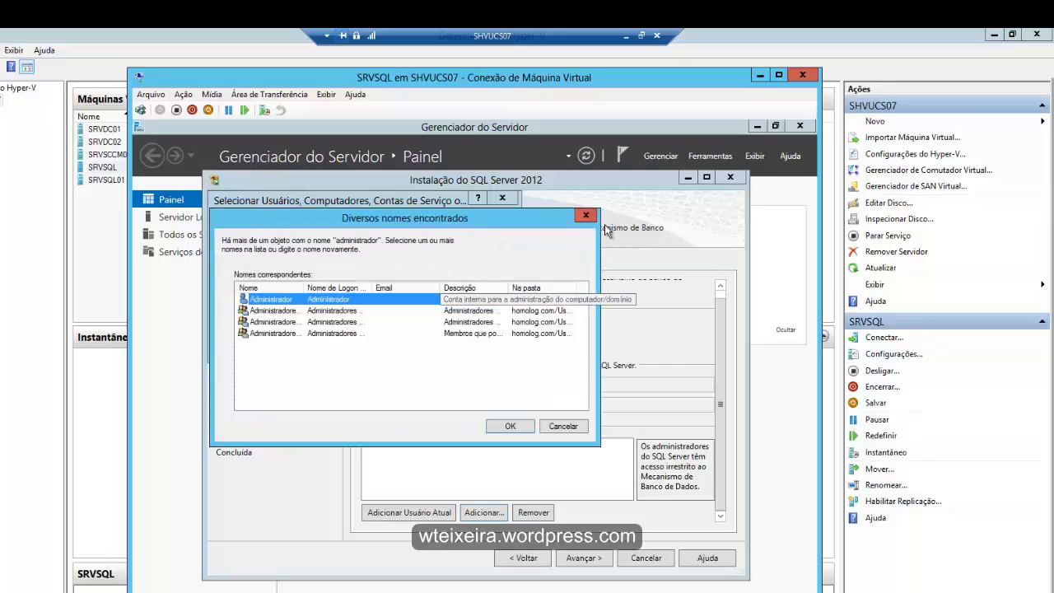
{"action": "left_click_drag", "start_coordinate": [304, 287], "coordinate": [313, 287]}
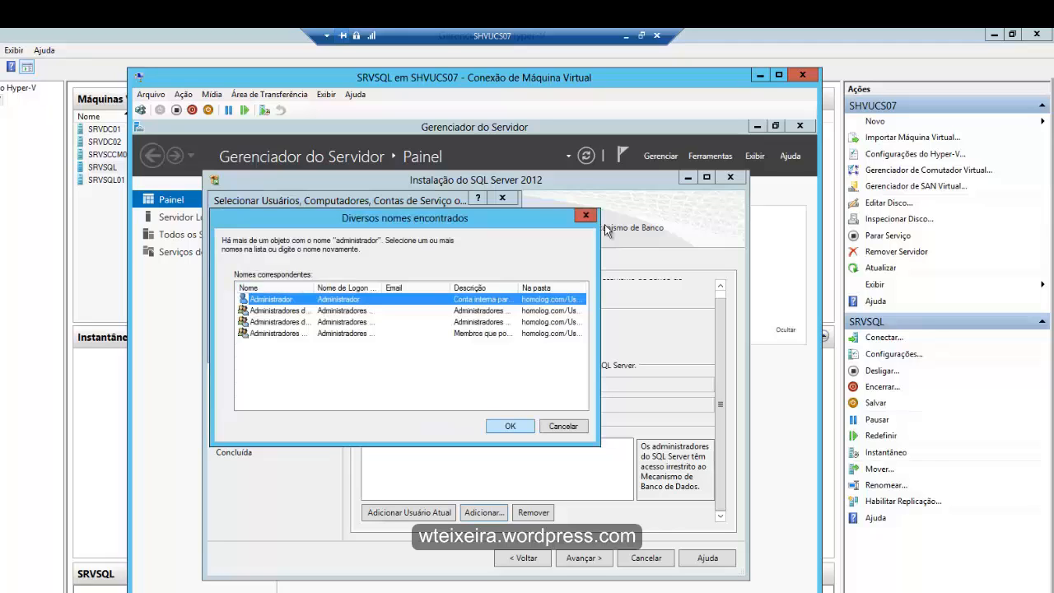
{"action": "key", "text": "Return"}
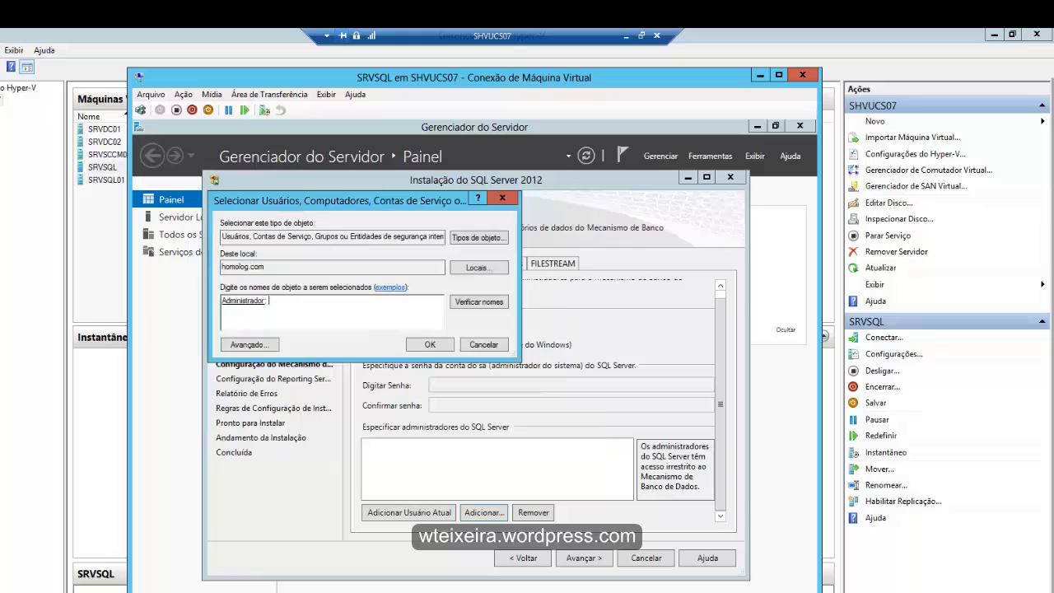
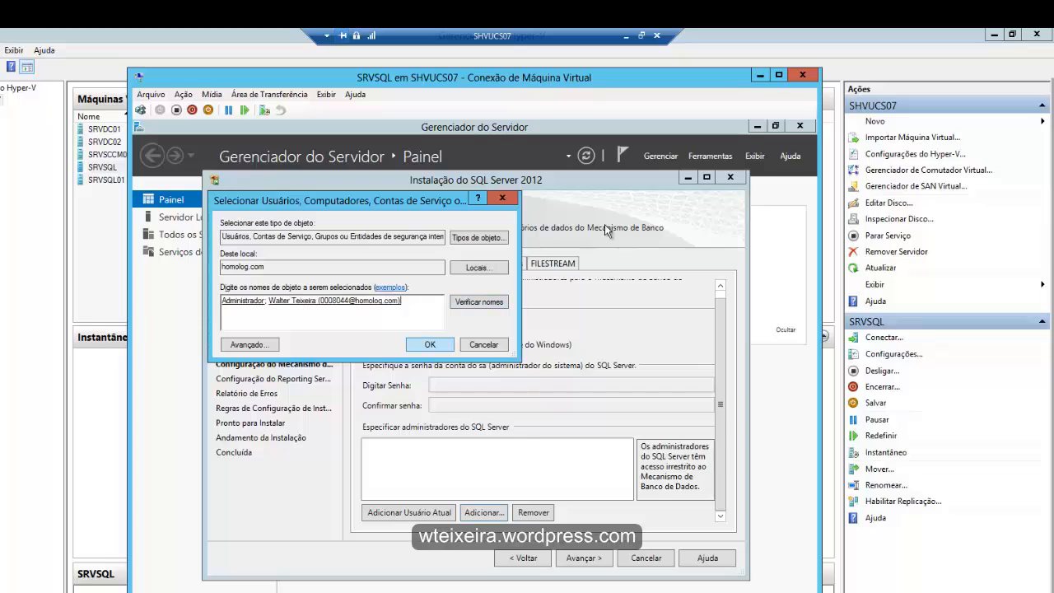
{"action": "key", "text": "Return"}
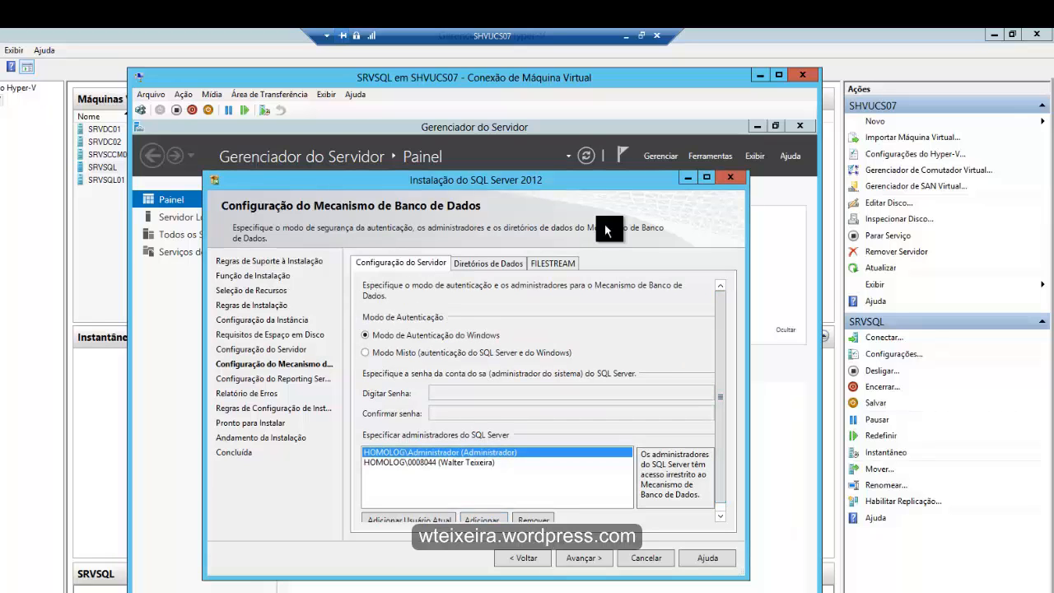
- Review the database engine's data directories and FILESTREAM settings, then continue with Windows authentication
{"action": "left_click", "coordinate": [488, 264]}
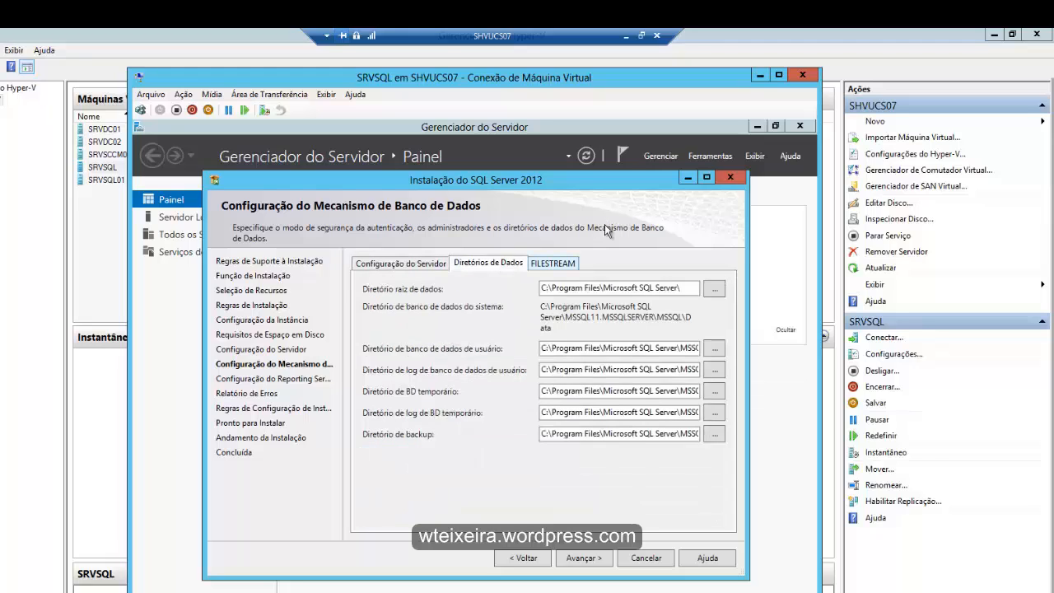
{"action": "left_click", "coordinate": [552, 263]}
{"action": "left_click", "coordinate": [401, 263]}
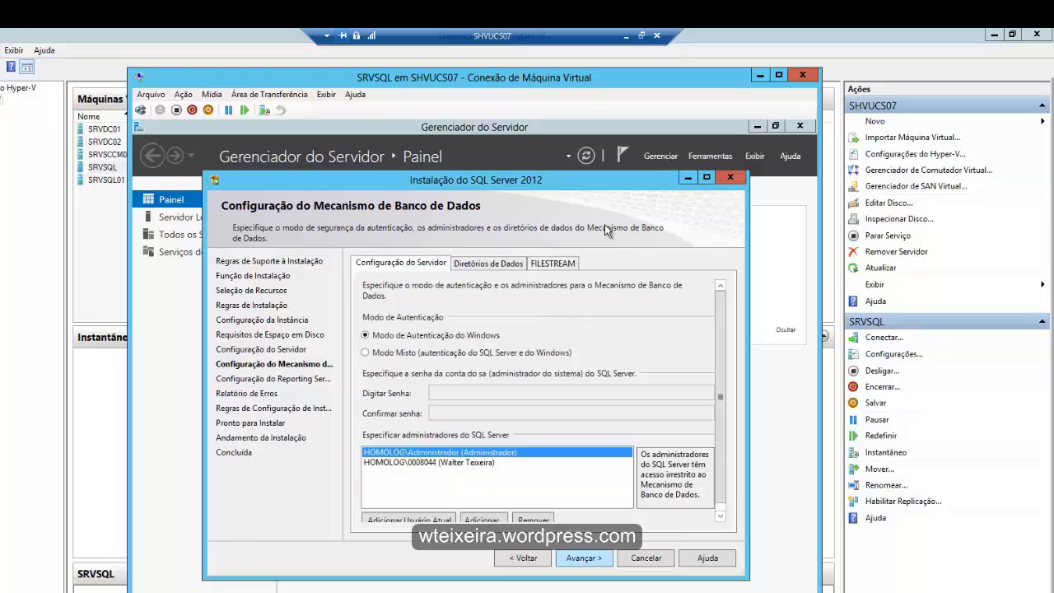
{"action": "left_click", "coordinate": [584, 558]}
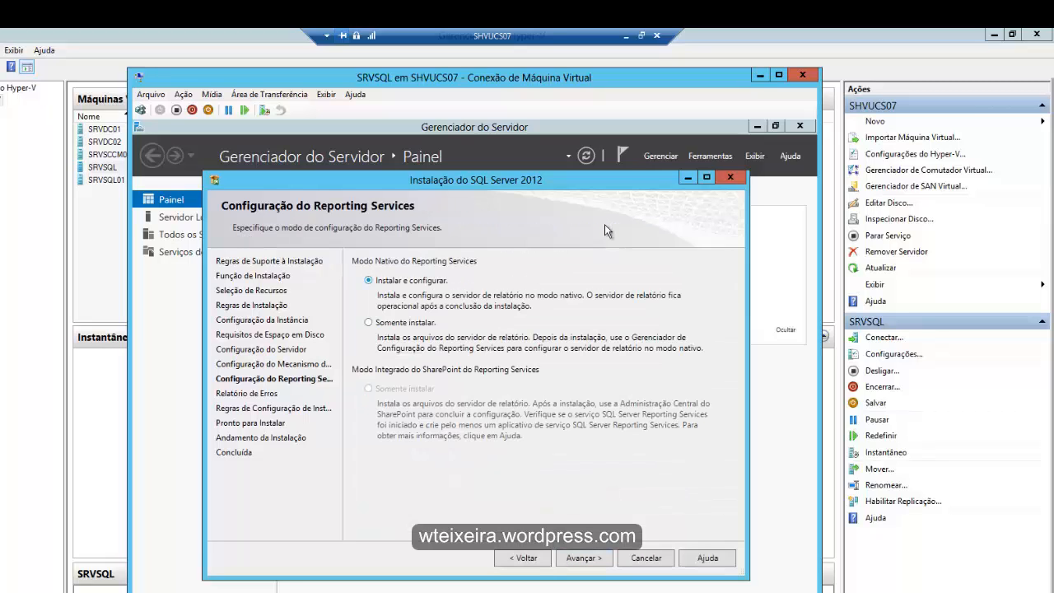
- Continue with Reporting Services set to Instalar e configurar and error reporting unchecked, and pass the configuration rules after showing their details
{"action": "left_click", "coordinate": [584, 558]}
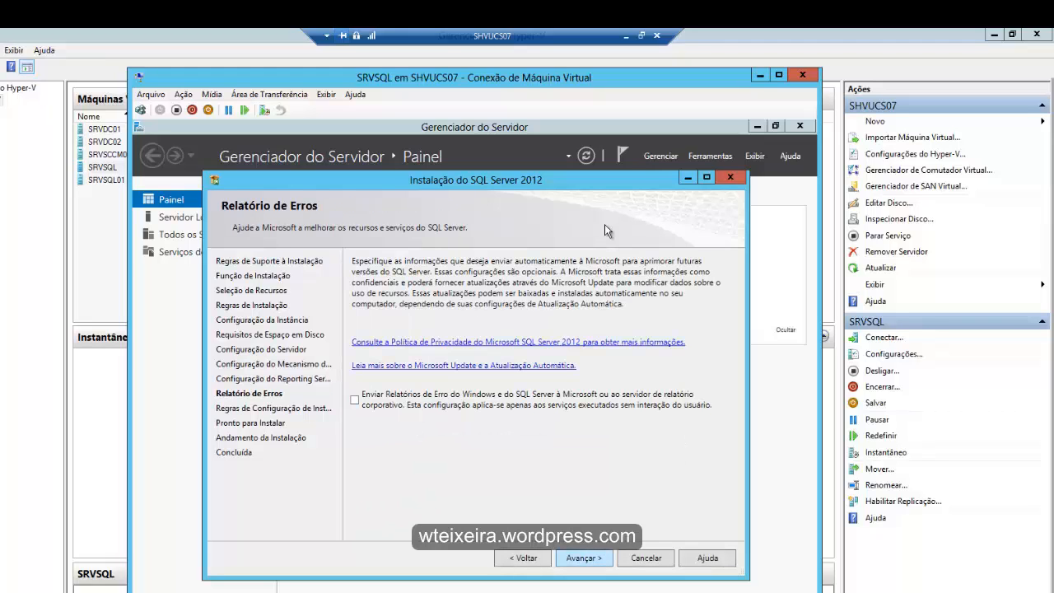
{"action": "key", "text": "Return"}
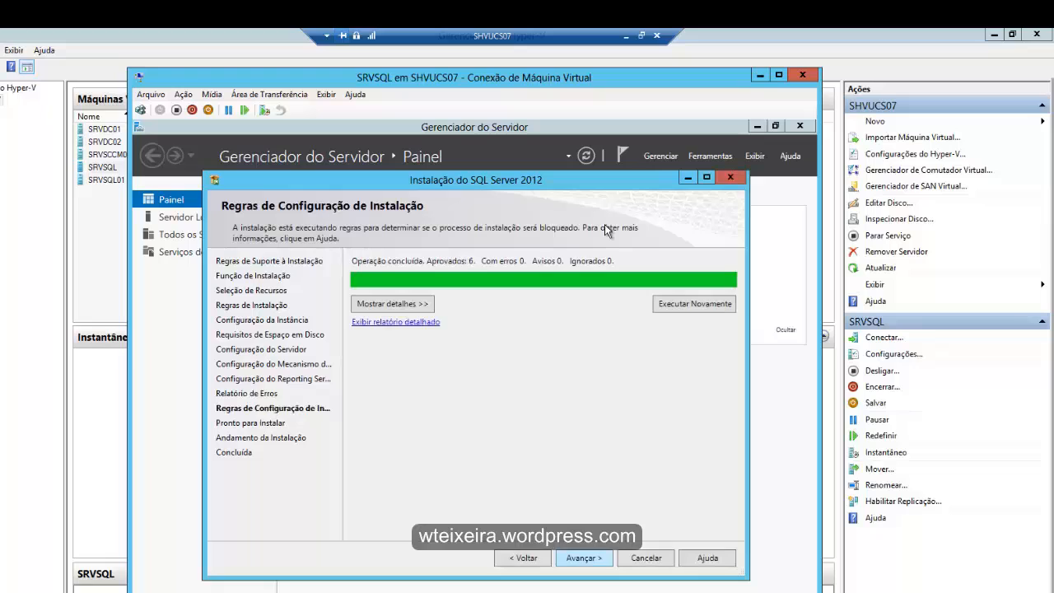
{"action": "key", "text": "Return"}
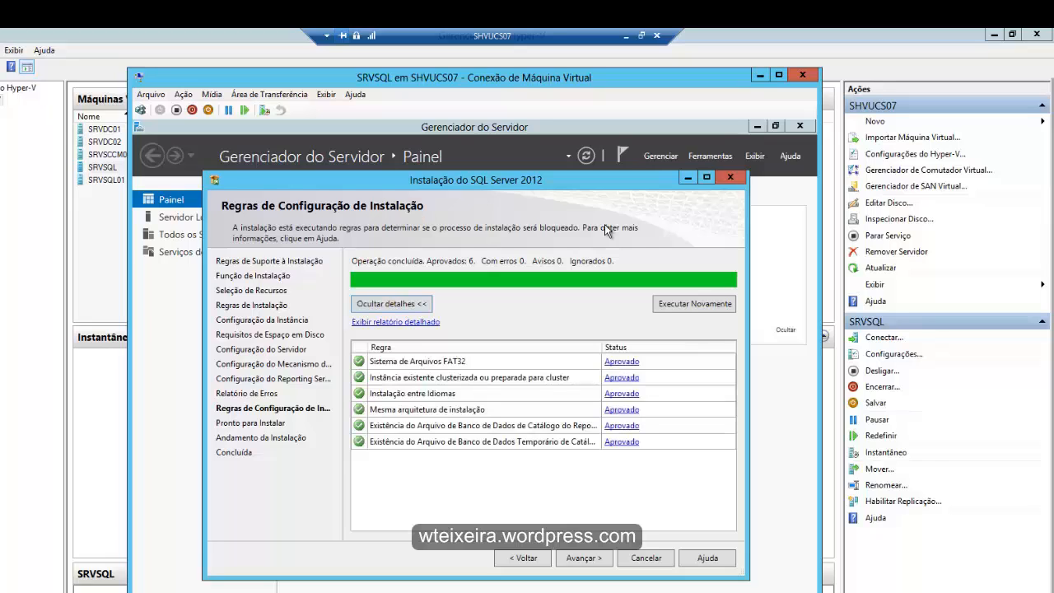
{"action": "key", "text": "Return"}
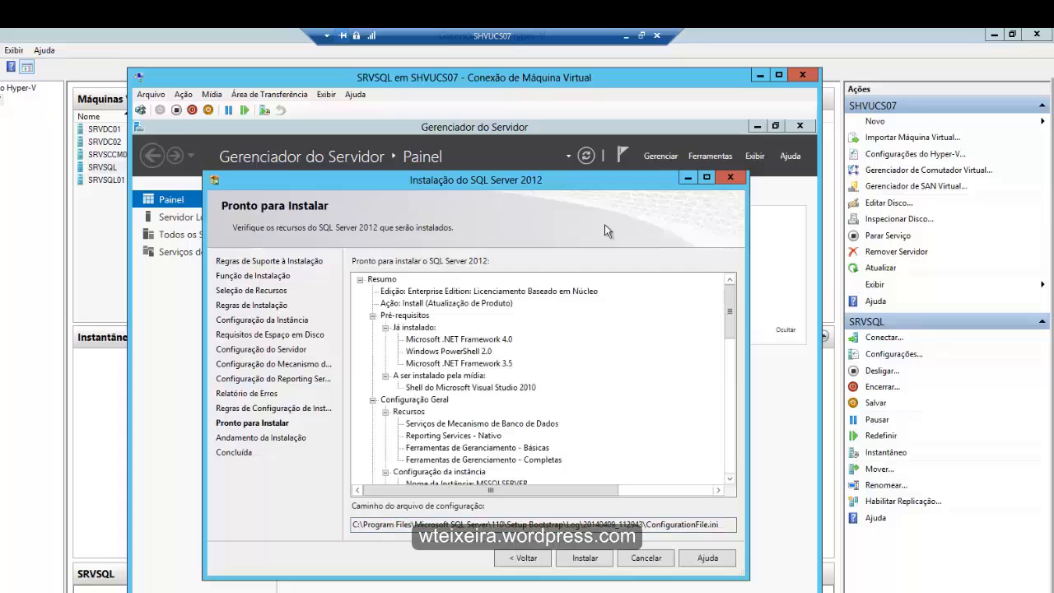
- Review the installation summary, install SQL Server 2012 and close the completed setup
{"action": "scroll", "coordinate": [605, 230], "scroll_direction": "down", "scroll_amount": 15}
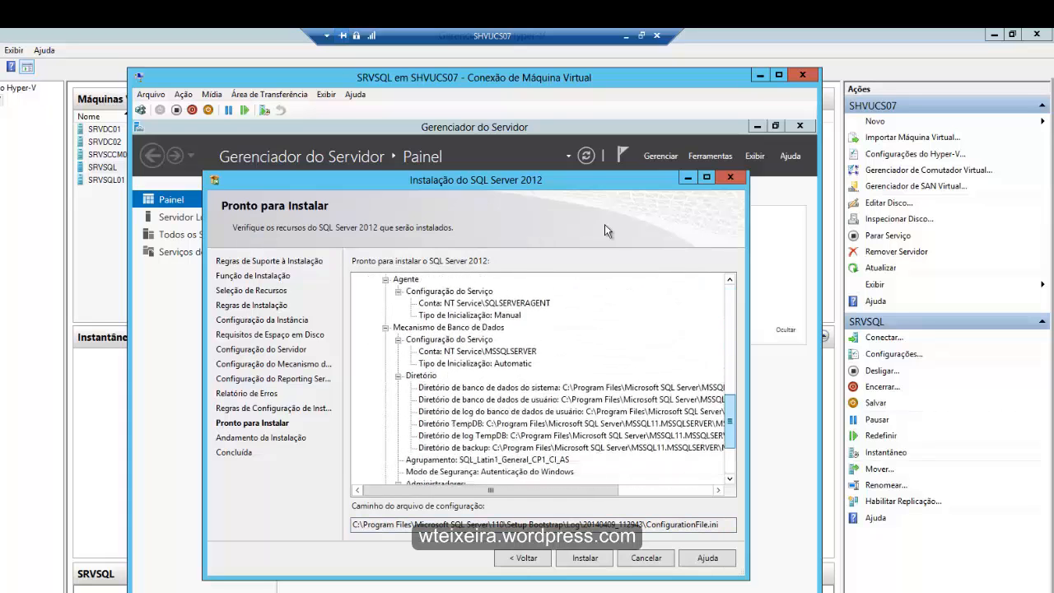
{"action": "scroll", "coordinate": [606, 230], "scroll_direction": "up", "scroll_amount": 15}
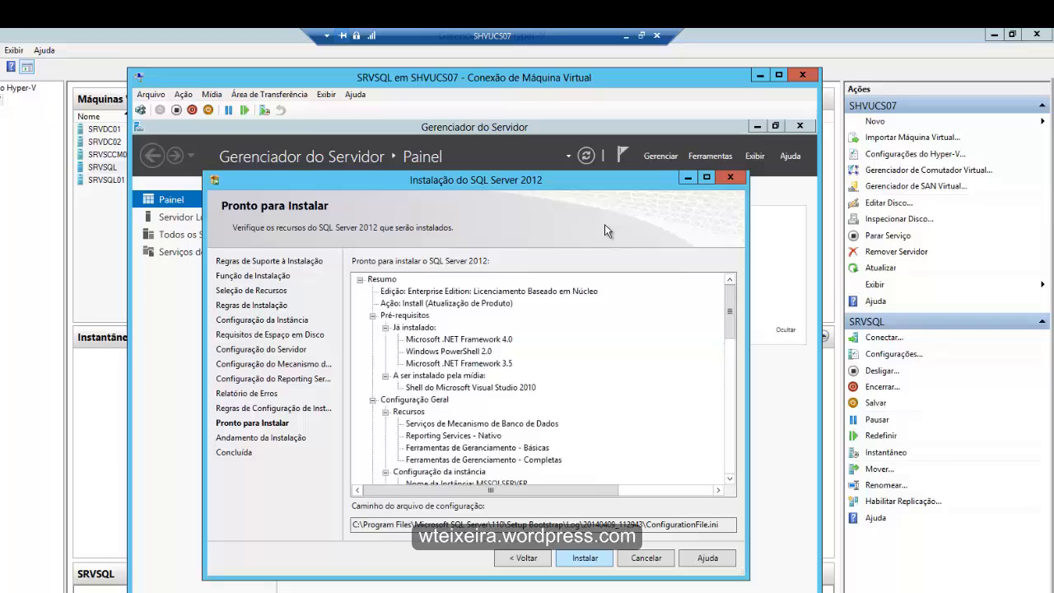
{"action": "key", "text": "Return"}
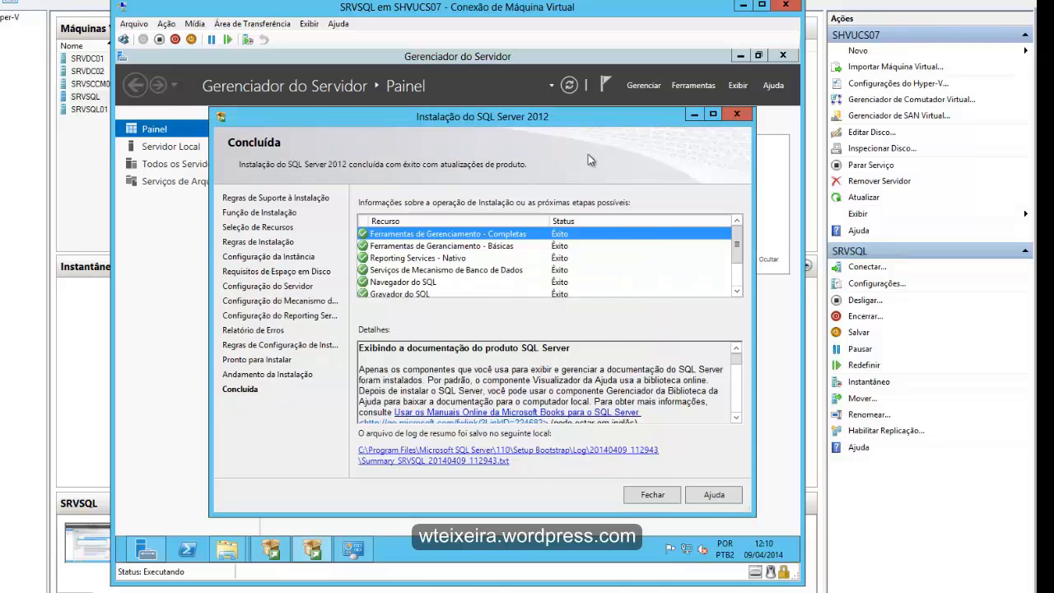
{"action": "mouse_move", "coordinate": [737, 245]}
{"action": "left_mouse_down"}
{"action": "mouse_move", "coordinate": [737, 268]}
{"action": "mouse_move", "coordinate": [737, 245]}
{"action": "left_mouse_up"}
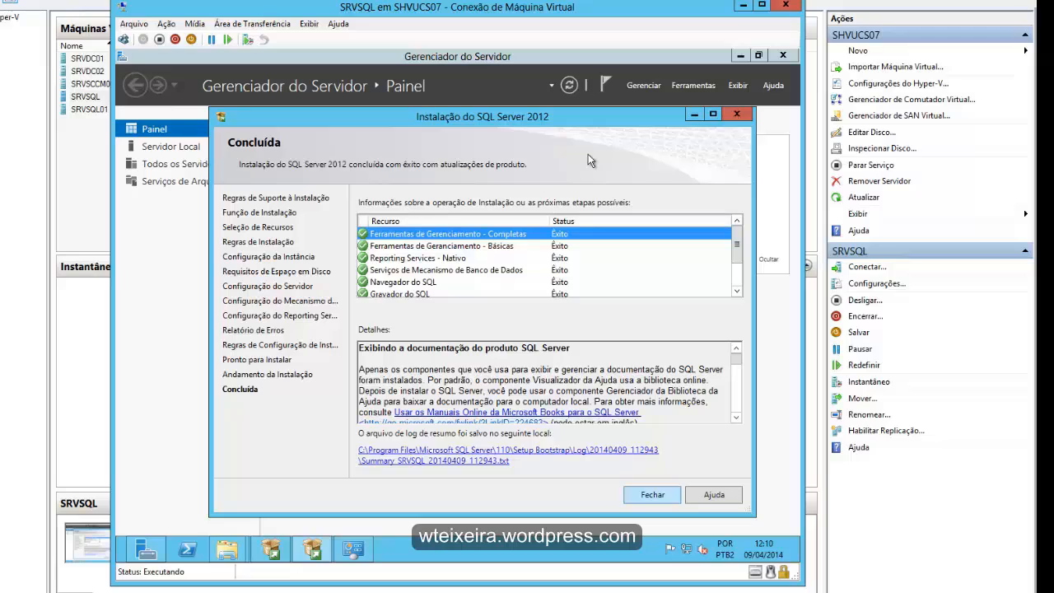
{"action": "left_click", "coordinate": [652, 495]}
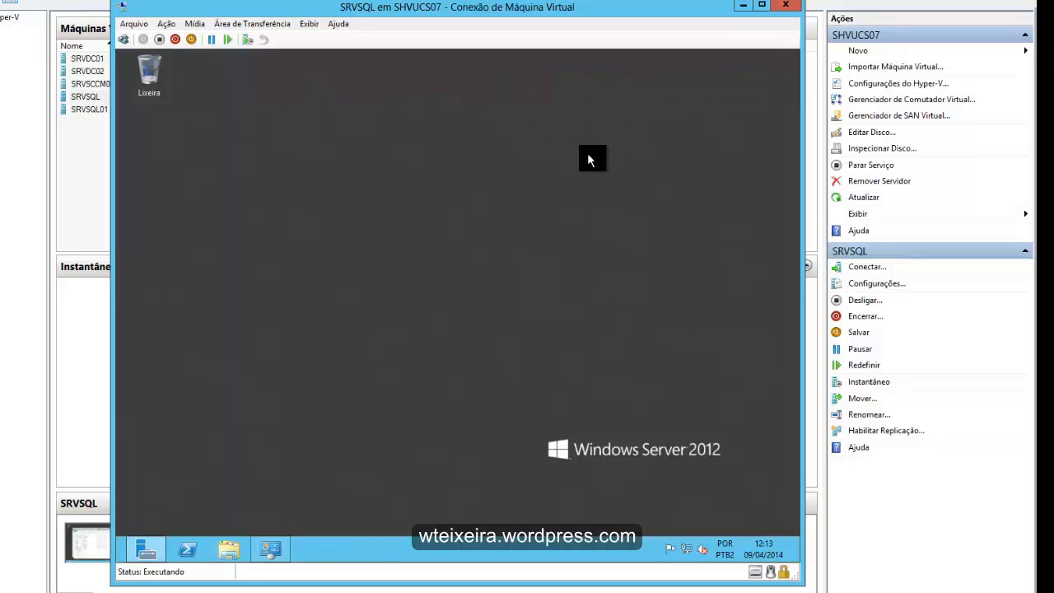
- Search the applications for sql, open SQL Server Management Studio and connect to the SRVSQL database engine with Windows authentication
{"action": "mouse_move", "coordinate": [799, 51]}
{"action": "left_click", "coordinate": [764, 234]}
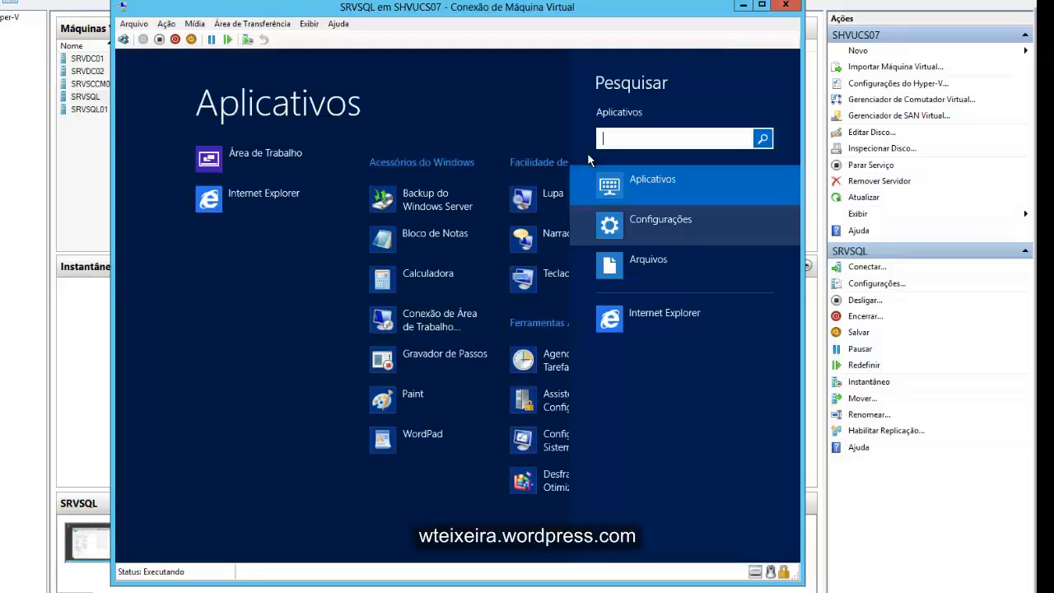
{"action": "type", "text": "sql"}
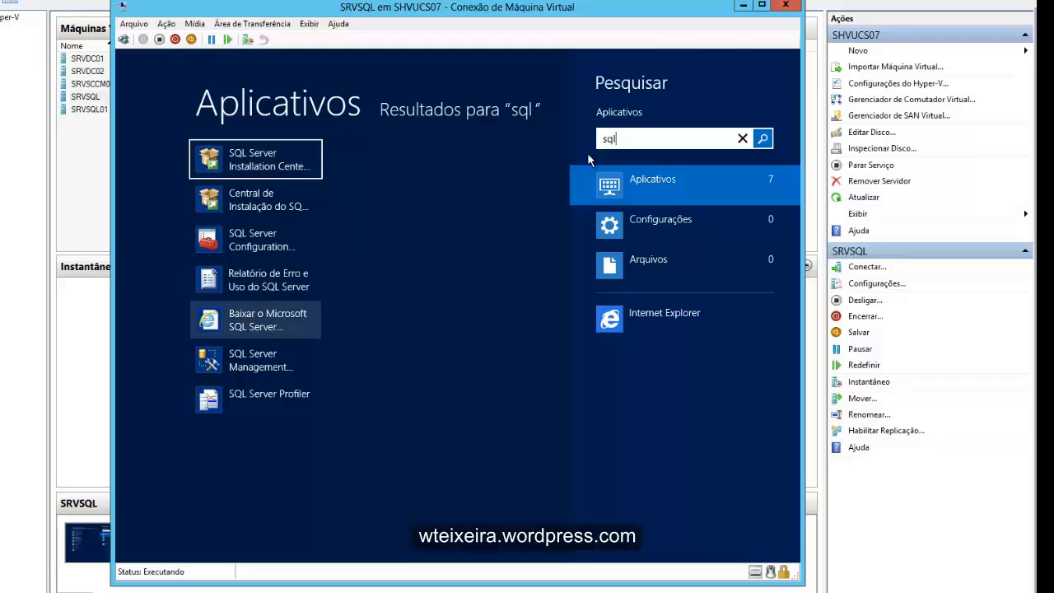
{"action": "left_click", "coordinate": [255, 360]}
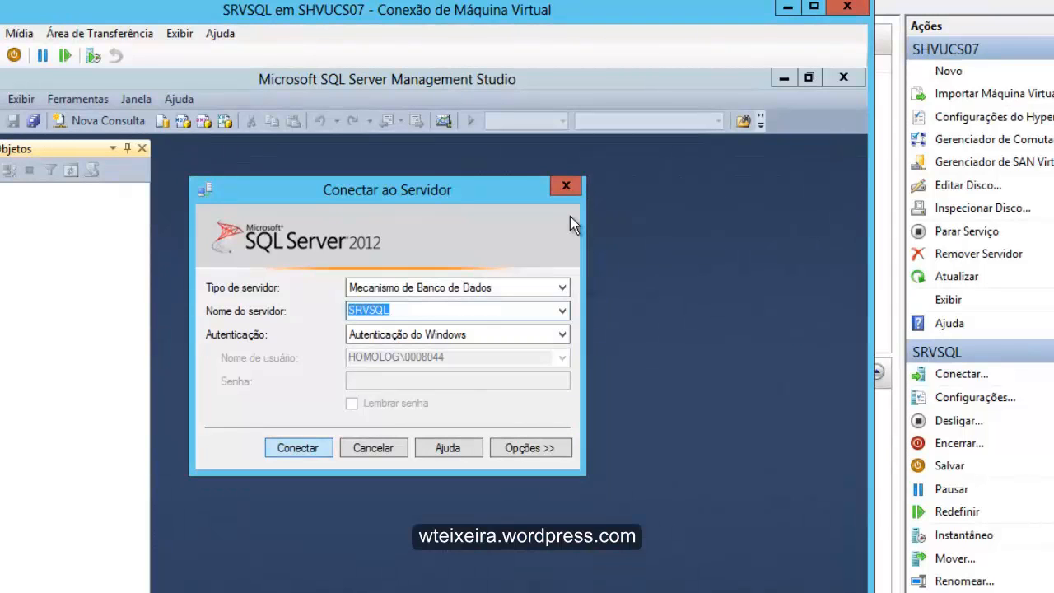
{"action": "key", "text": "Return"}
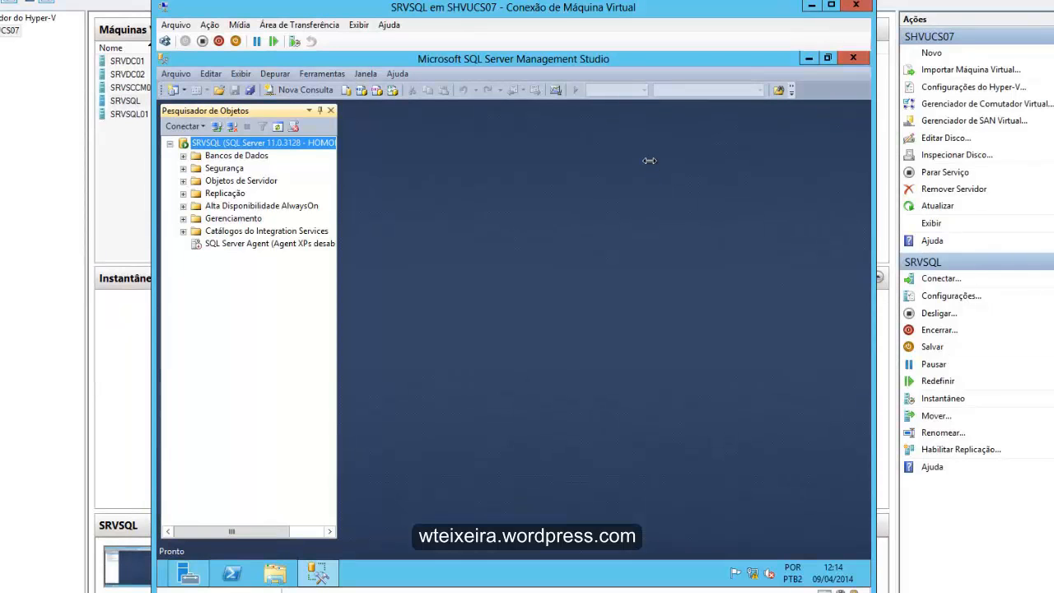
- Widen the object explorer and open the Memória page of the SRVSQL server properties
{"action": "left_click_drag", "start_coordinate": [338, 247], "coordinate": [418, 247]}
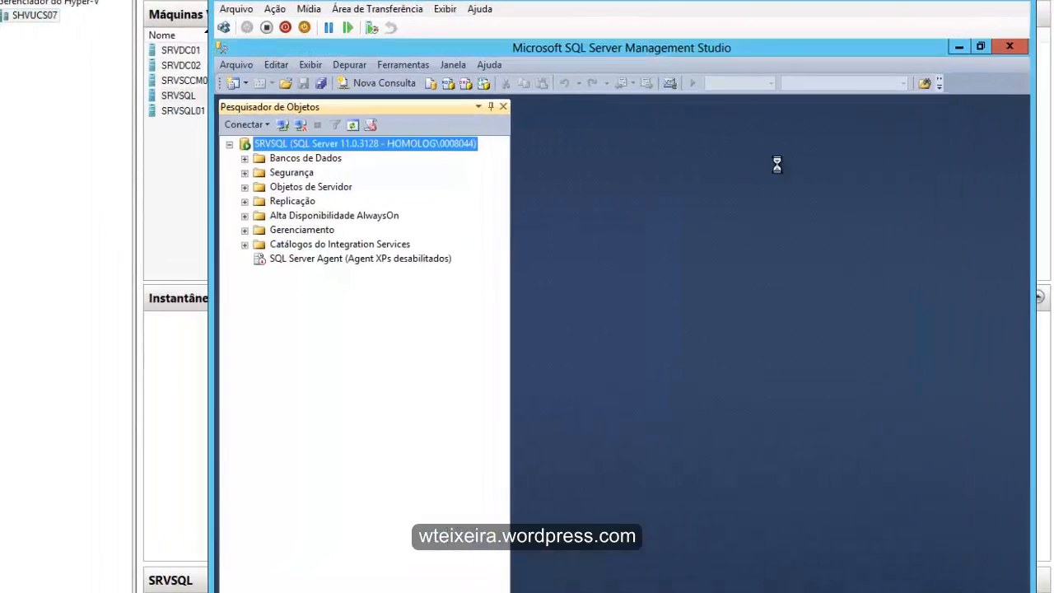
{"action": "right_click", "coordinate": [311, 141]}
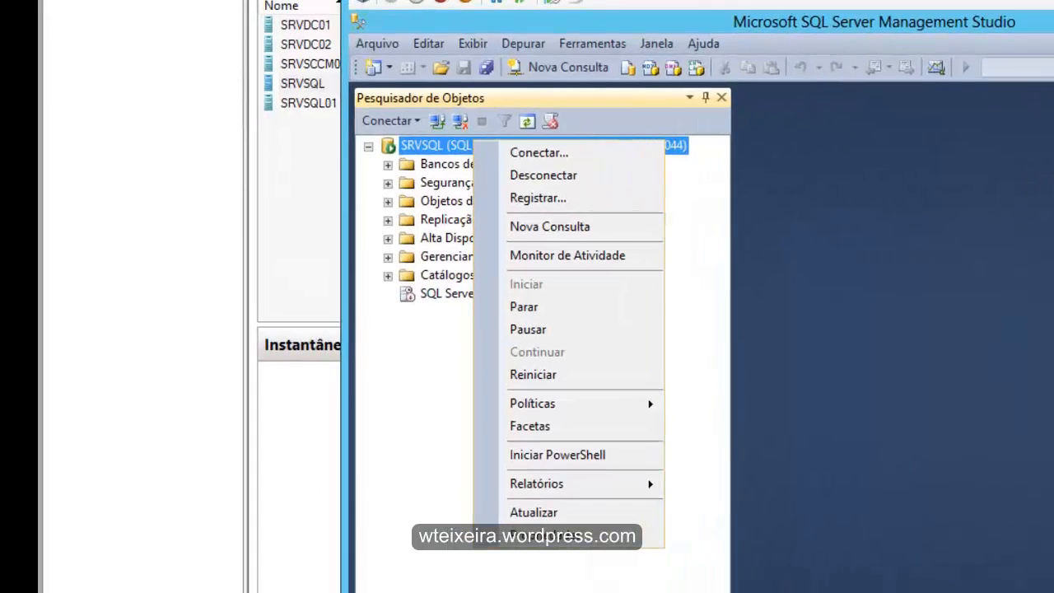
{"action": "left_click", "coordinate": [364, 445]}
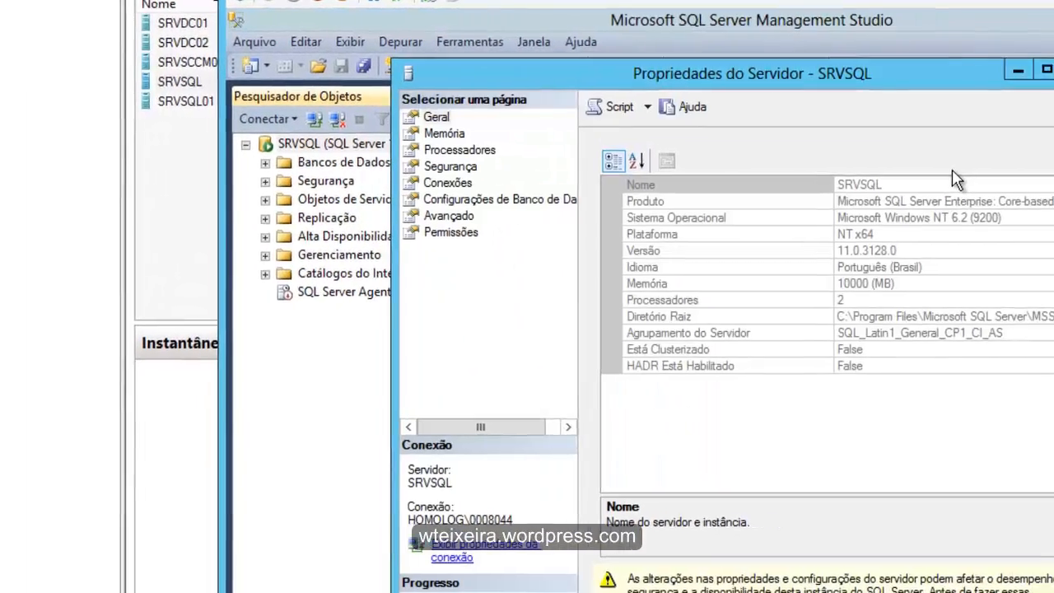
{"action": "key", "text": "Down"}
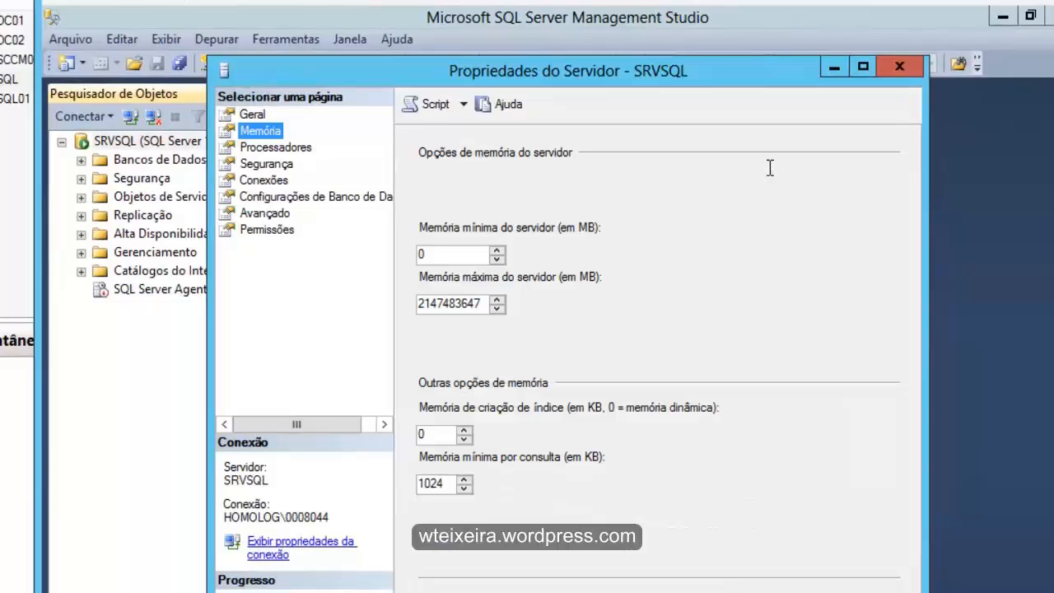
- Set the minimum server memory to 8196 MB and the maximum to 10000 MB, and apply the properties
{"action": "key", "text": "Tab"}
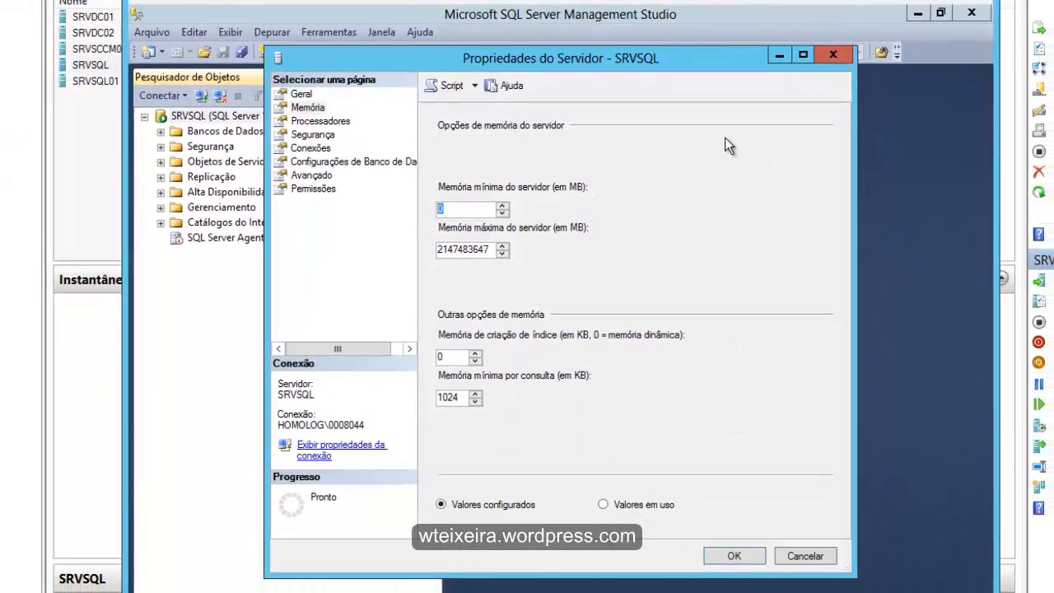
{"action": "type", "text": "8196"}
{"action": "key", "text": "Tab"}
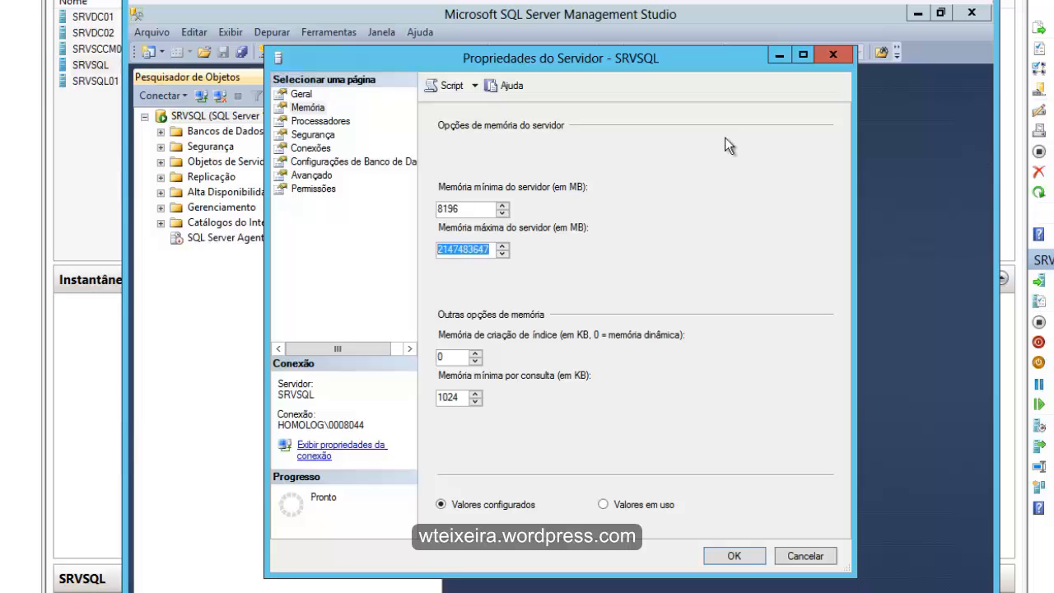
{"action": "type", "text": "10"}
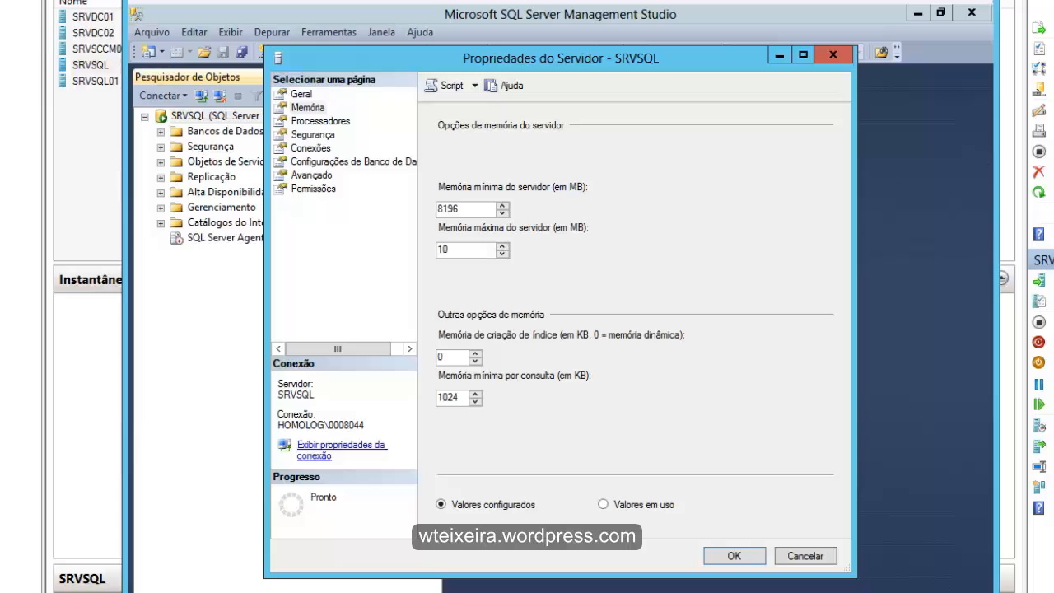
{"action": "type", "text": "000"}
{"action": "key", "text": "Return"}
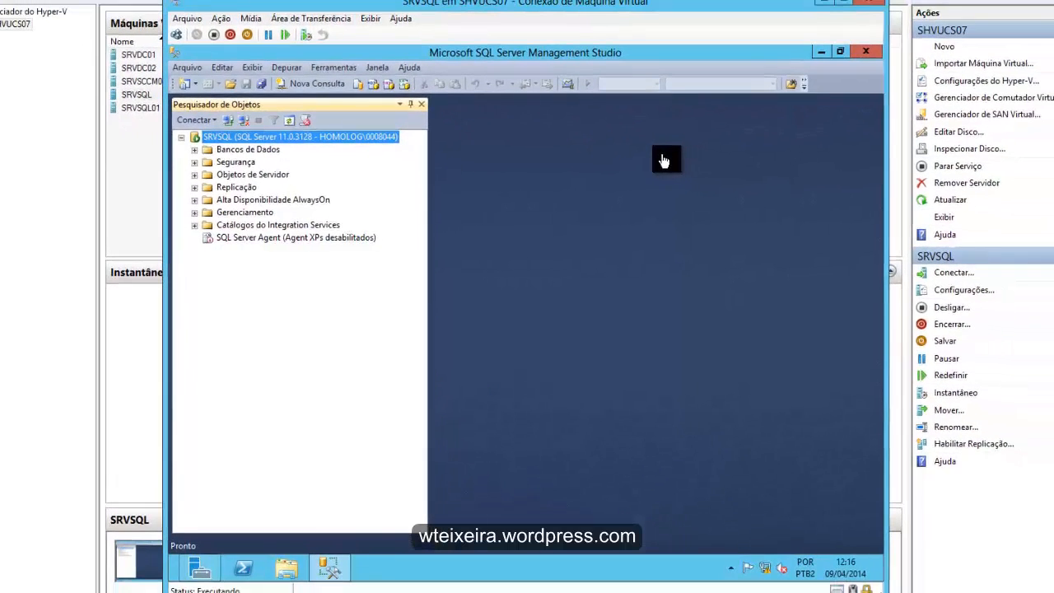
- Close Management Studio, search the applications for sql, open SQL Server Configuration Manager and allow it to make changes
{"action": "key", "text": "alt+F4"}
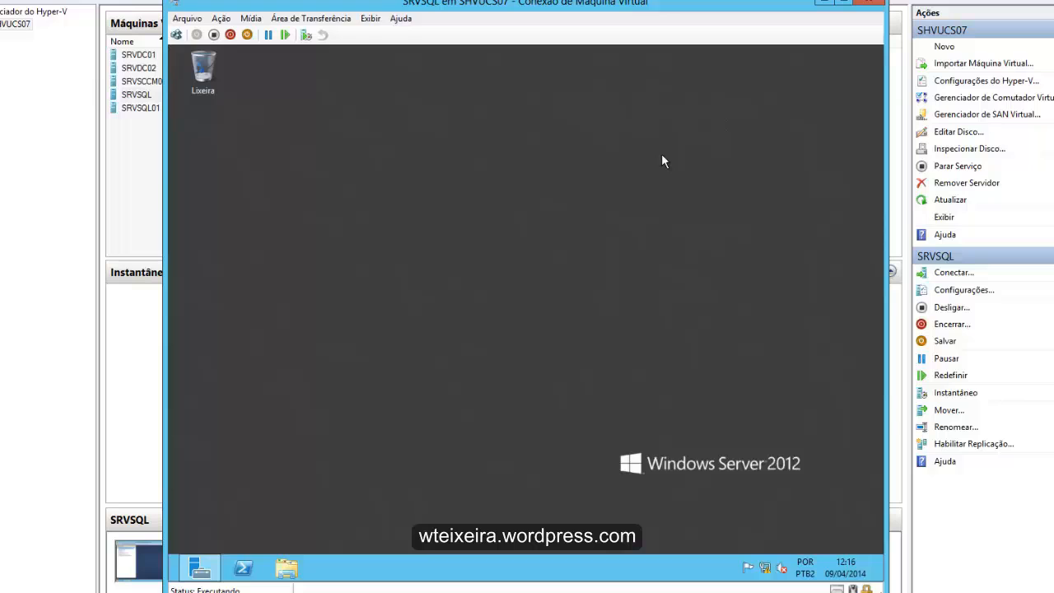
{"action": "mouse_move", "coordinate": [881, 47]}
{"action": "left_click", "coordinate": [846, 240]}
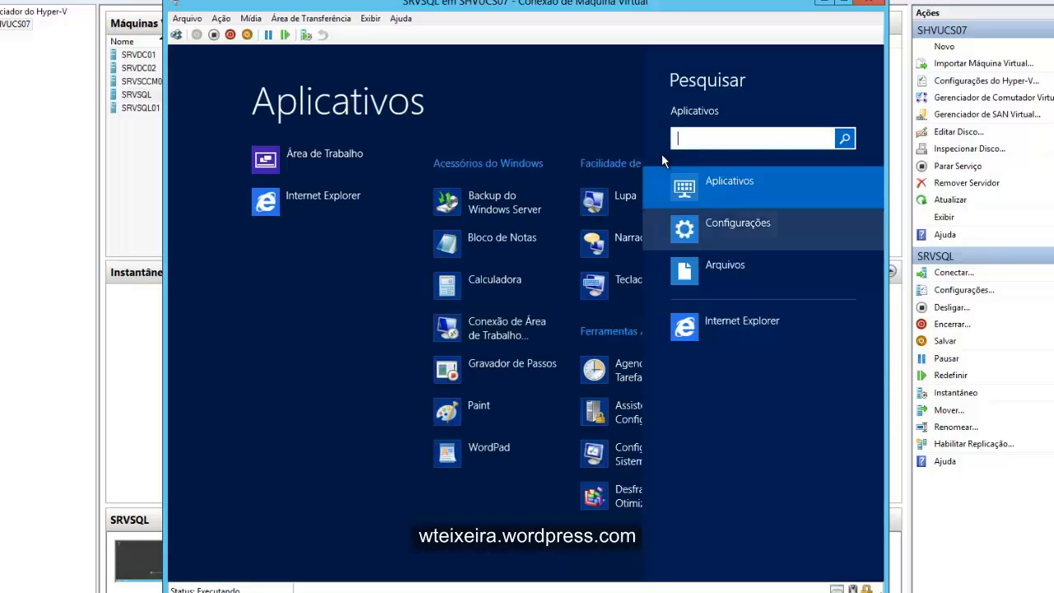
{"action": "type", "text": "sql"}
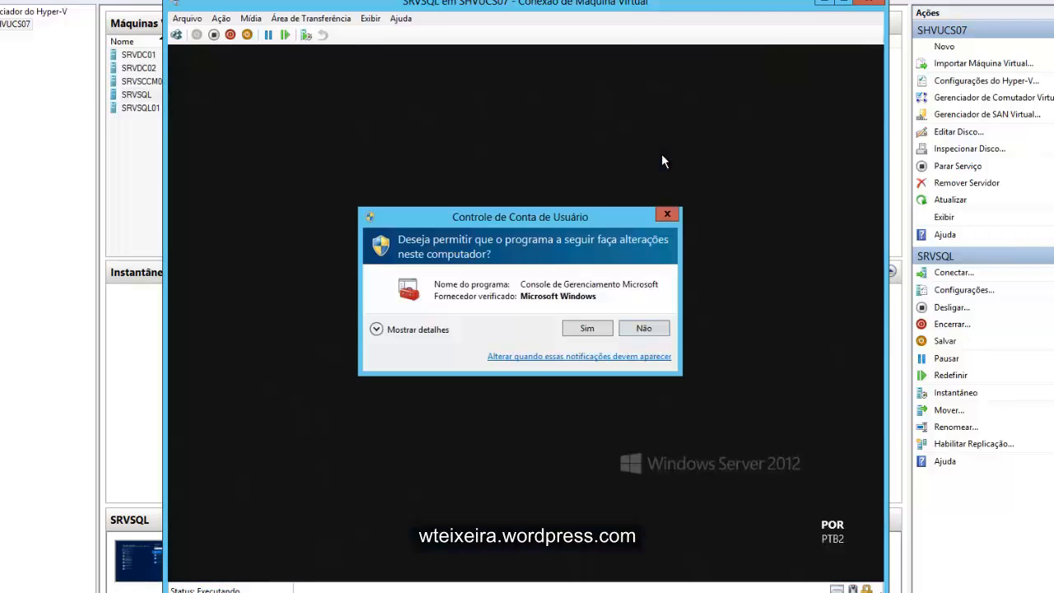
{"action": "key", "text": "Left"}
{"action": "key", "text": "Return"}
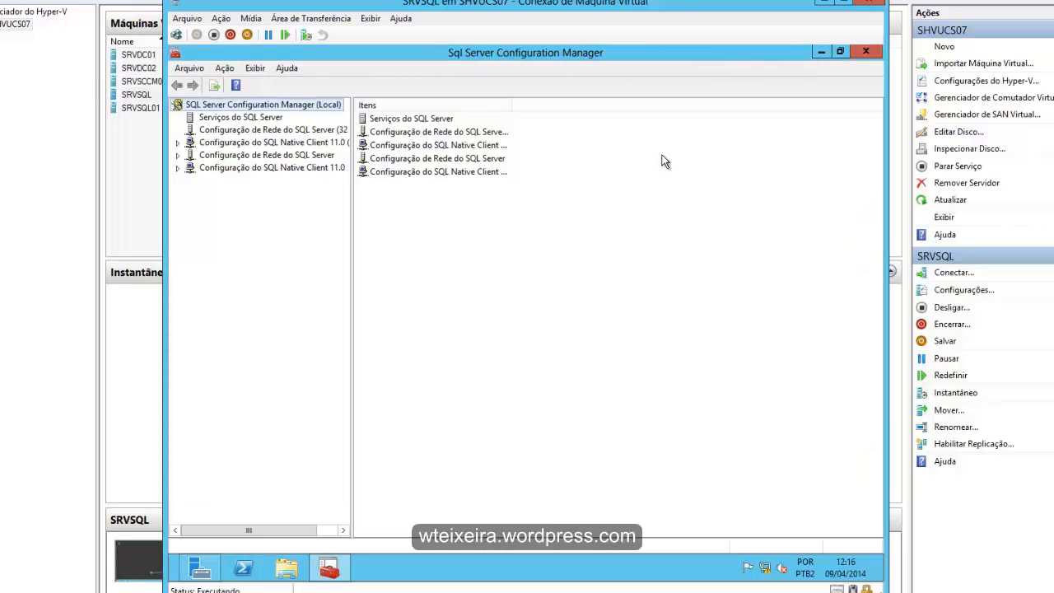
- List the SQL Server services and widen the Fazer Logon como and Nome columns to read their full entries
{"action": "key", "text": "Down"}
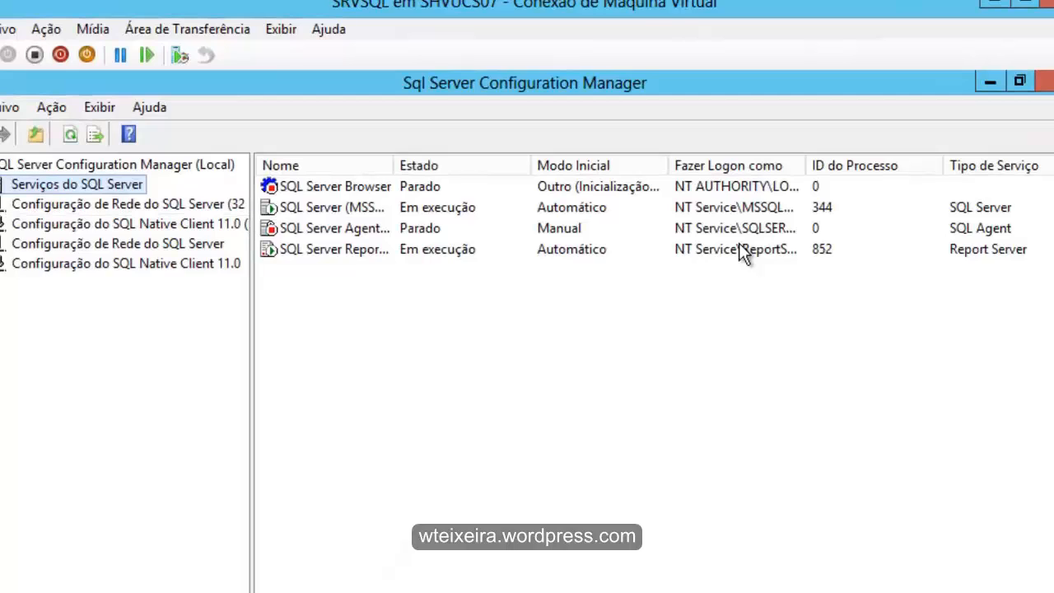
{"action": "left_click_drag", "start_coordinate": [805, 166], "coordinate": [936, 166]}
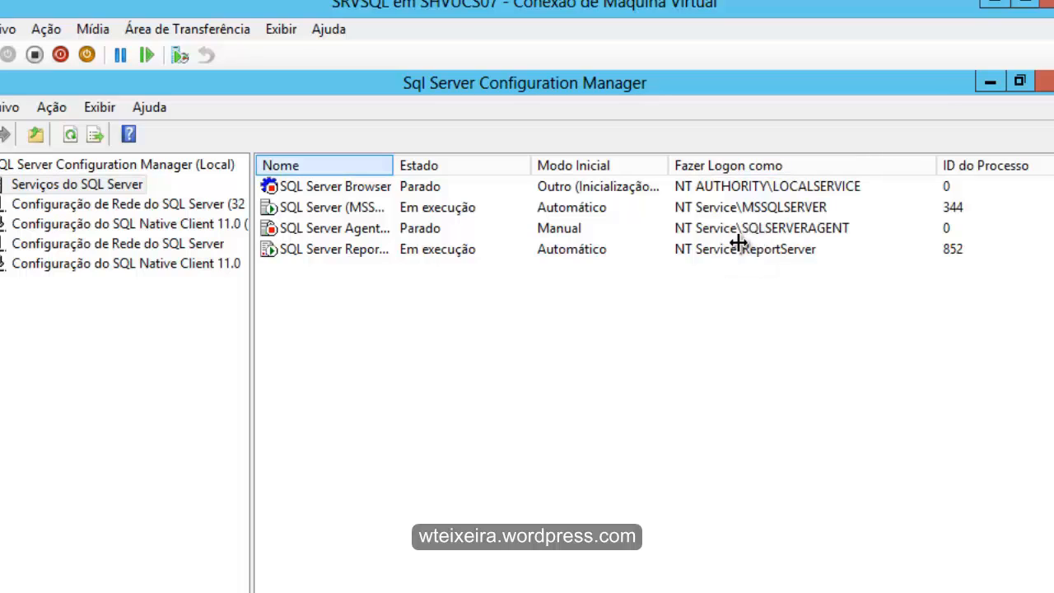
{"action": "left_click_drag", "start_coordinate": [393, 165], "coordinate": [532, 166]}
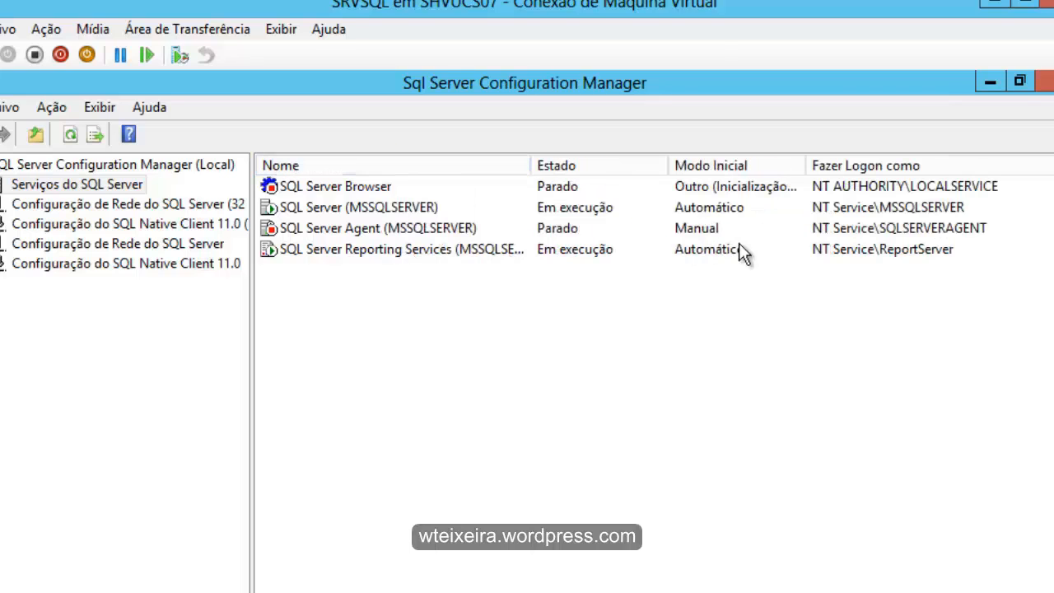
- Open the properties of the SQL Server (MSSQLSERVER) service
{"action": "left_click", "coordinate": [359, 208]}
{"action": "key", "text": "shift+F10"}
{"action": "key", "text": "Down"}
{"action": "key", "text": "Down"}
{"action": "key", "text": "Down"}
{"action": "key", "text": "Down"}
{"action": "key", "text": "Down"}
{"action": "key", "text": "Down"}
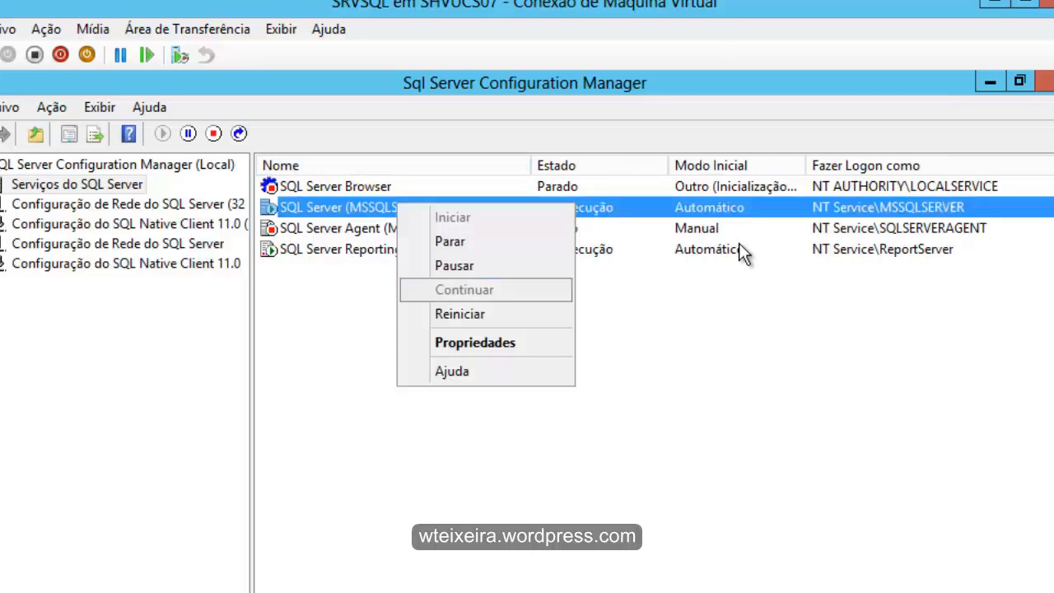
{"action": "key", "text": "Return"}
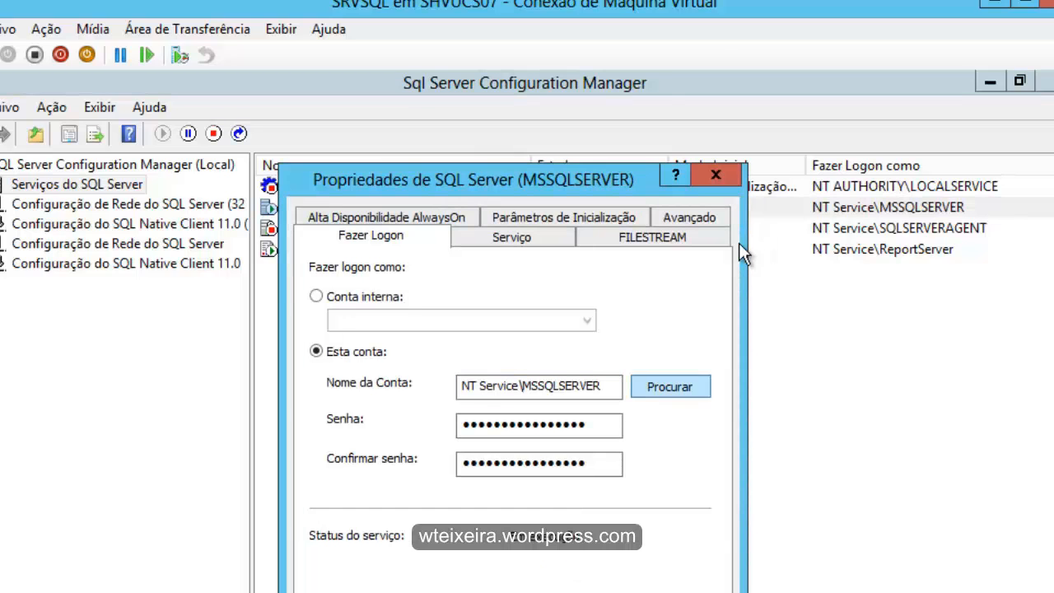
- Choose the domain user account from homolog.com as the logon account of the SQL Server service
{"action": "key", "text": "space"}
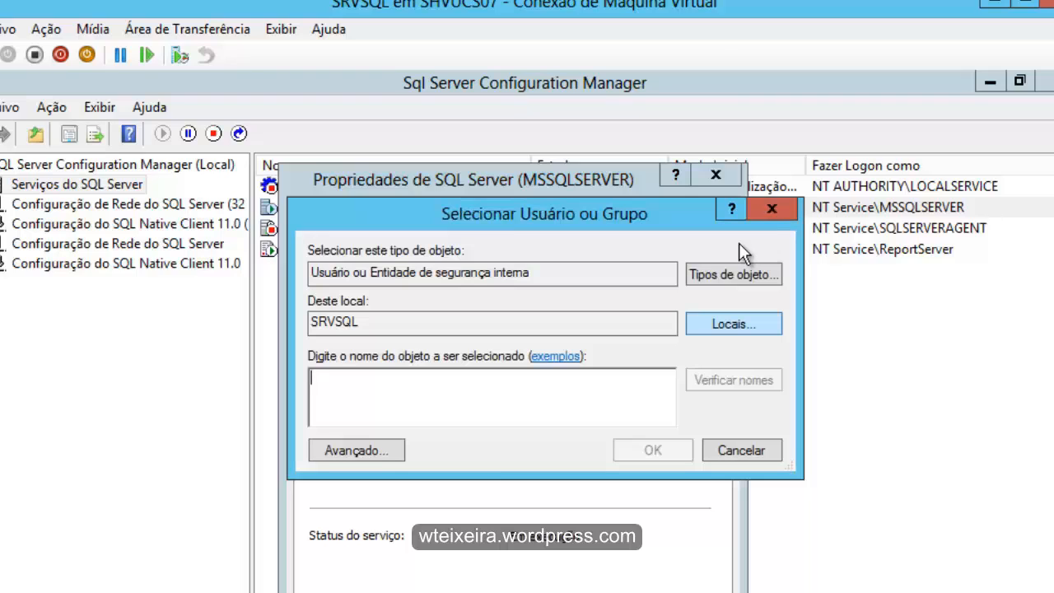
{"action": "key", "text": "alt+l"}
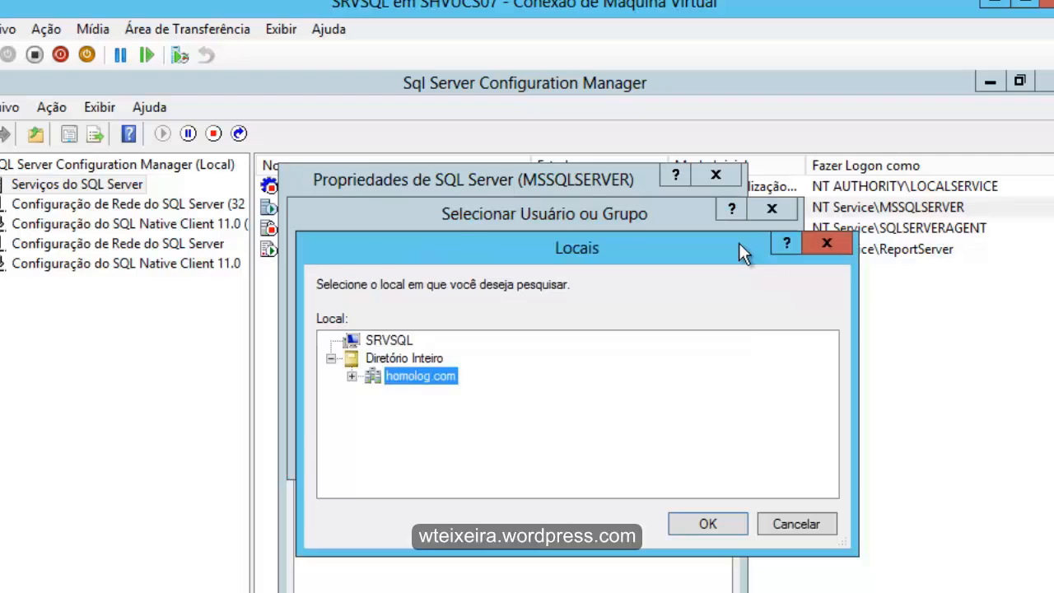
{"action": "key", "text": "Return"}
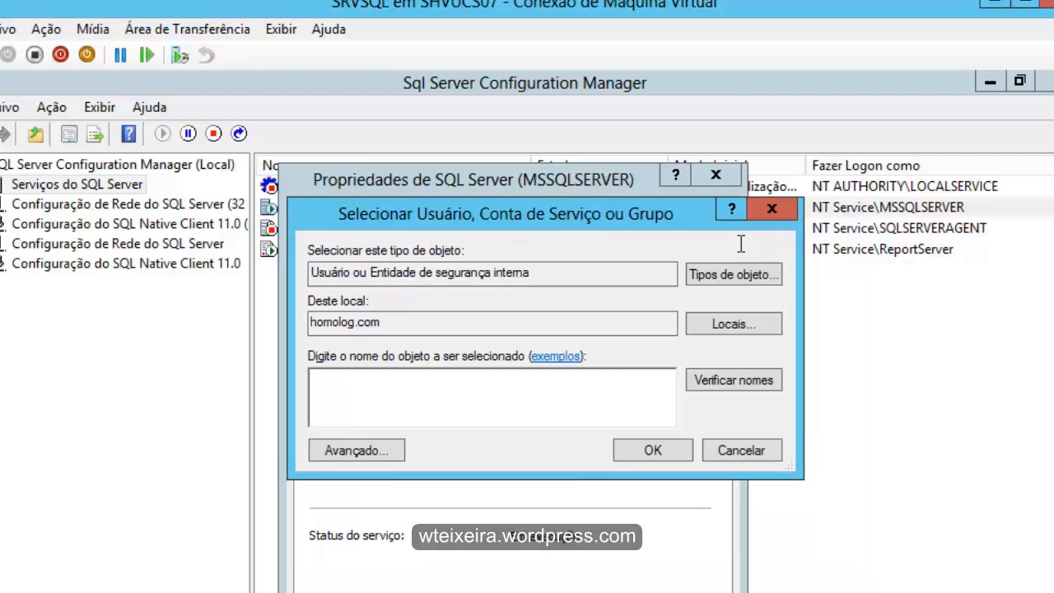
{"action": "type", "text": "0008044"}
{"action": "left_click", "coordinate": [733, 380]}
{"action": "key", "text": "Return"}
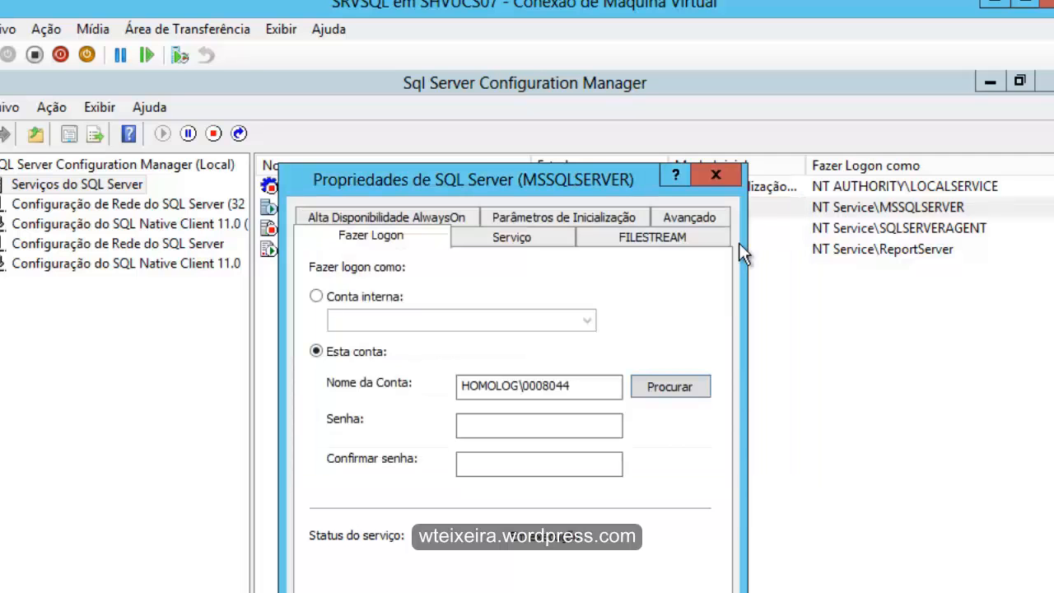
- Enter the account password and its confirmation for the SQL Server service logon
{"action": "key", "text": "Tab"}
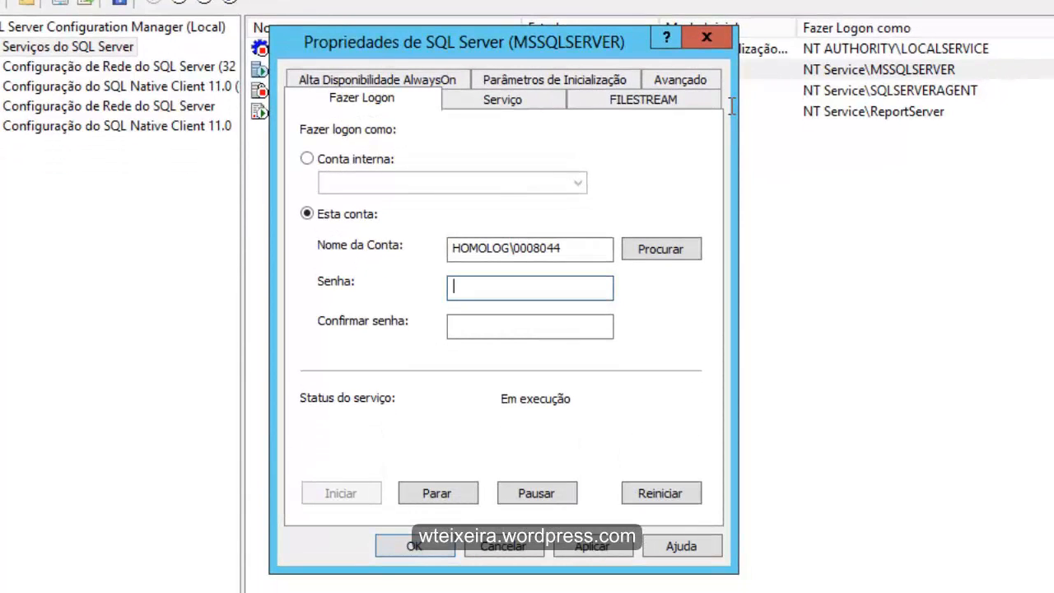
{"action": "key", "text": "Caps_Lock"}
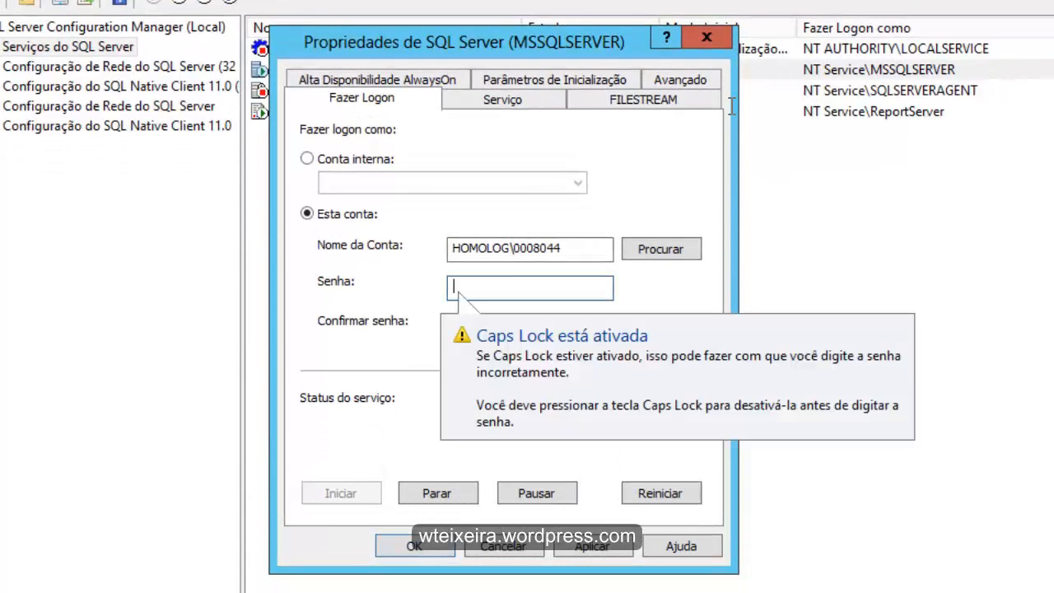
{"action": "type", "text": "xxxxxxxx"}
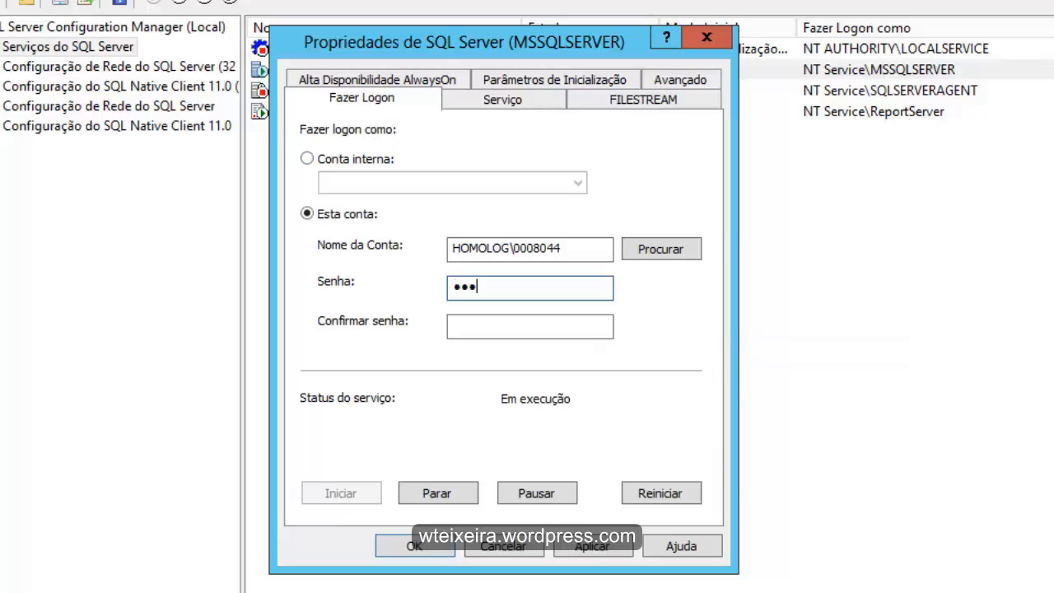
{"action": "key", "text": "Tab"}
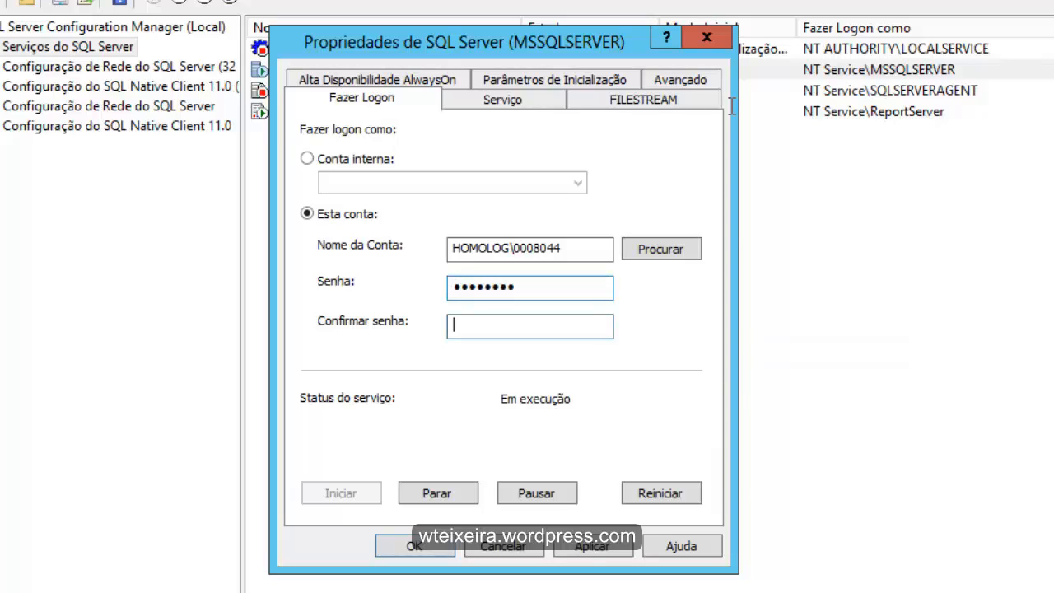
{"action": "type", "text": "xxxxxxxx"}
- Apply the logon account change, accept the service restart and close the service properties
{"action": "key", "text": "Return"}
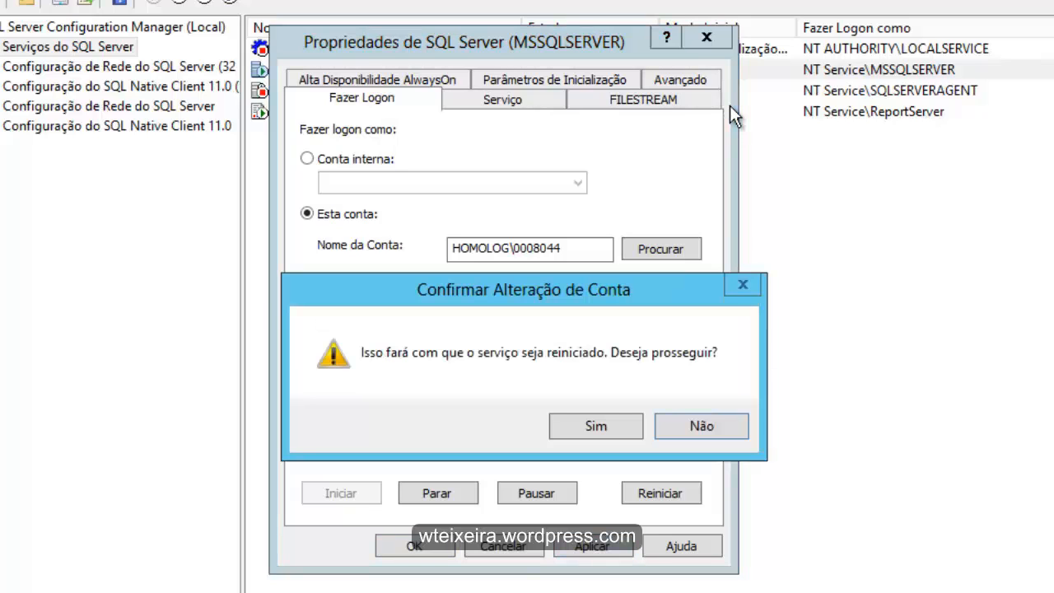
{"action": "key", "text": "Left"}
{"action": "key", "text": "Return"}
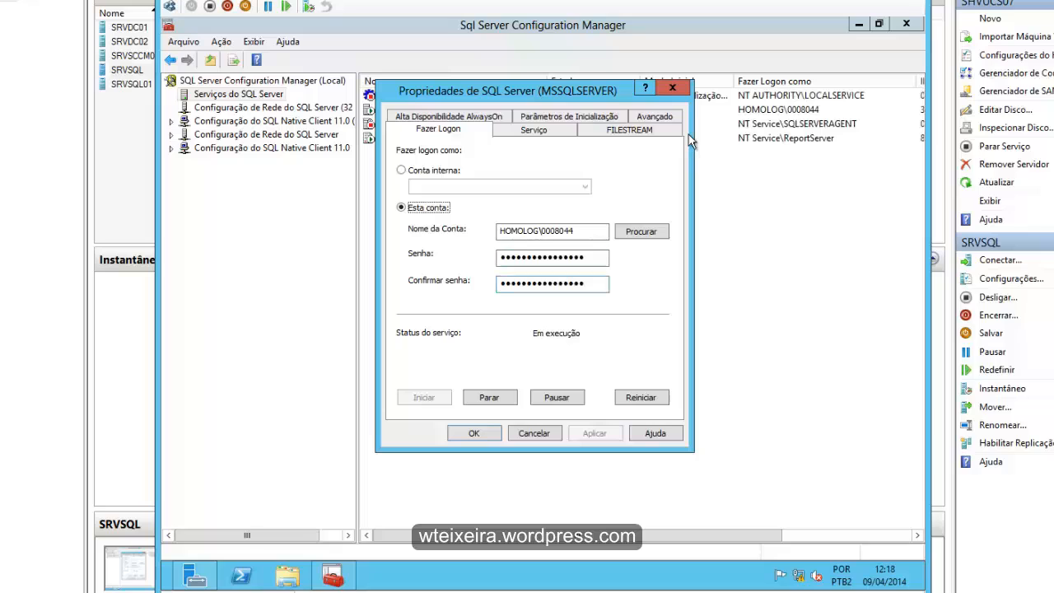
{"action": "key", "text": "Return"}
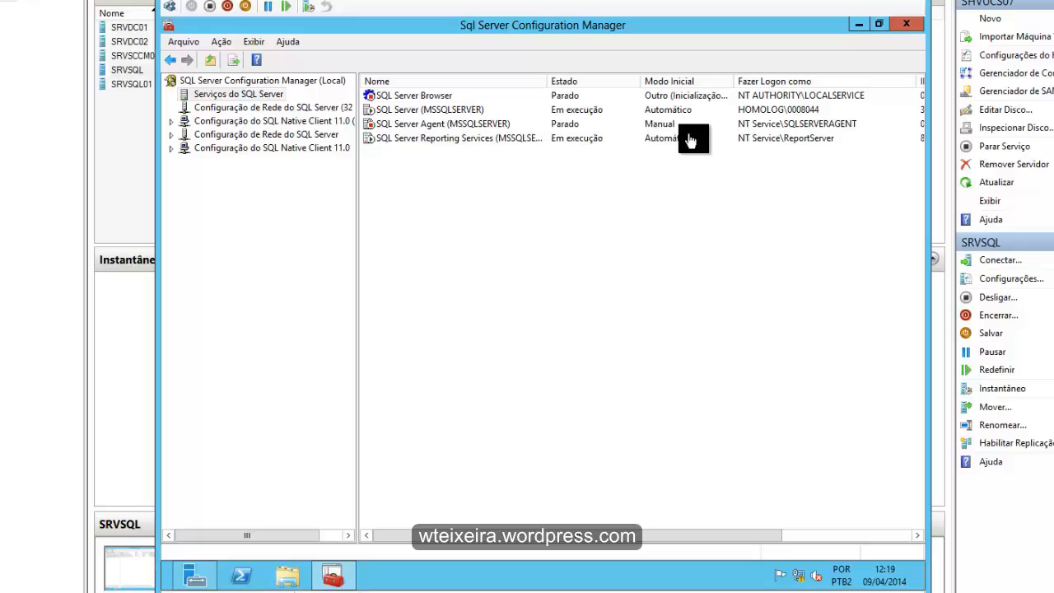
- Switch to Server Manager from the desktop and open Gerenciamento do computador
{"action": "key", "text": "super+d"}
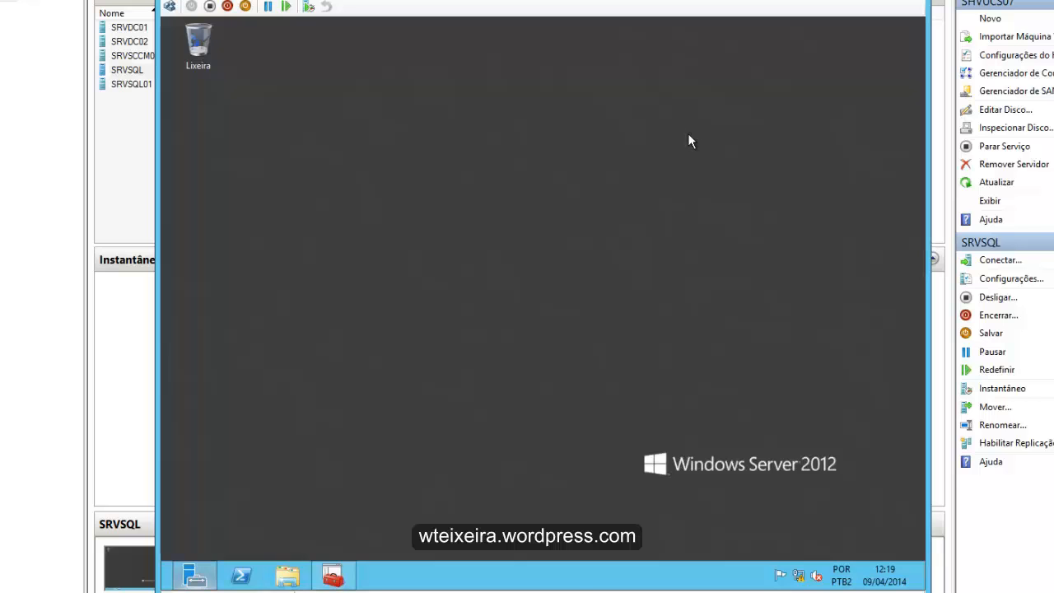
{"action": "left_click", "coordinate": [194, 575]}
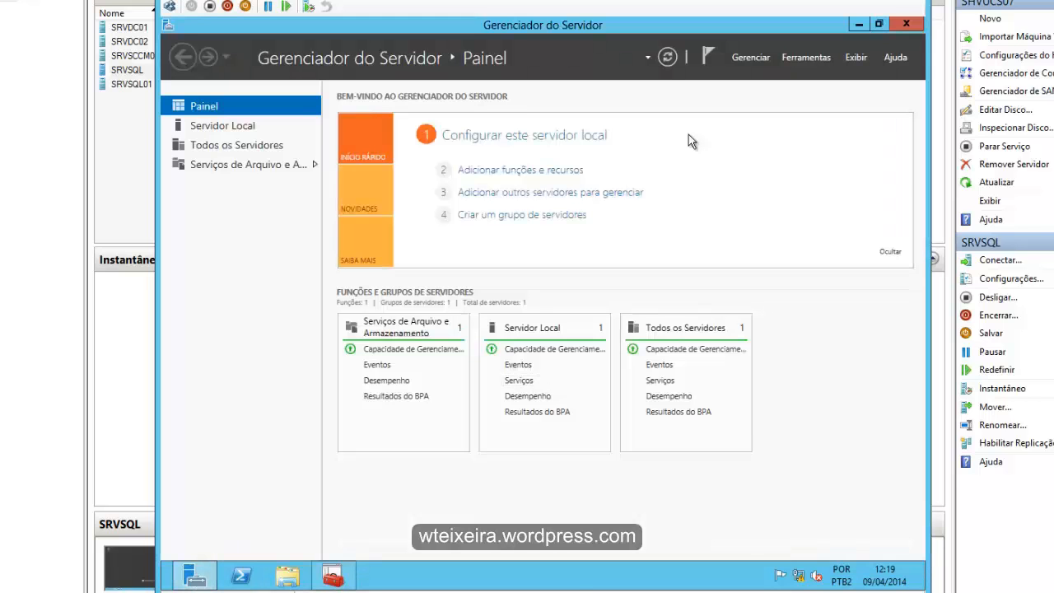
{"action": "left_click", "coordinate": [806, 58]}
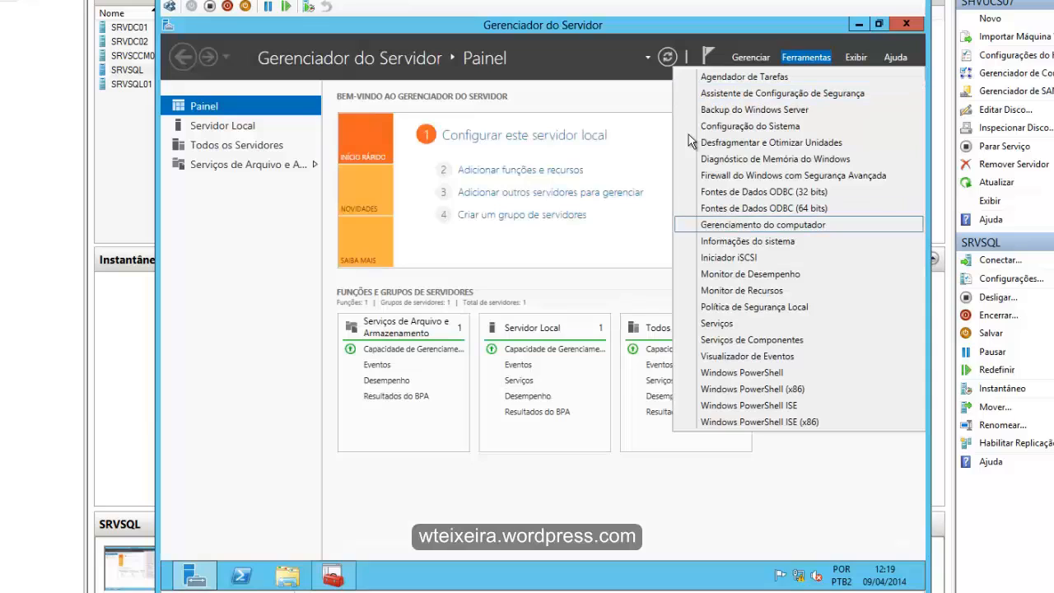
{"action": "left_click", "coordinate": [762, 225]}
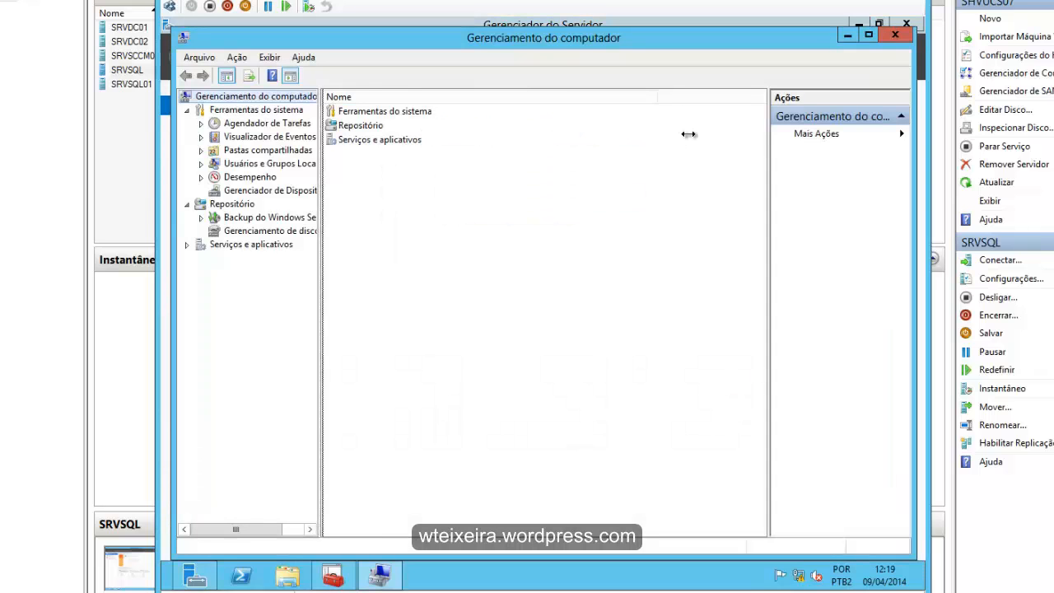
- Widen the console tree, list the local groups of the server and widen the group name column
{"action": "left_click_drag", "start_coordinate": [321, 247], "coordinate": [411, 247]}
{"action": "left_click", "coordinate": [201, 164]}
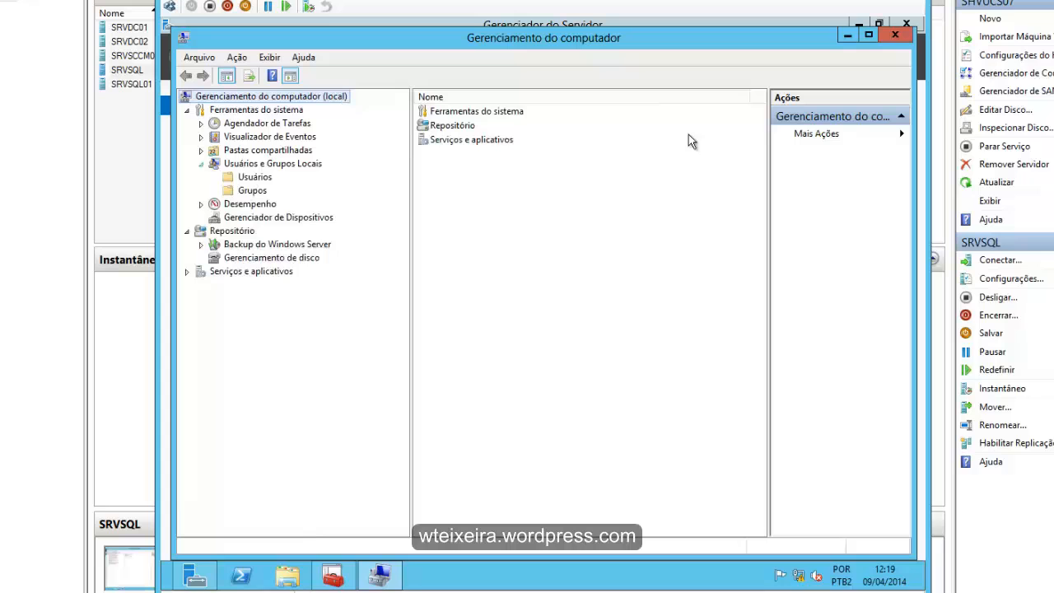
{"action": "left_click", "coordinate": [252, 190]}
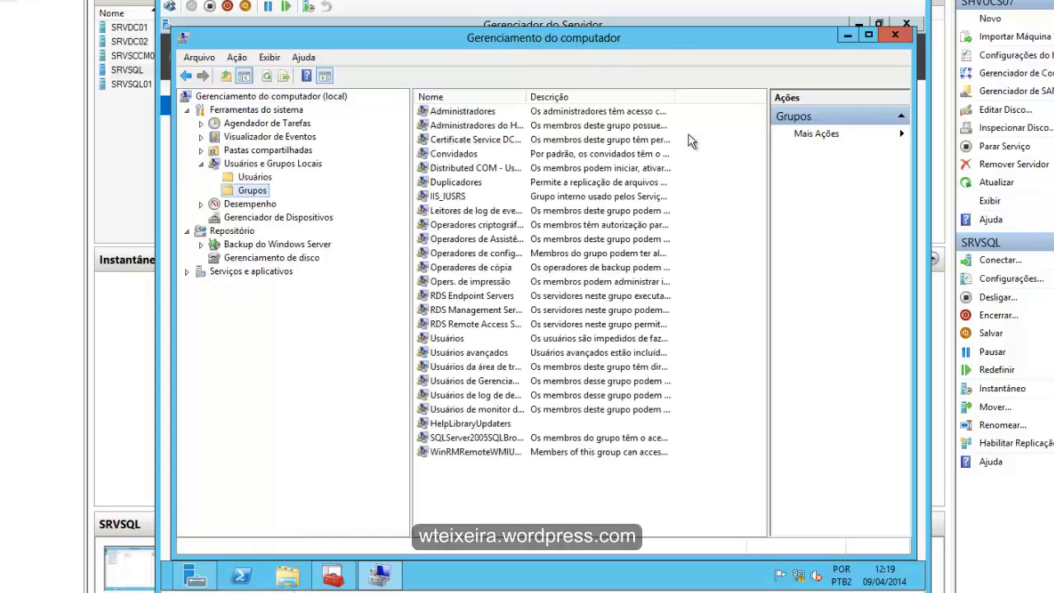
{"action": "left_click_drag", "start_coordinate": [527, 97], "coordinate": [579, 96]}
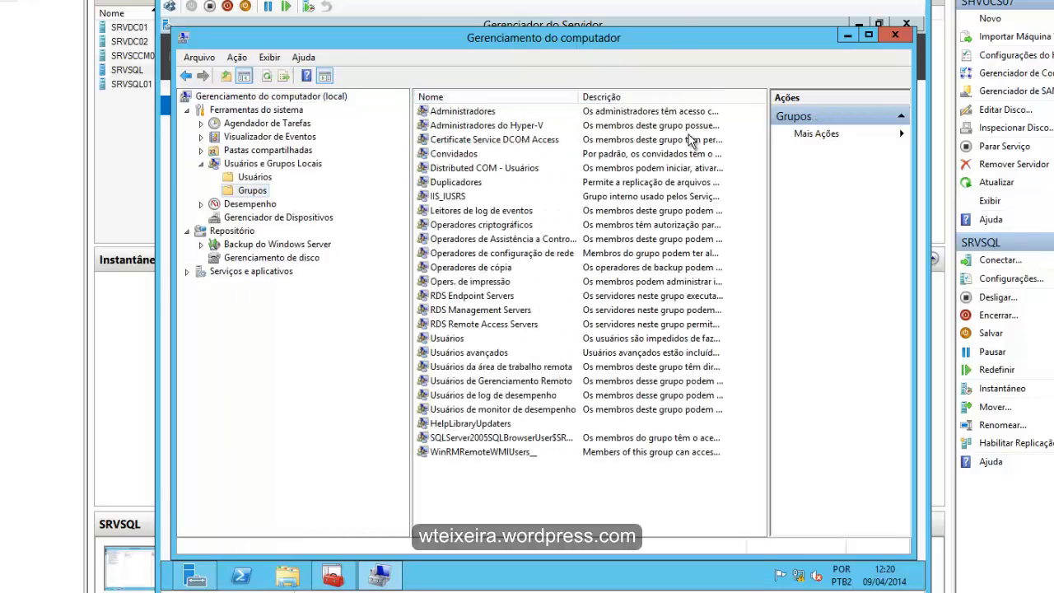
- Open the Administradores group and start adding a member, with homolog.com as the search location
{"action": "double_click", "coordinate": [462, 111]}
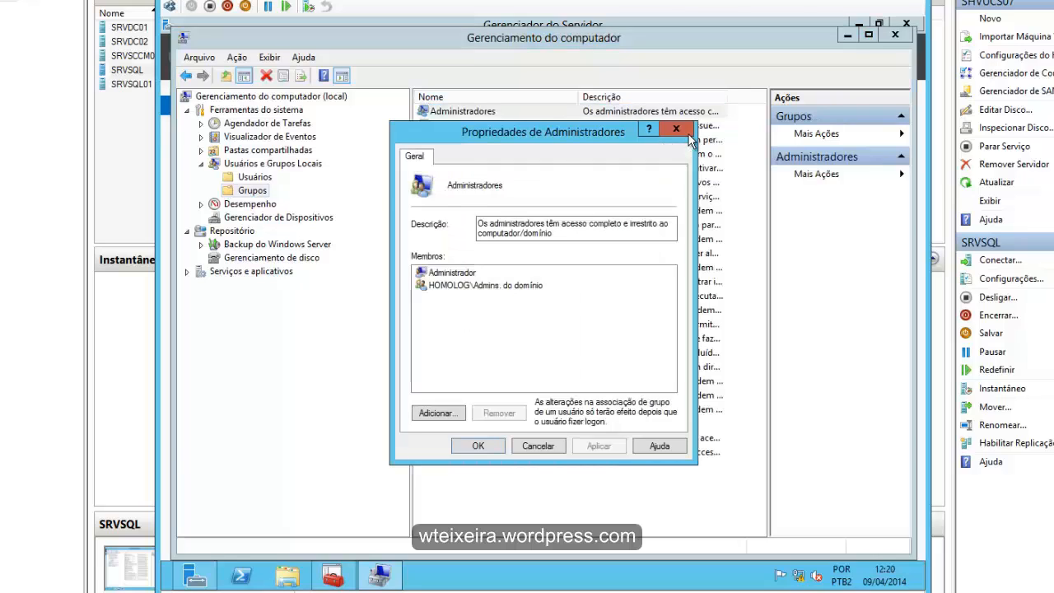
{"action": "left_click", "coordinate": [437, 412]}
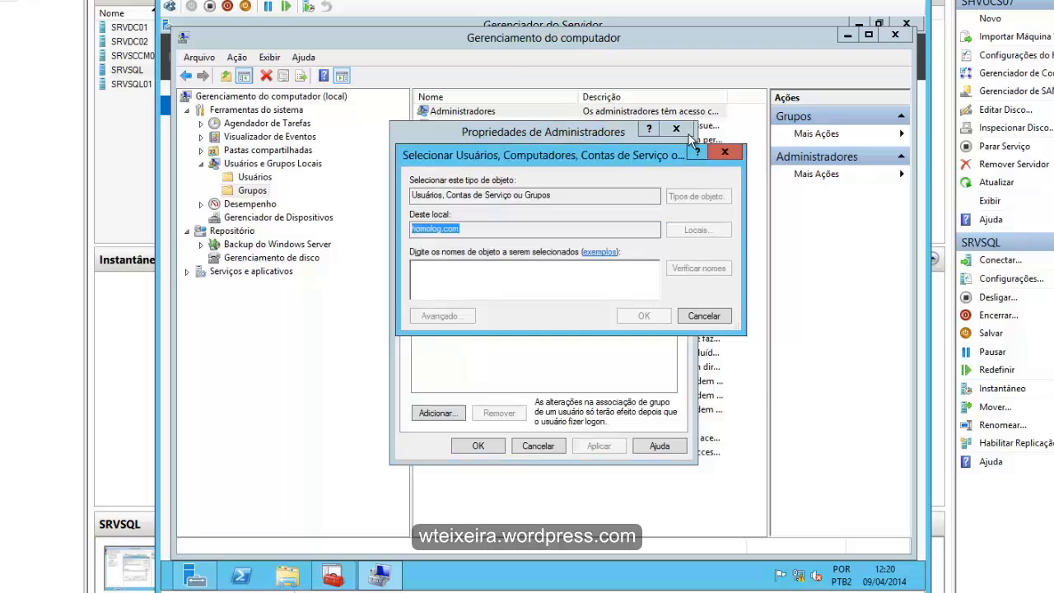
{"action": "left_click", "coordinate": [698, 230]}
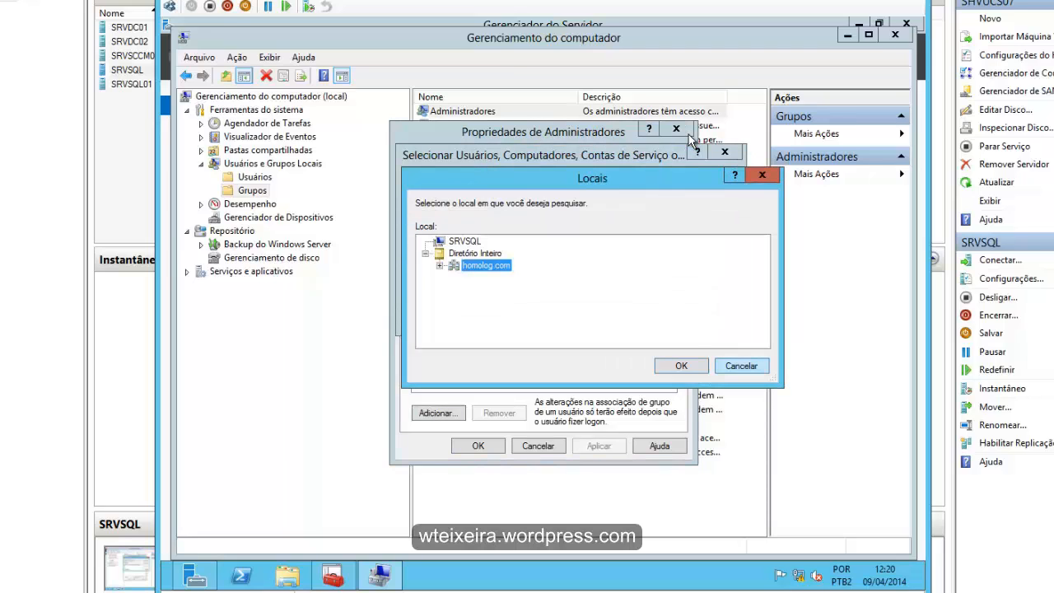
{"action": "left_click", "coordinate": [681, 366]}
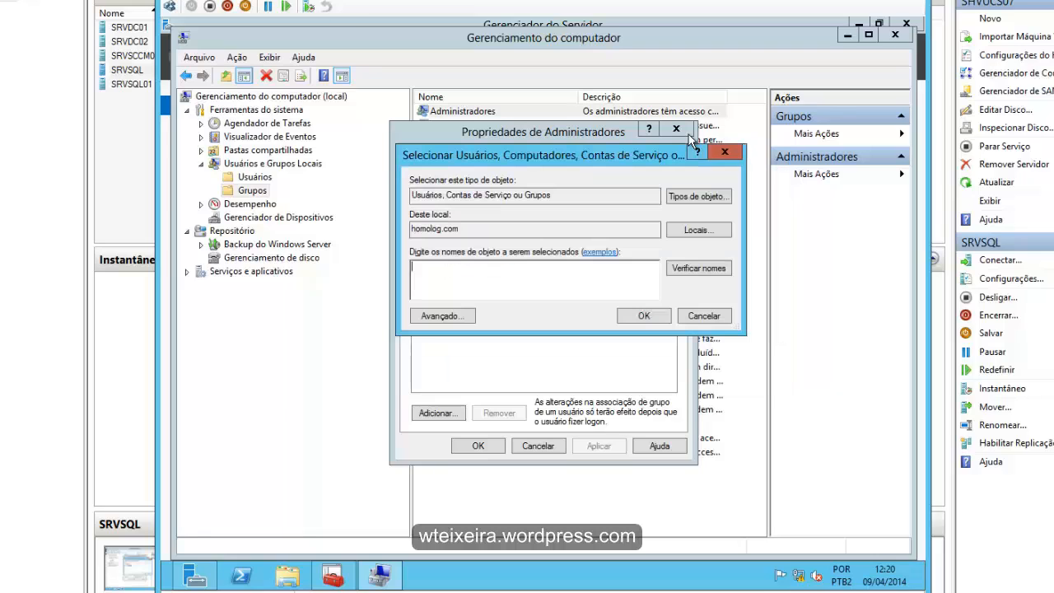
- Restrict the object types for the new group members to Computadores only
{"action": "left_click", "coordinate": [698, 196]}
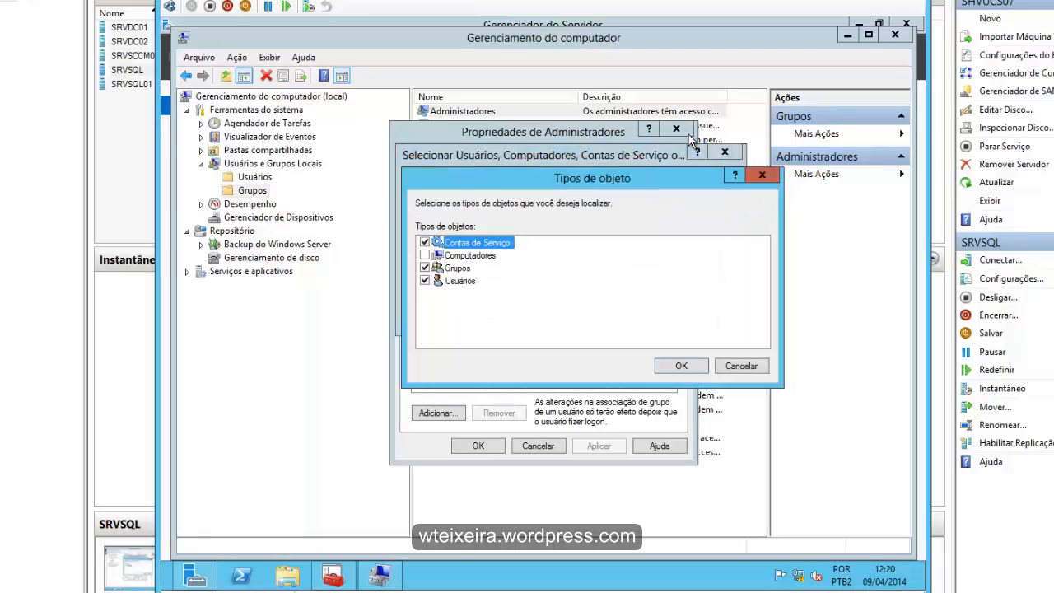
{"action": "left_click", "coordinate": [425, 242]}
{"action": "left_click", "coordinate": [425, 255]}
{"action": "left_click", "coordinate": [425, 268]}
{"action": "left_click", "coordinate": [425, 281]}
{"action": "left_click", "coordinate": [681, 365]}
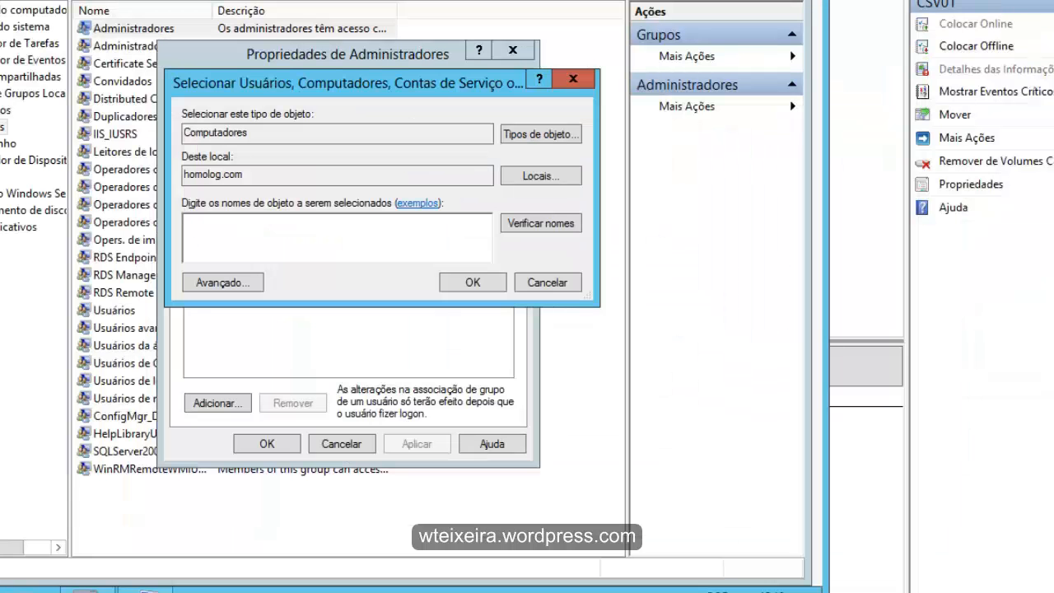
- Add the computers SRVDC01, SRVDC02 and SRVSCCM01 to the Administradores group and close Gerenciamento do computador
{"action": "type", "text": "SRVDC01;SRVDC0"}
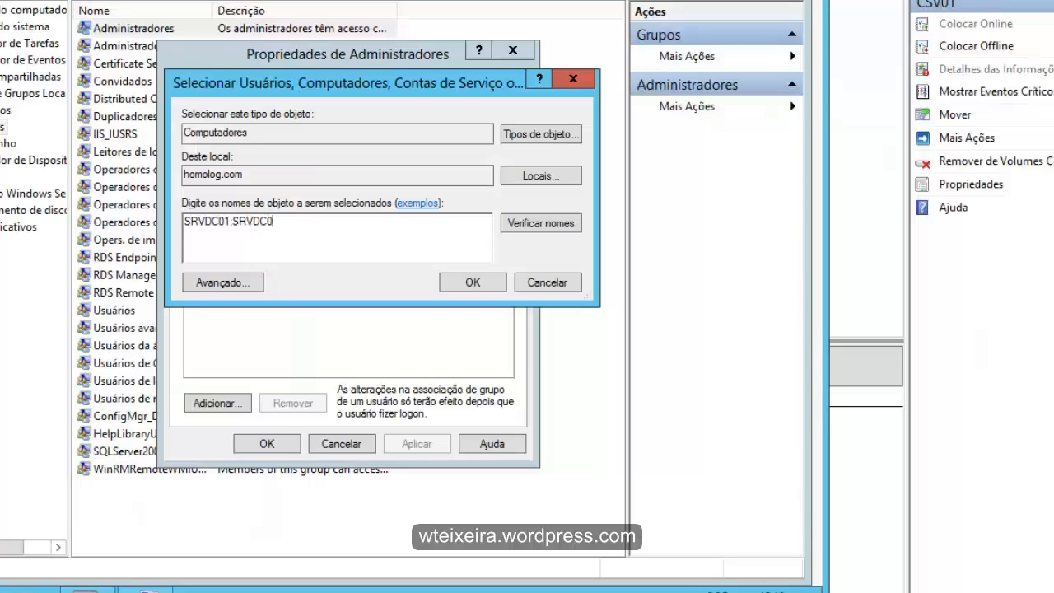
{"action": "type", "text": "2;"}
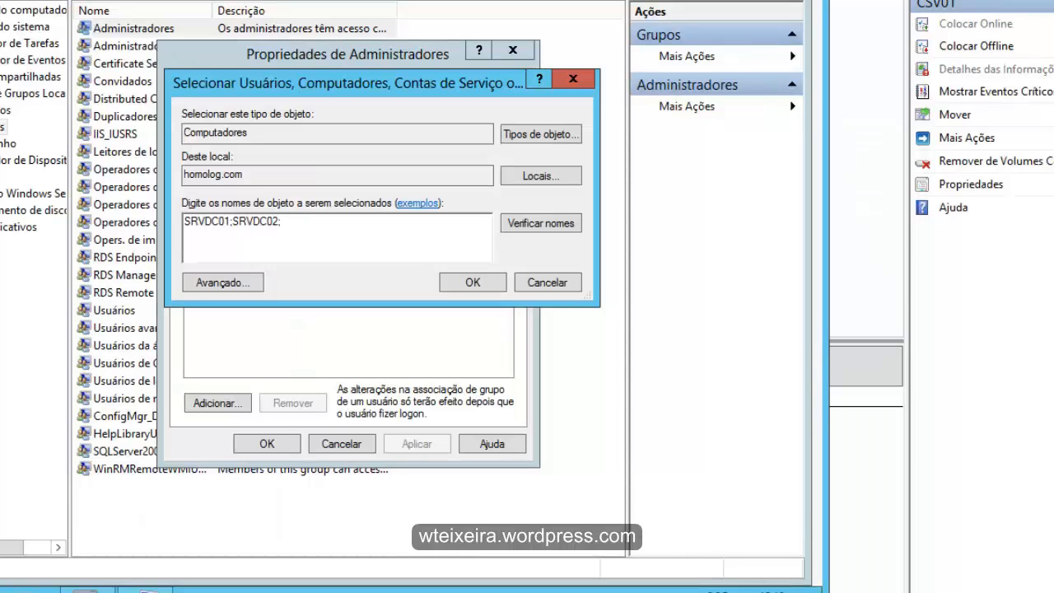
{"action": "type", "text": "SRVSCCM01"}
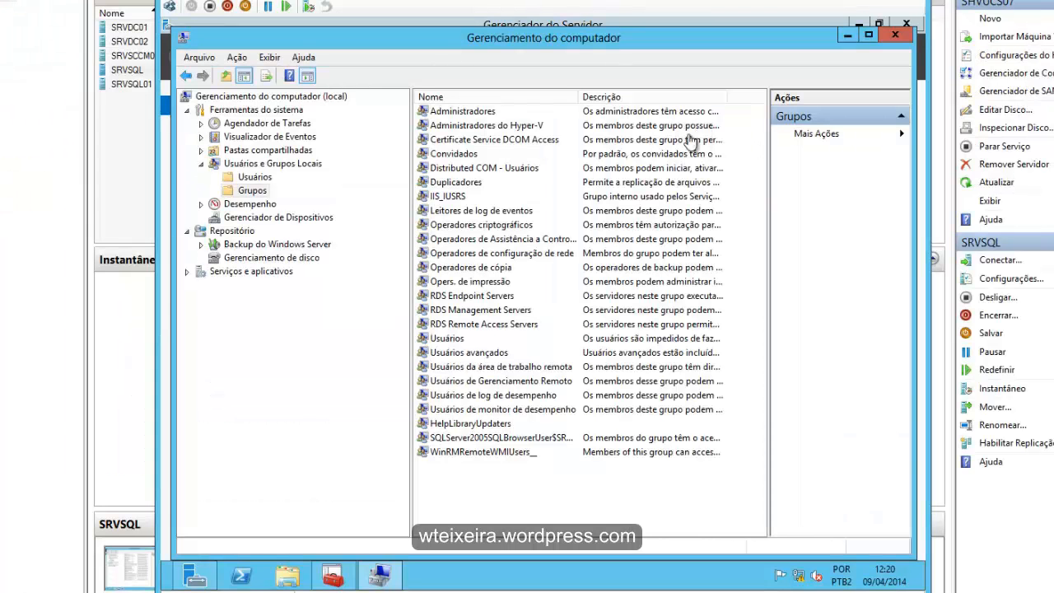
{"action": "key", "text": "alt+F4"}
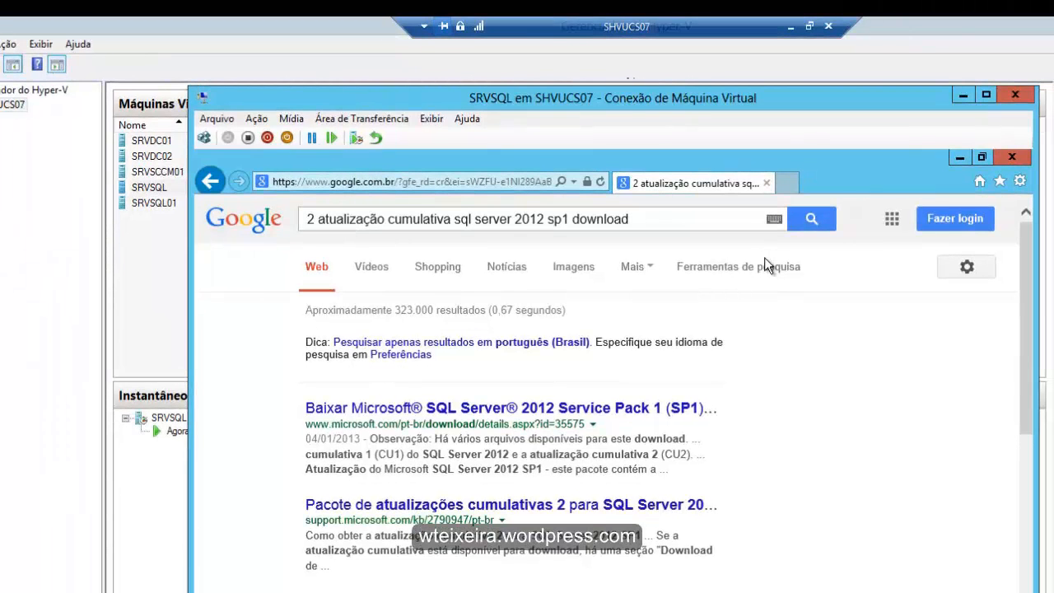
- Accept the Microsoft hotfix terms and select SQLServer2012_SP1_CU2_2790947_11_0_3339_x64 in the hotfix request
{"action": "left_click_drag", "start_coordinate": [308, 219], "coordinate": [630, 219]}
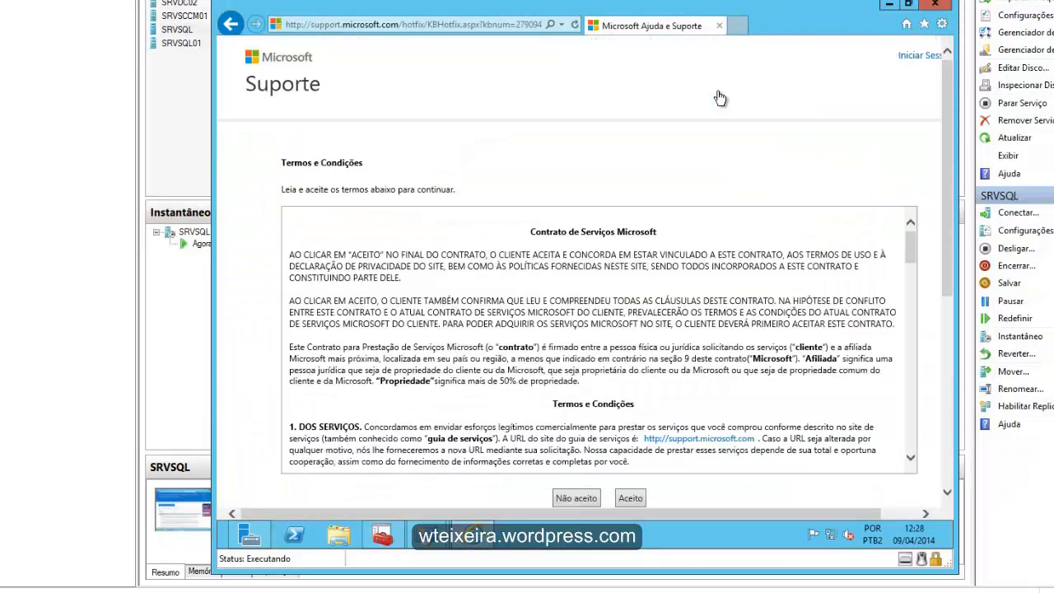
{"action": "scroll", "coordinate": [718, 98], "scroll_direction": "down", "scroll_amount": 3}
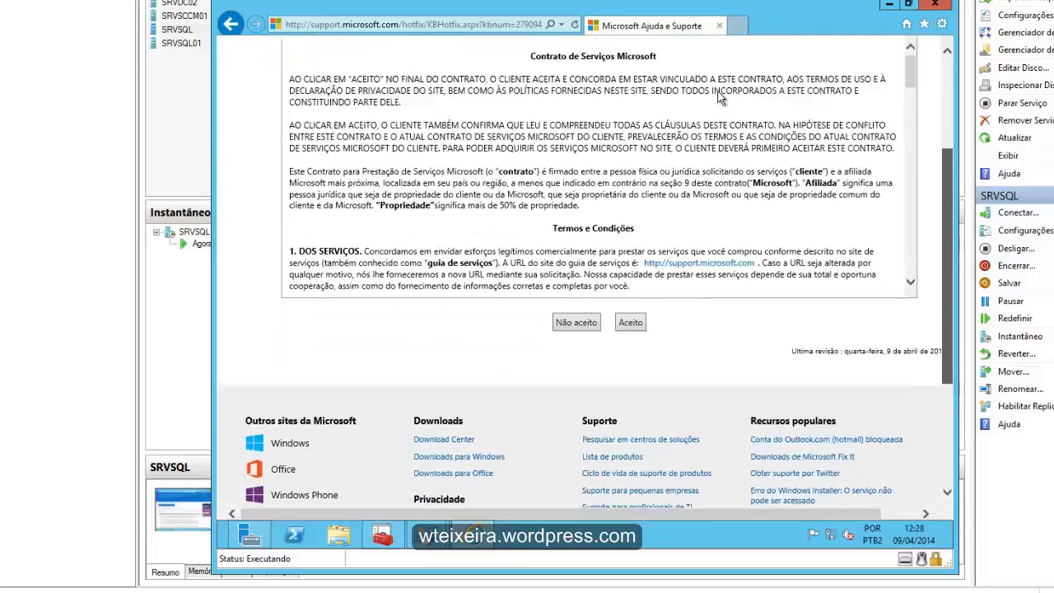
{"action": "key", "text": "Return"}
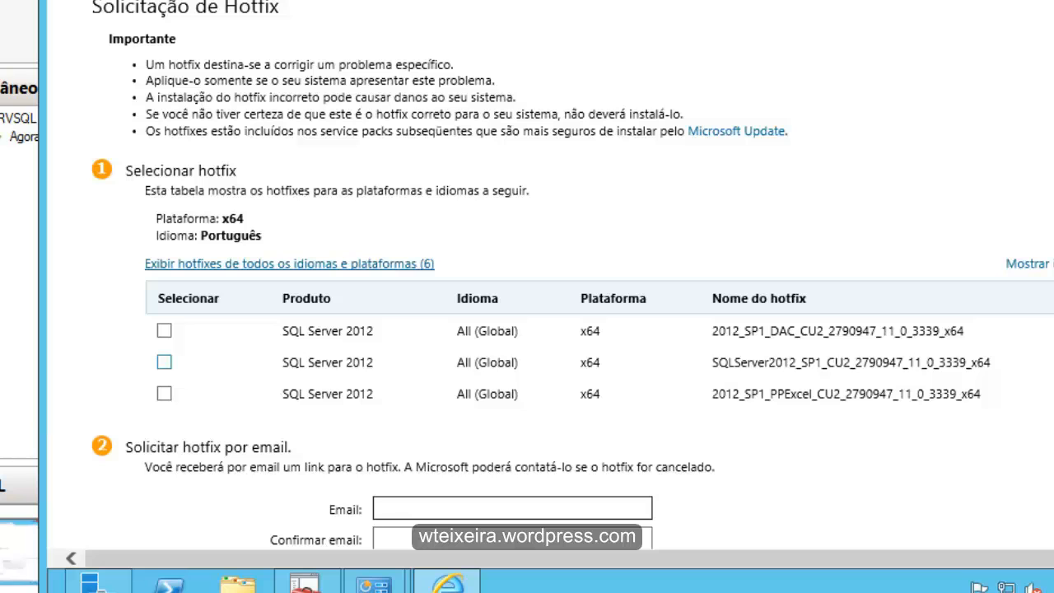
{"action": "left_click", "coordinate": [164, 362]}
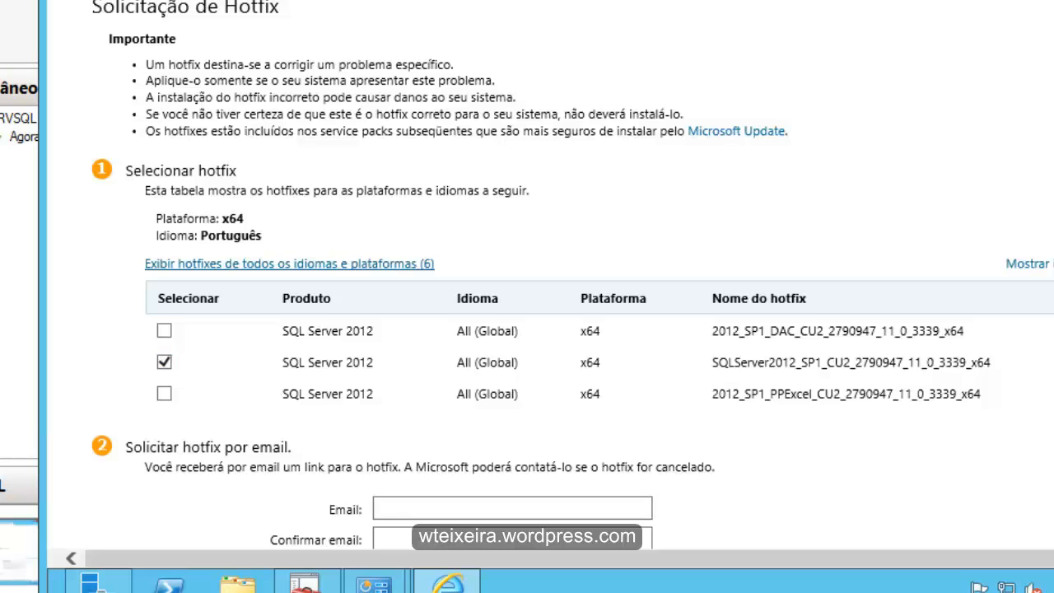
{"action": "scroll", "coordinate": [527, 296], "scroll_direction": "down", "scroll_amount": 3}
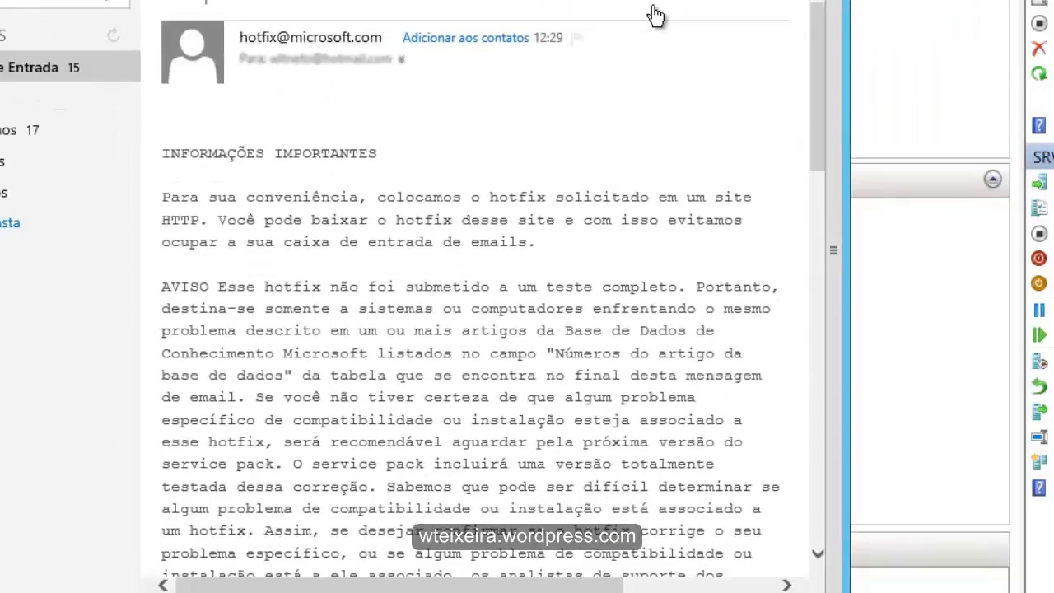
- Follow the package link near the end of the hotfix e-mail and save 458055_intl_x64_zip.exe
{"action": "scroll", "coordinate": [655, 15], "scroll_direction": "down", "scroll_amount": 13}
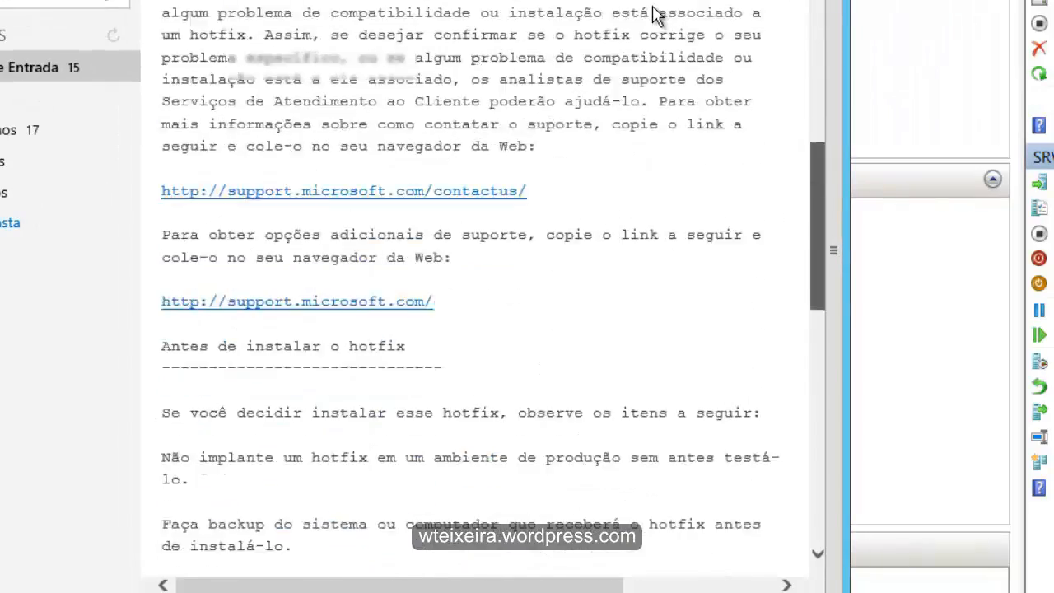
{"action": "scroll", "coordinate": [656, 15], "scroll_direction": "down", "scroll_amount": 5}
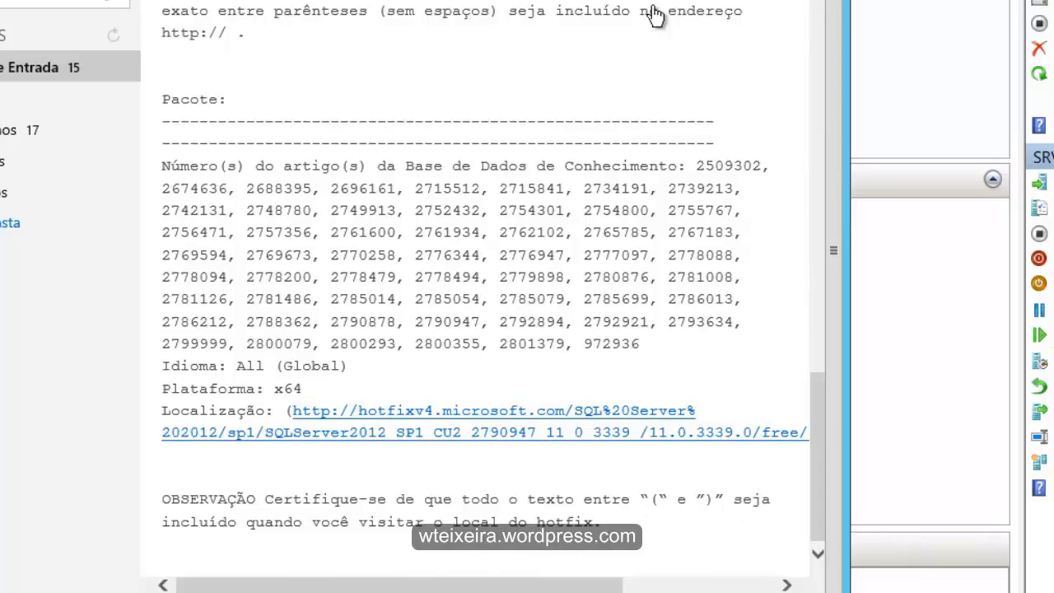
{"action": "left_click", "coordinate": [494, 433]}
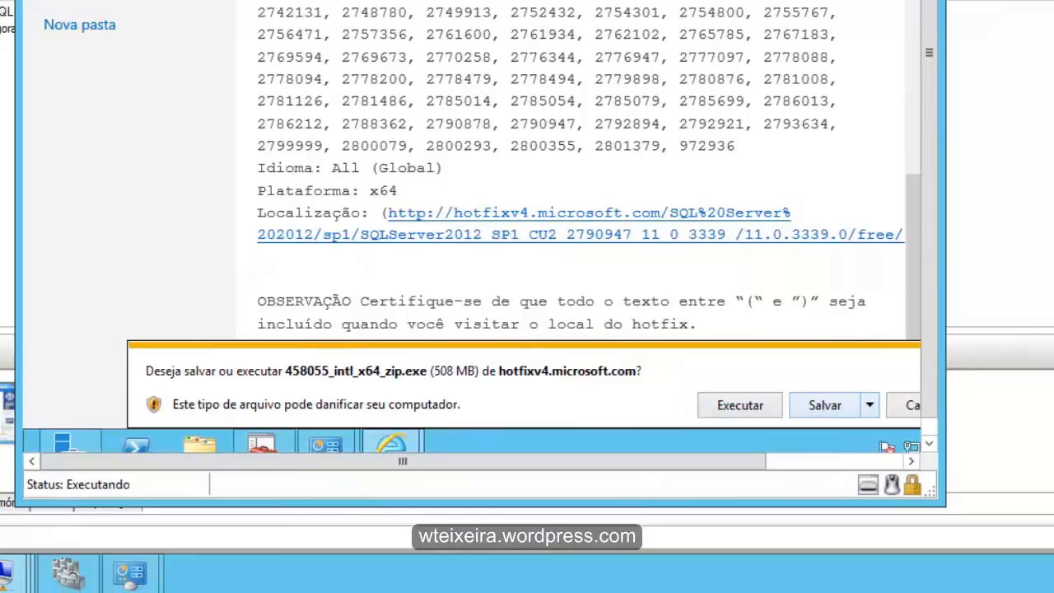
{"action": "left_click", "coordinate": [825, 405]}
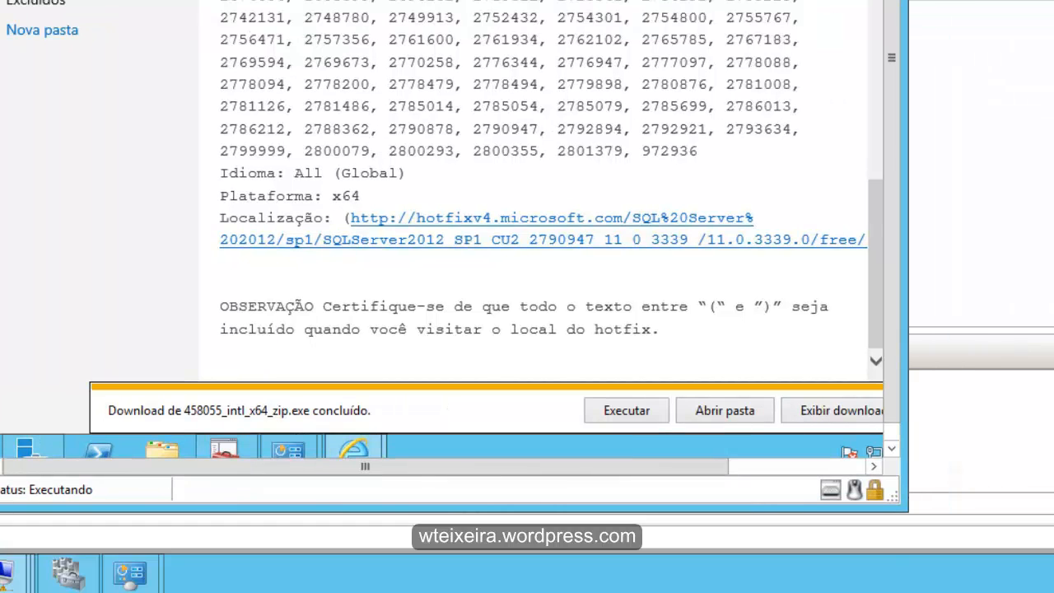
- Open the folder containing the downloaded hotfix and browse from there to Disco Local (C:)
{"action": "left_click", "coordinate": [724, 410]}
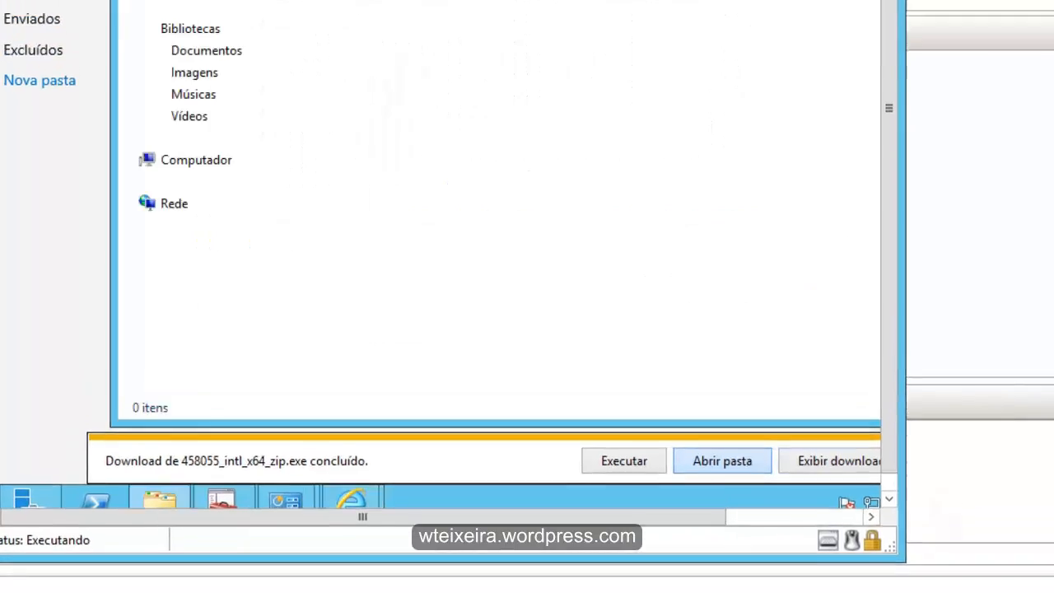
{"action": "right_click", "coordinate": [357, 65]}
{"action": "left_click", "coordinate": [251, 461]}
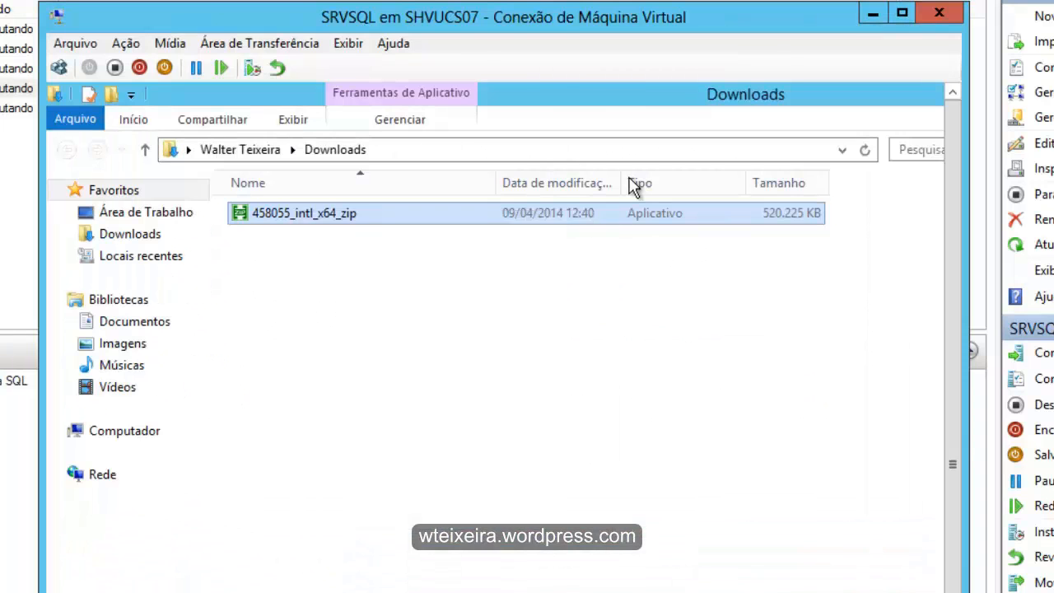
{"action": "left_click", "coordinate": [124, 430]}
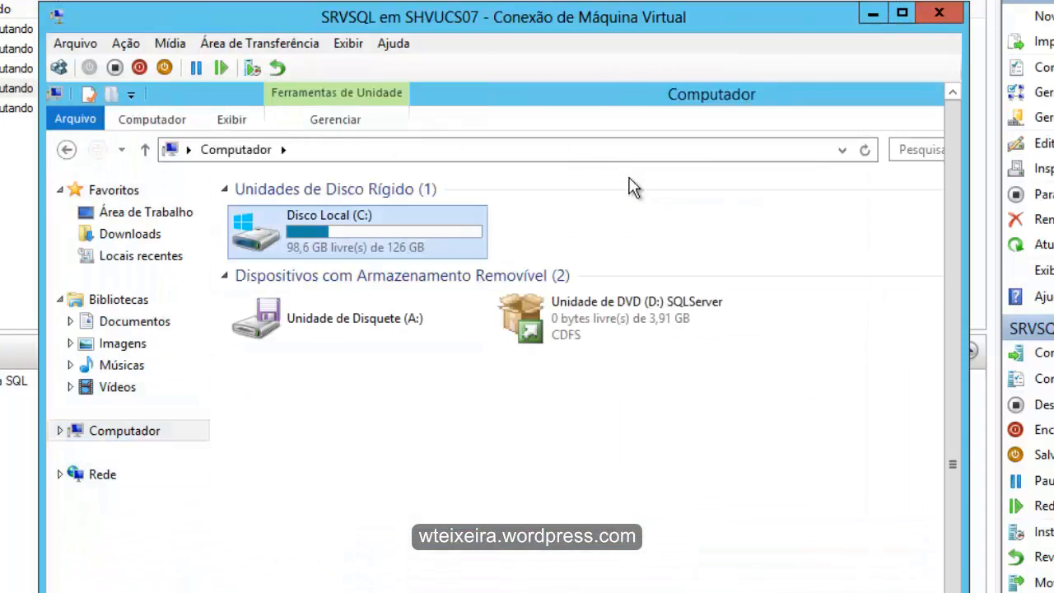
{"action": "double_click", "coordinate": [255, 230]}
- Create a folder named Atualização Cumulativa SQL2012 SP1 in the root of Disco Local (C:)
{"action": "right_click", "coordinate": [354, 402]}
{"action": "mouse_move", "coordinate": [405, 585]}
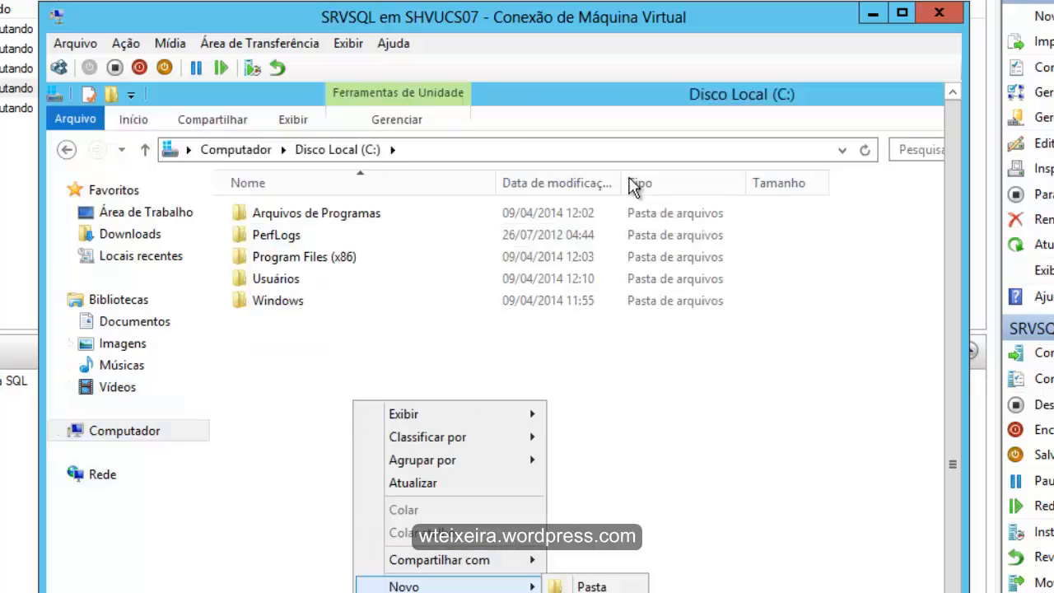
{"action": "left_click", "coordinate": [590, 585]}
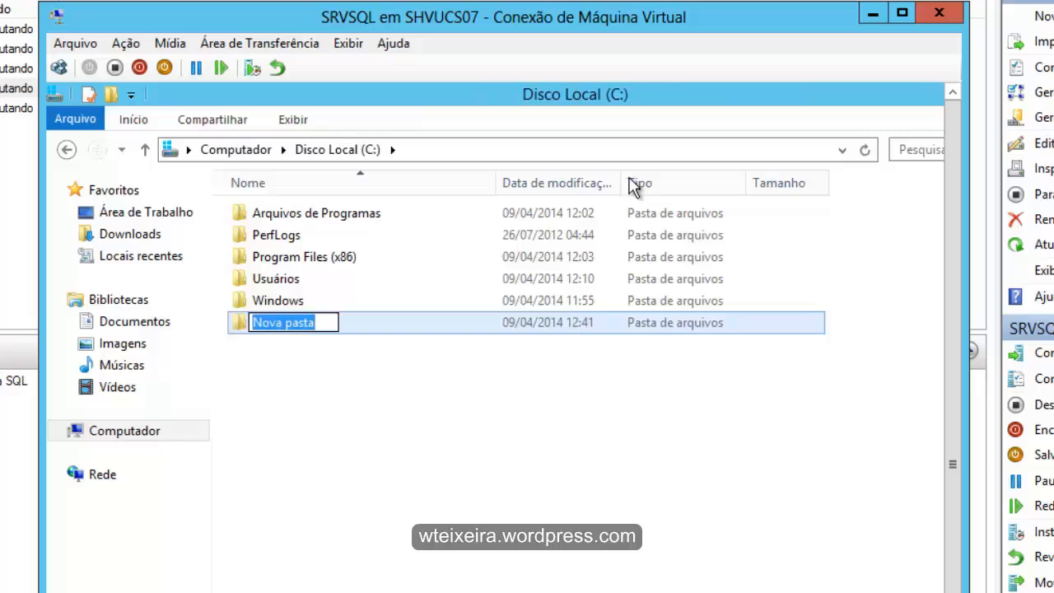
{"action": "type", "text": "A"}
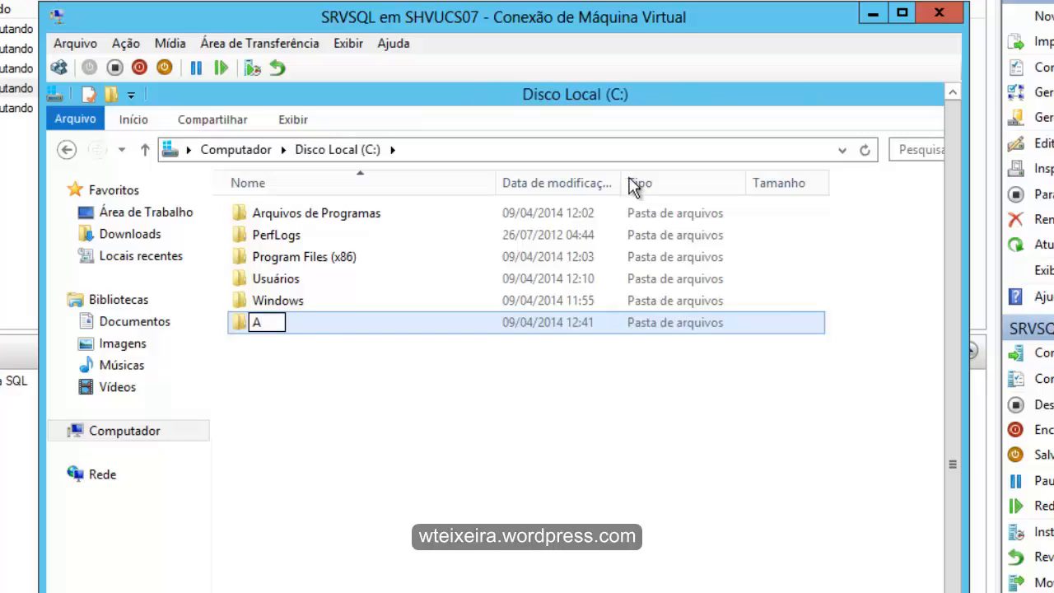
{"action": "type", "text": "tualização"}
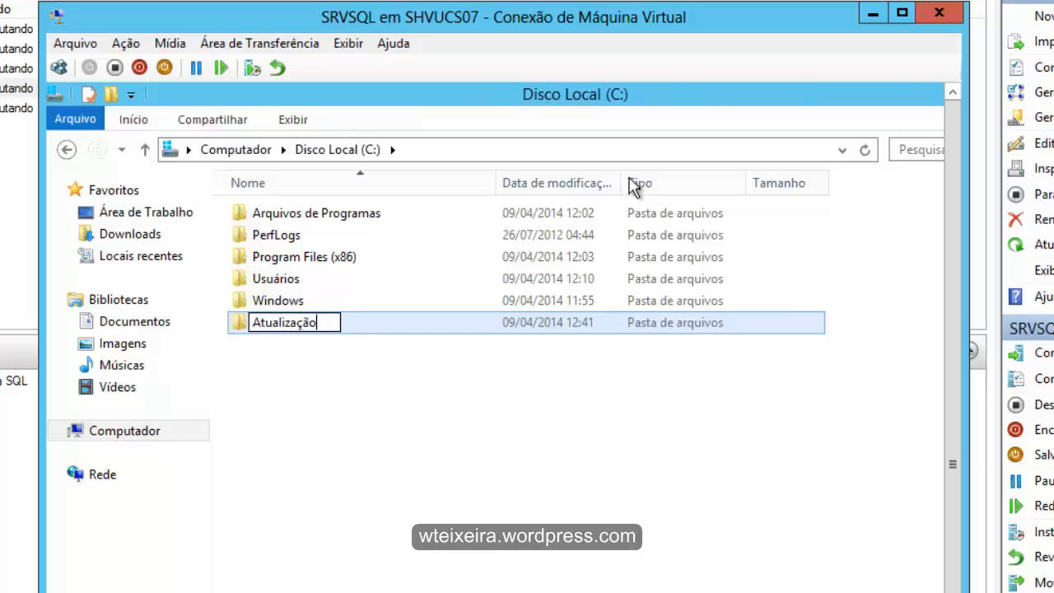
{"action": "type", "text": " Cumulativa"}
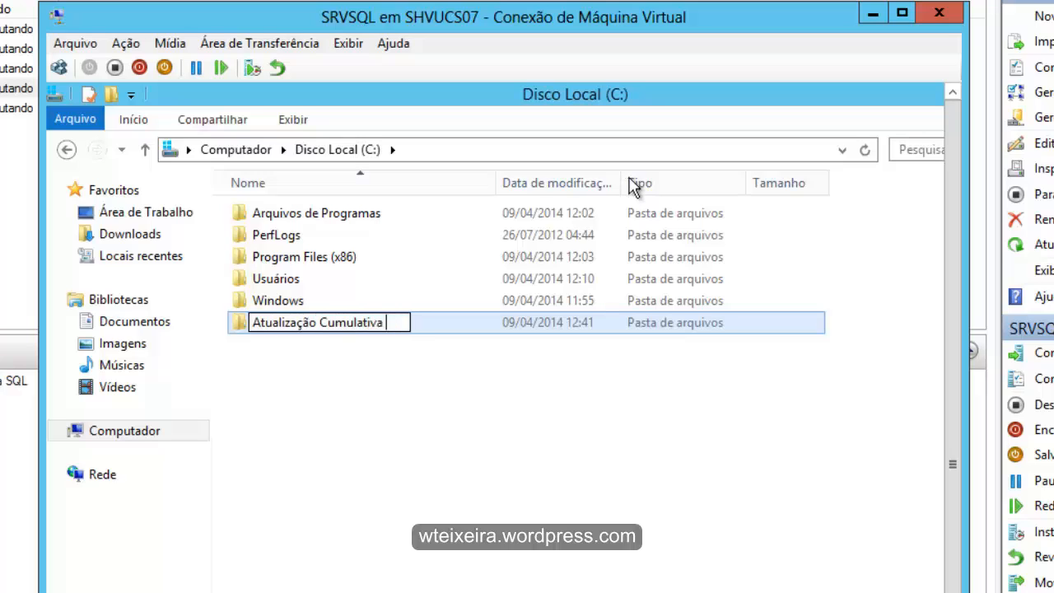
{"action": "type", "text": " SQL20"}
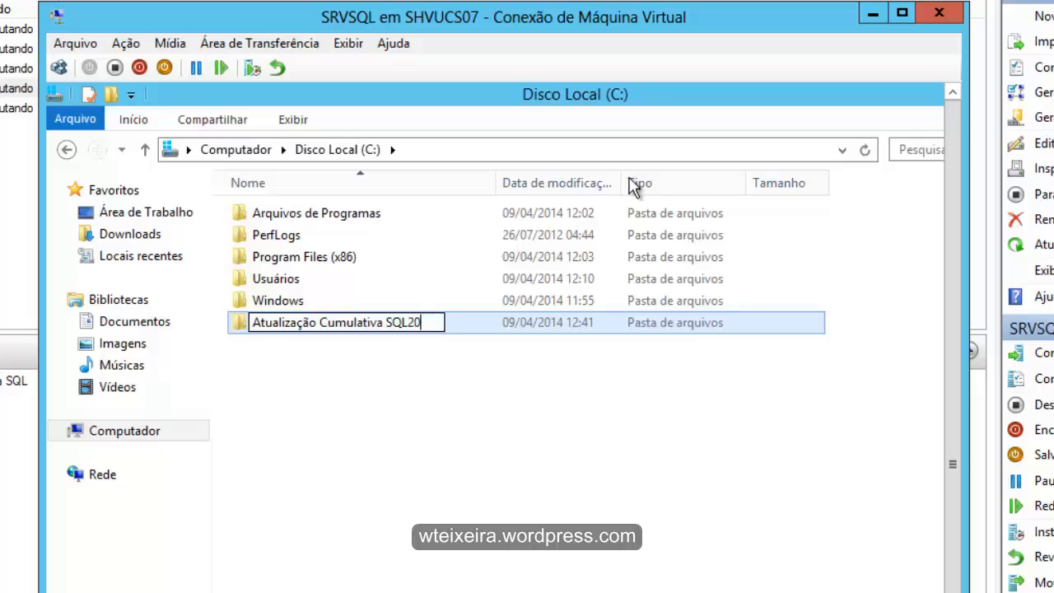
{"action": "type", "text": "12 SP1"}
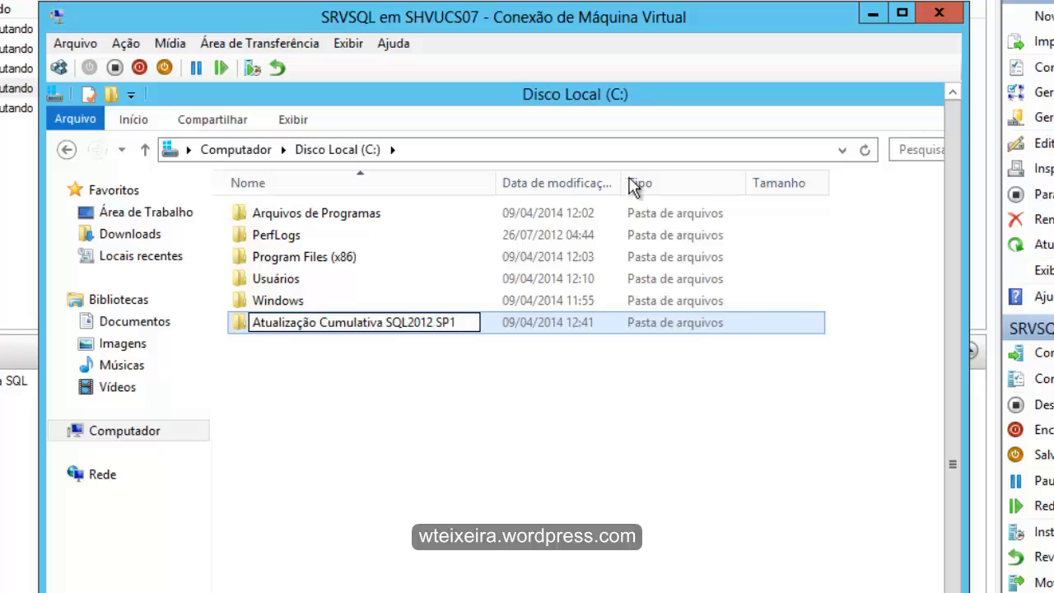
{"action": "key", "text": "Return"}
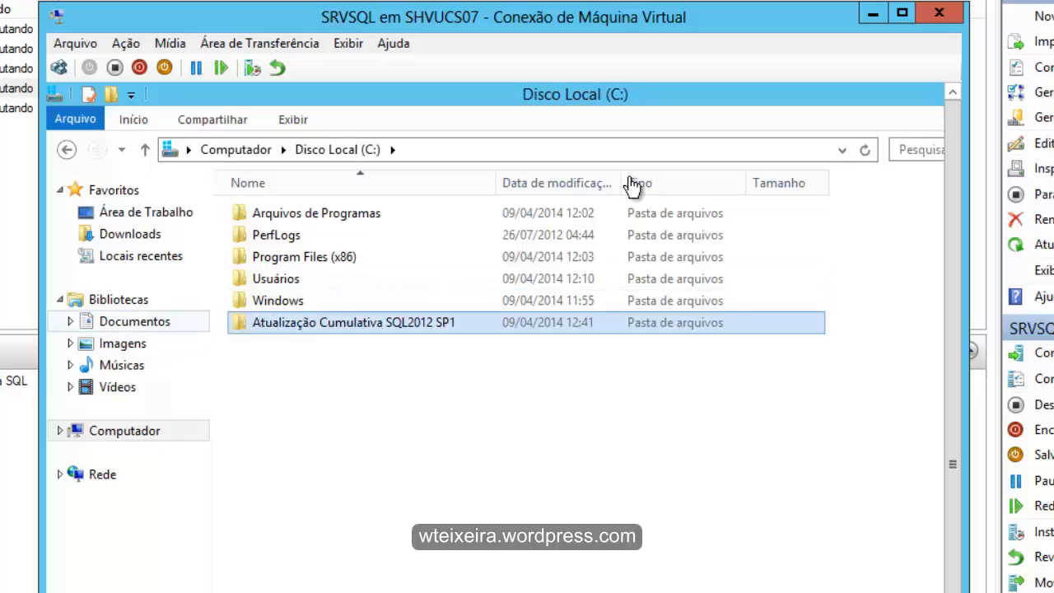
- Run 458055_intl_x64_zip from Downloads, allowing the security warning and continuing to the extraction folder choice
{"action": "left_click", "coordinate": [130, 234]}
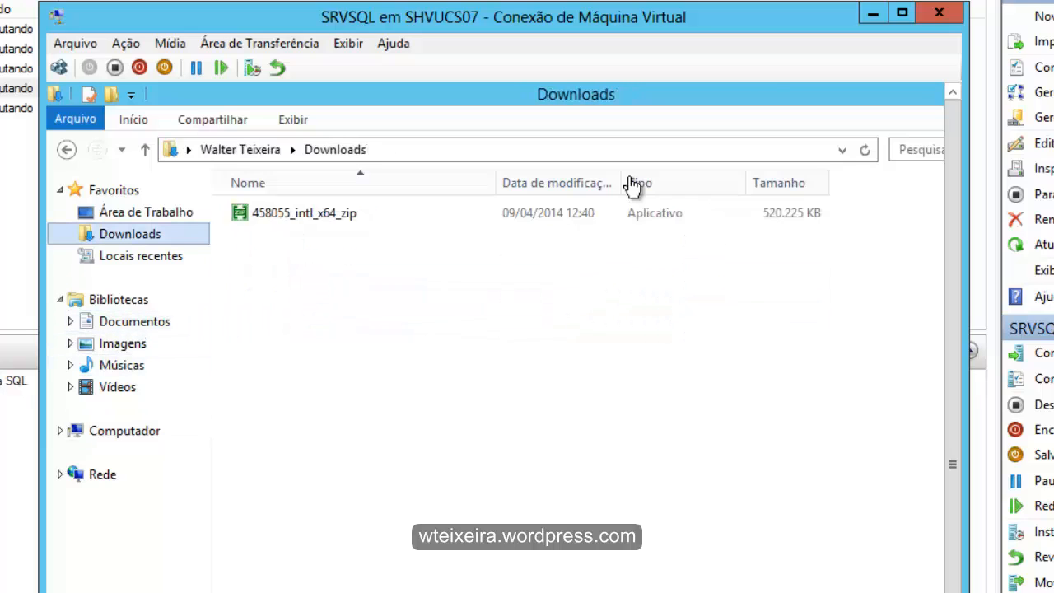
{"action": "left_click", "coordinate": [303, 214]}
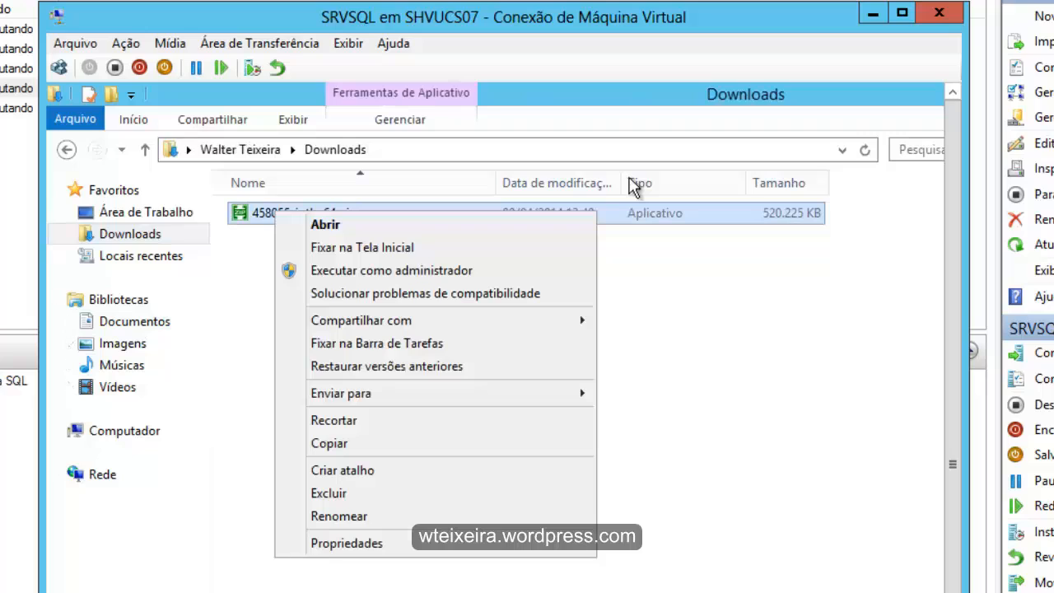
{"action": "key", "text": "Return"}
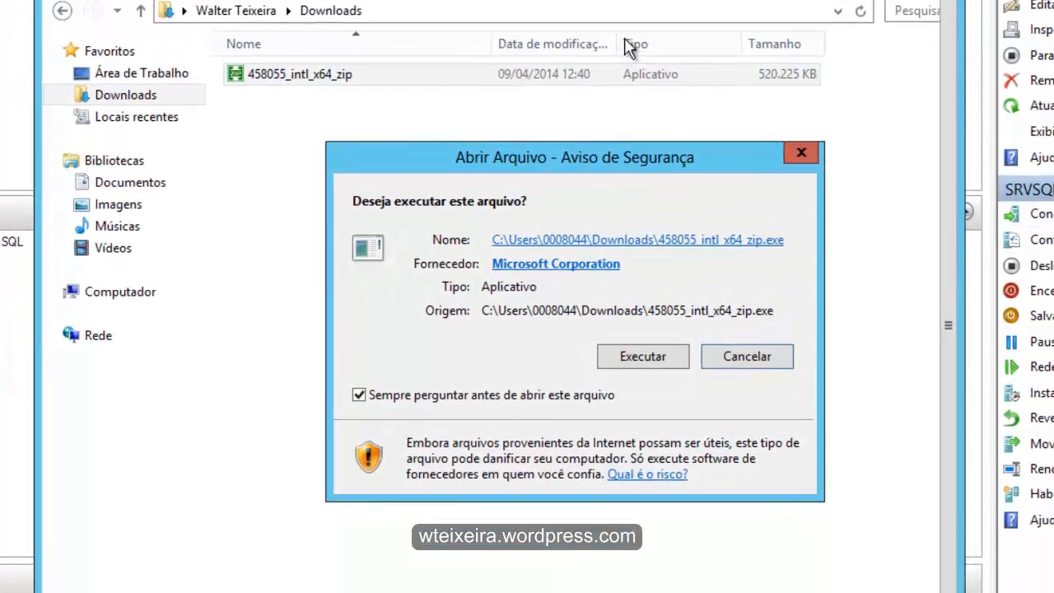
{"action": "key", "text": "Return"}
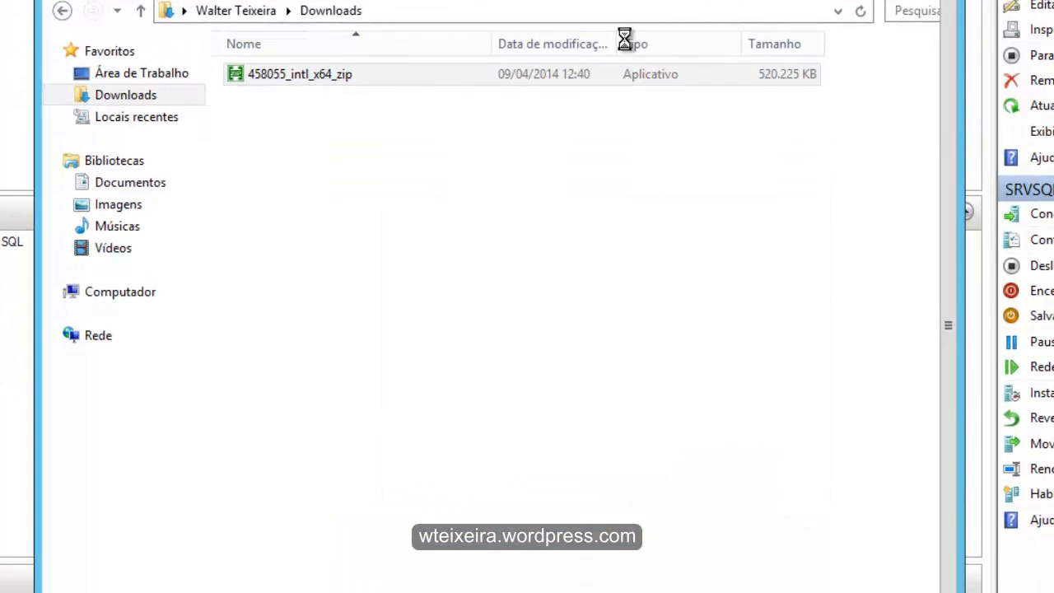
{"action": "key", "text": "Return"}
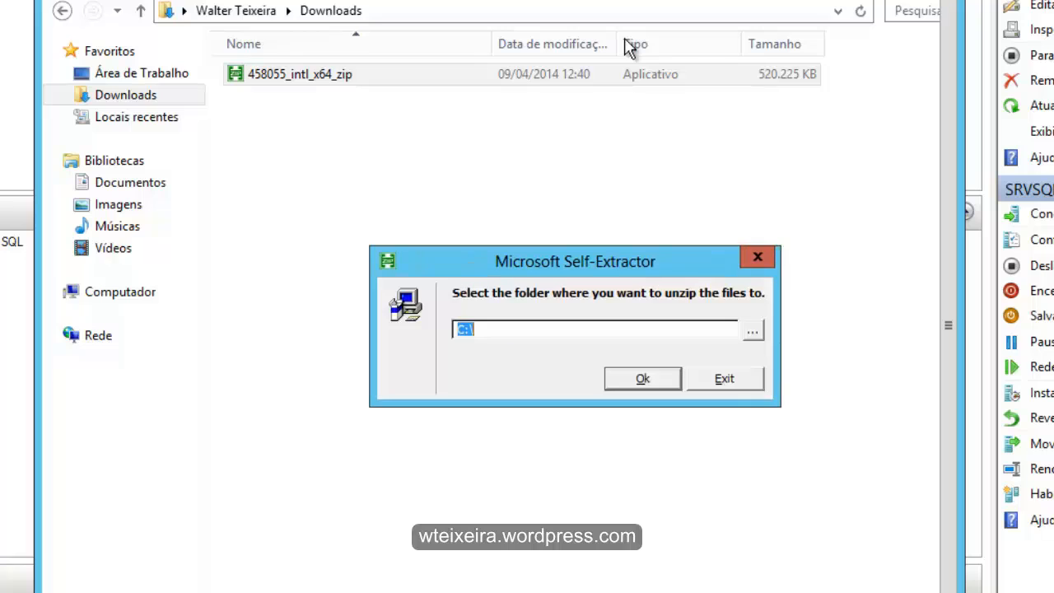
- Extract the hotfix files to C:\Atualização Cumulativa SQL2012 SP1 and close the extractor
{"action": "key", "text": "Tab"}
{"action": "key", "text": "Return"}
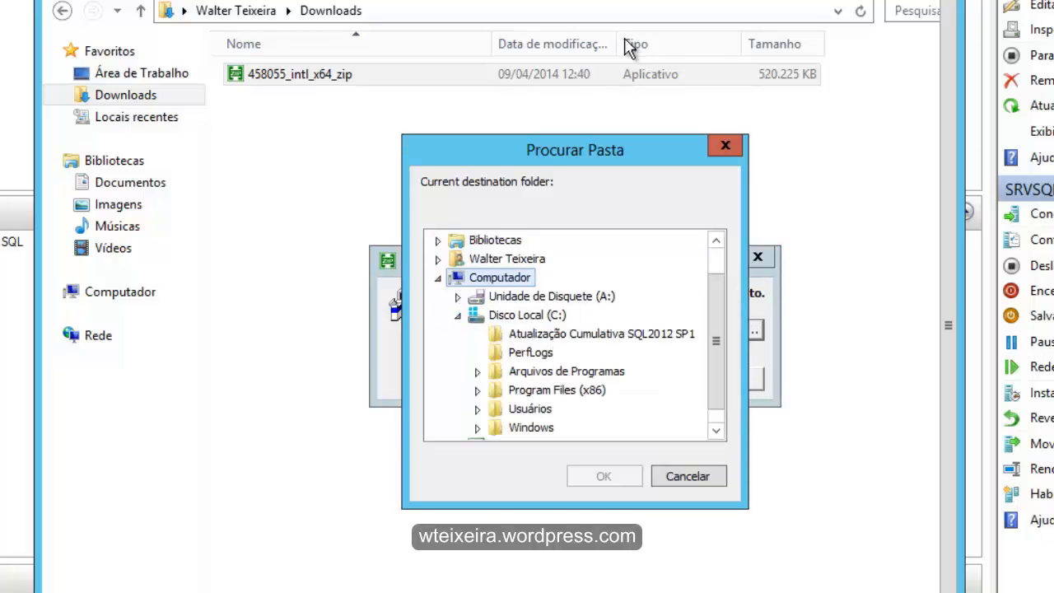
{"action": "key", "text": "Down"}
{"action": "key", "text": "Down"}
{"action": "key", "text": "Down"}
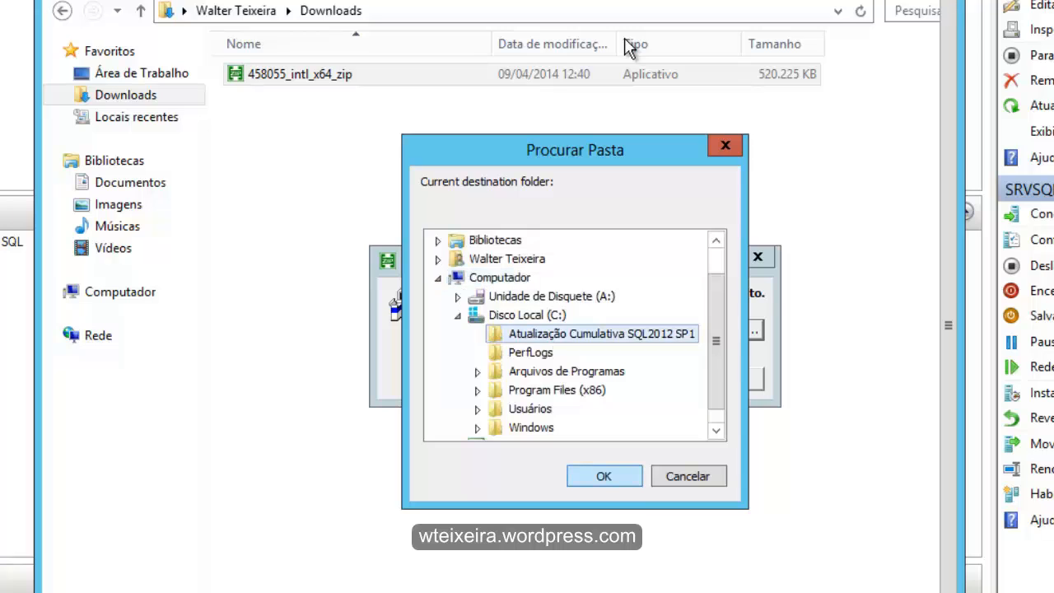
{"action": "key", "text": "Return"}
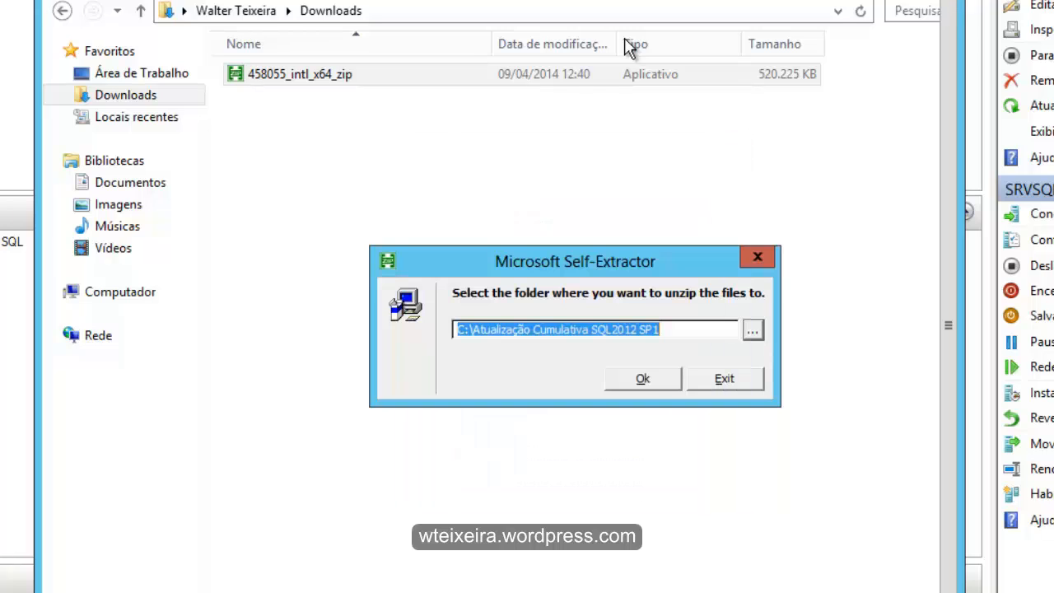
{"action": "key", "text": "Return"}
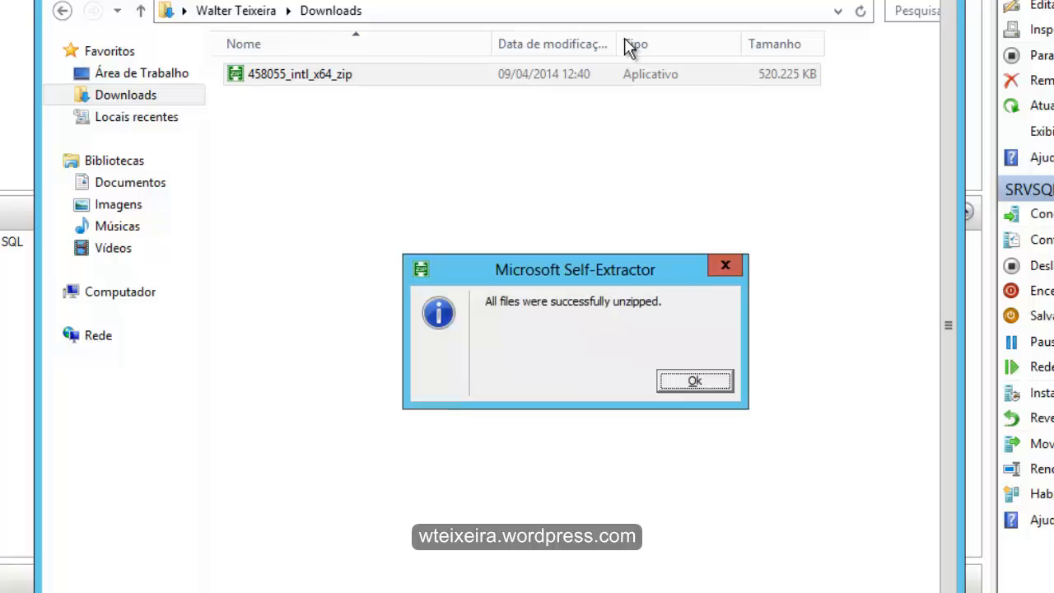
{"action": "left_click", "coordinate": [695, 381]}
- Run SQLServer2012-KB2790947-x64 from C:\Atualização Cumulativa SQL2012 SP1 and allow it to make changes to the computer
{"action": "left_click", "coordinate": [121, 291]}
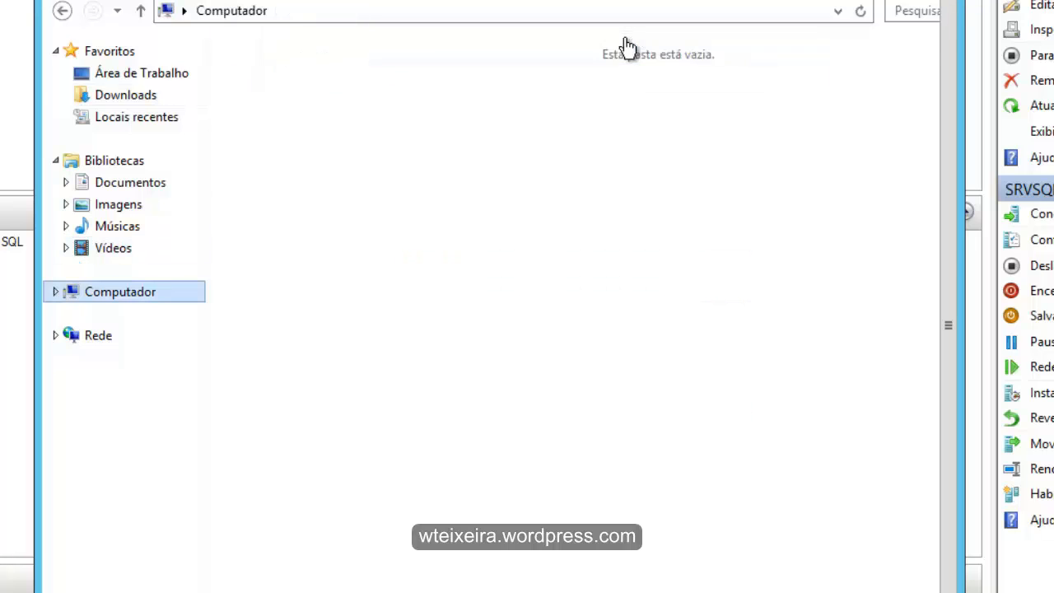
{"action": "double_click", "coordinate": [321, 94]}
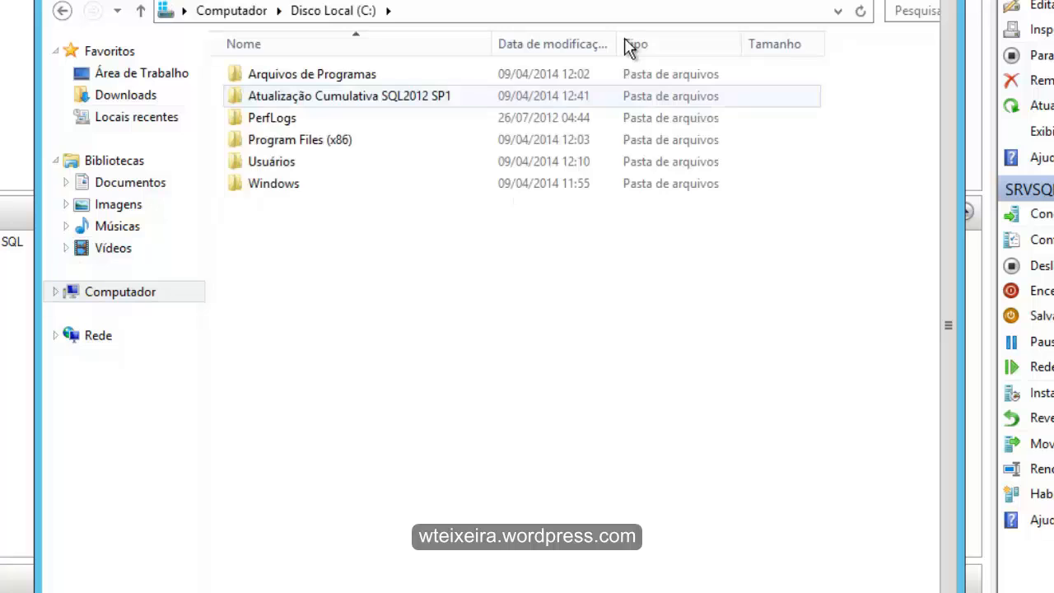
{"action": "double_click", "coordinate": [330, 96]}
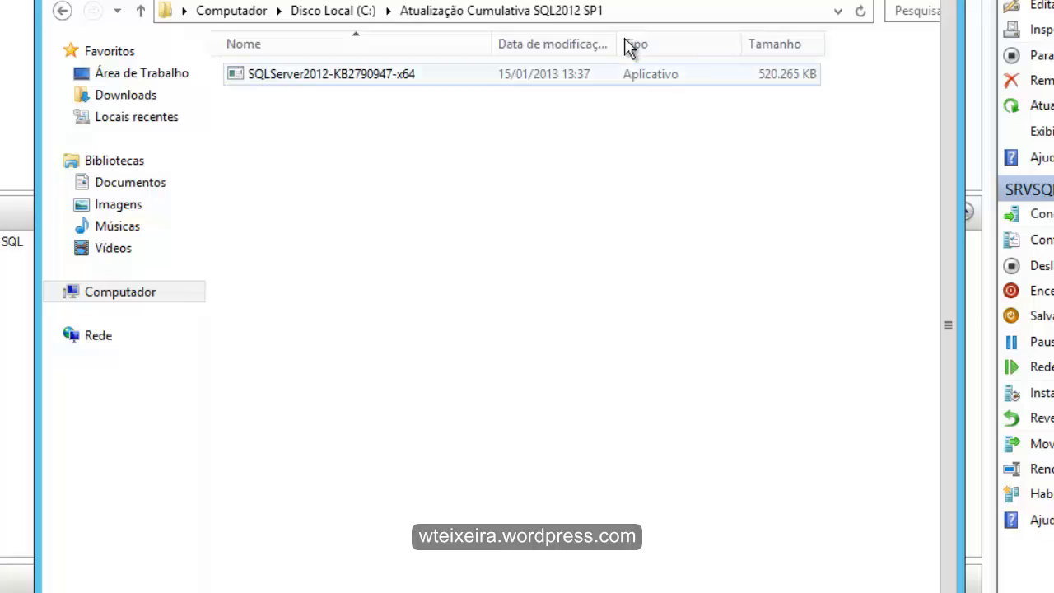
{"action": "double_click", "coordinate": [331, 75]}
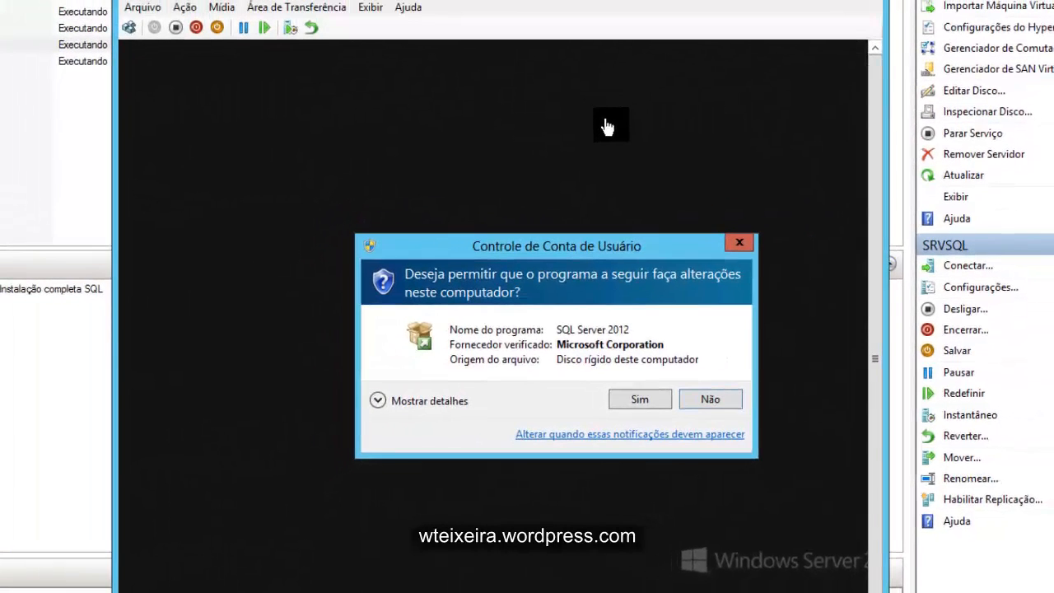
{"action": "key", "text": "alt+s"}
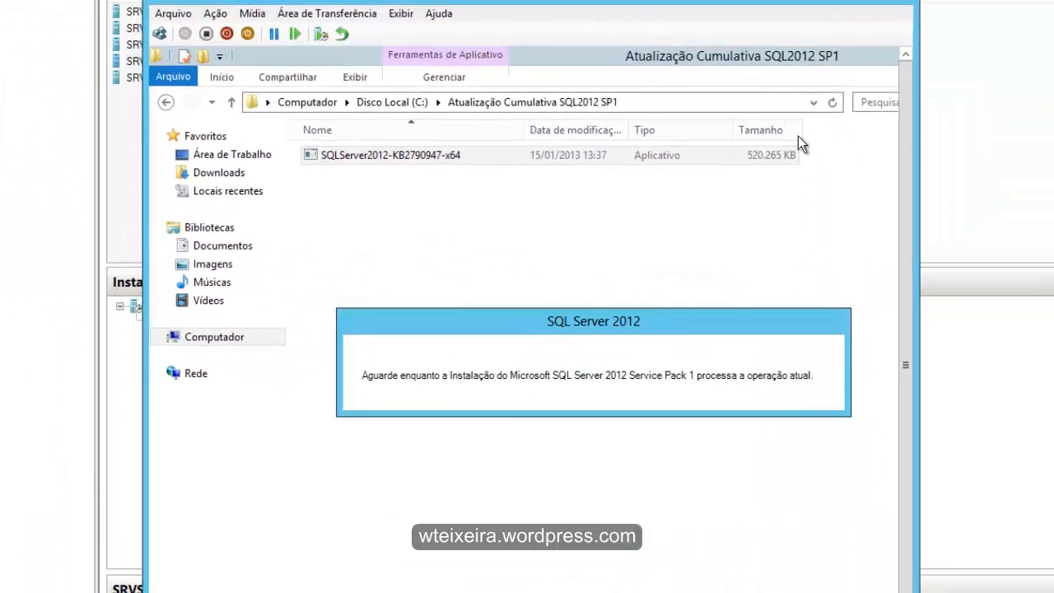
{"action": "left_click_drag", "start_coordinate": [675, 320], "coordinate": [623, 290]}
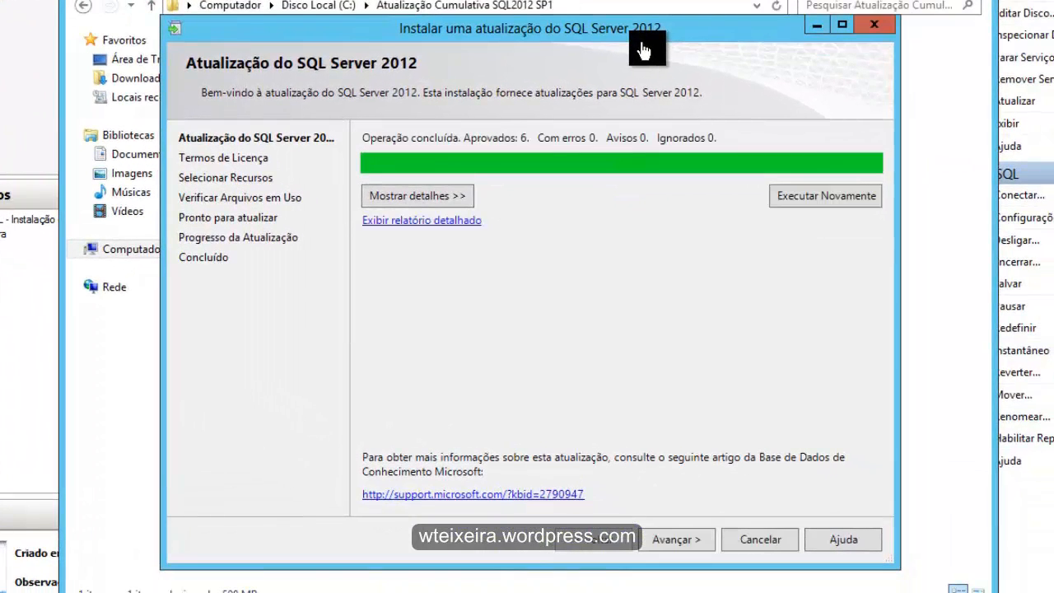
- Show the rule check details in the SQL Server 2012 update wizard, continue, and accept the license terms
{"action": "left_click", "coordinate": [417, 196]}
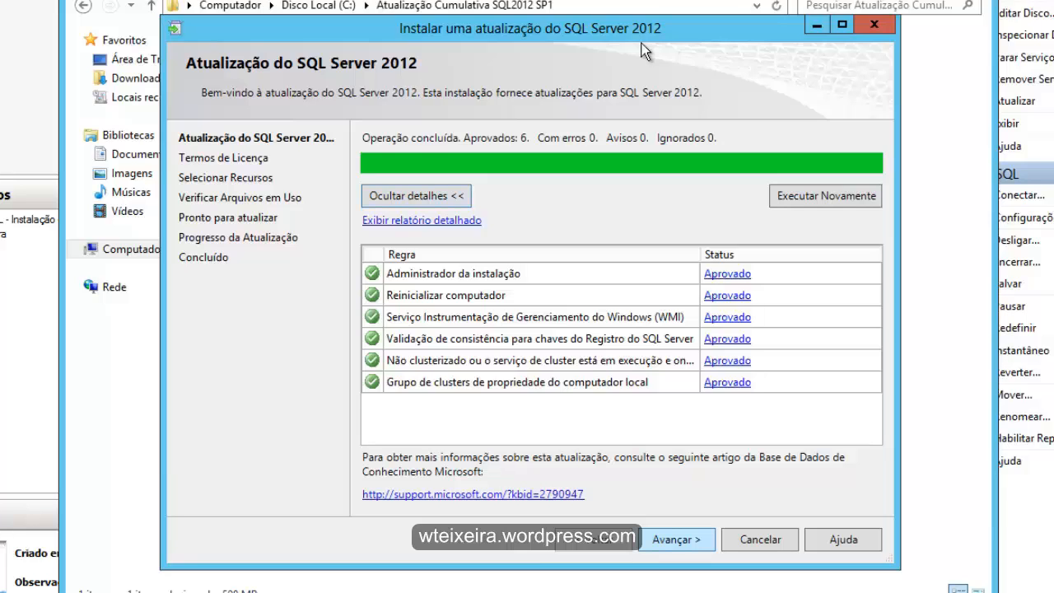
{"action": "key", "text": "Return"}
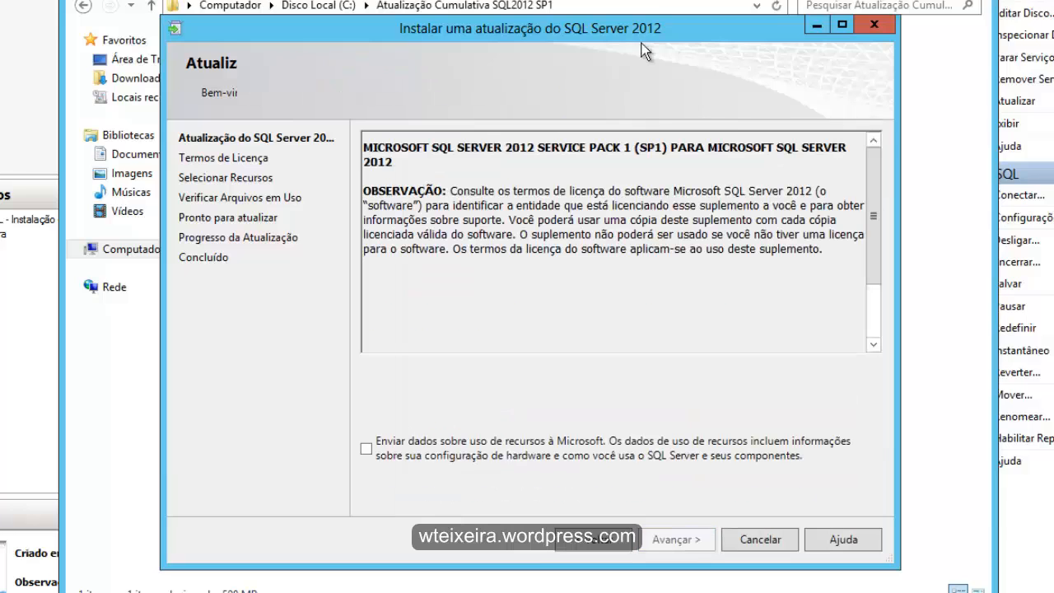
{"action": "key", "text": "alt+a"}
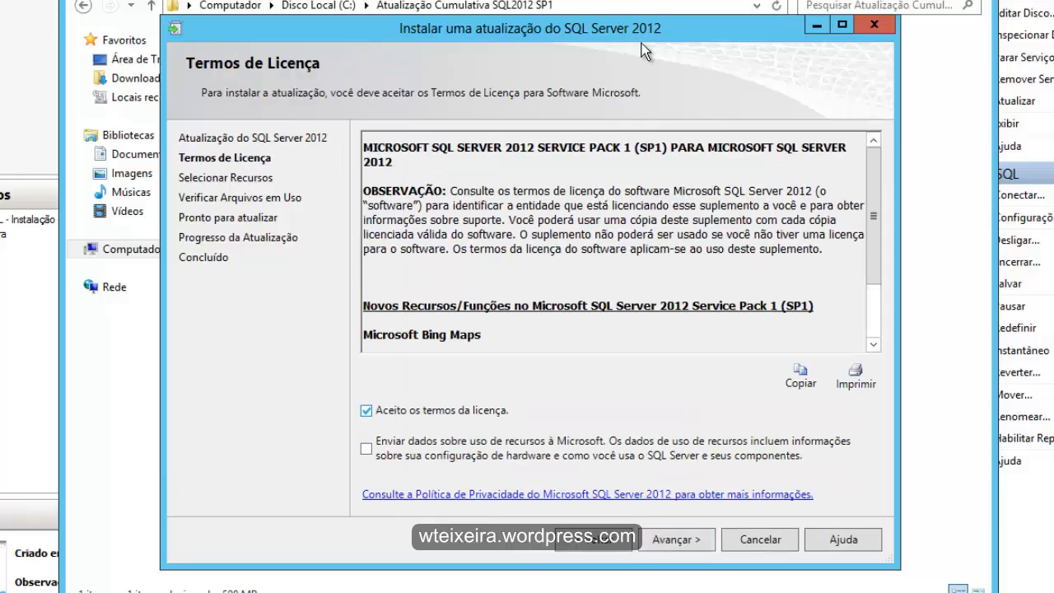
{"action": "key", "text": "Return"}
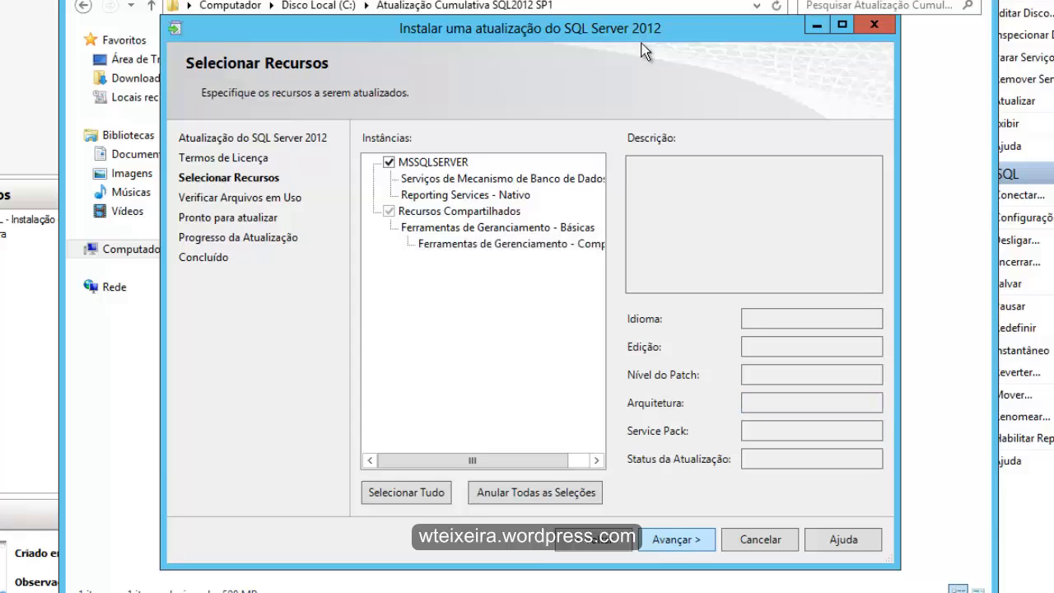
- Keep the MSSQLSERVER instance and shared features selected, pass the files-in-use check, review the summary, and start the update
{"action": "key", "text": "Return"}
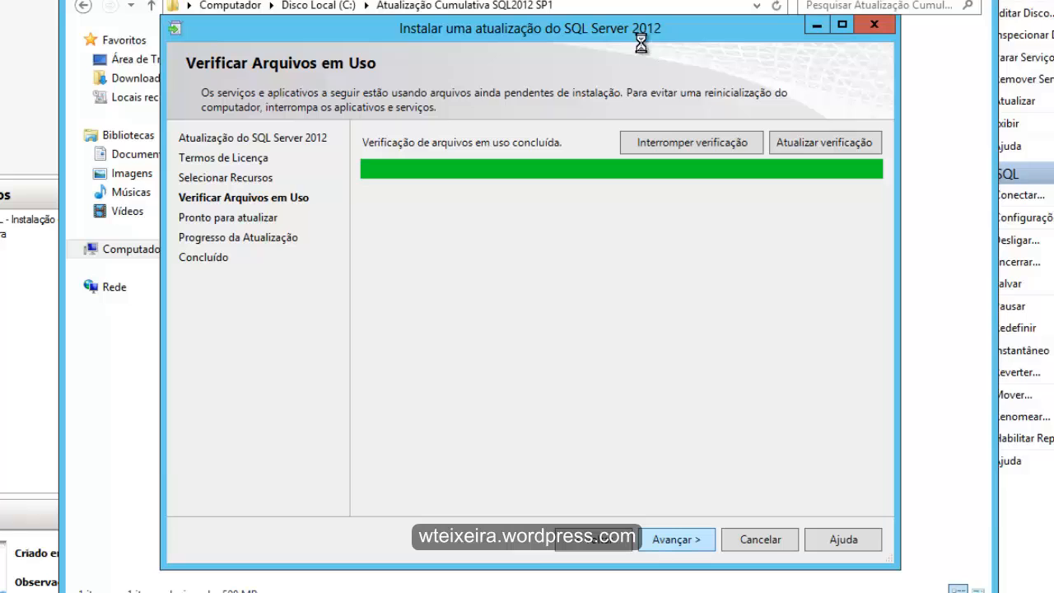
{"action": "key", "text": "Return"}
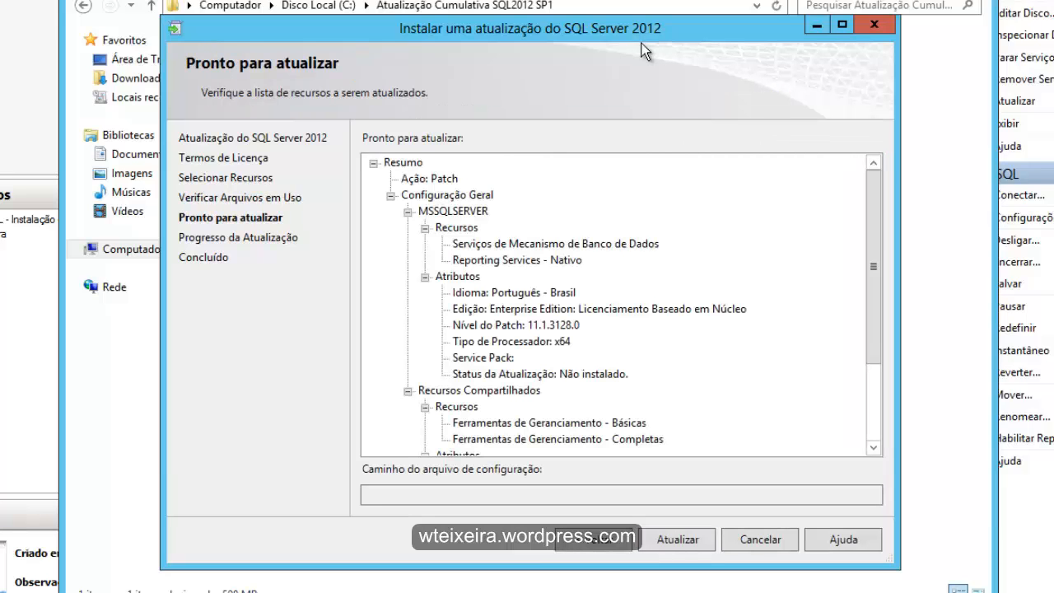
{"action": "scroll", "coordinate": [644, 51], "scroll_direction": "down", "scroll_amount": 3}
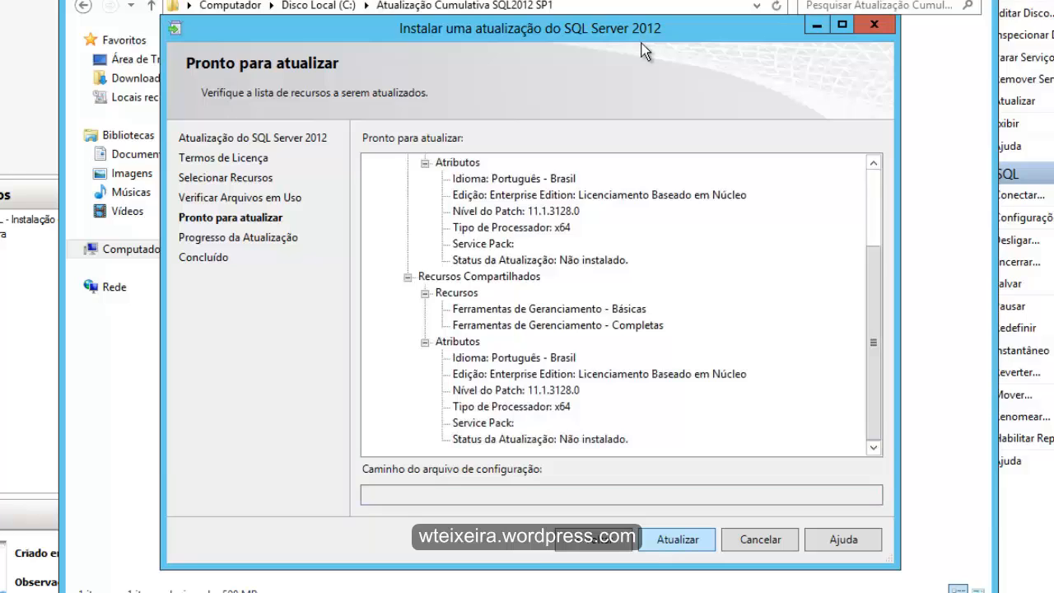
{"action": "key", "text": "Return"}
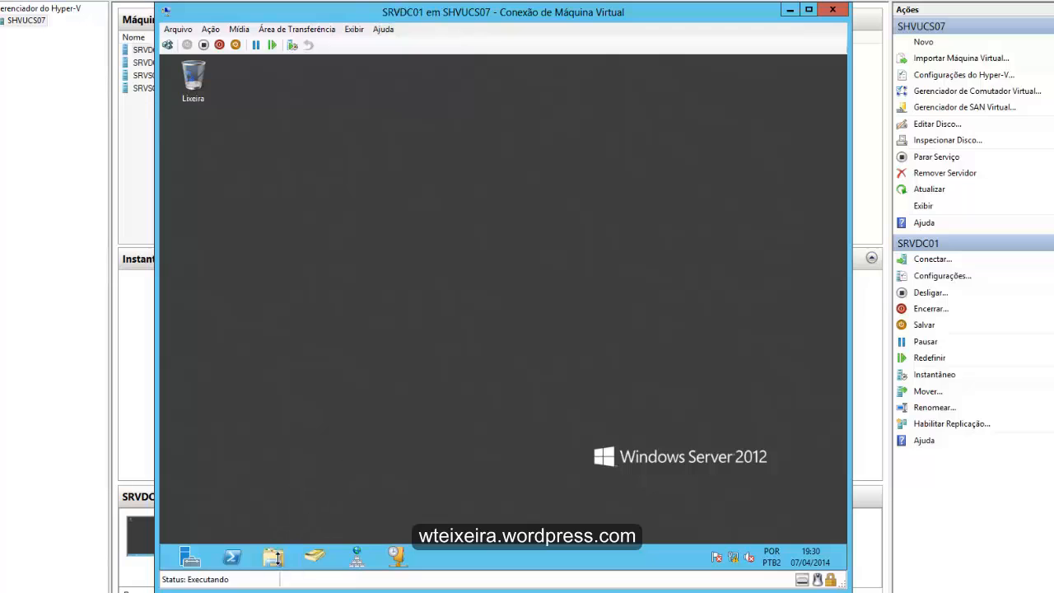
- On SRVDC01, open the DVD drive (D:) in a new window and browse to SMSSETUP\BIN\X64
{"action": "left_click", "coordinate": [279, 559]}
{"action": "left_click", "coordinate": [300, 335]}
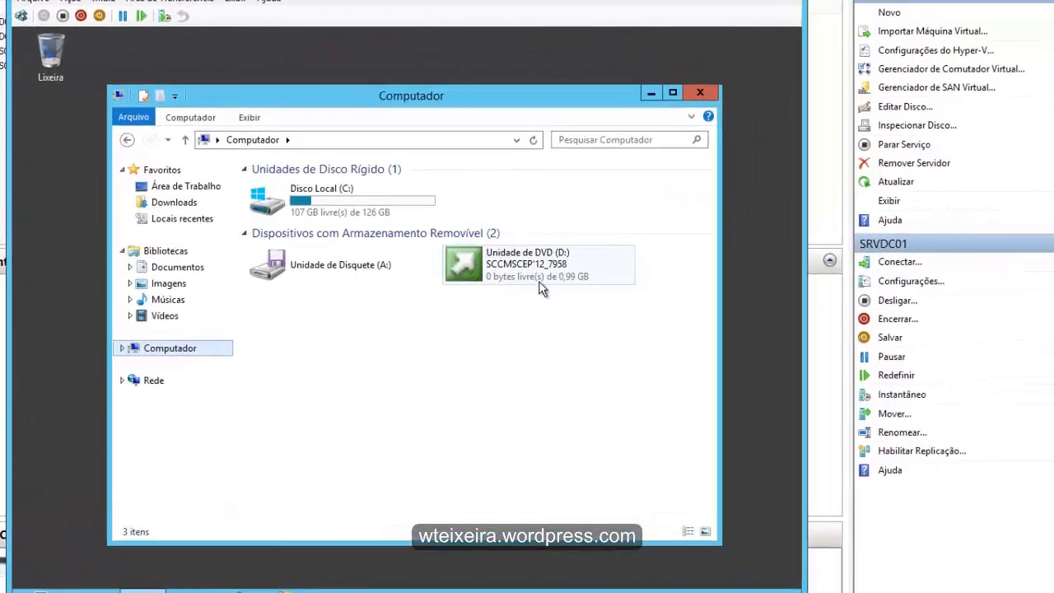
{"action": "right_click", "coordinate": [469, 272]}
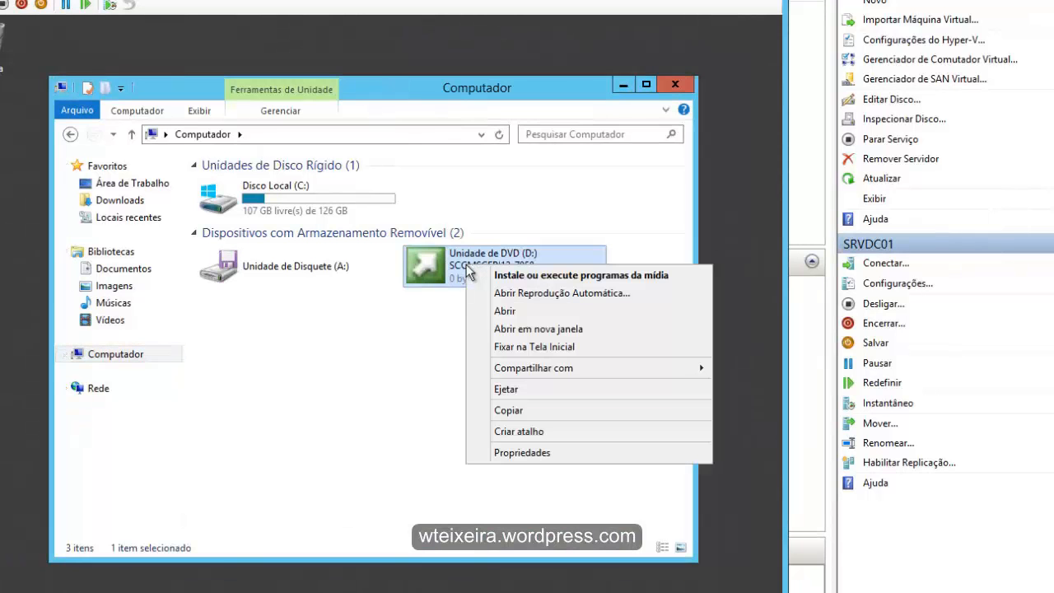
{"action": "left_click", "coordinate": [533, 328]}
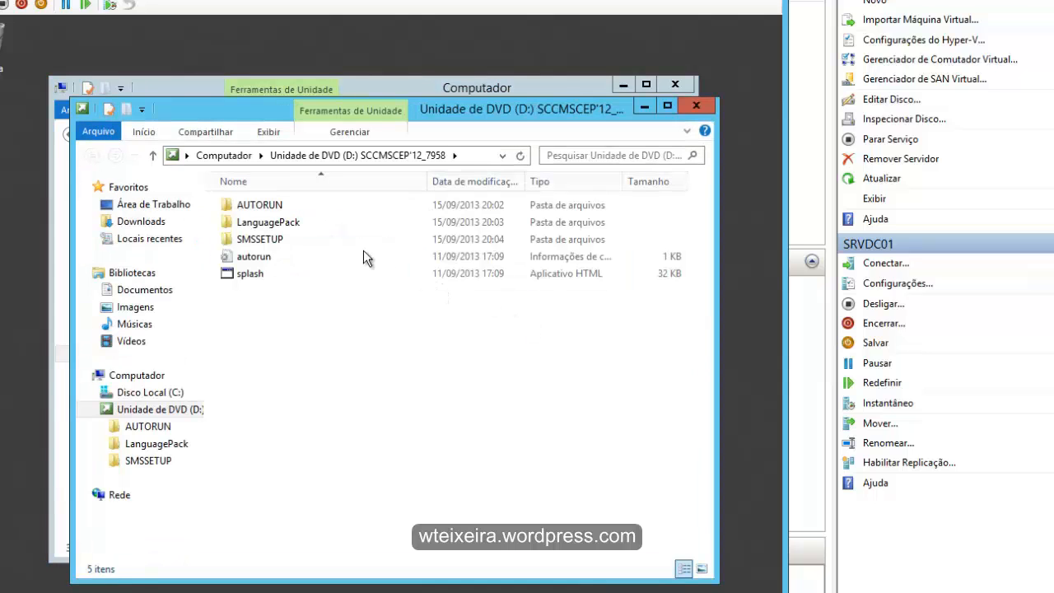
{"action": "left_click", "coordinate": [248, 242]}
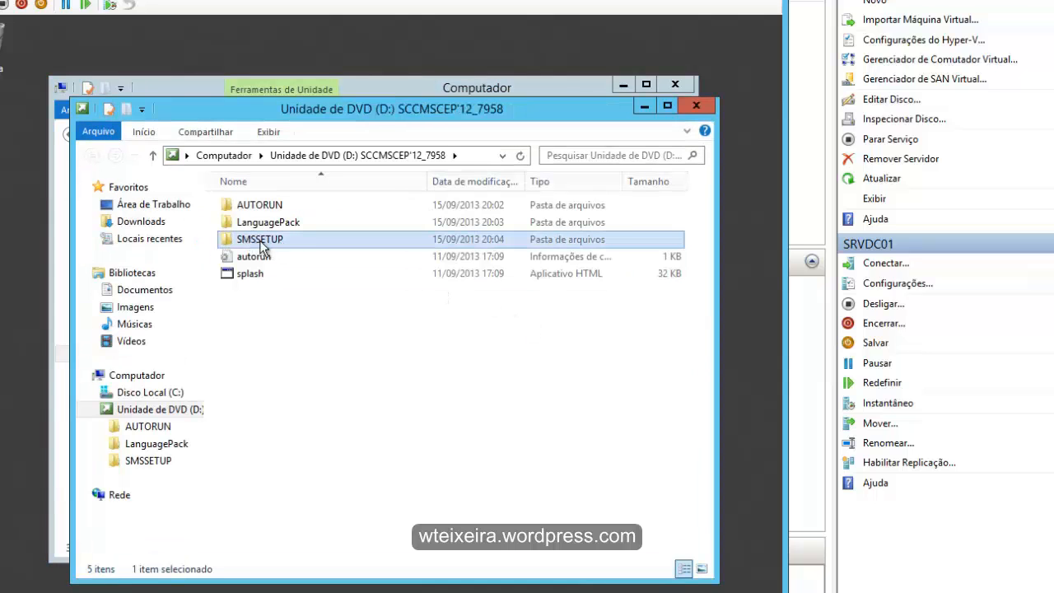
{"action": "double_click", "coordinate": [260, 244]}
{"action": "double_click", "coordinate": [250, 222]}
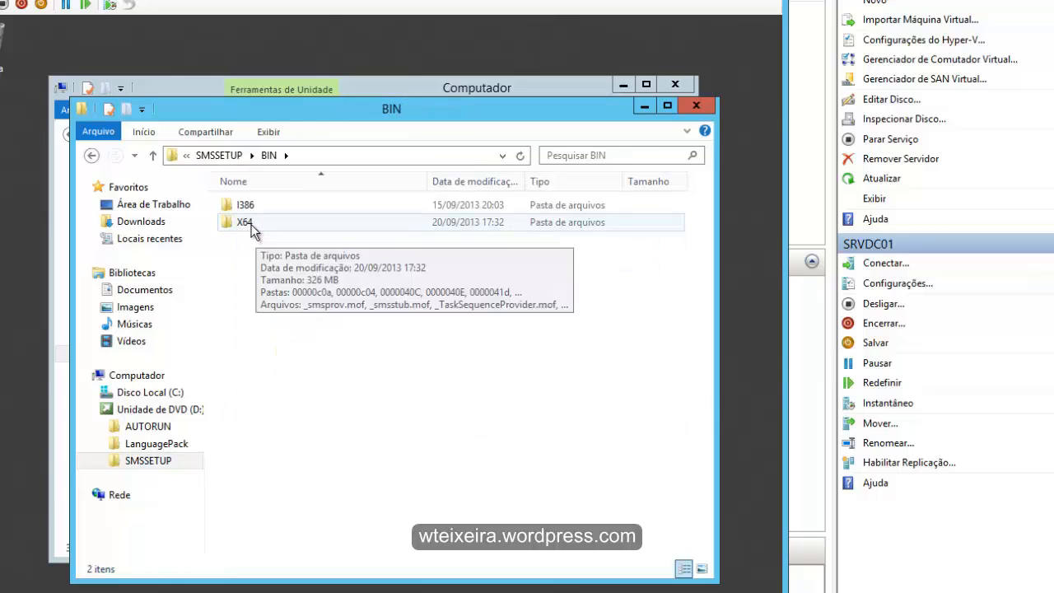
{"action": "double_click", "coordinate": [250, 224]}
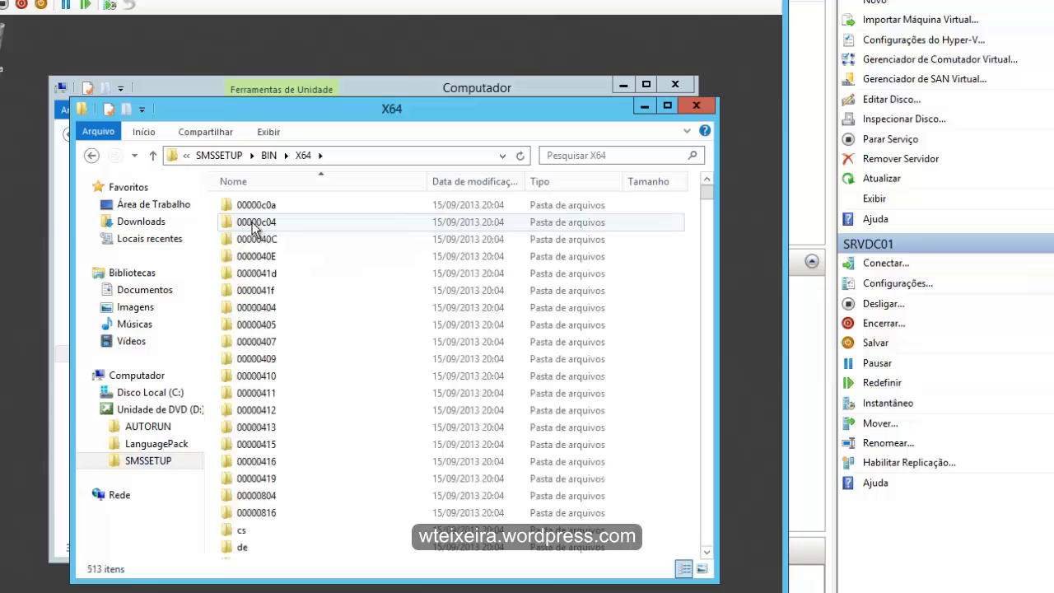
- Locate extadsch in the X64 folder and run it as administrator to extend the Active Directory schema
{"action": "left_click", "coordinate": [253, 228]}
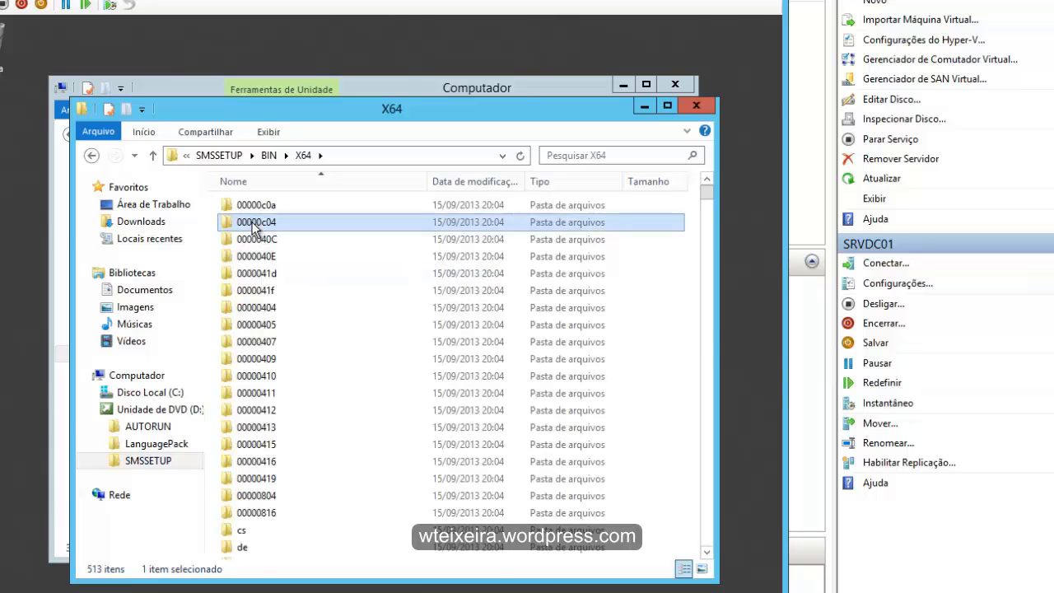
{"action": "type", "text": "ext"}
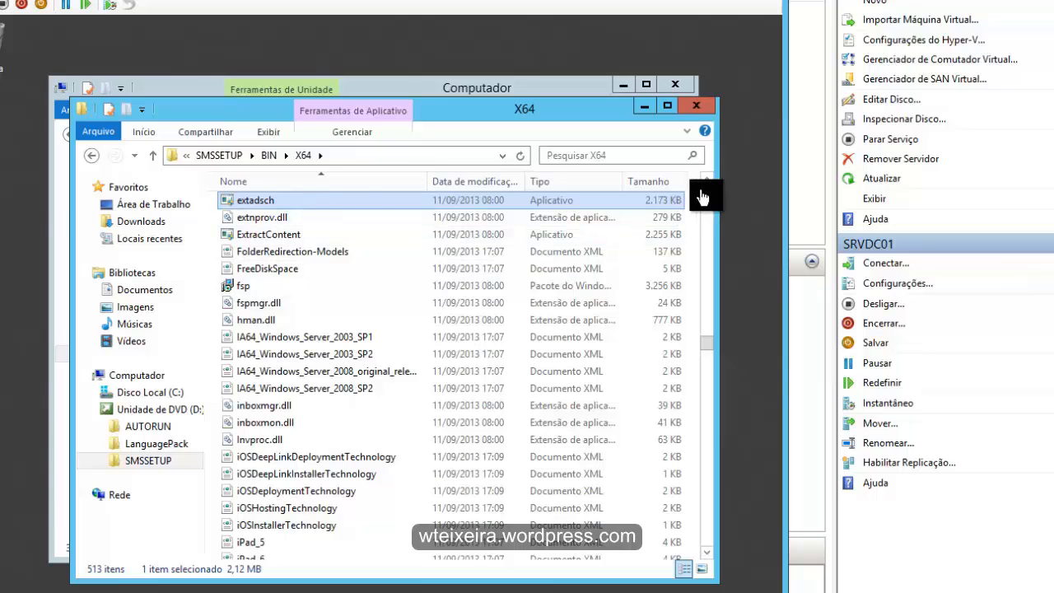
{"action": "right_click", "coordinate": [262, 201]}
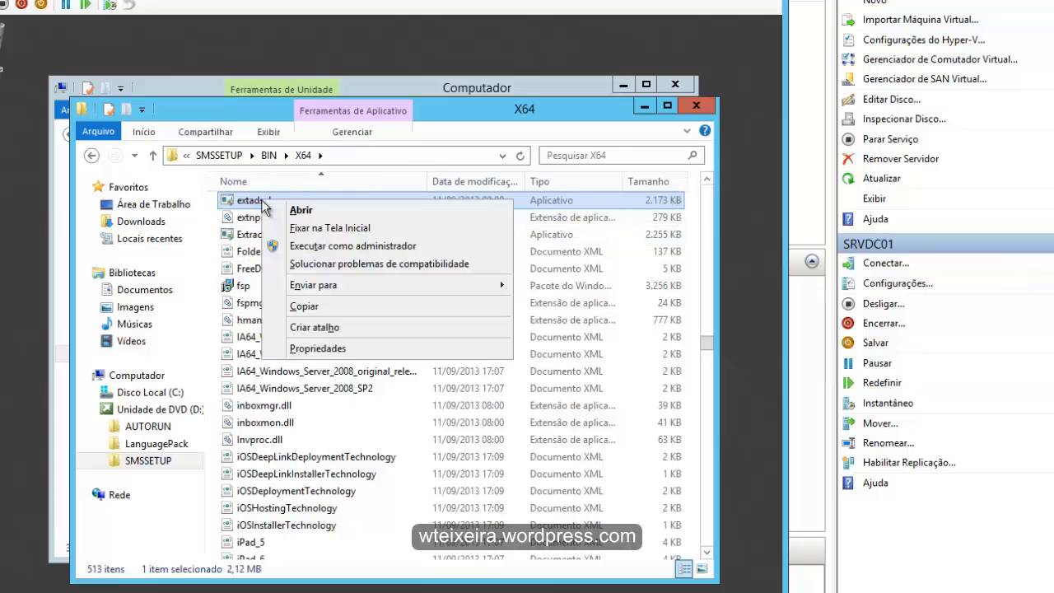
{"action": "left_click", "coordinate": [322, 246]}
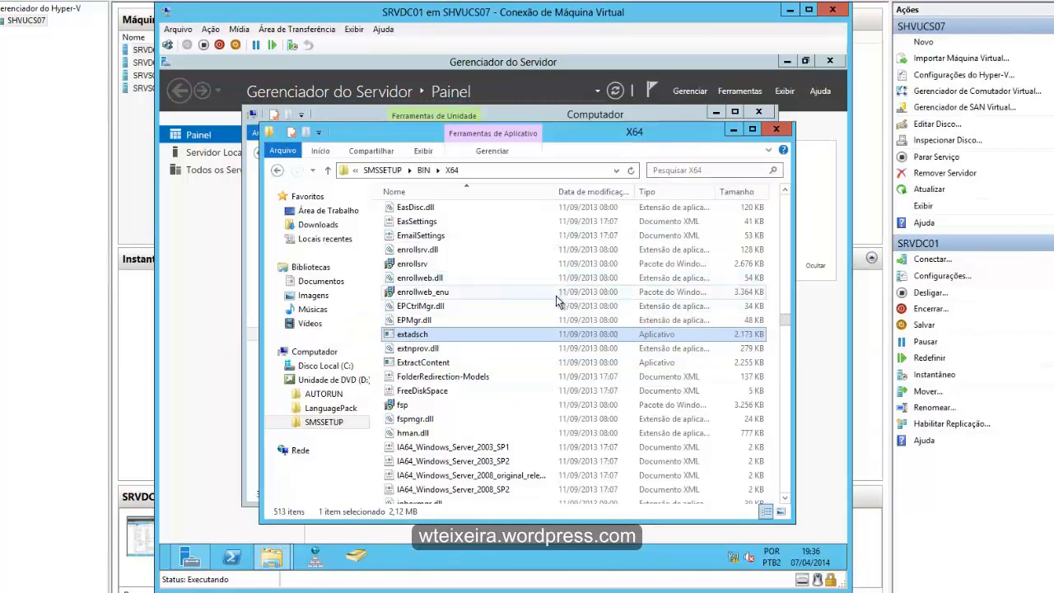
- Open the ExtADSch log in the root of Disco Local (C:), review it to the end, and close the windows
{"action": "left_click", "coordinate": [778, 130]}
{"action": "double_click", "coordinate": [403, 221]}
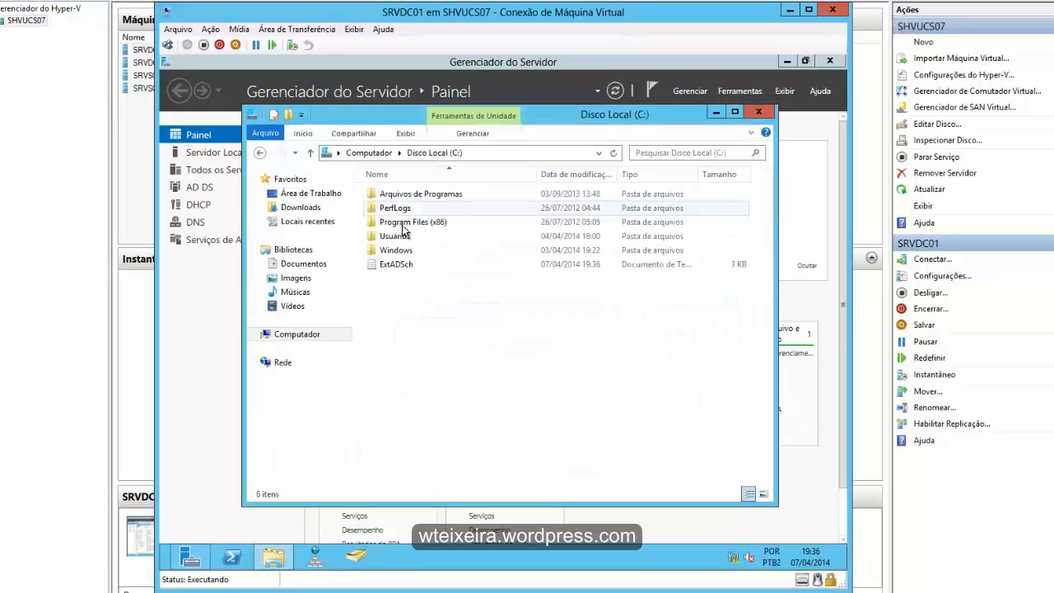
{"action": "double_click", "coordinate": [396, 272]}
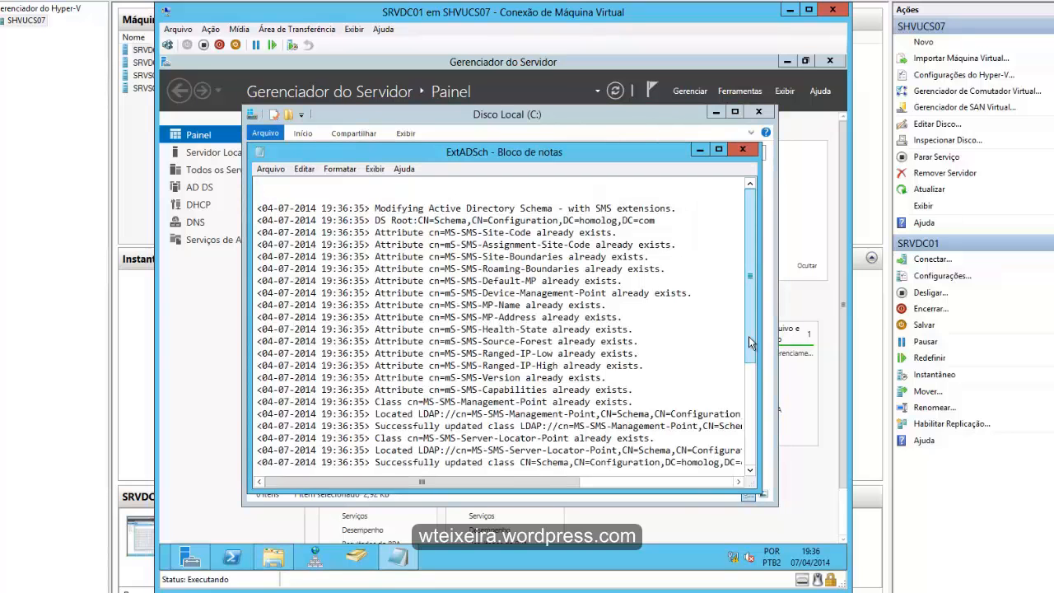
{"action": "left_click_drag", "start_coordinate": [748, 336], "coordinate": [746, 445]}
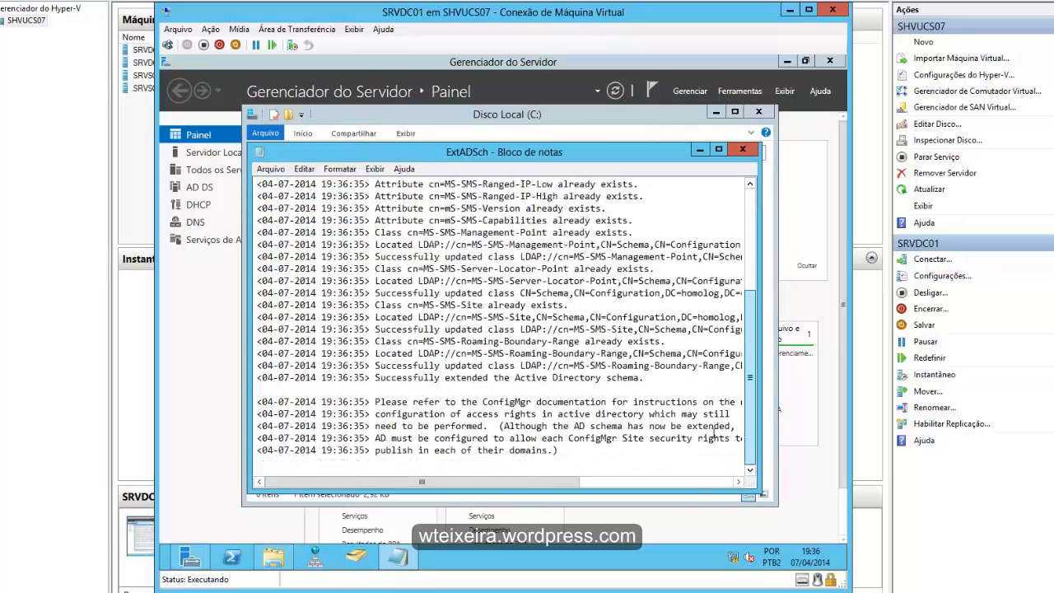
{"action": "left_click", "coordinate": [743, 150]}
{"action": "left_click", "coordinate": [759, 112]}
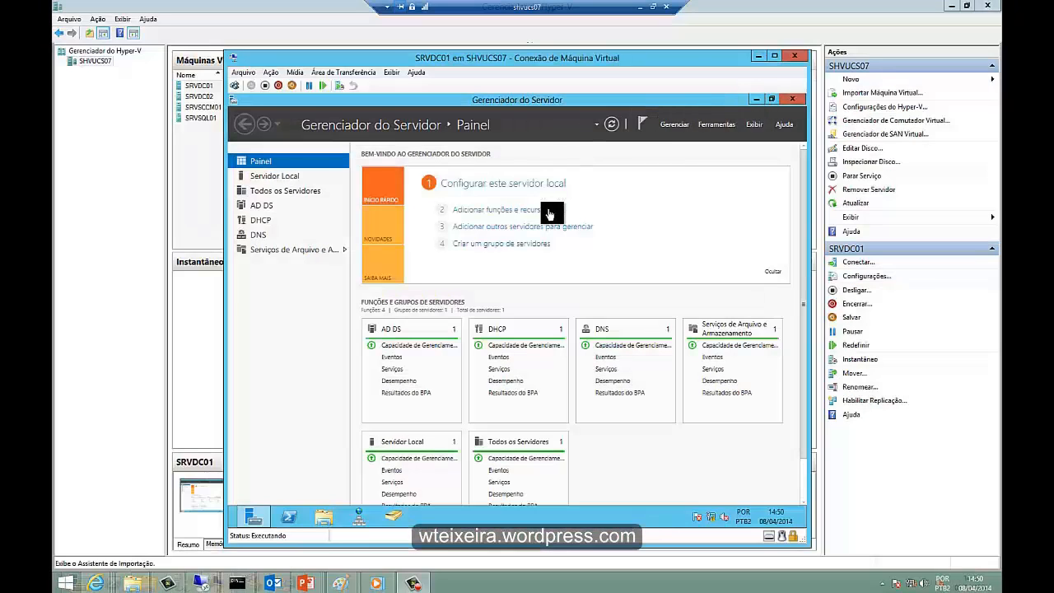
- Minimize Server Manager, search the applications for ADSI, and open ADSI Editar
{"action": "left_click", "coordinate": [757, 101]}
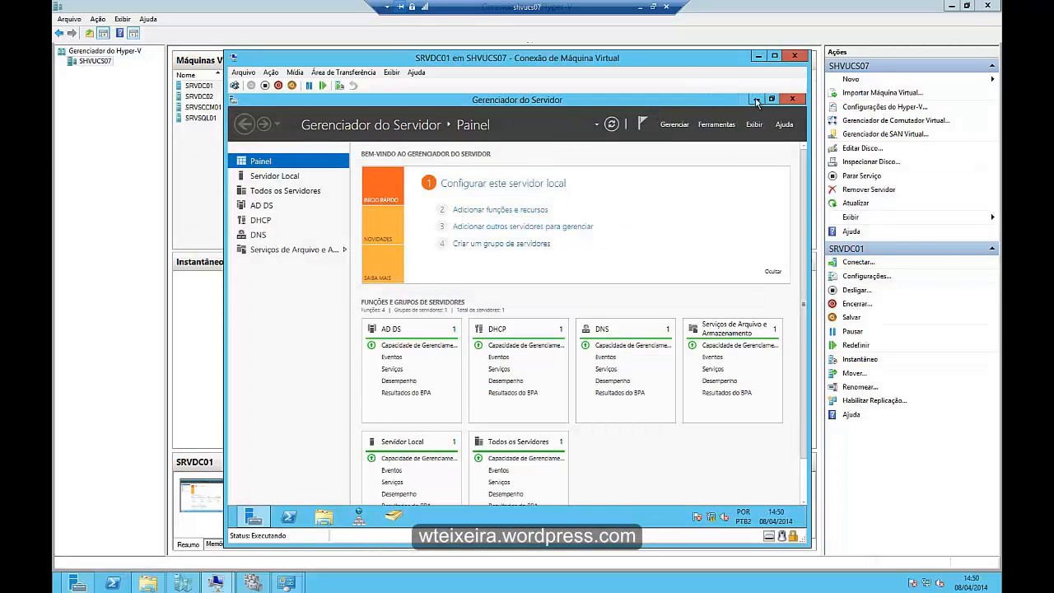
{"action": "left_click", "coordinate": [757, 100]}
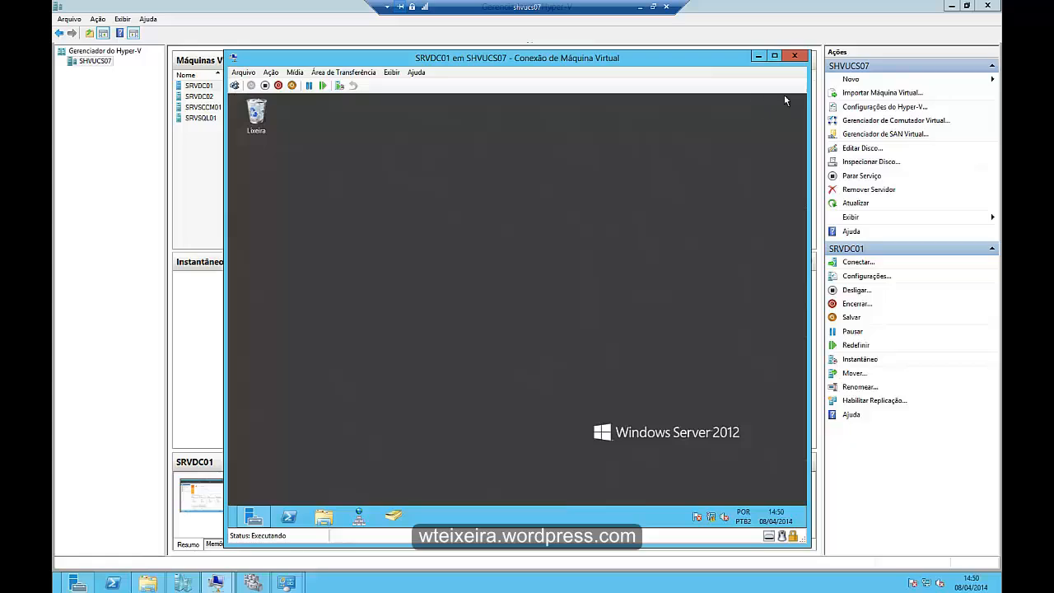
{"action": "mouse_move", "coordinate": [805, 99]}
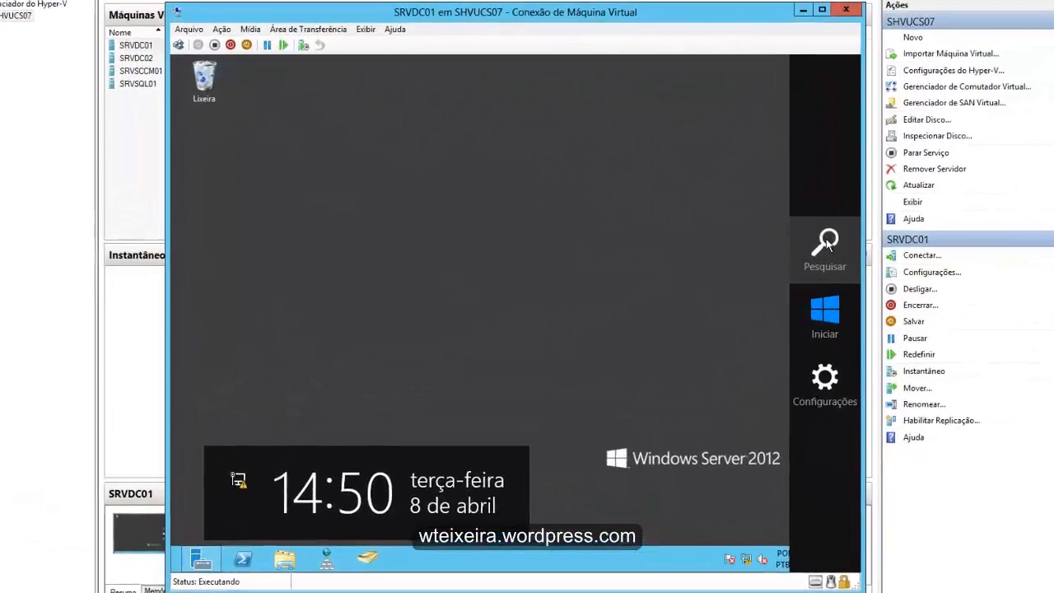
{"action": "left_click", "coordinate": [778, 250]}
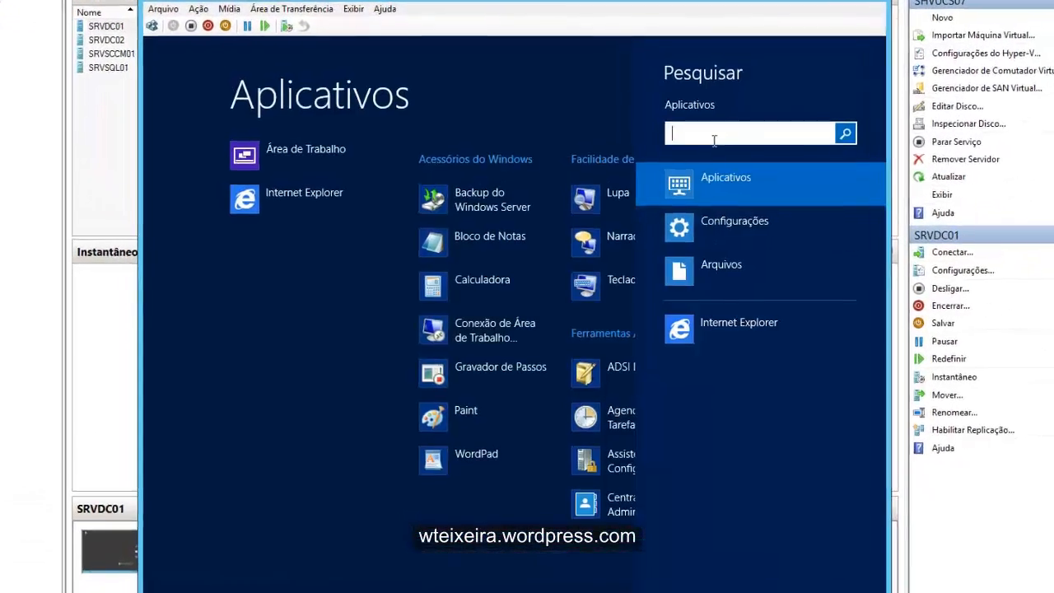
{"action": "type", "text": "ADSI"}
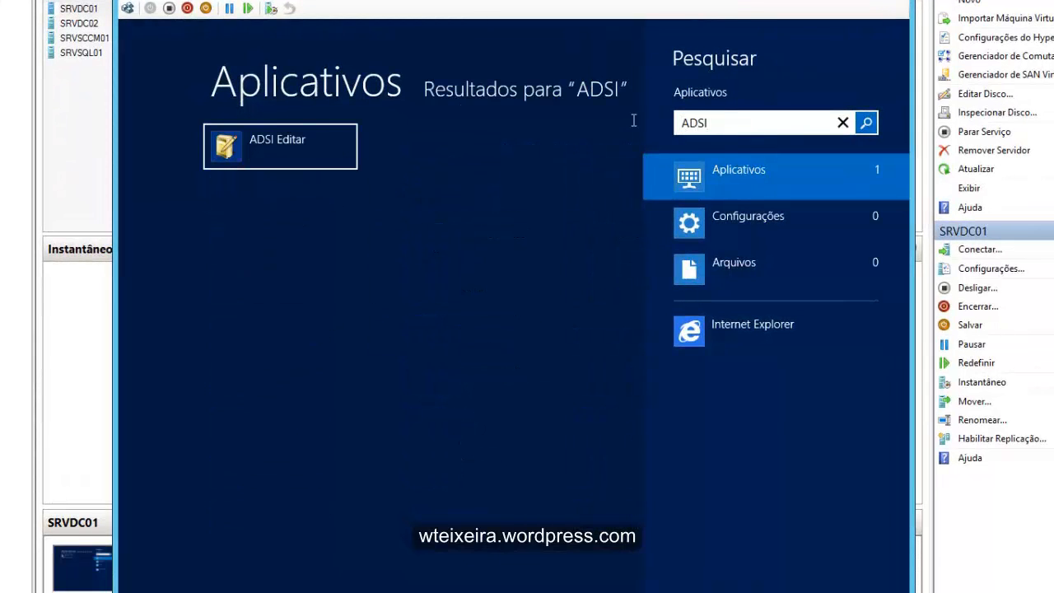
{"action": "left_click", "coordinate": [251, 148]}
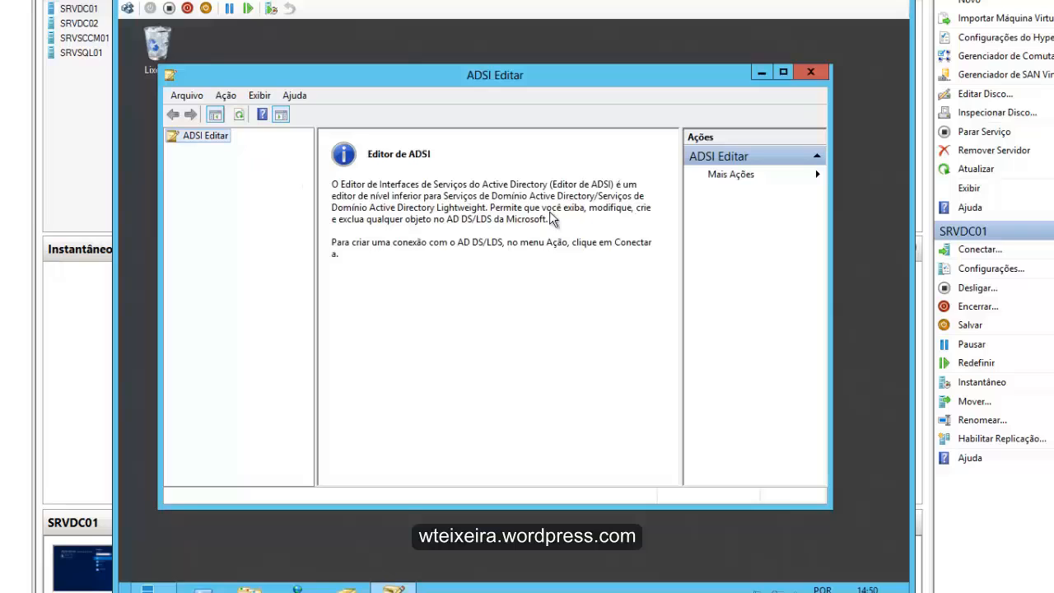
- Connect ADSI Editar to the well-known Contexto de nomenclatura padrão using the default connection settings
{"action": "left_click_drag", "start_coordinate": [303, 76], "coordinate": [425, 71]}
{"action": "left_click", "coordinate": [350, 89]}
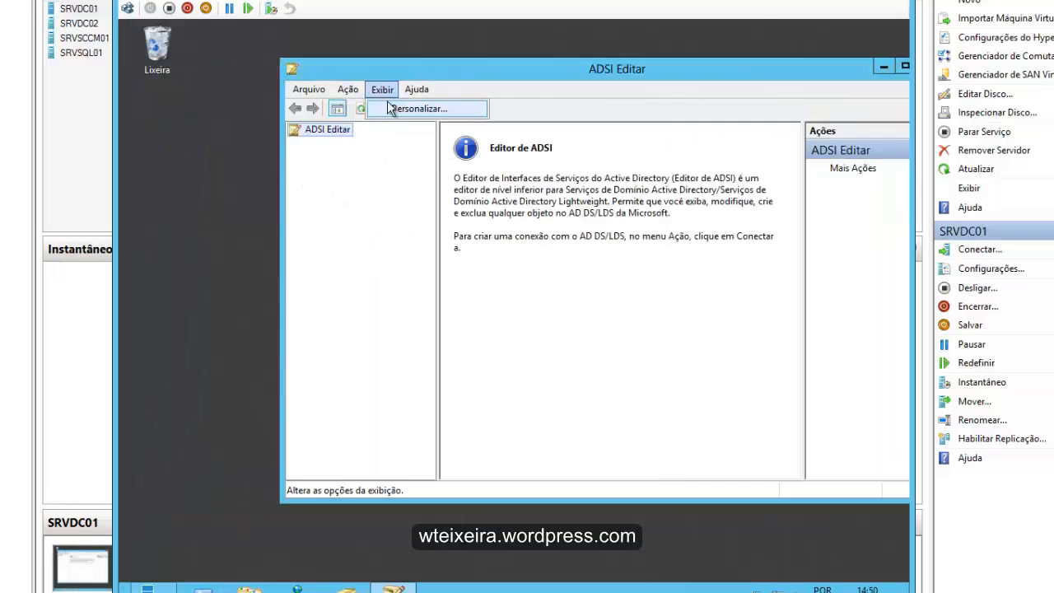
{"action": "left_click", "coordinate": [366, 107]}
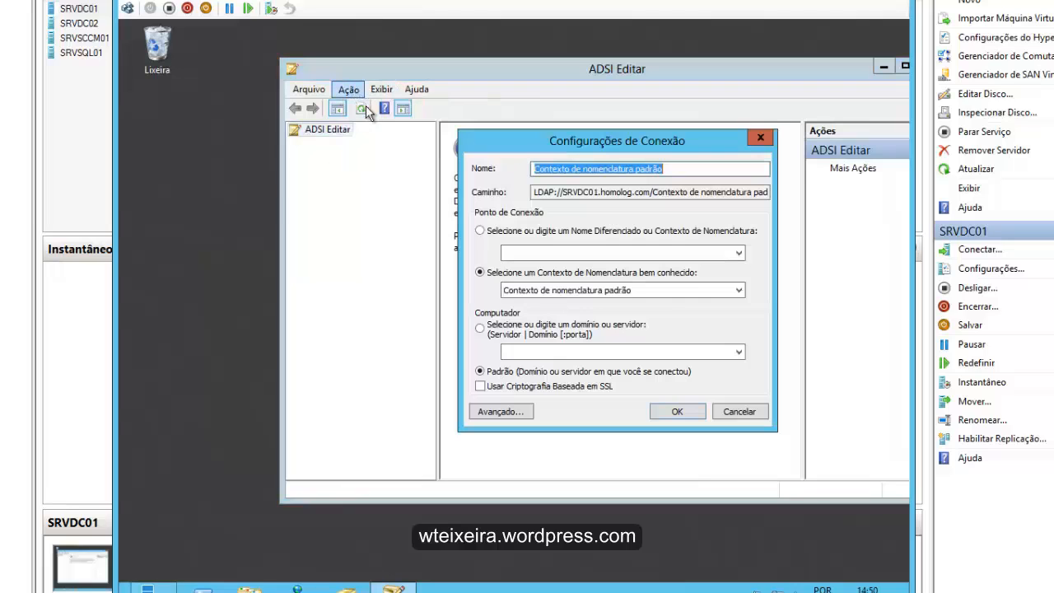
{"action": "left_click", "coordinate": [669, 411]}
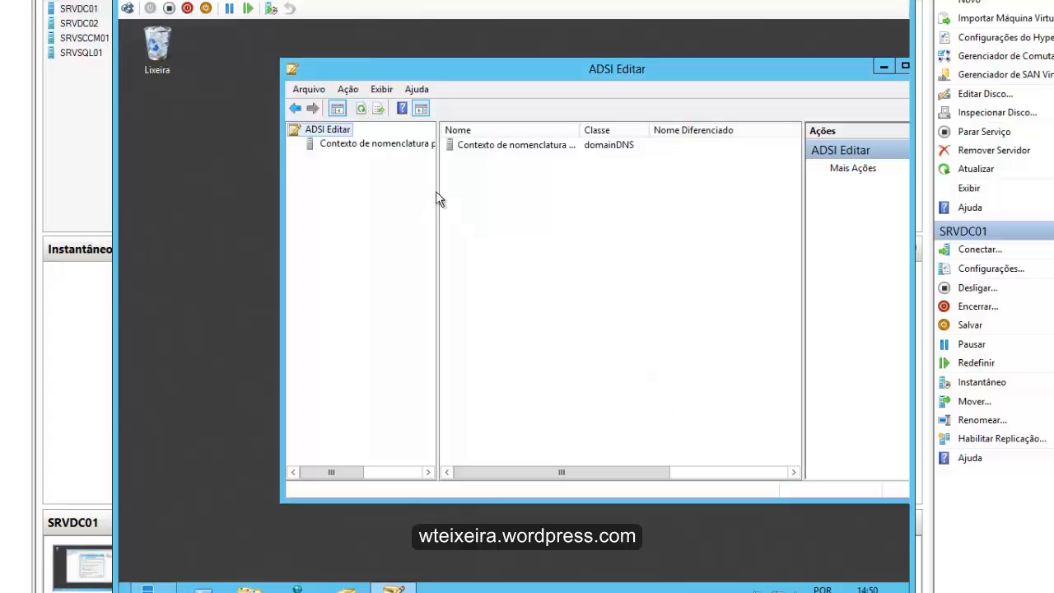
- Expand the default naming context down to DC=homolog,DC=com, select CN=System, and maximize the window with the tree fully readable
{"action": "left_click_drag", "start_coordinate": [437, 196], "coordinate": [581, 219]}
{"action": "left_click_drag", "start_coordinate": [543, 65], "coordinate": [438, 59]}
{"action": "left_click", "coordinate": [240, 137]}
{"action": "double_click", "coordinate": [240, 136]}
{"action": "double_click", "coordinate": [233, 152]}
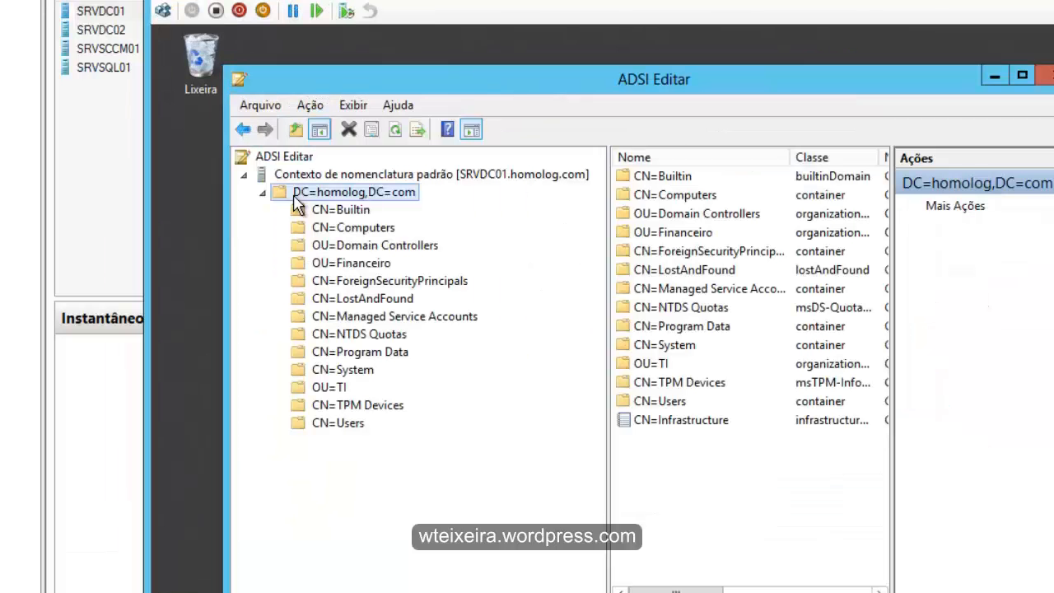
{"action": "left_click", "coordinate": [344, 371]}
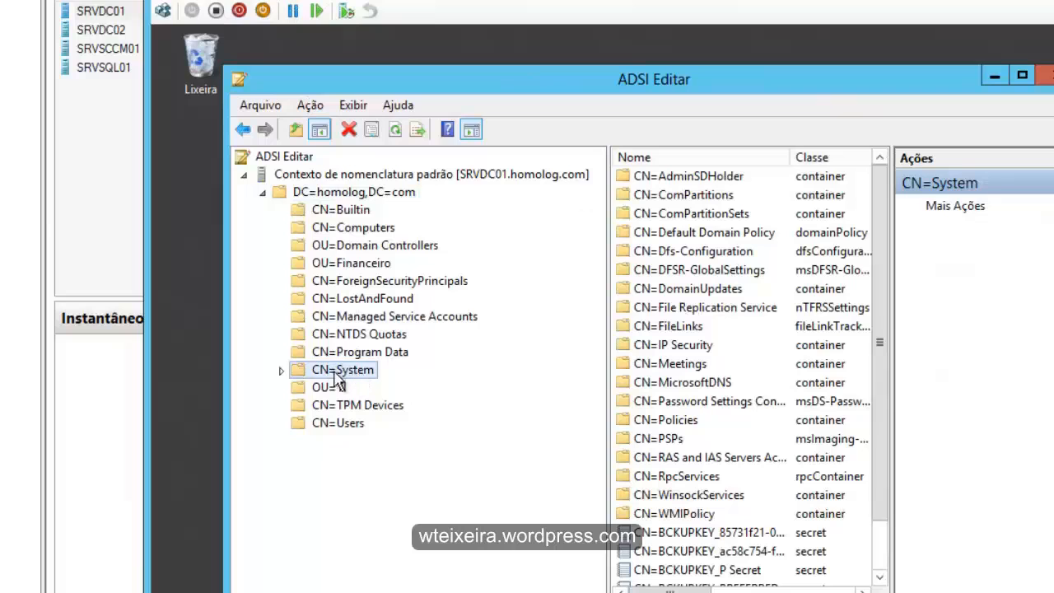
{"action": "left_click", "coordinate": [1021, 75]}
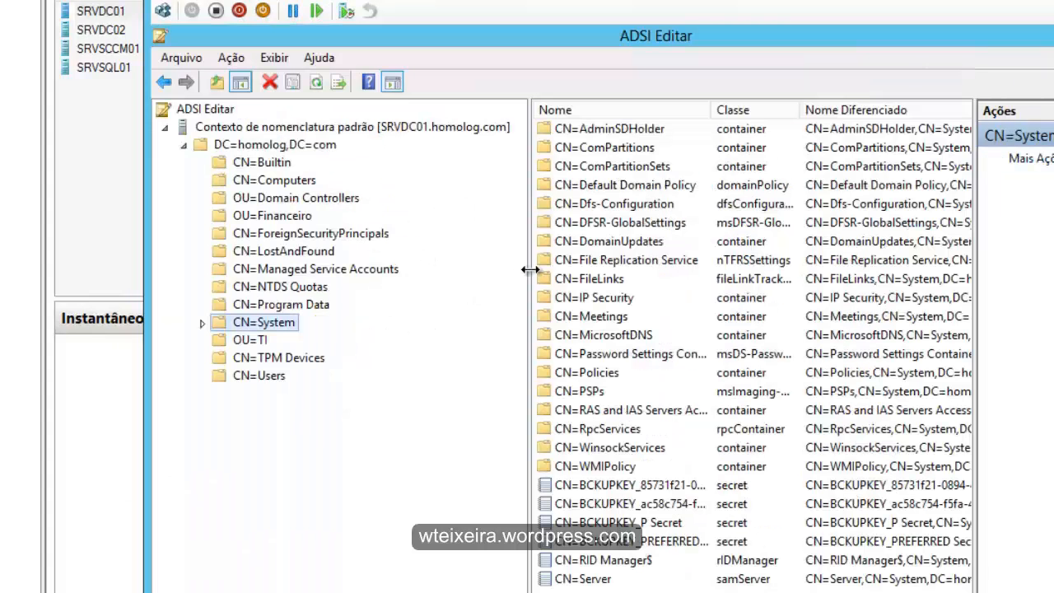
{"action": "left_click_drag", "start_coordinate": [522, 265], "coordinate": [514, 265]}
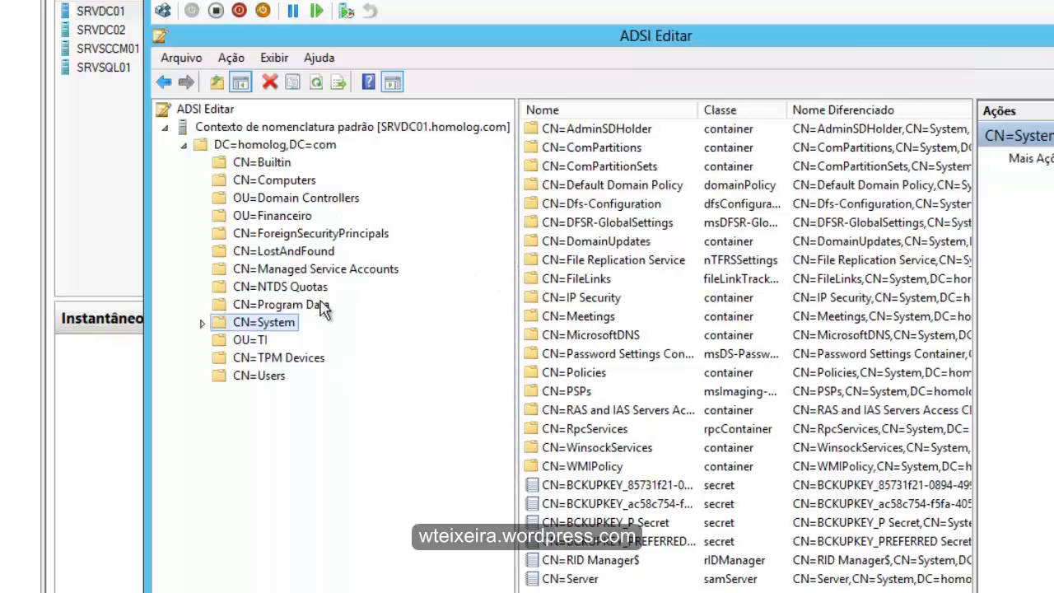
- Create a container object with the common name System Management under CN=System, viewing its additional attributes before finishing
{"action": "right_click", "coordinate": [278, 325]}
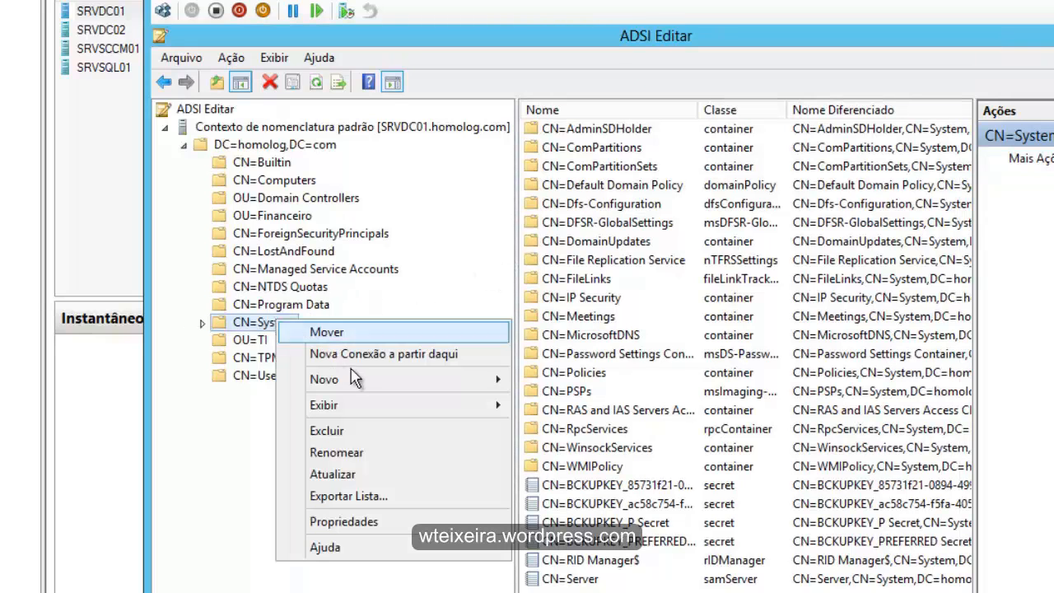
{"action": "mouse_move", "coordinate": [359, 380]}
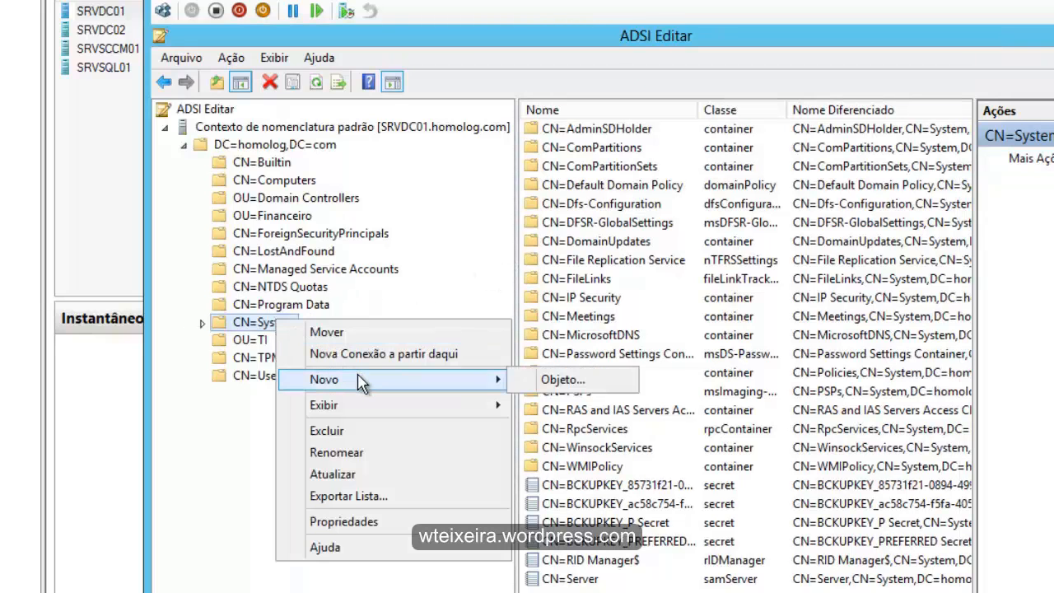
{"action": "left_click", "coordinate": [563, 385]}
{"action": "left_click", "coordinate": [288, 285]}
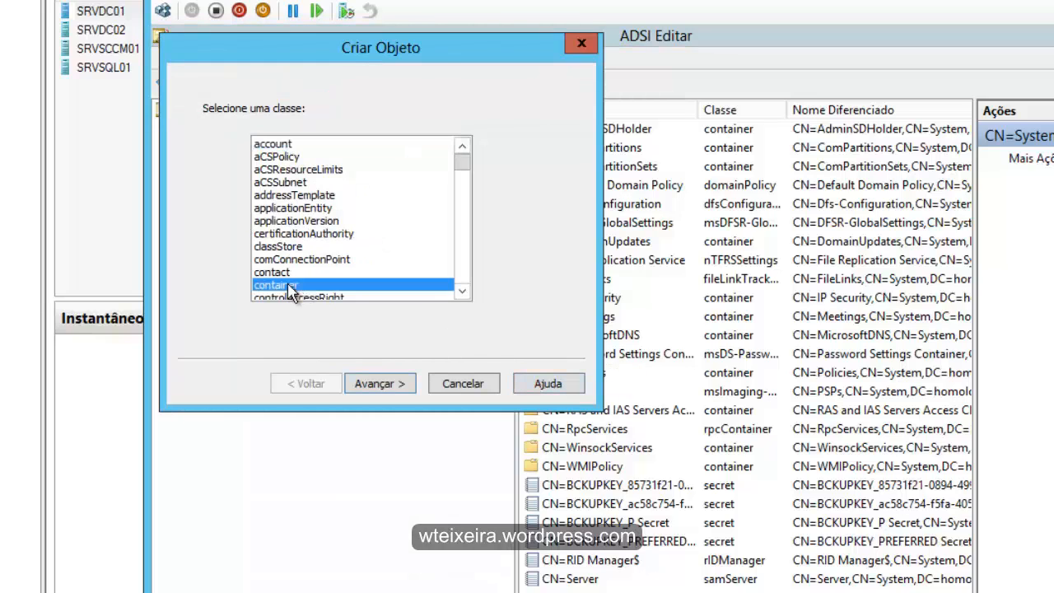
{"action": "left_click", "coordinate": [387, 387]}
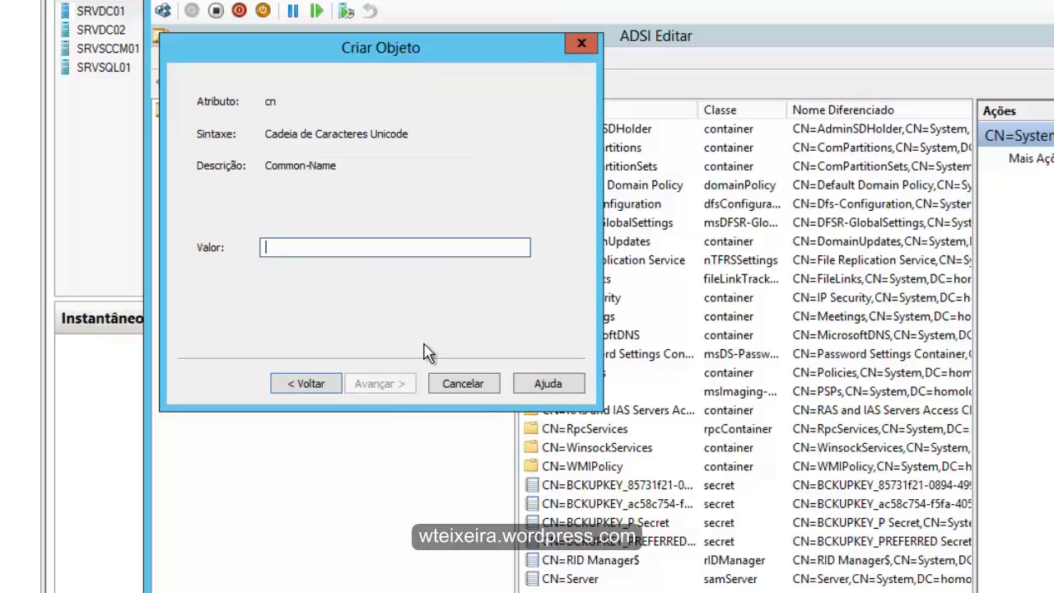
{"action": "type", "text": "System Managem"}
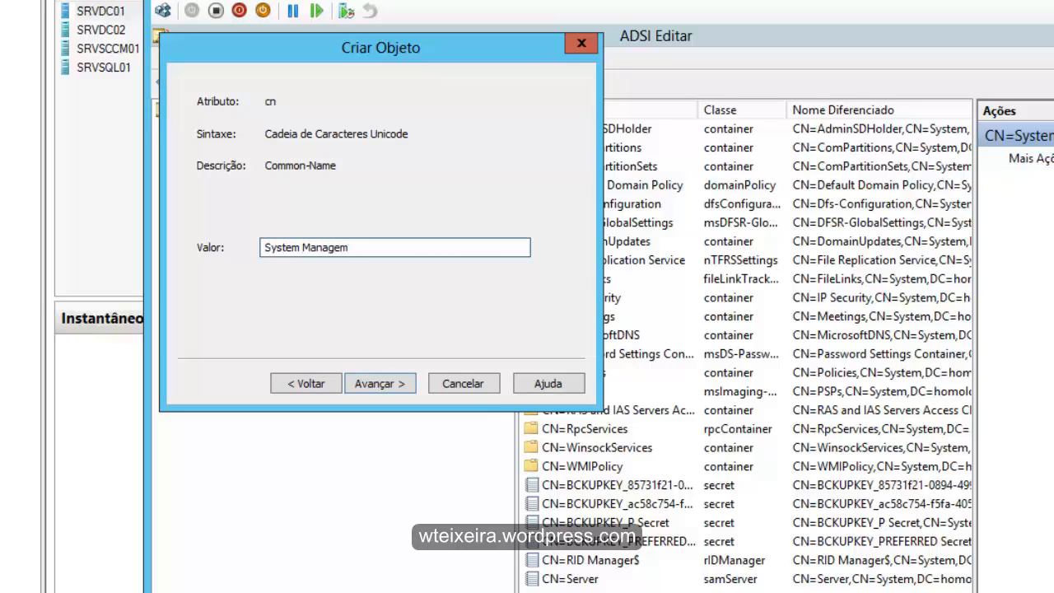
{"action": "type", "text": "ent"}
{"action": "left_click", "coordinate": [378, 383]}
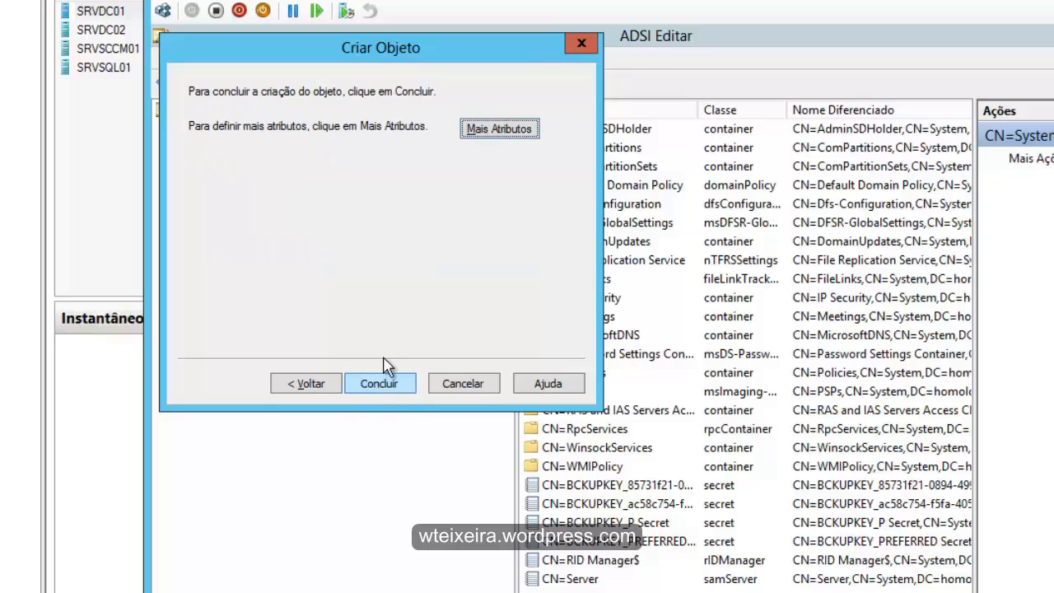
{"action": "left_click", "coordinate": [505, 132]}
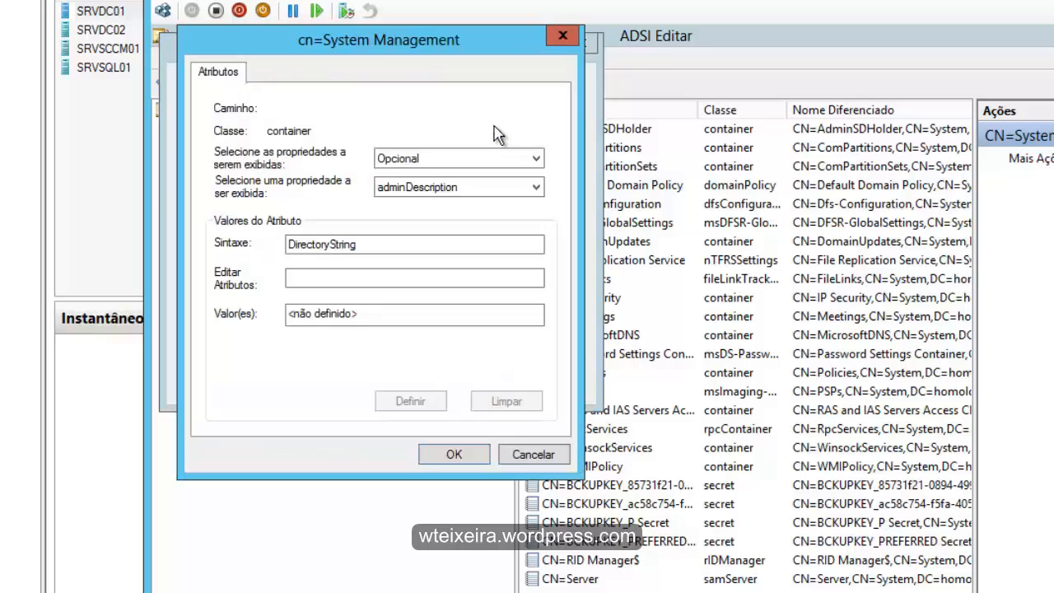
{"action": "left_click", "coordinate": [445, 459]}
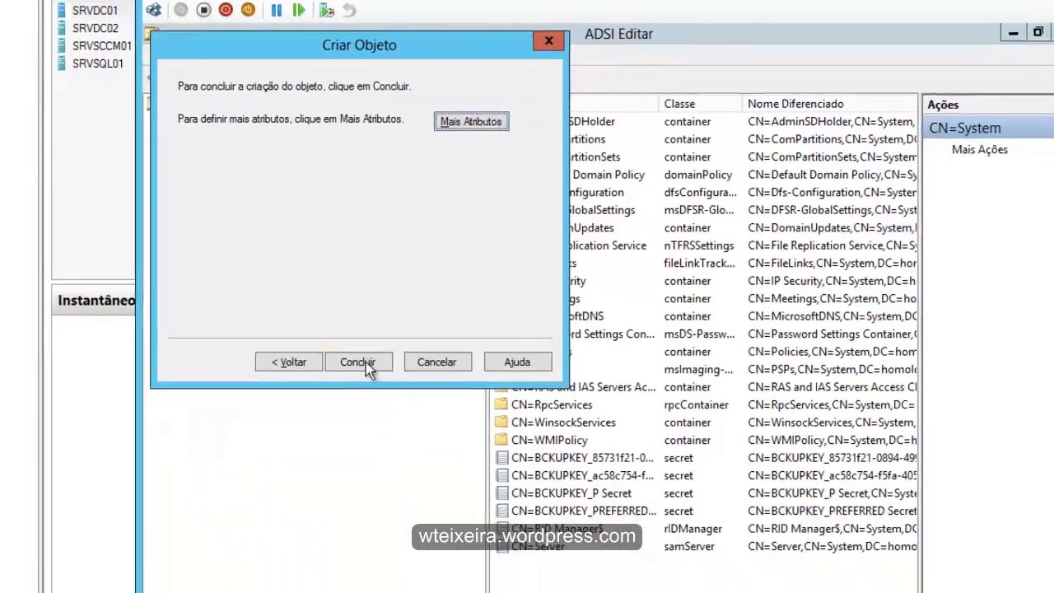
{"action": "left_click", "coordinate": [339, 343]}
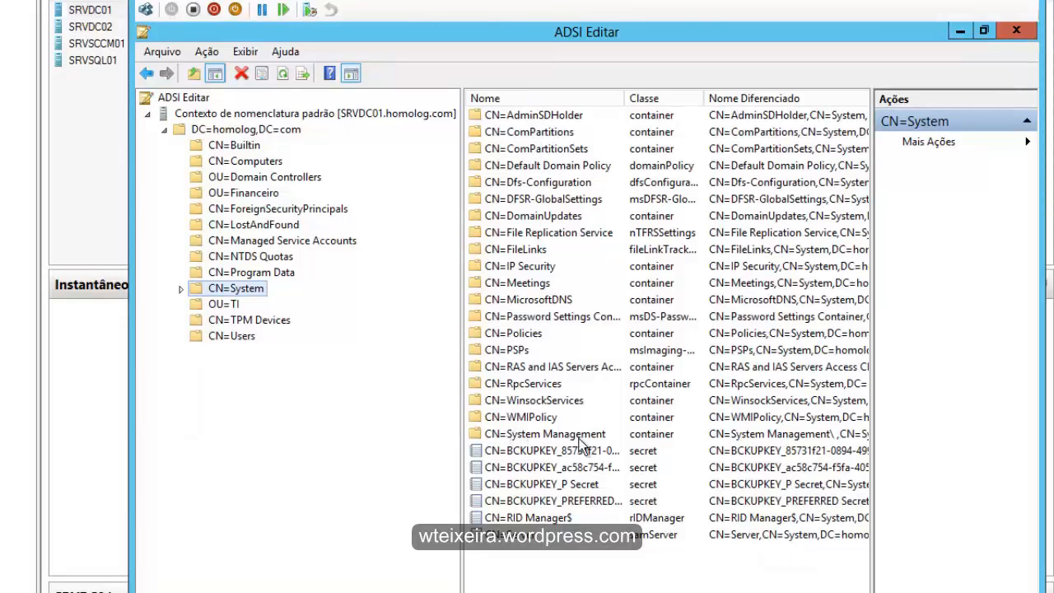
- Open the properties of the CN=System Management container and show its security permissions
{"action": "left_click", "coordinate": [521, 439]}
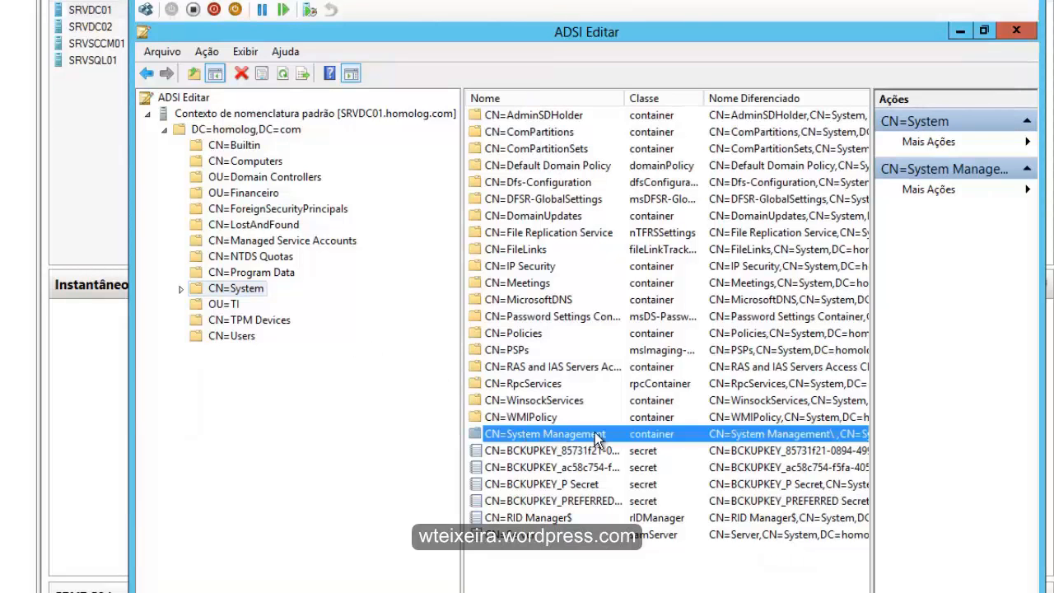
{"action": "right_click", "coordinate": [539, 430]}
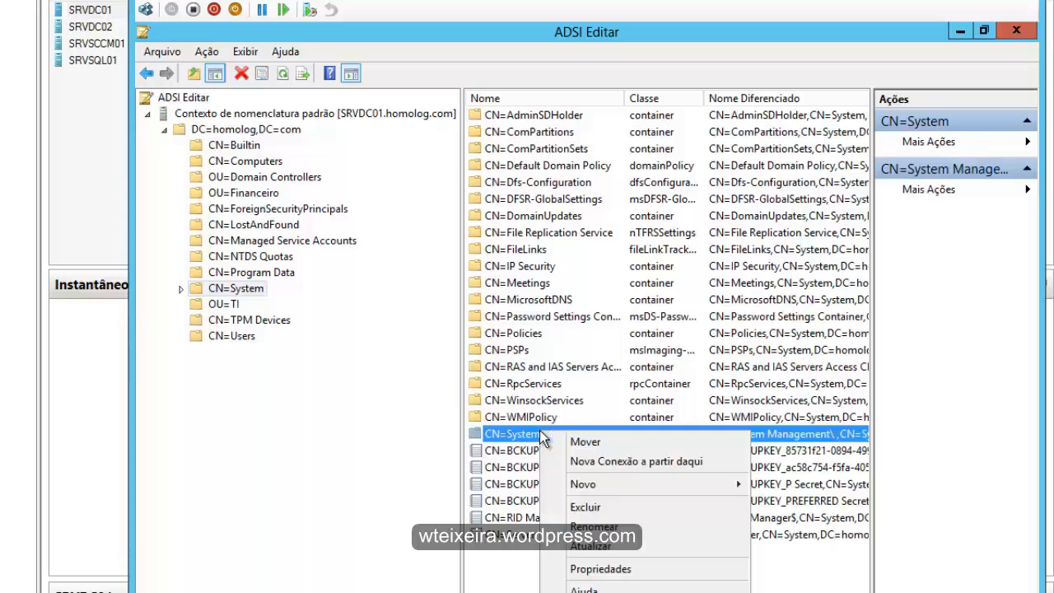
{"action": "left_click", "coordinate": [616, 570]}
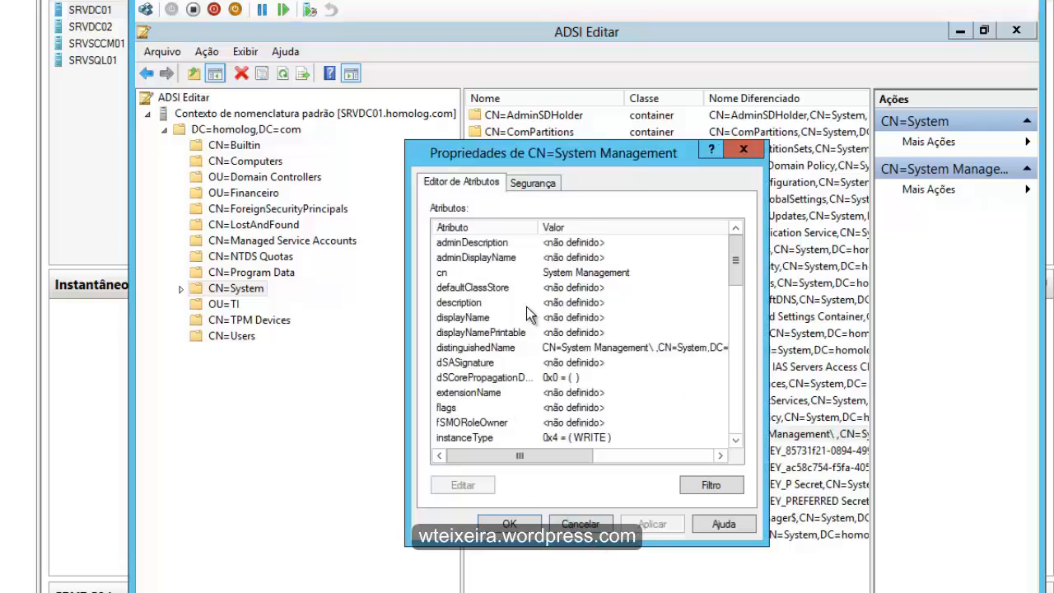
{"action": "mouse_move", "coordinate": [738, 251]}
{"action": "left_mouse_down"}
{"action": "mouse_move", "coordinate": [738, 404]}
{"action": "mouse_move", "coordinate": [740, 247]}
{"action": "left_mouse_up"}
{"action": "left_click", "coordinate": [543, 184]}
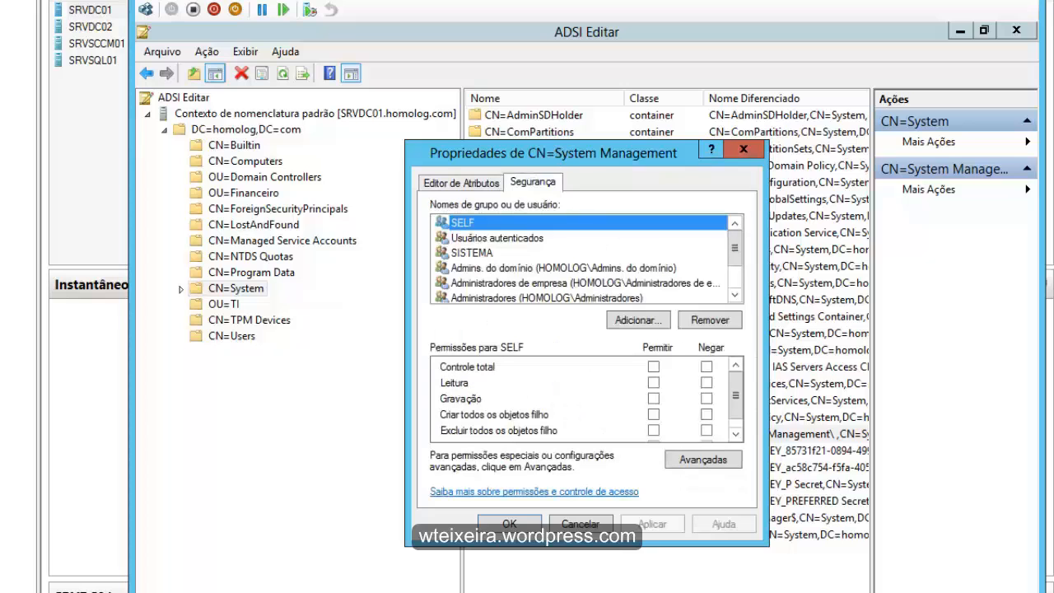
{"action": "left_click_drag", "start_coordinate": [557, 151], "coordinate": [510, 121]}
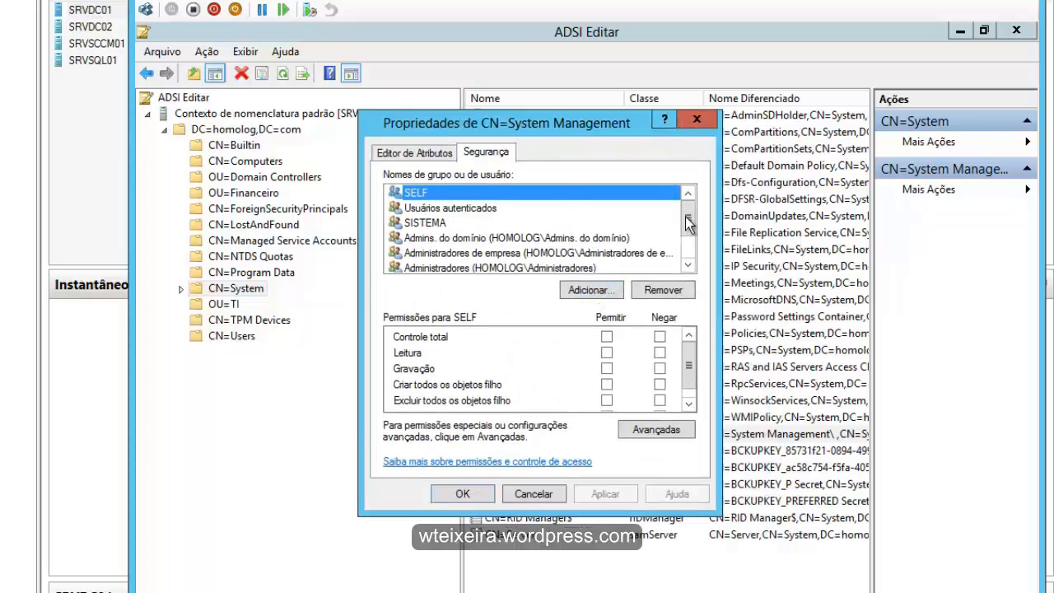
- Review the permissions of the listed groups, from CONTROLADORES DE DOMÍNIO DA EMPRESA up to Admins. do domínio
{"action": "left_click_drag", "start_coordinate": [688, 224], "coordinate": [690, 247]}
{"action": "left_click", "coordinate": [569, 253]}
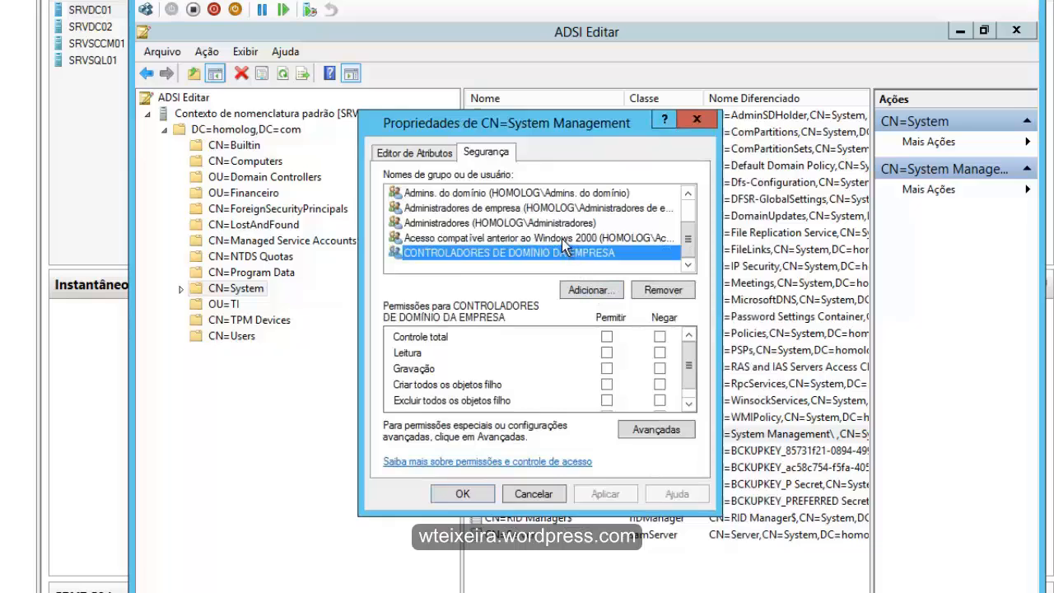
{"action": "left_click", "coordinate": [561, 238]}
{"action": "left_click", "coordinate": [555, 222]}
{"action": "left_click", "coordinate": [550, 208]}
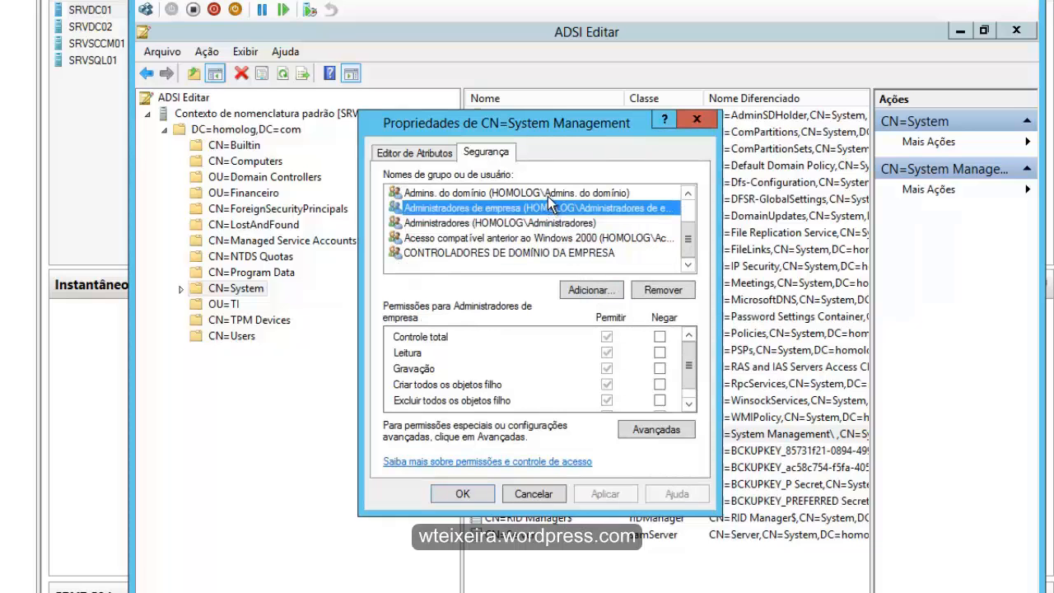
{"action": "left_click", "coordinate": [550, 194]}
{"action": "left_click_drag", "start_coordinate": [692, 232], "coordinate": [690, 214]}
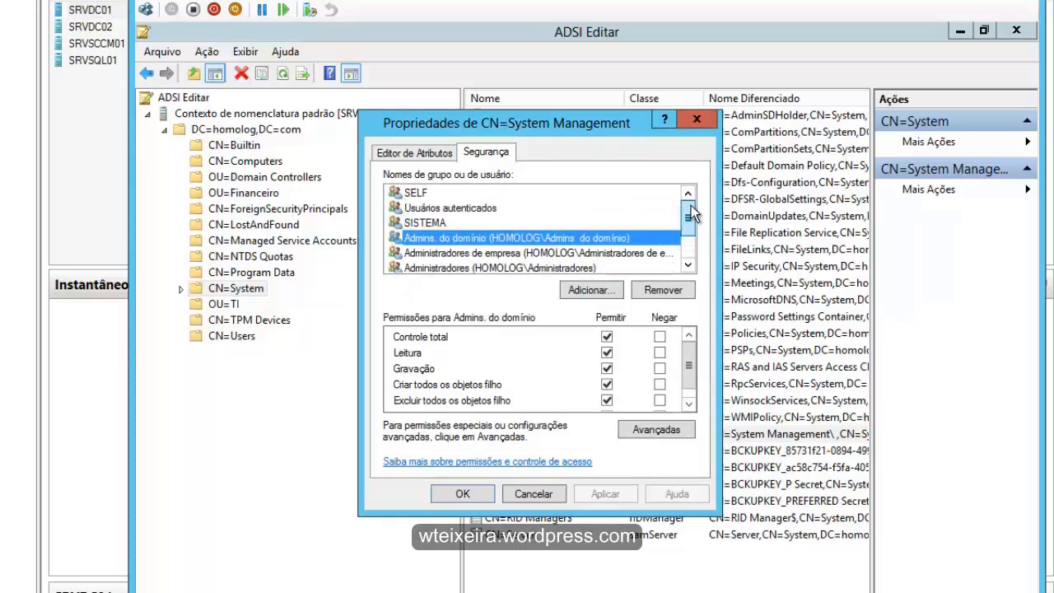
- Start adding a security principal and restrict the object types searched to Computadores only
{"action": "left_click", "coordinate": [586, 290]}
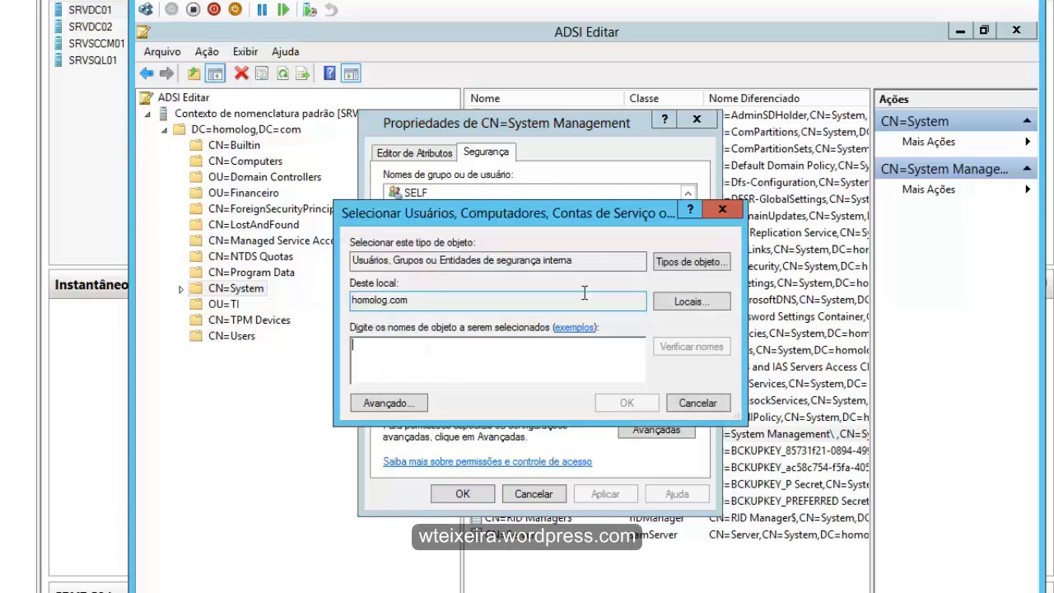
{"action": "left_click", "coordinate": [674, 260]}
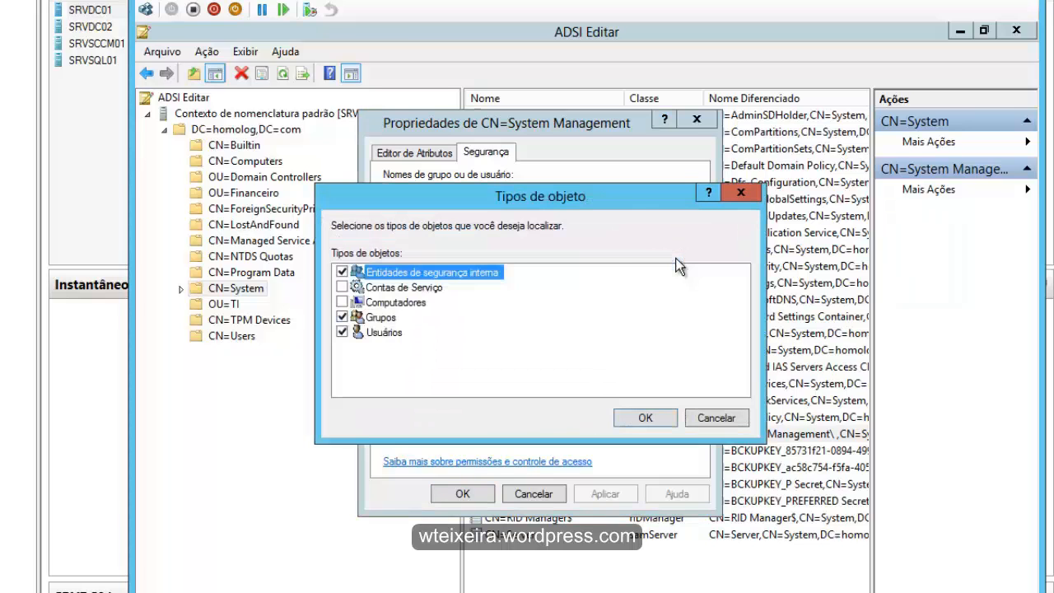
{"action": "left_click", "coordinate": [341, 332]}
{"action": "left_click", "coordinate": [342, 317]}
{"action": "left_click", "coordinate": [342, 302]}
{"action": "left_click", "coordinate": [342, 272]}
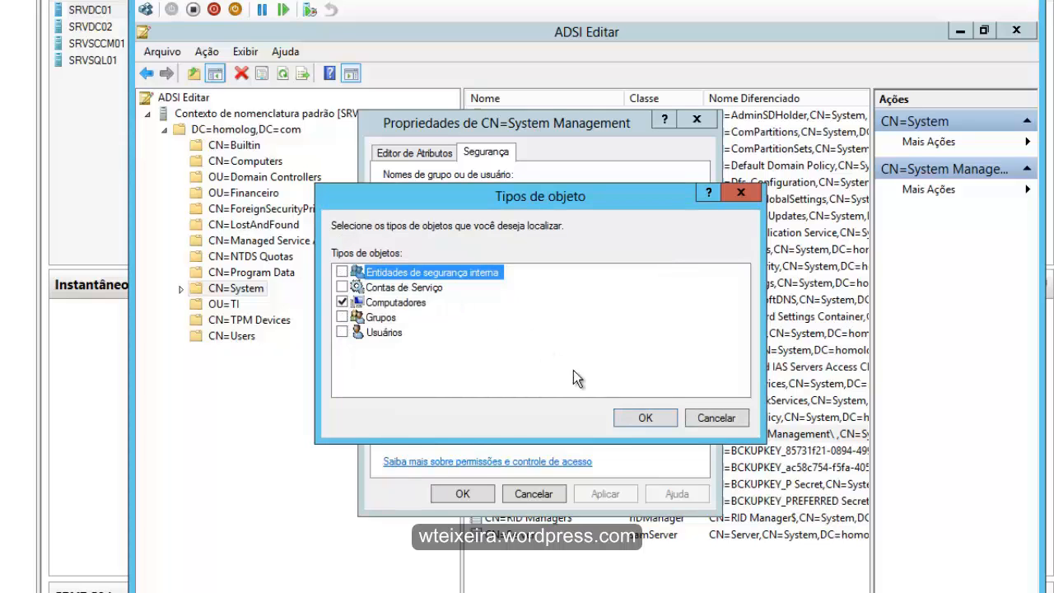
{"action": "left_click", "coordinate": [642, 418]}
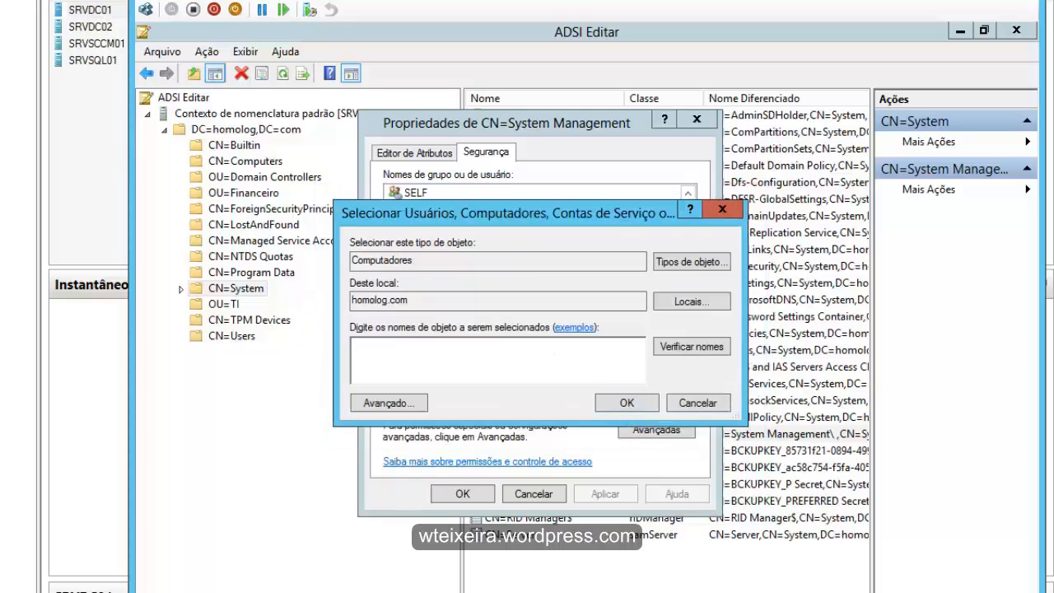
- Look up computers matching SRV, add SRVSCCM01 to the permission list, and allow it Controle total
{"action": "type", "text": "SRV"}
{"action": "left_click", "coordinate": [723, 346]}
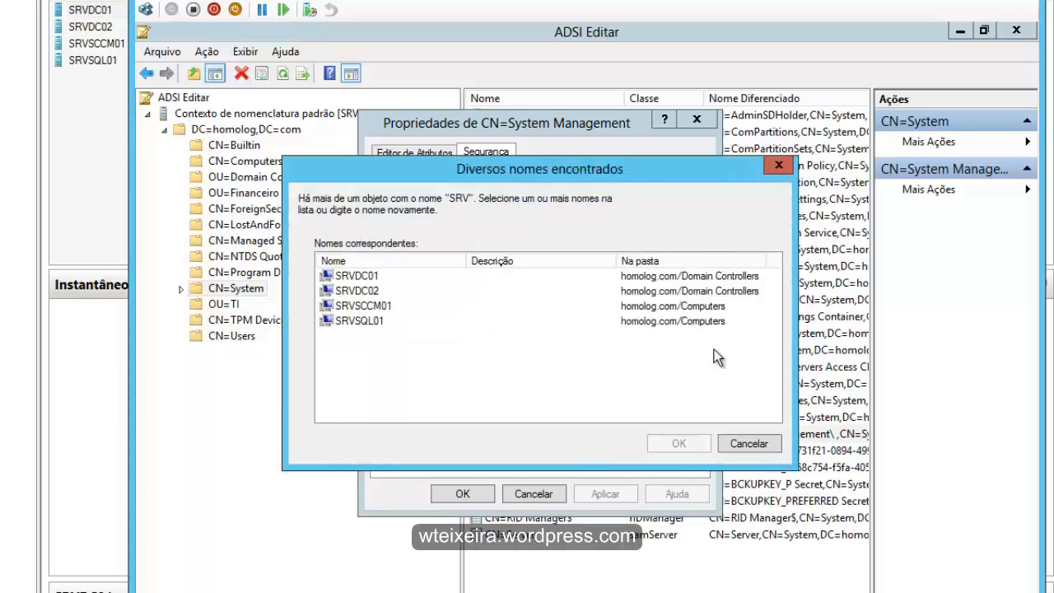
{"action": "left_click", "coordinate": [368, 308]}
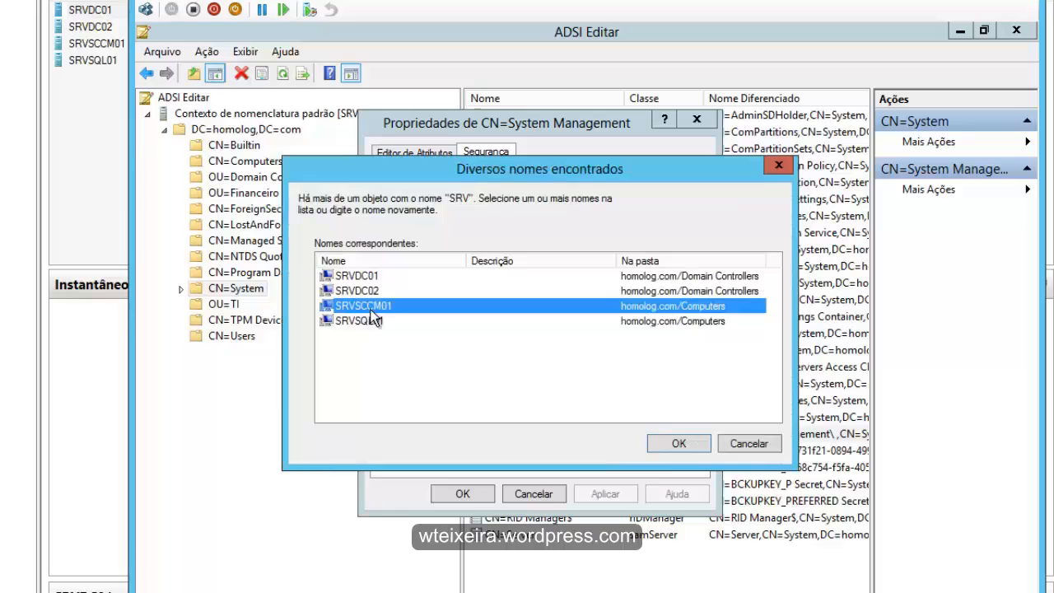
{"action": "left_click", "coordinate": [675, 443]}
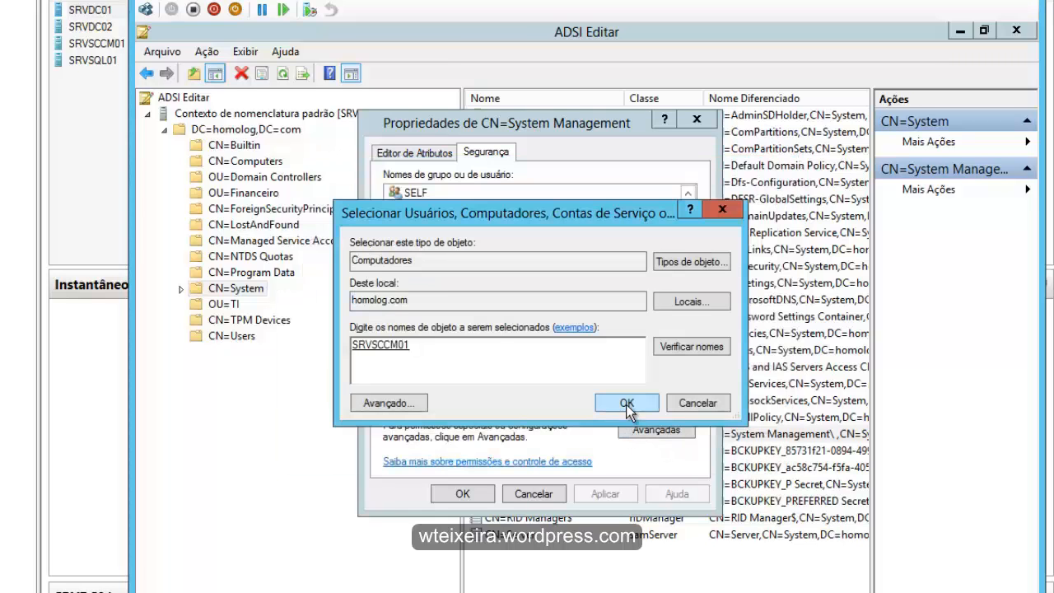
{"action": "left_click", "coordinate": [626, 403]}
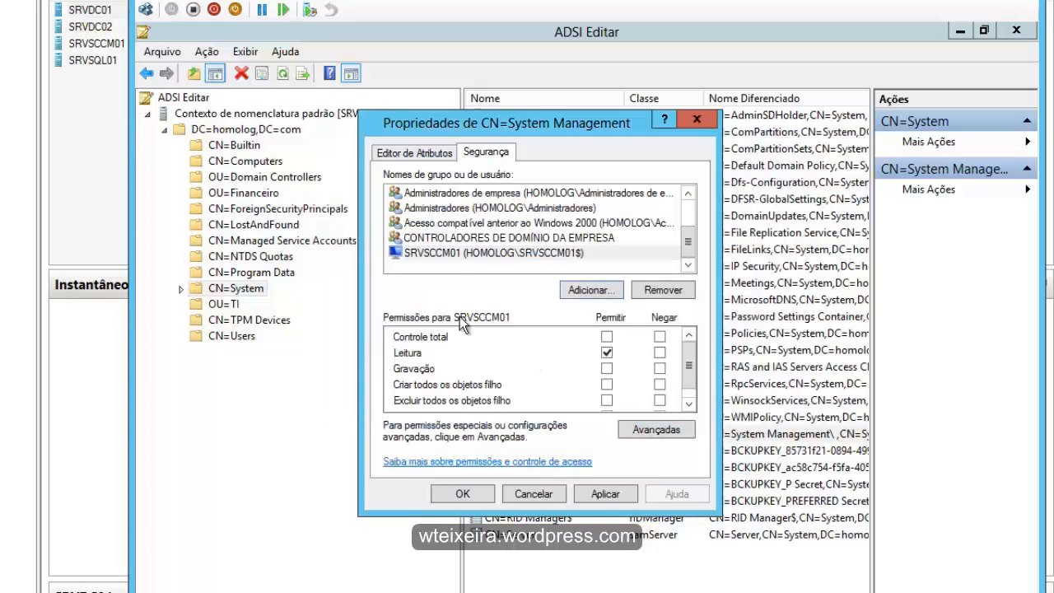
{"action": "left_click", "coordinate": [449, 251]}
{"action": "left_click", "coordinate": [606, 337]}
- In the advanced security settings of System Management, make the SRVSCCM01 permission entry apply to Este objeto e todos os descendentes
{"action": "left_click", "coordinate": [658, 430]}
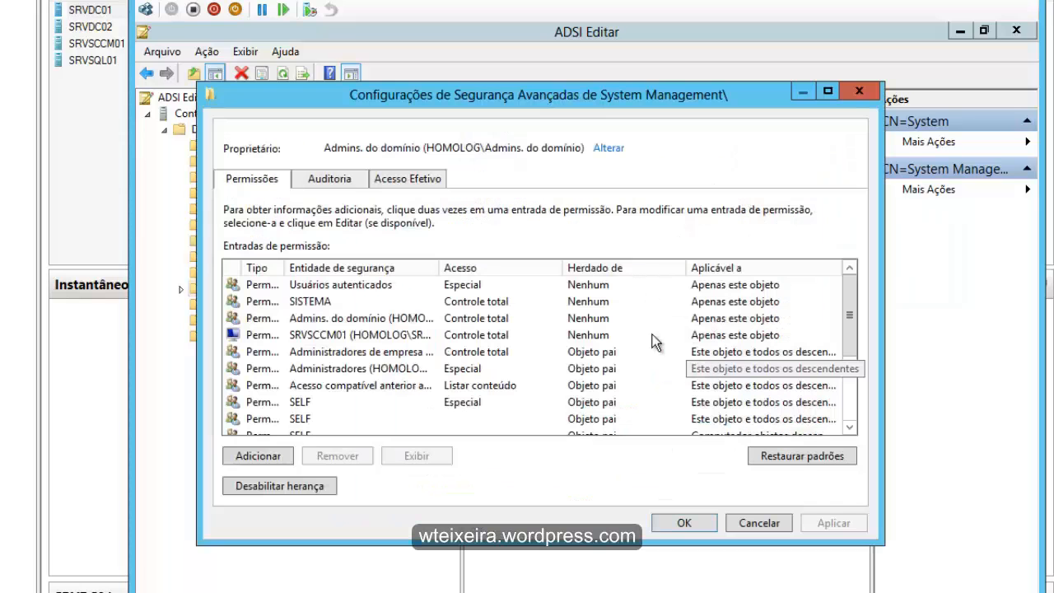
{"action": "left_click_drag", "start_coordinate": [458, 267], "coordinate": [559, 268]}
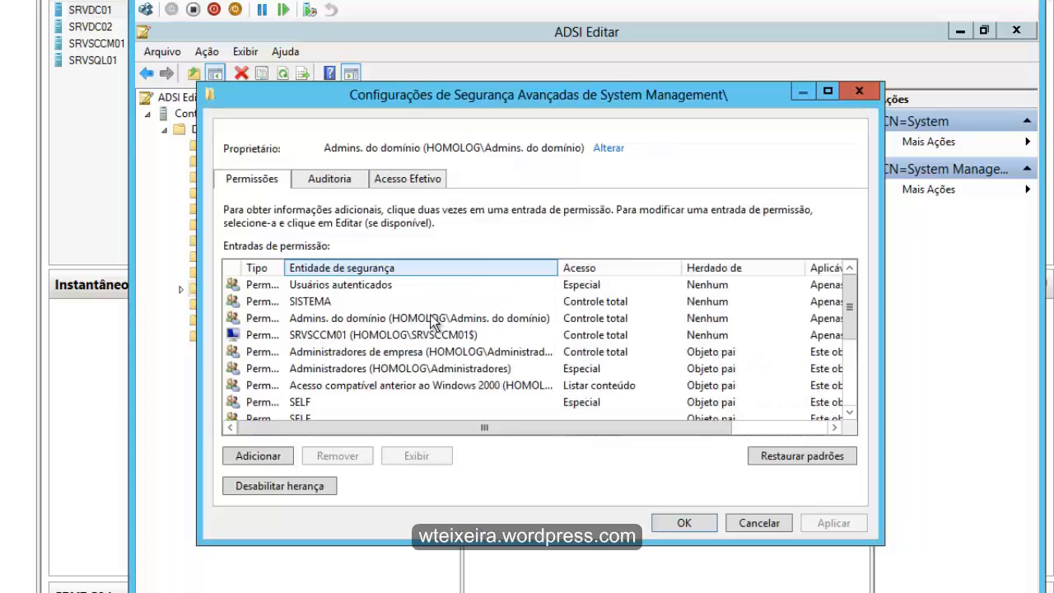
{"action": "left_click", "coordinate": [397, 338]}
{"action": "left_click_drag", "start_coordinate": [286, 263], "coordinate": [363, 265]}
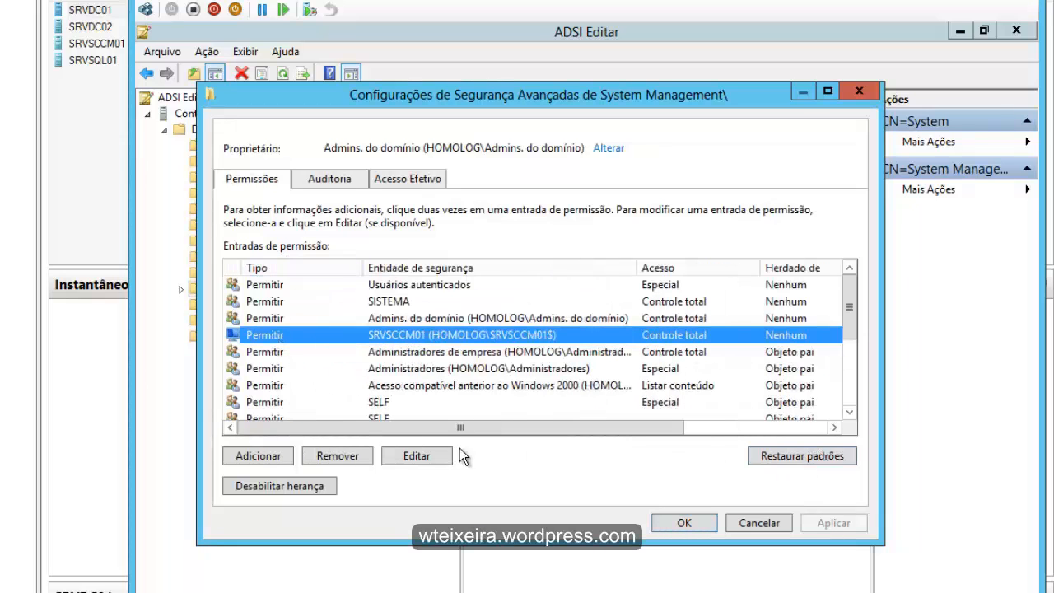
{"action": "left_click", "coordinate": [426, 456]}
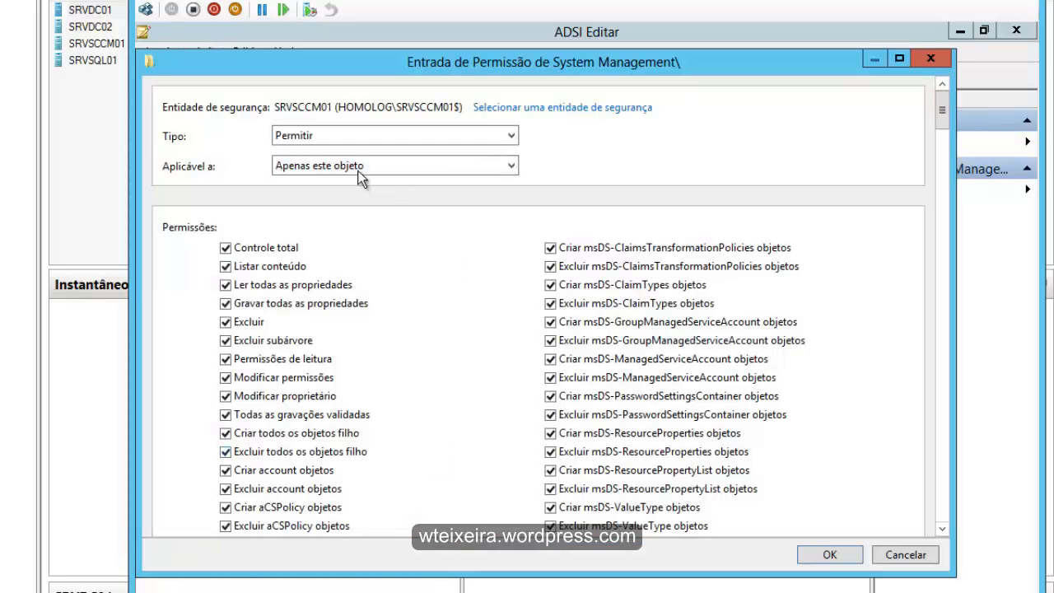
{"action": "left_click", "coordinate": [510, 166]}
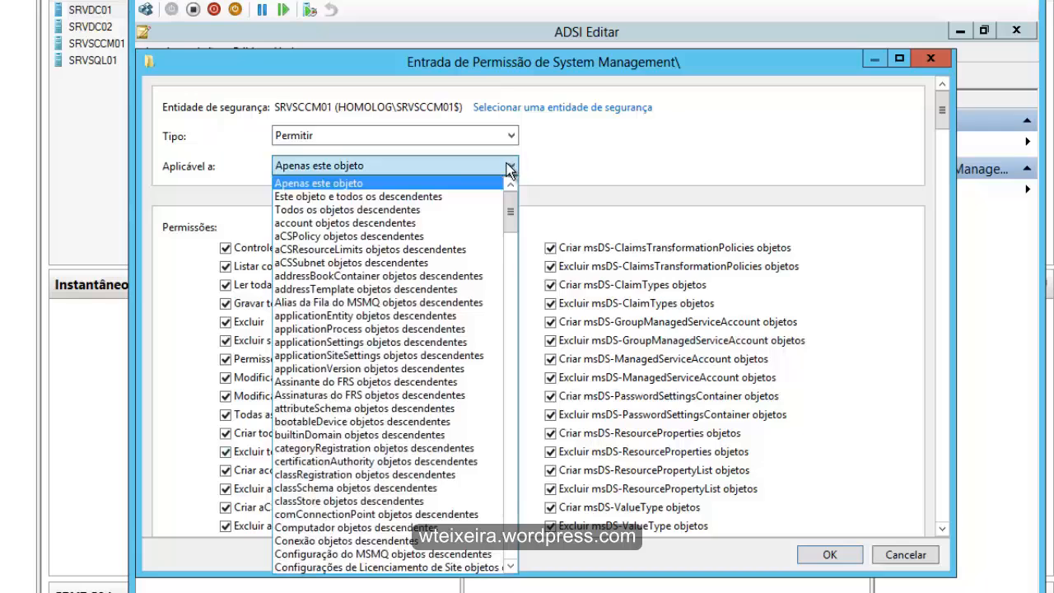
{"action": "left_click", "coordinate": [426, 195]}
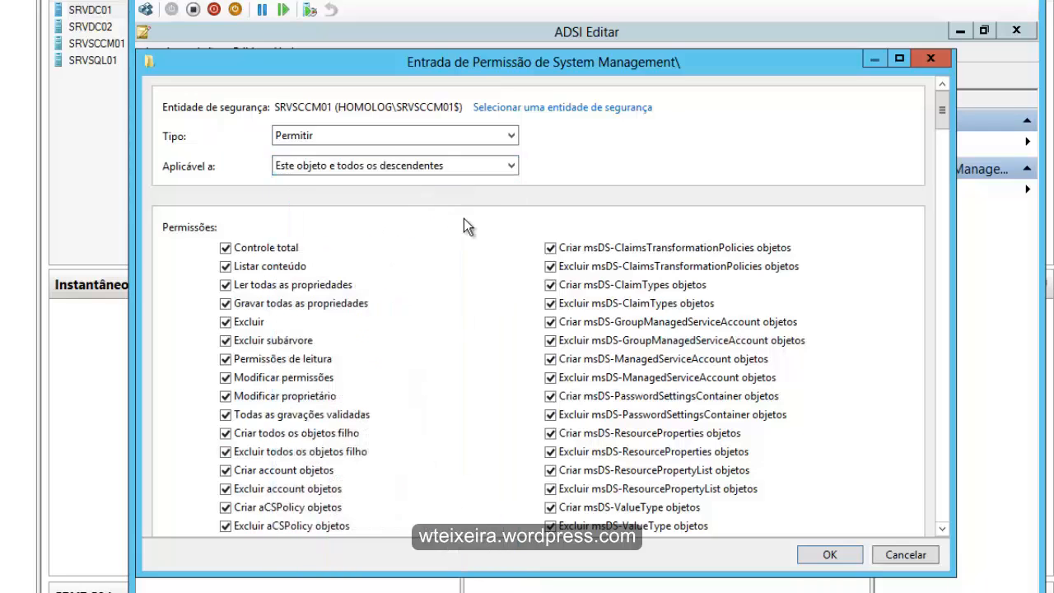
{"action": "left_click", "coordinate": [828, 557]}
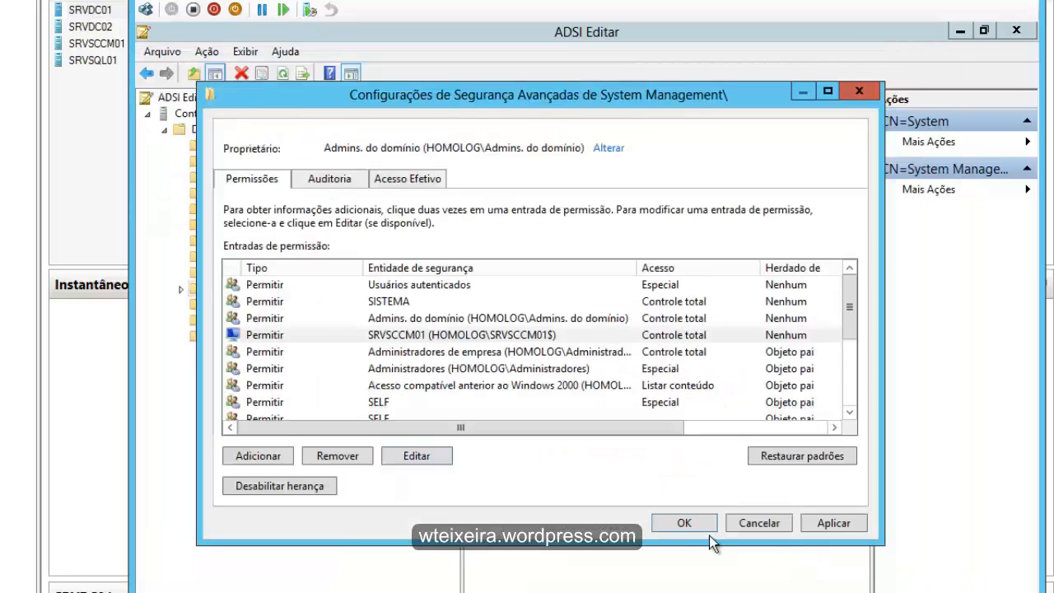
{"action": "left_click", "coordinate": [695, 524]}
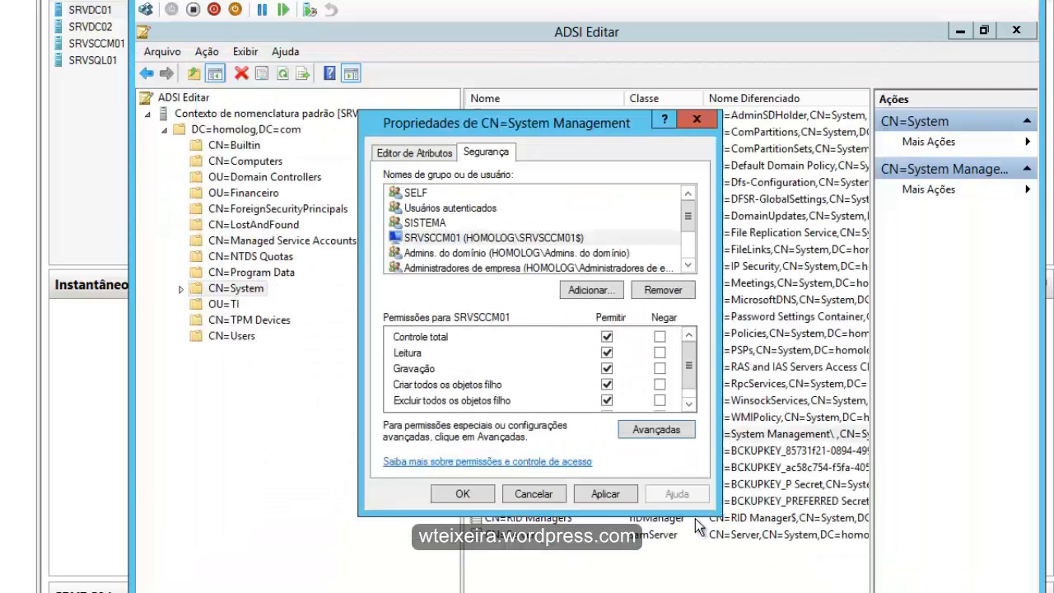
- Apply the permission changes to CN=System Management, accept its properties and close ADSI Editar
{"action": "left_click", "coordinate": [605, 494]}
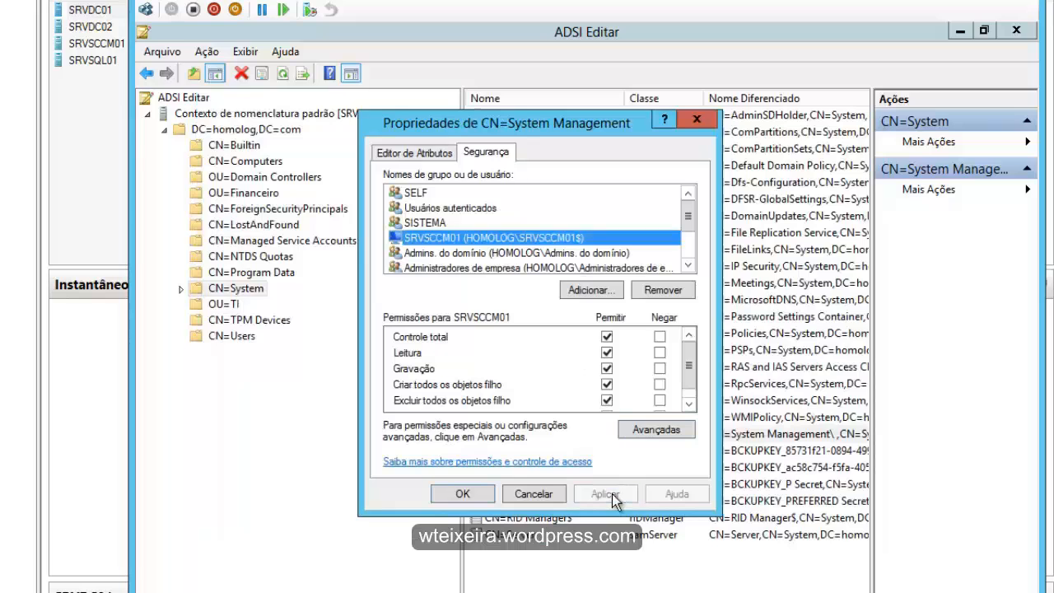
{"action": "left_click", "coordinate": [467, 496]}
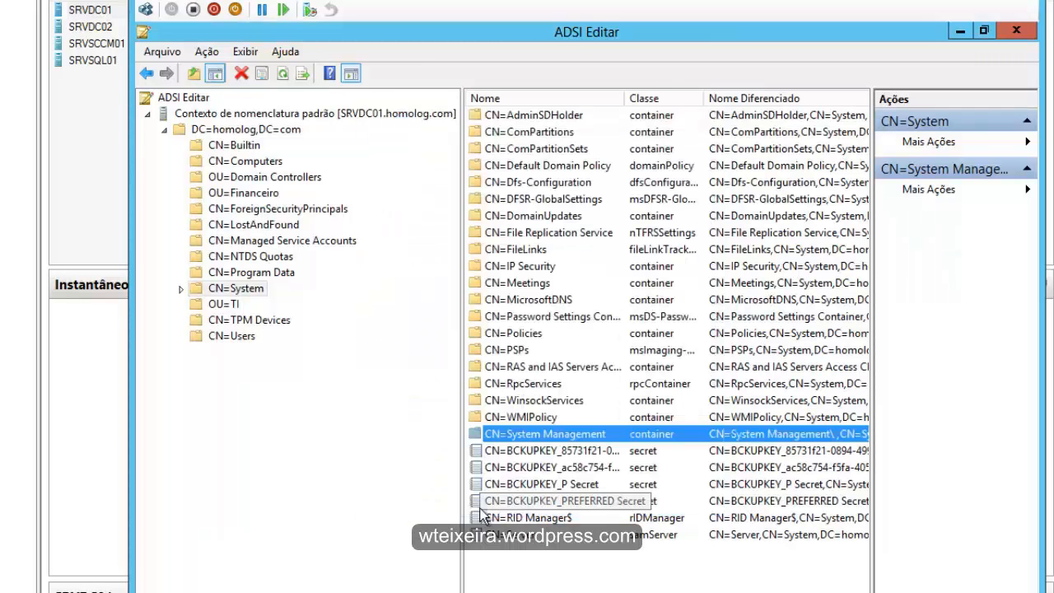
{"action": "left_click", "coordinate": [631, 567]}
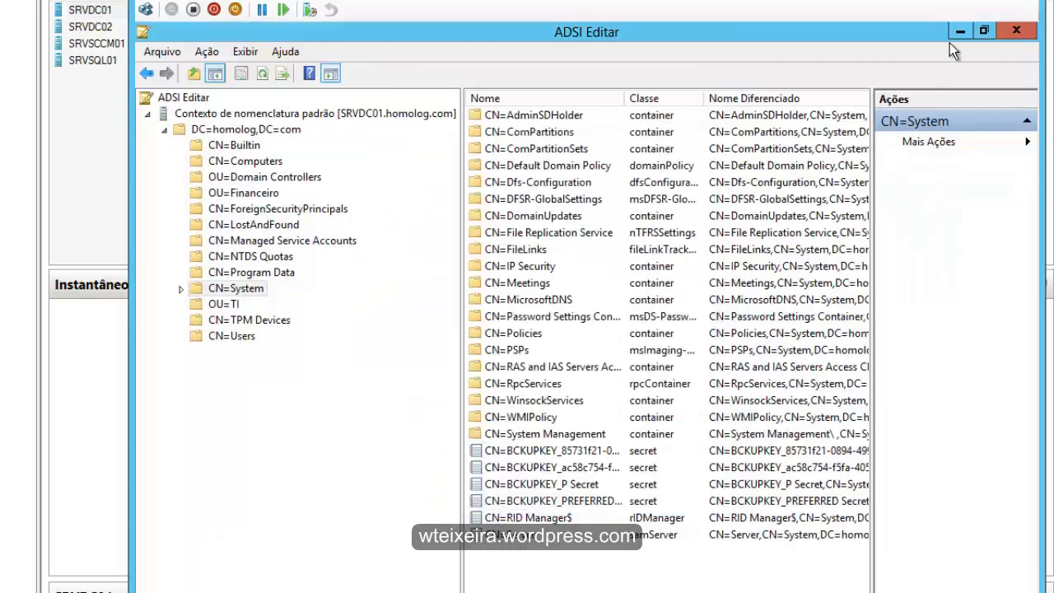
{"action": "left_click", "coordinate": [1016, 33]}
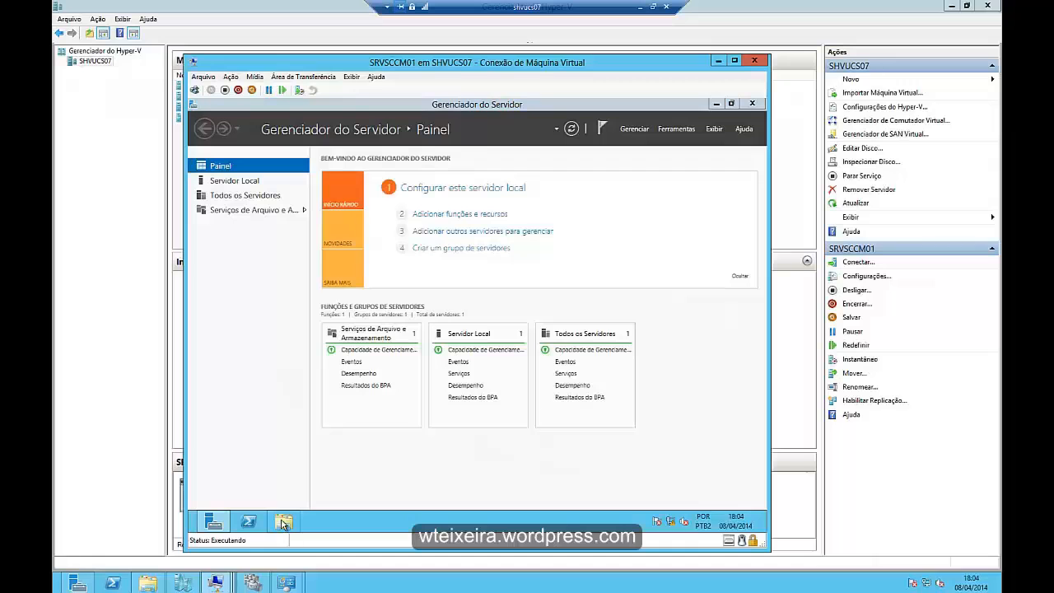
- On SRVSCCM01, check the contents of the DVD drive D: in File Explorer and close the Explorer windows
{"action": "left_click", "coordinate": [282, 522]}
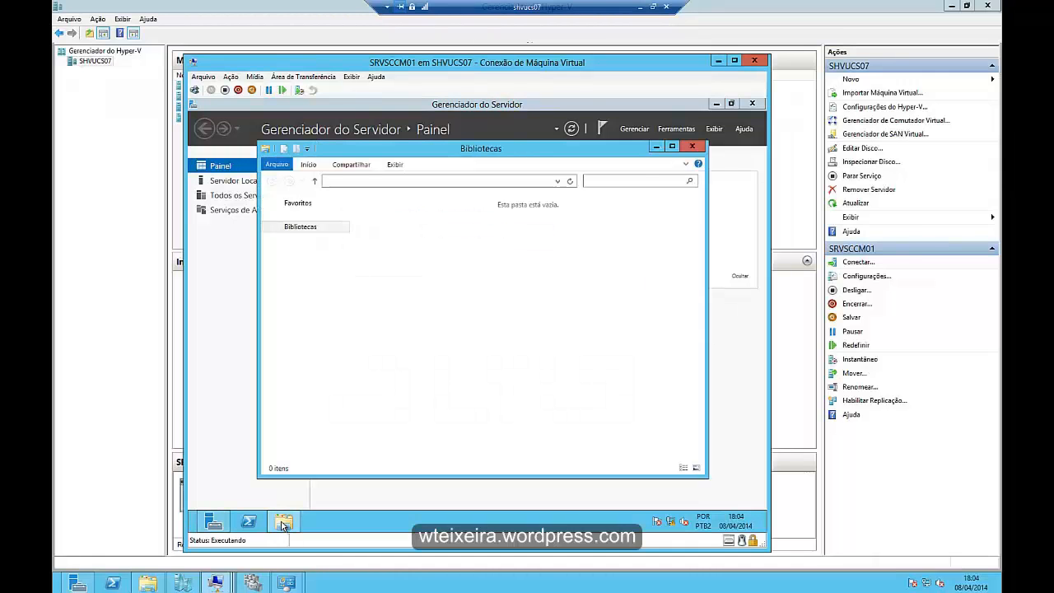
{"action": "left_click", "coordinate": [297, 336]}
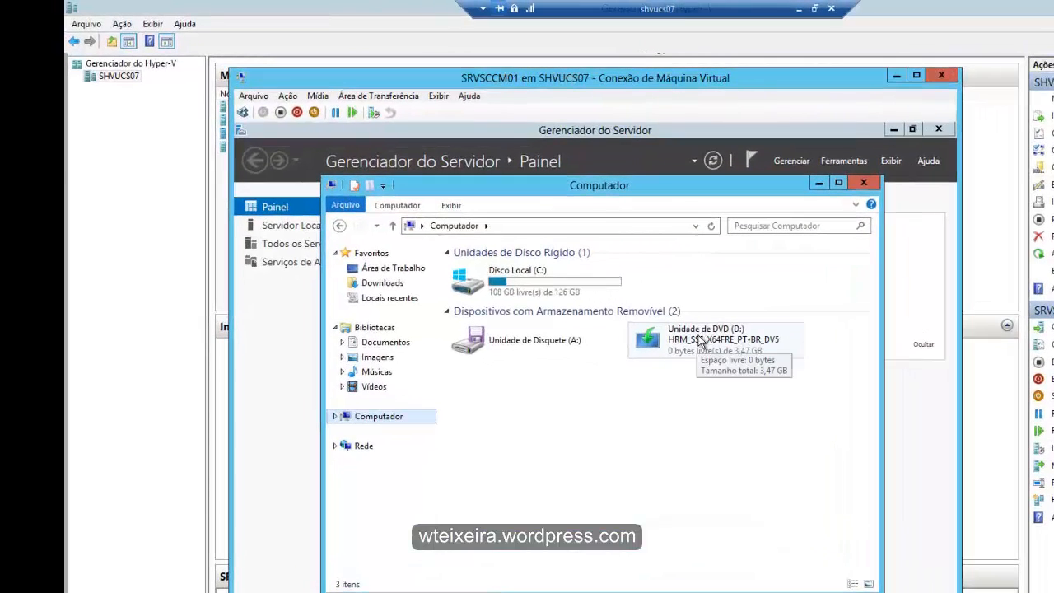
{"action": "right_click", "coordinate": [701, 340]}
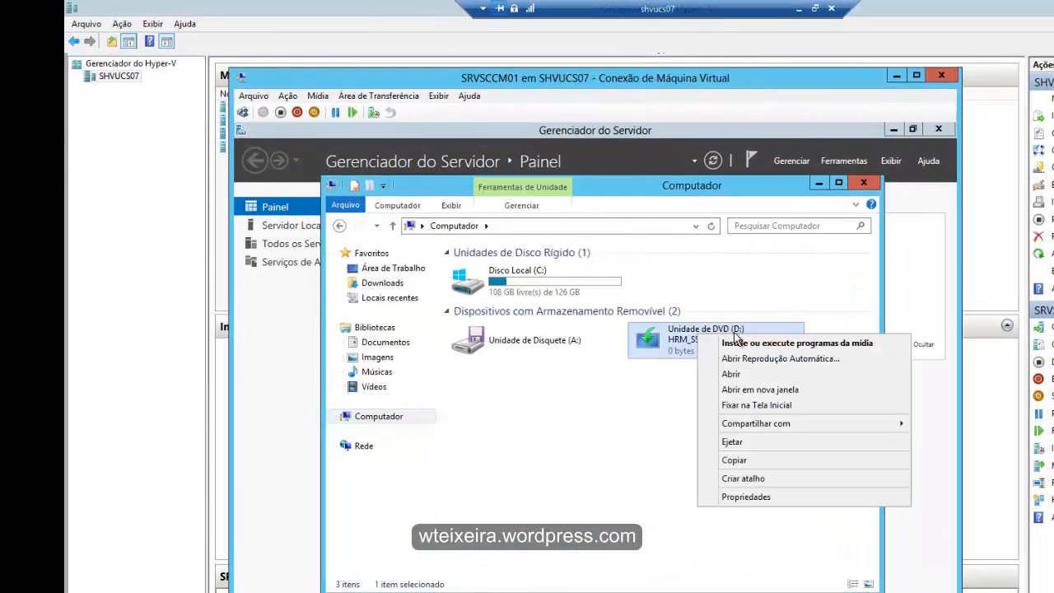
{"action": "left_click", "coordinate": [777, 390]}
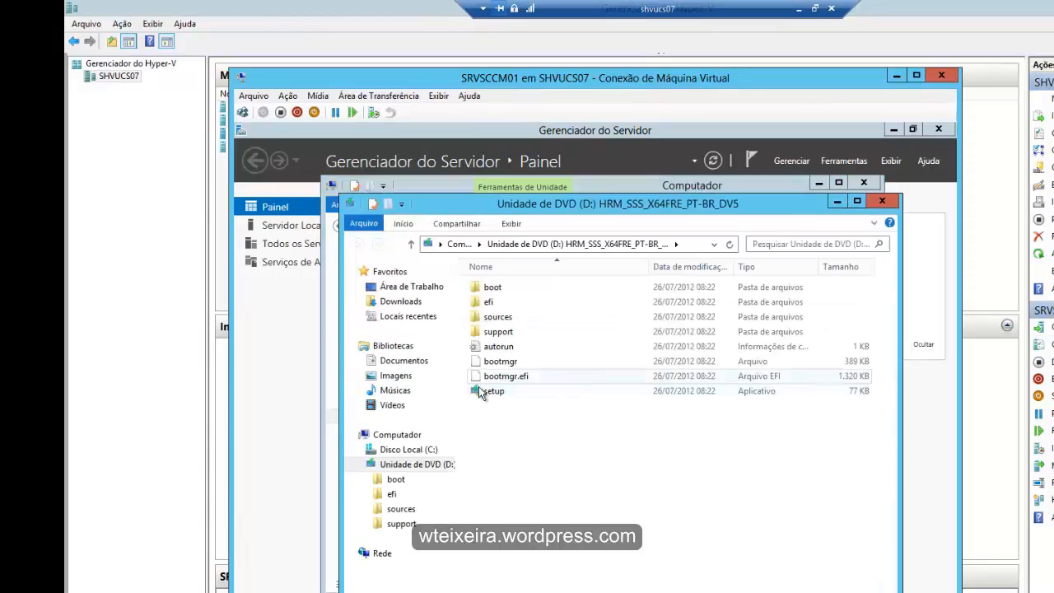
{"action": "left_click", "coordinate": [882, 201]}
{"action": "left_click", "coordinate": [863, 182]}
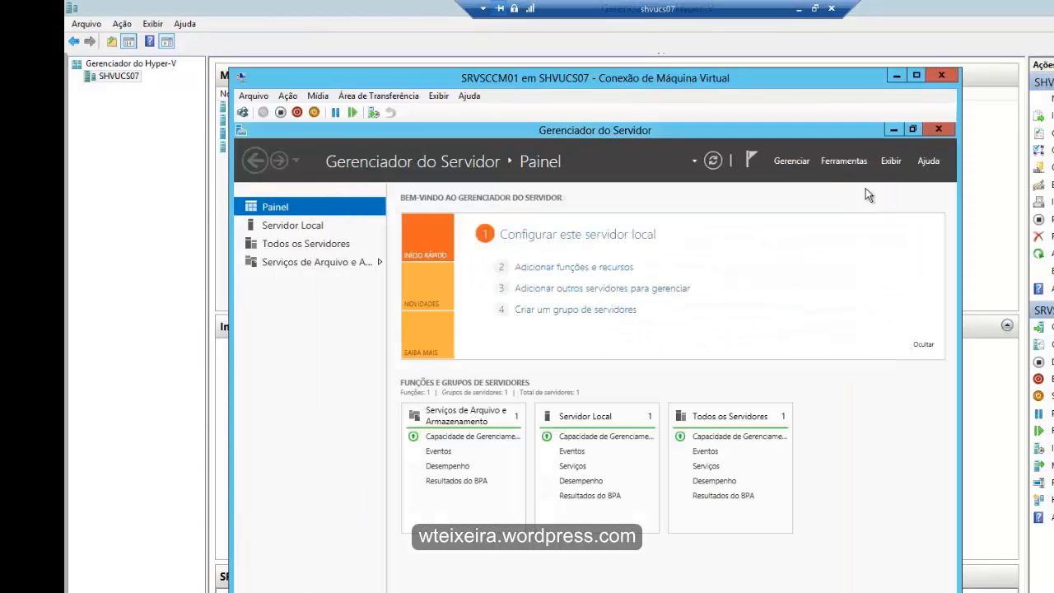
- Start adding roles and features in Gerenciador do Servidor with Instalação baseada em função ou recurso on SRVSCCM01, leaving the server roles unselected
{"action": "left_click", "coordinate": [835, 160]}
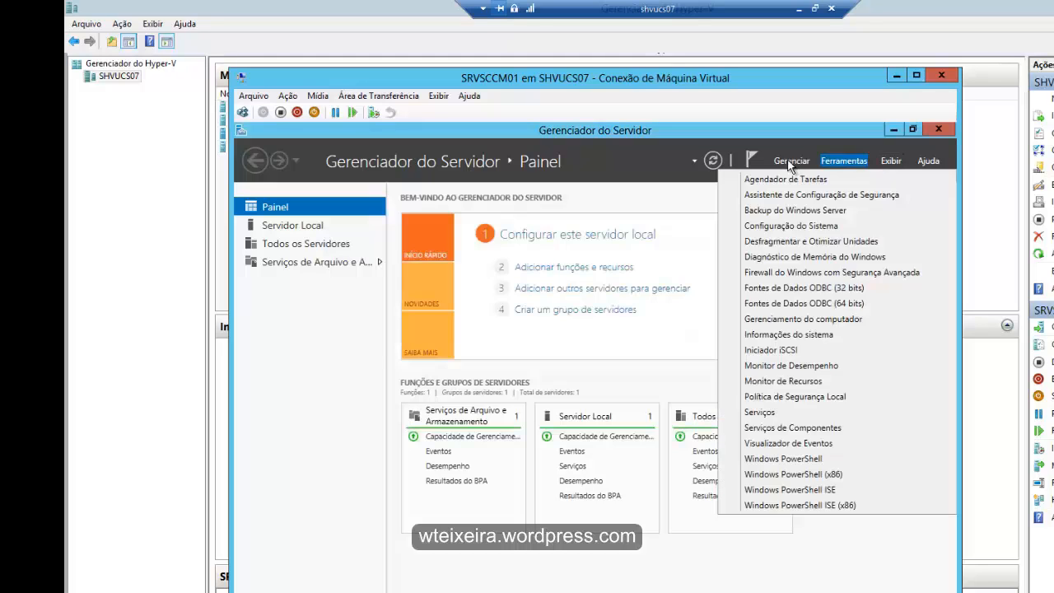
{"action": "left_click", "coordinate": [787, 160]}
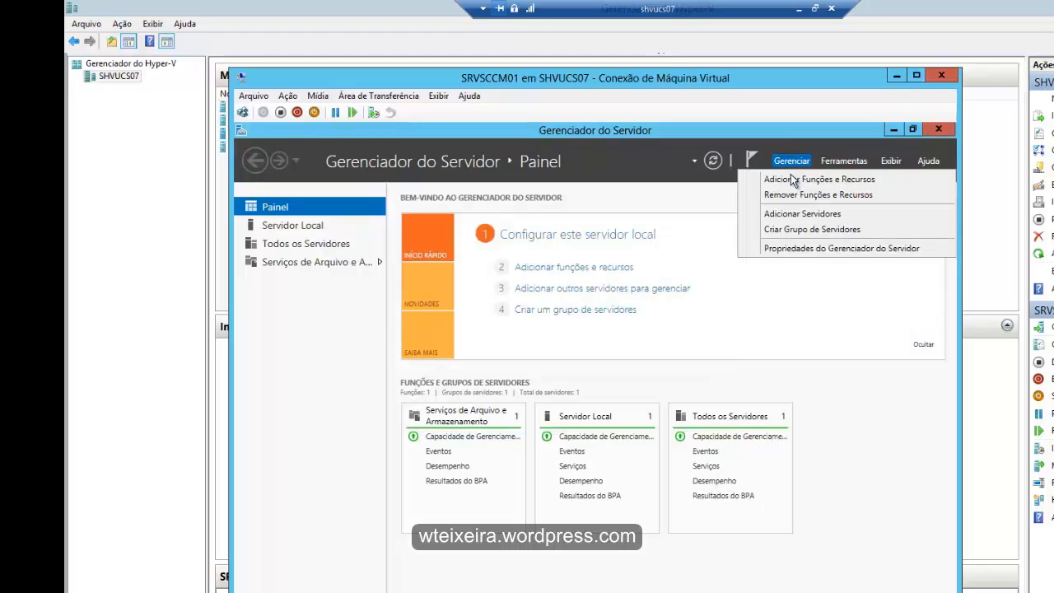
{"action": "left_click", "coordinate": [790, 175]}
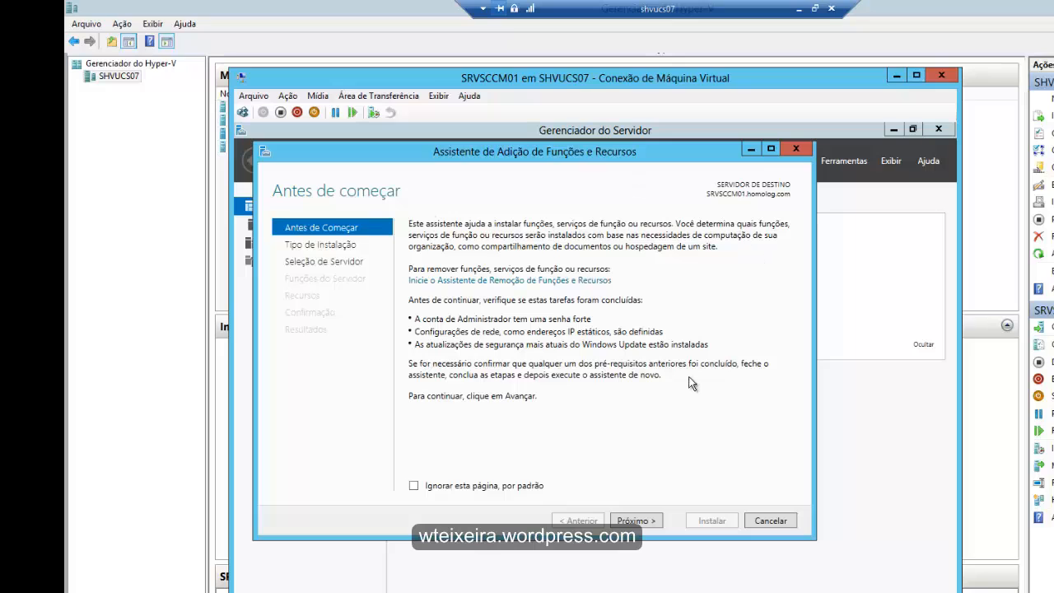
{"action": "left_click", "coordinate": [643, 521]}
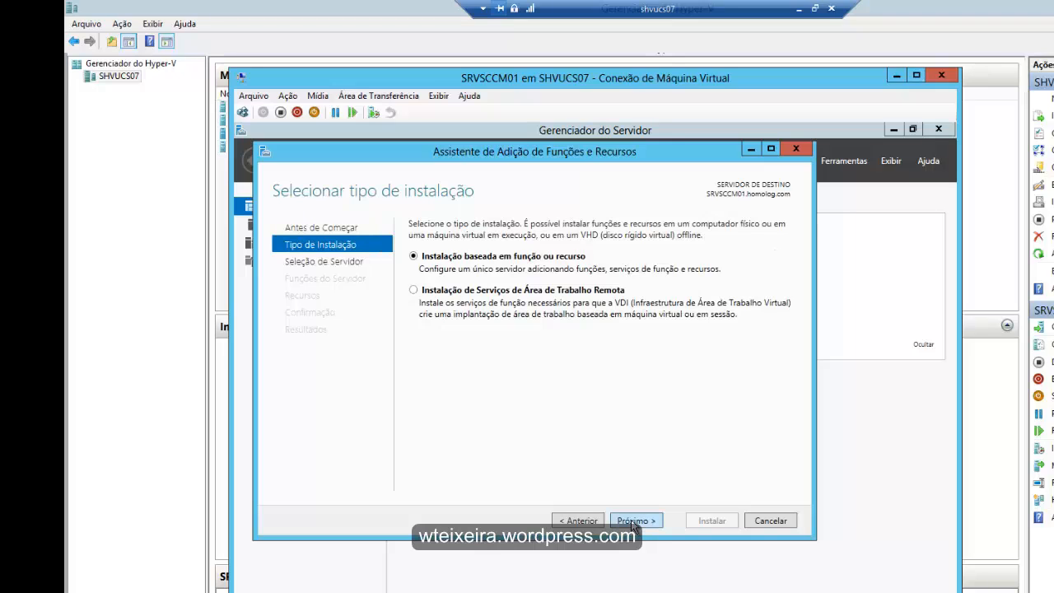
{"action": "left_click", "coordinate": [633, 522]}
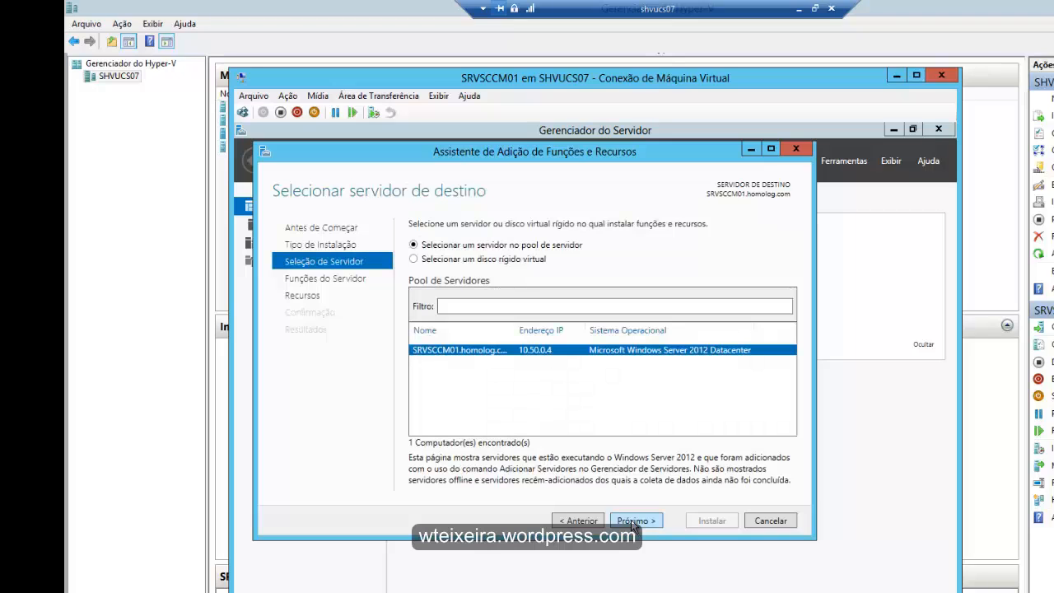
{"action": "left_click", "coordinate": [633, 521]}
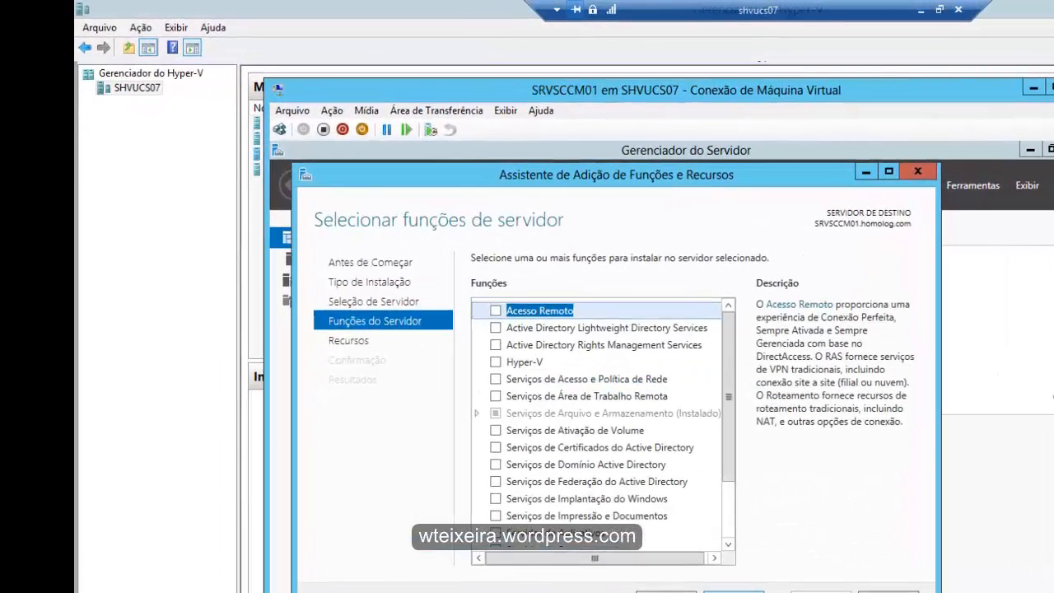
{"action": "left_click_drag", "start_coordinate": [727, 425], "coordinate": [715, 554]}
{"action": "left_click", "coordinate": [733, 591]}
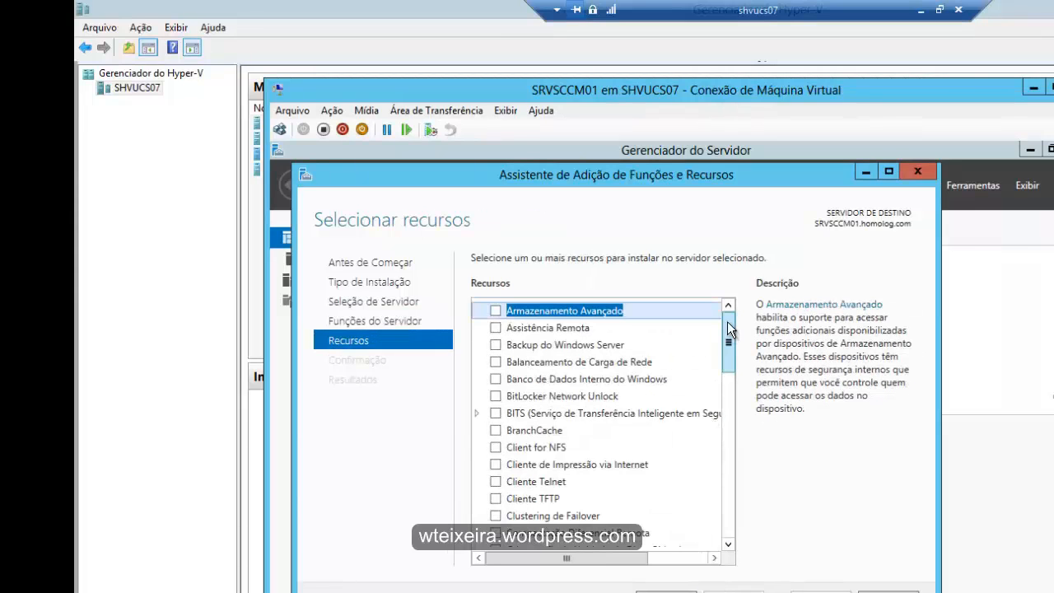
- Select Recursos do .NET Framework 3.5 for installation and proceed to the confirmation of the selections
{"action": "left_click_drag", "start_coordinate": [729, 329], "coordinate": [721, 430]}
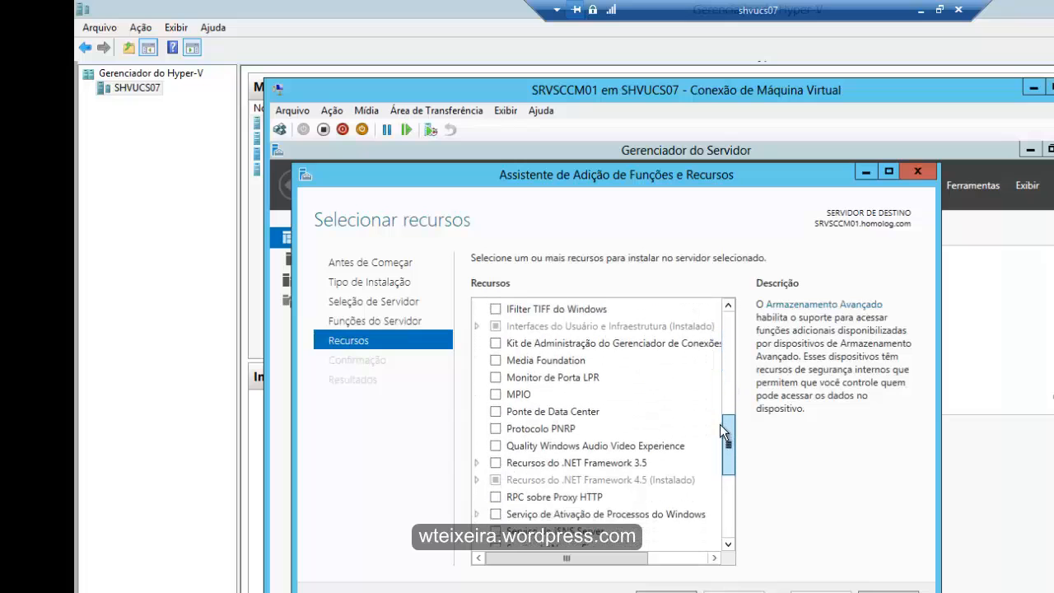
{"action": "left_click", "coordinate": [498, 465]}
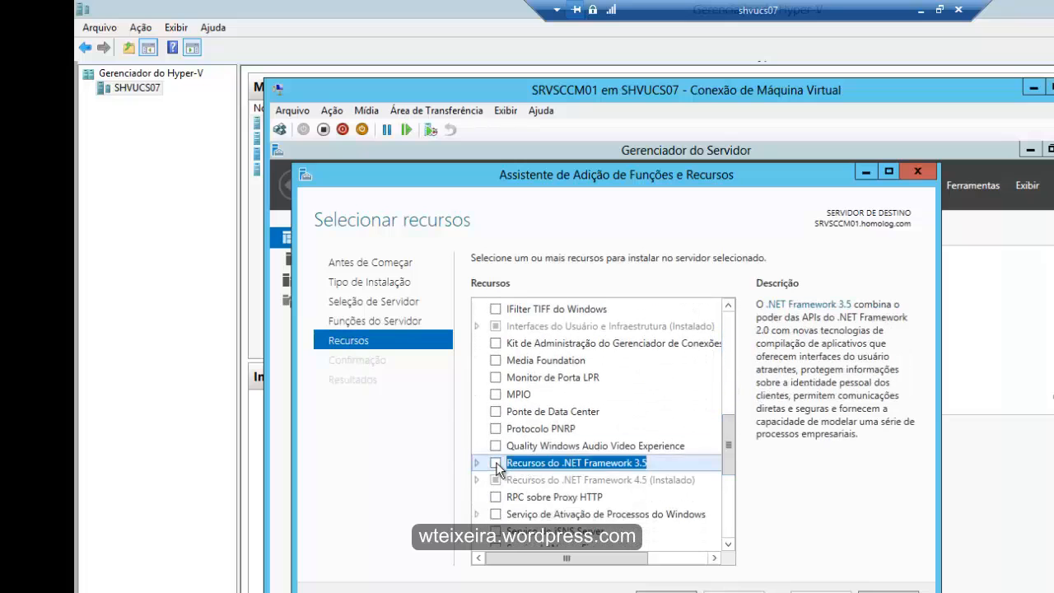
{"action": "left_click", "coordinate": [496, 464]}
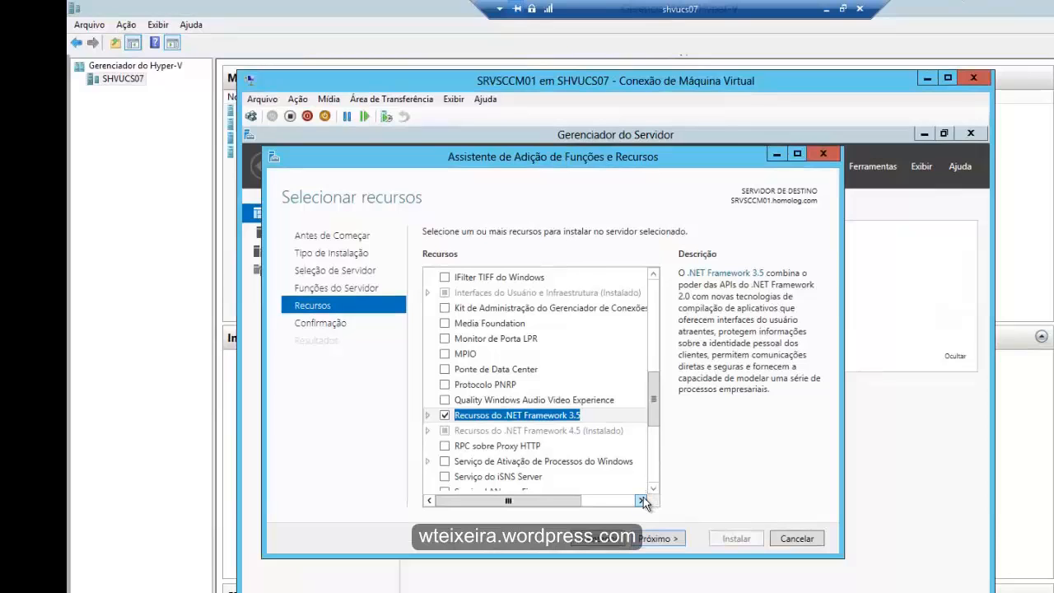
{"action": "left_click", "coordinate": [657, 538]}
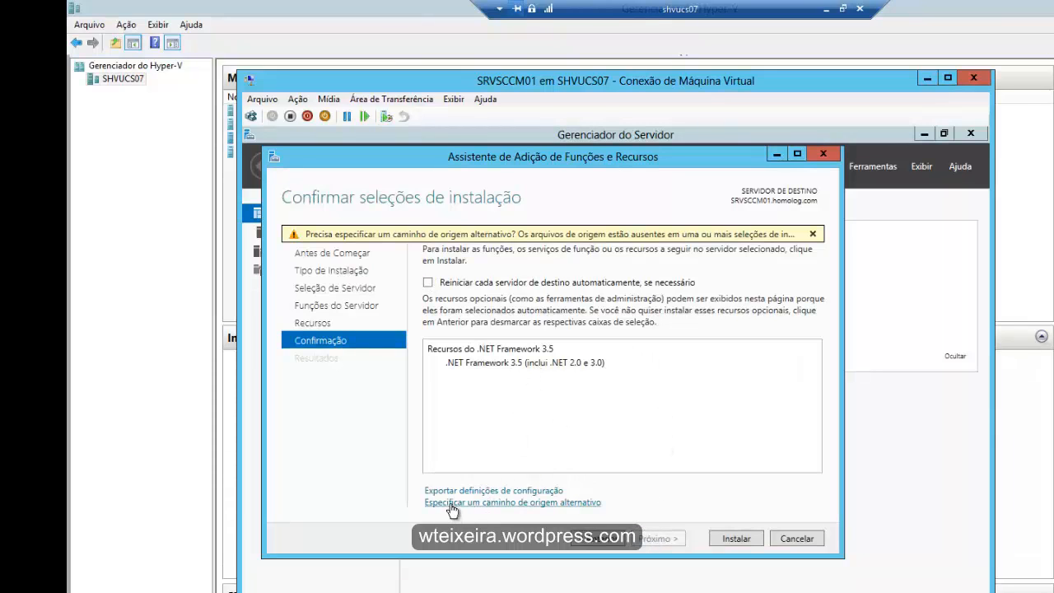
- Specify D:\Sources\SxS as the alternate source path and start installing .NET Framework 3.5
{"action": "left_click", "coordinate": [555, 505]}
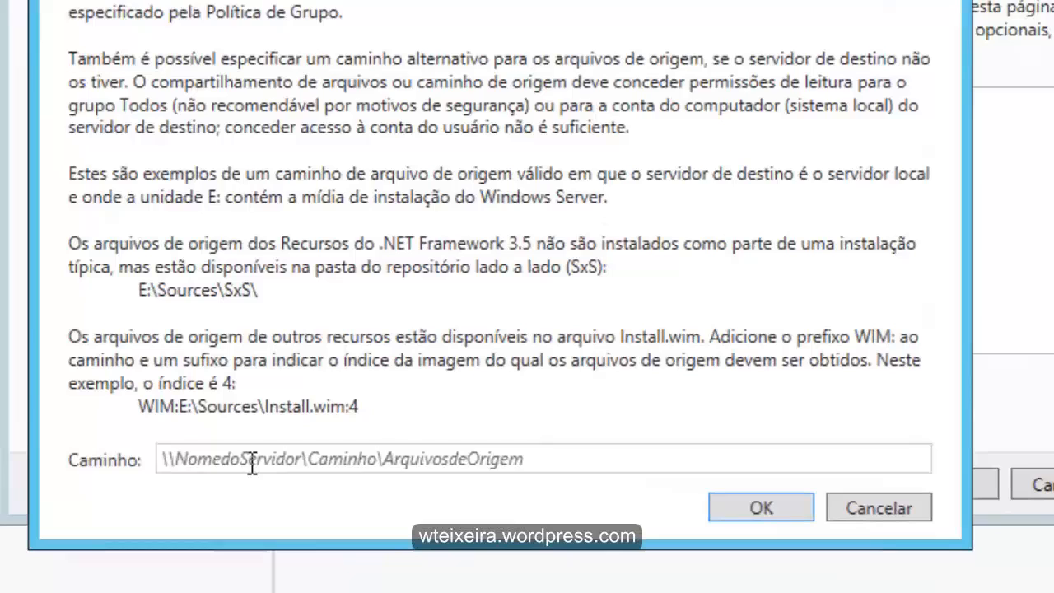
{"action": "left_click", "coordinate": [326, 506]}
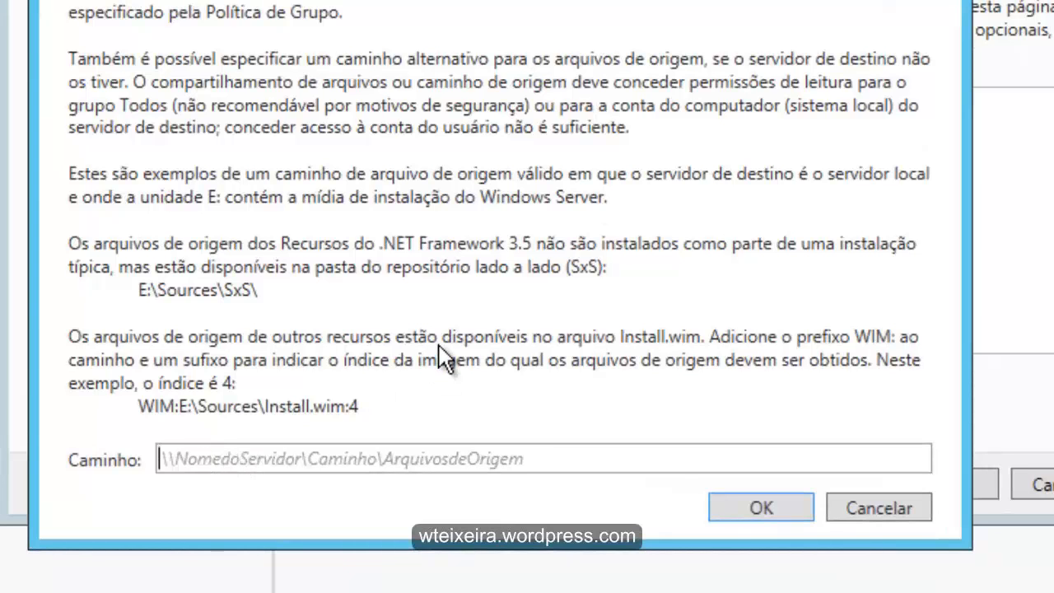
{"action": "type", "text": "D:"}
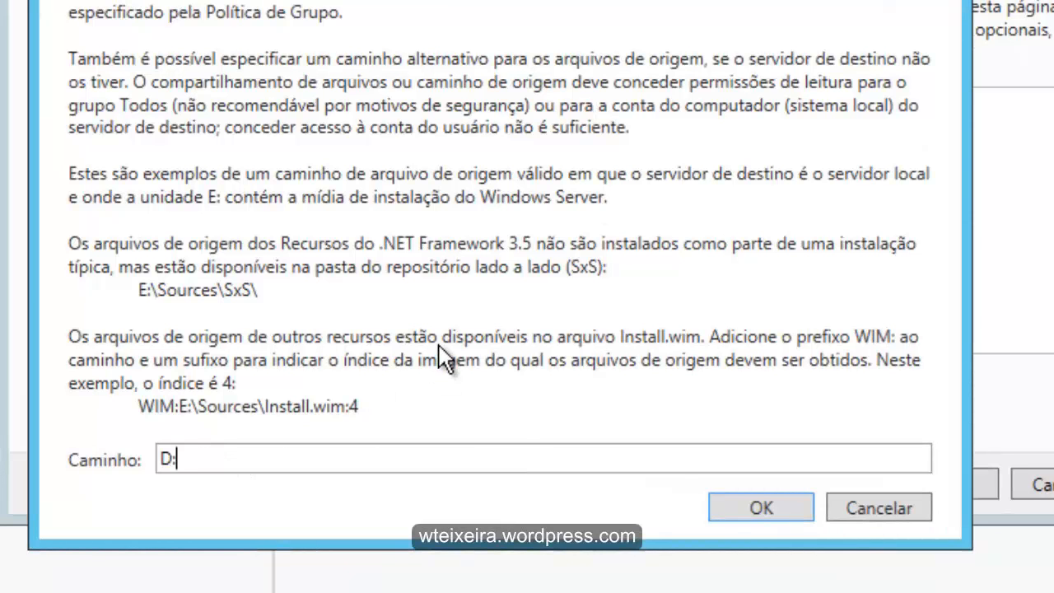
{"action": "type", "text": "\\Sources"}
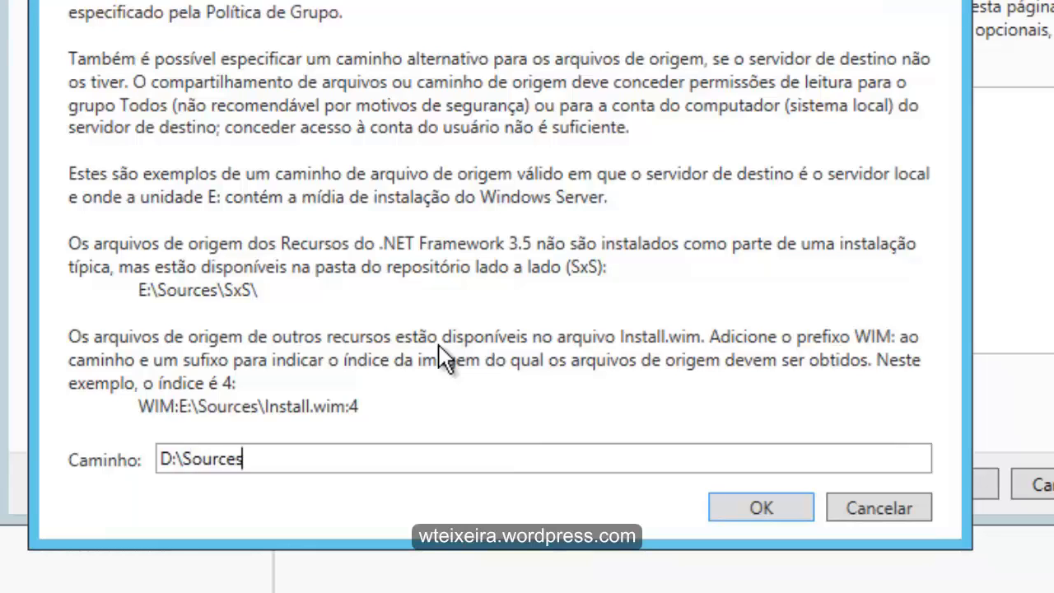
{"action": "type", "text": "\\SxS"}
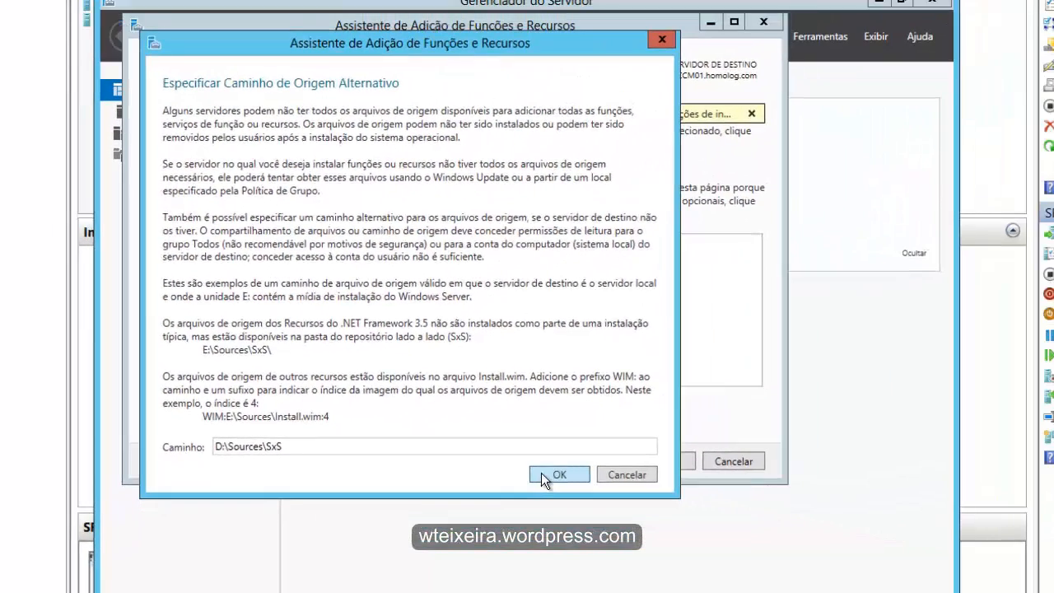
{"action": "left_click", "coordinate": [558, 474]}
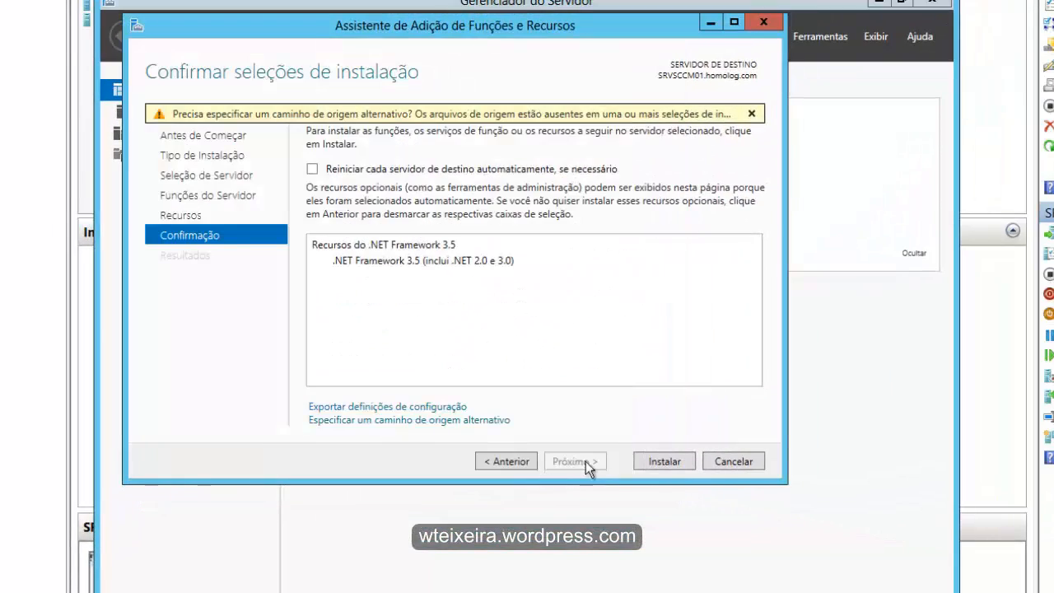
{"action": "left_click", "coordinate": [665, 458]}
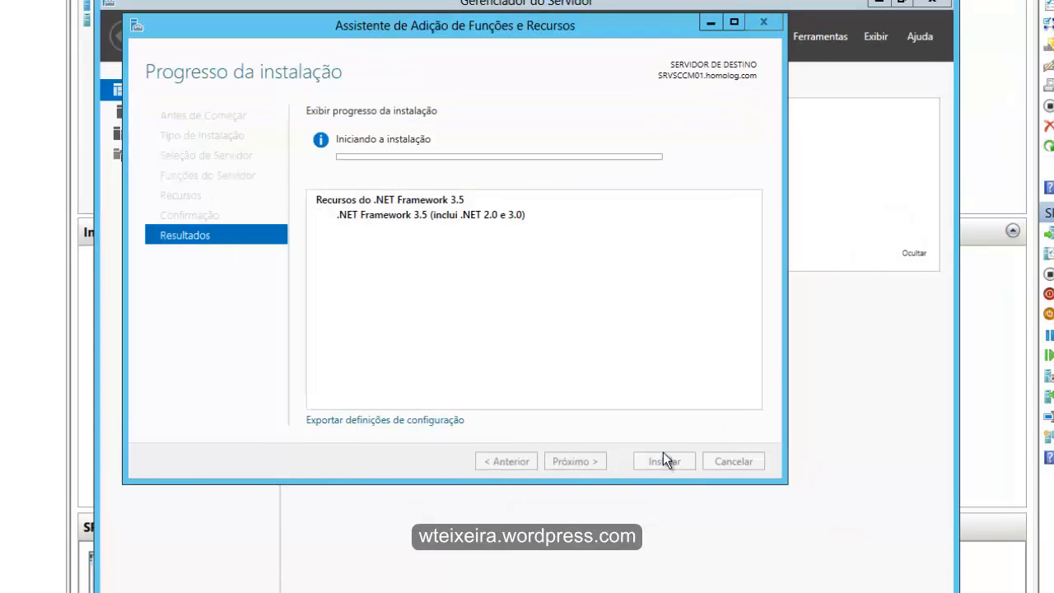
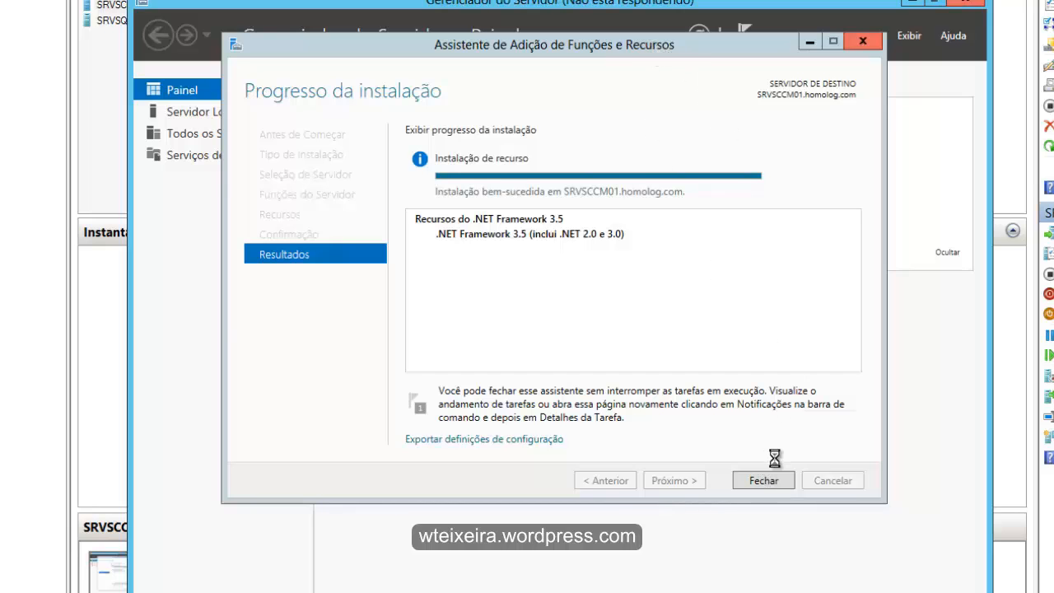
- Close the completed .NET Framework 3.5 installation wizard and open Disco Local (C:) in File Explorer on SRVSCCM01
{"action": "left_click", "coordinate": [760, 485]}
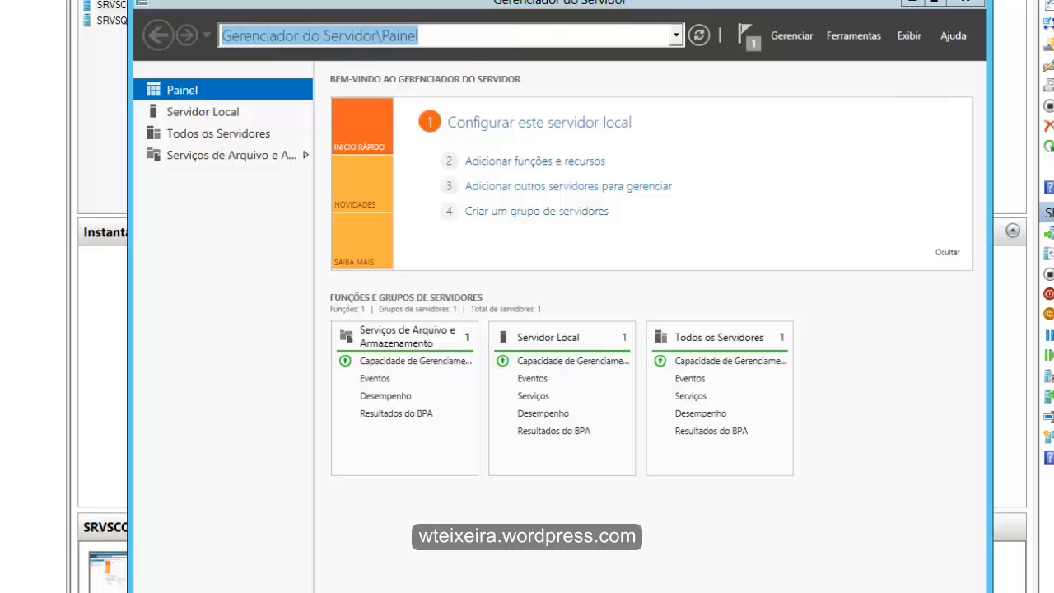
{"action": "left_click", "coordinate": [294, 587]}
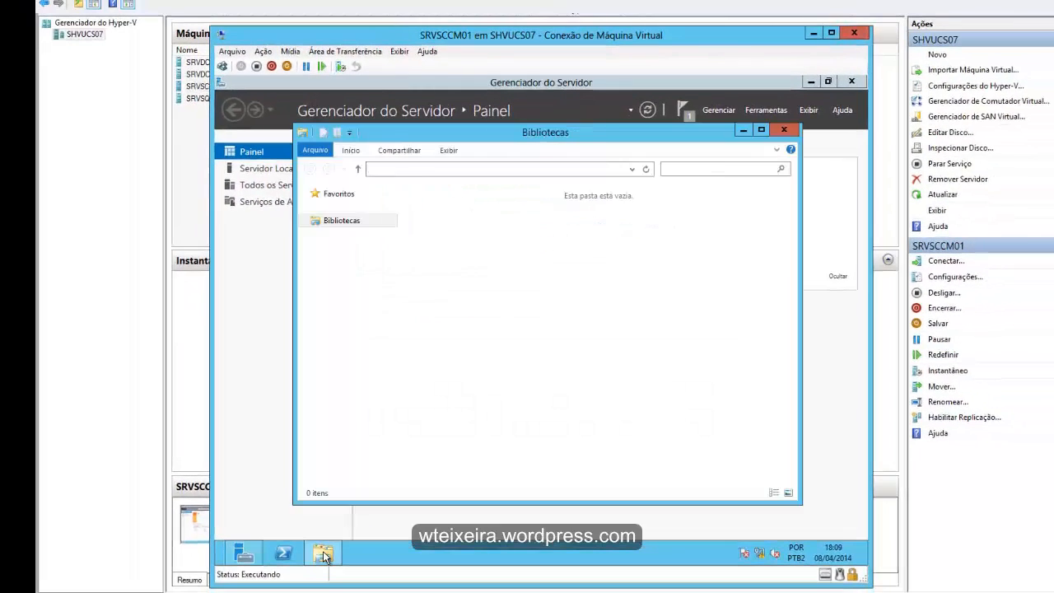
{"action": "left_click", "coordinate": [349, 344]}
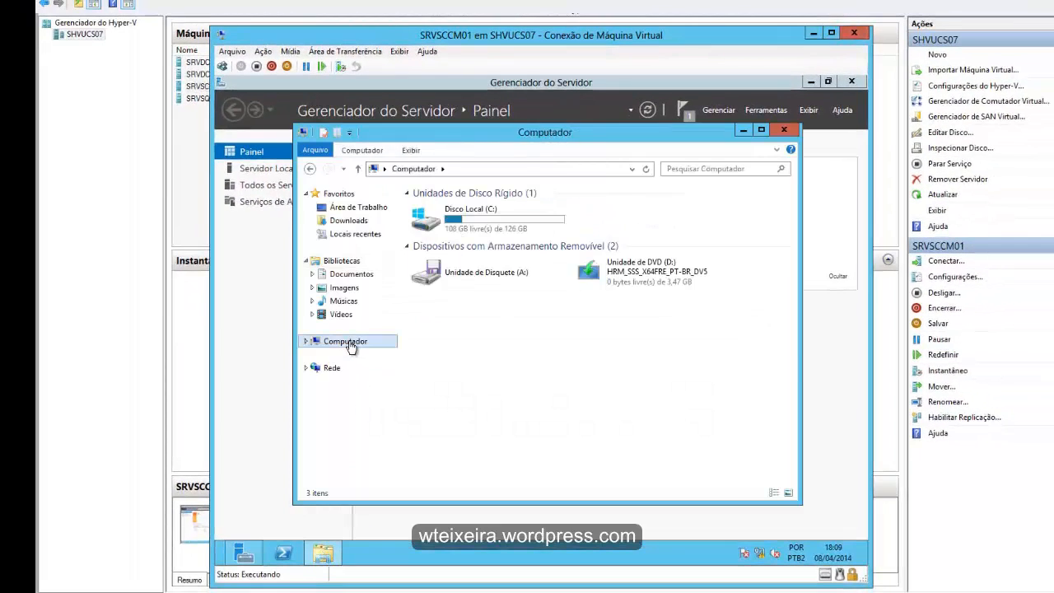
{"action": "double_click", "coordinate": [452, 217]}
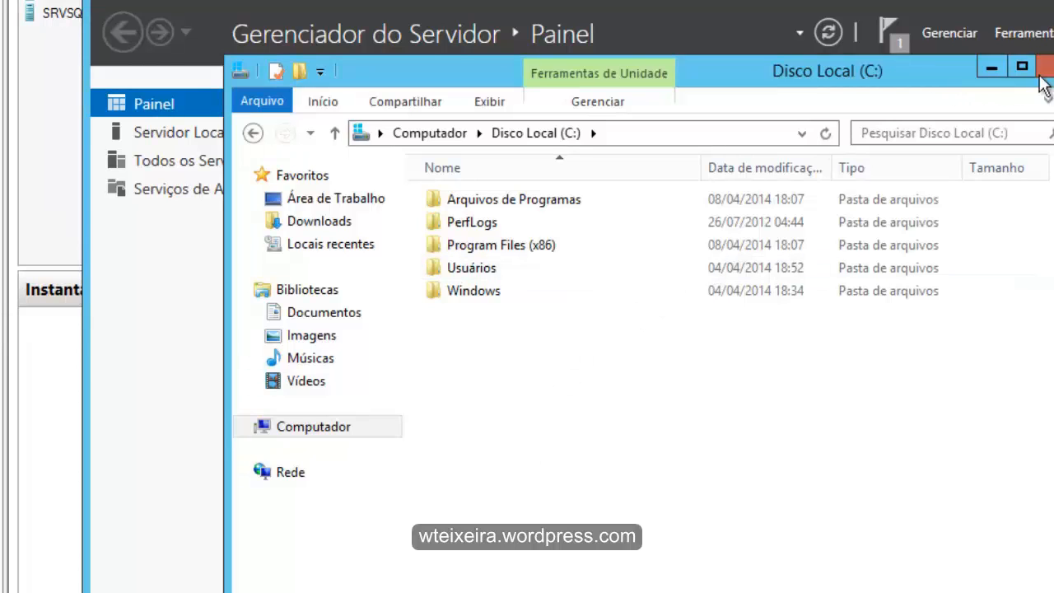
- Create a folder named WSUS in the root of Disco Local (C:) and close the Explorer window
{"action": "right_click", "coordinate": [492, 392]}
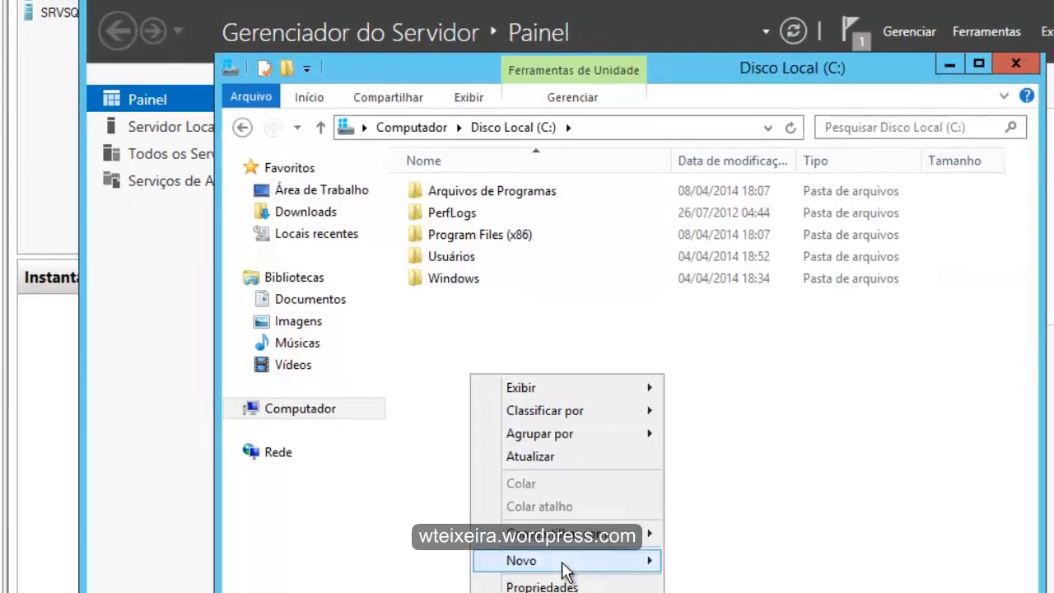
{"action": "mouse_move", "coordinate": [568, 584]}
{"action": "left_click", "coordinate": [651, 514]}
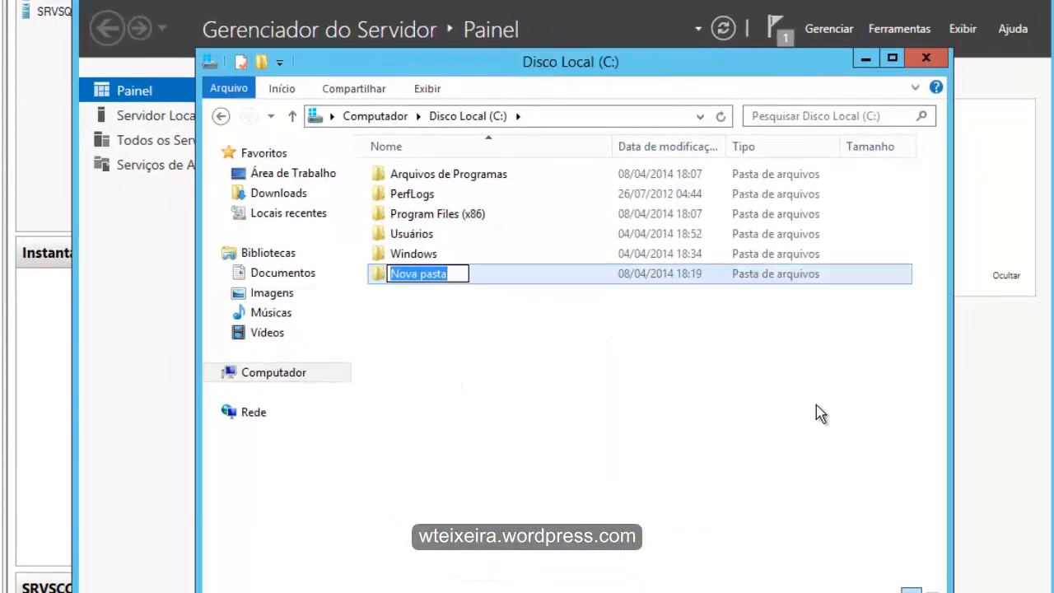
{"action": "type", "text": "W"}
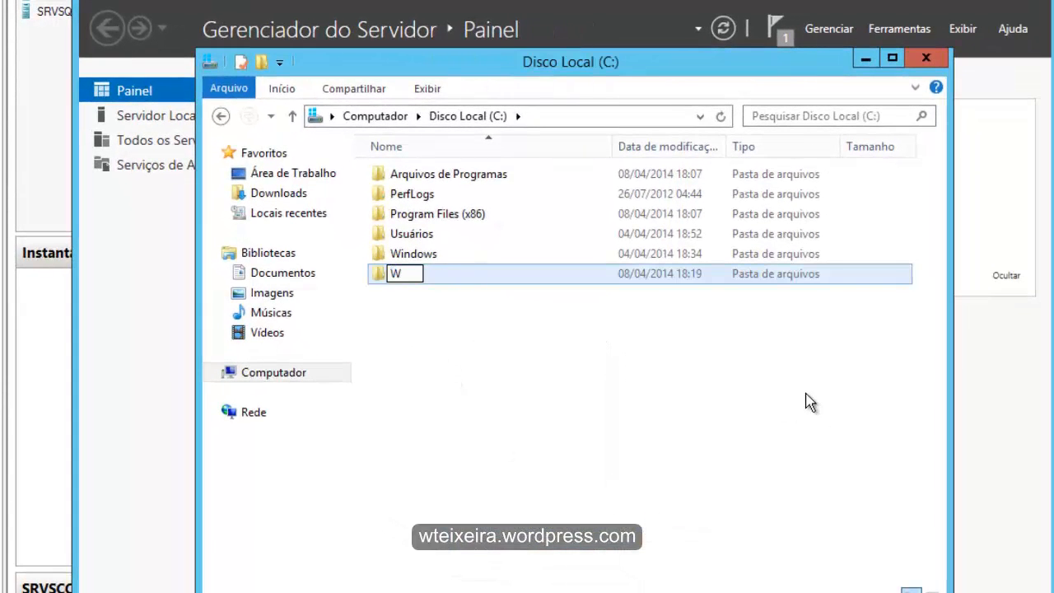
{"action": "type", "text": "SUS"}
{"action": "key", "text": "Return"}
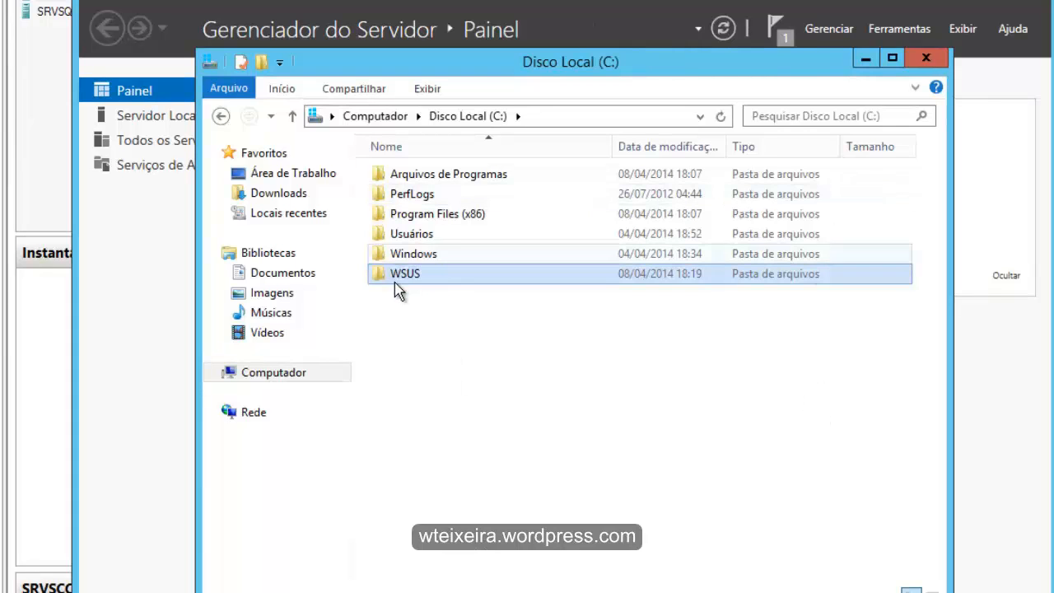
{"action": "left_click", "coordinate": [927, 56]}
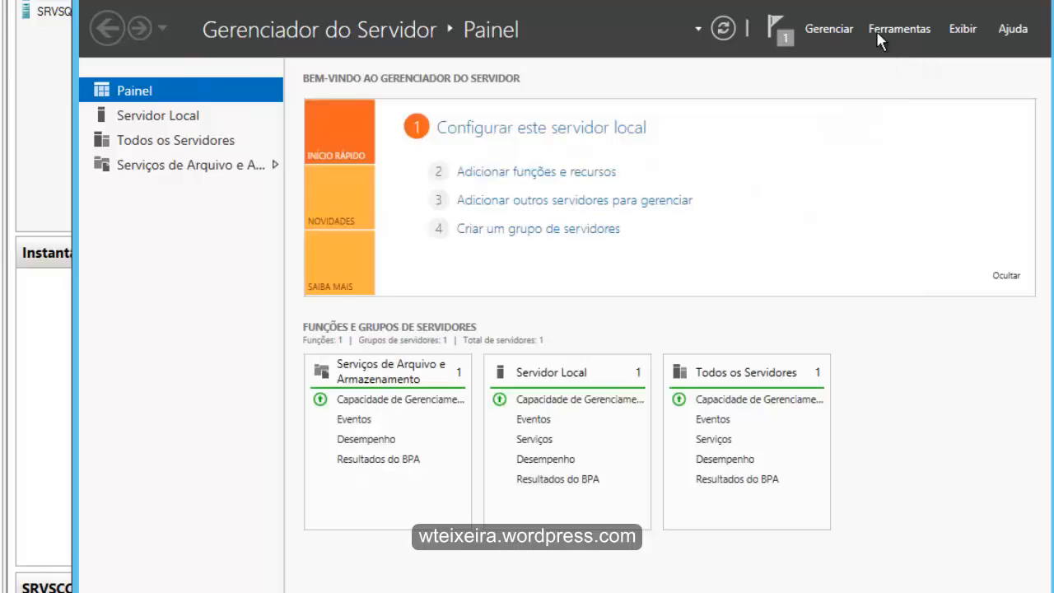
- Start adding roles and features with Instalação baseada em função ou recurso on SRVSCCM01 and proceed to the server roles
{"action": "left_click", "coordinate": [831, 31]}
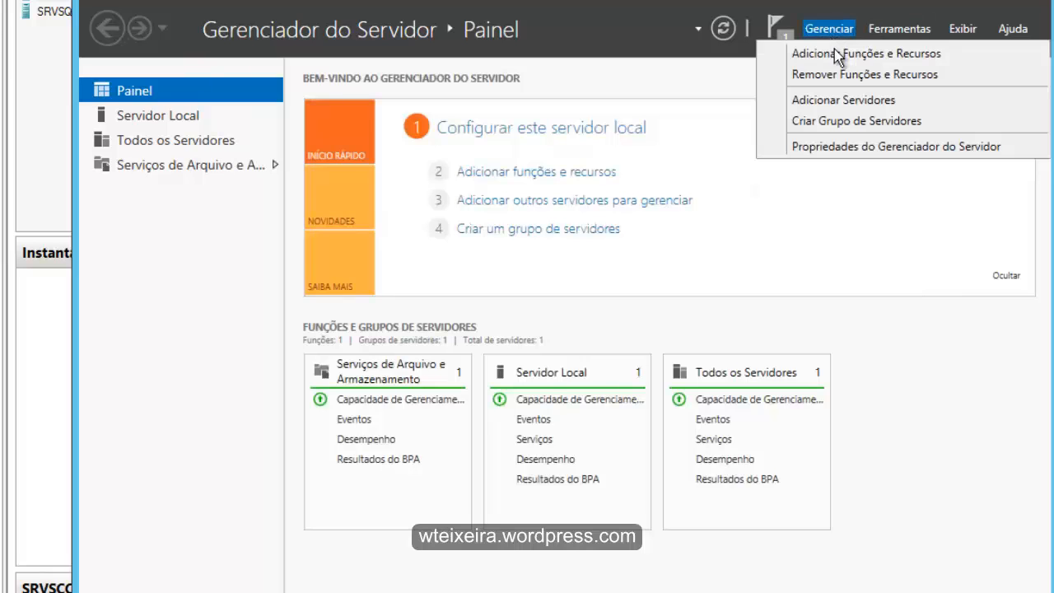
{"action": "left_click", "coordinate": [839, 58]}
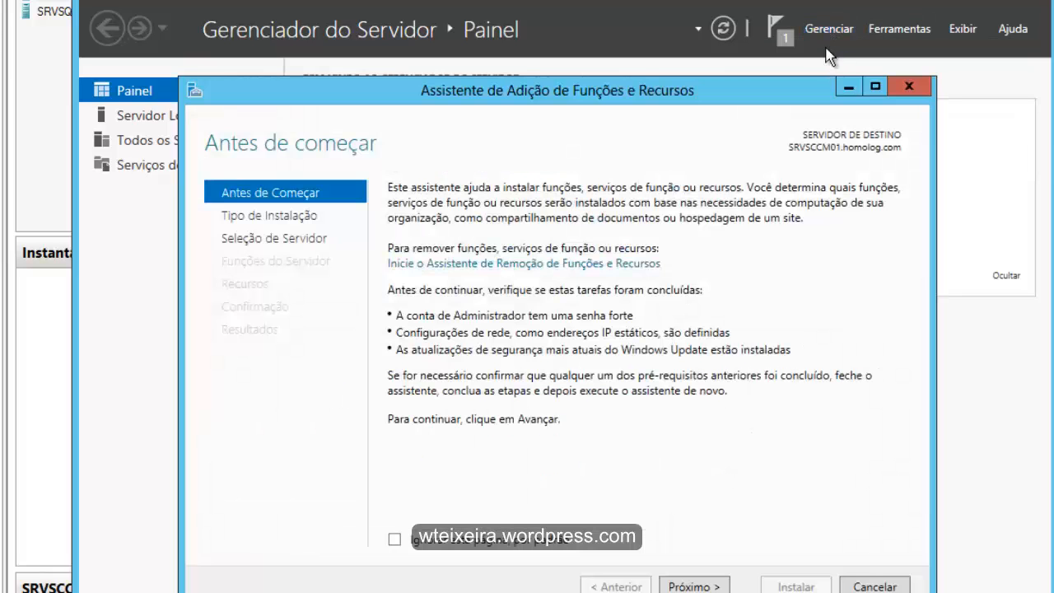
{"action": "left_click", "coordinate": [675, 581]}
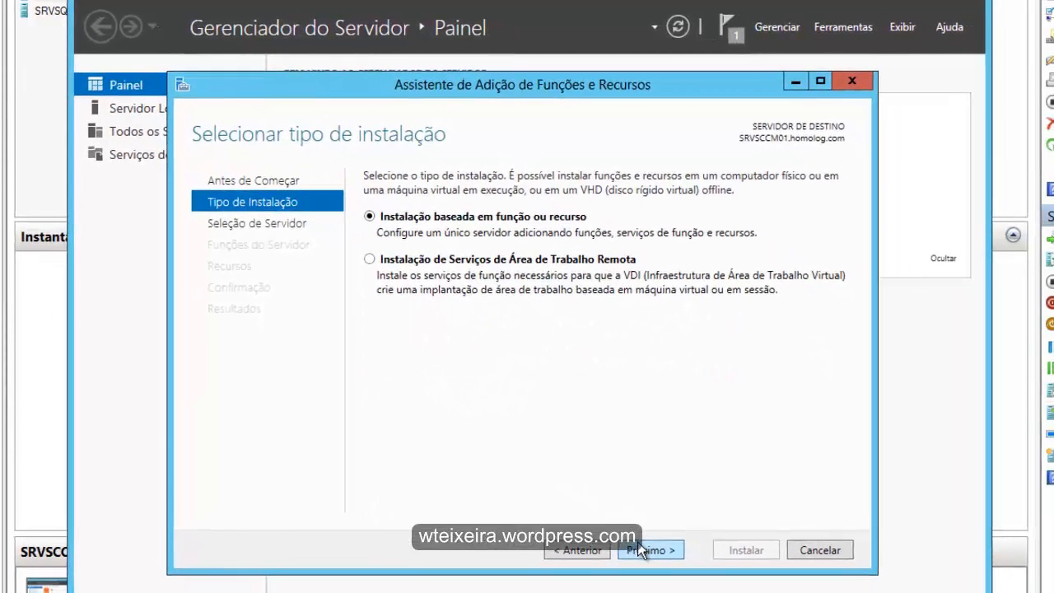
{"action": "left_click", "coordinate": [644, 550]}
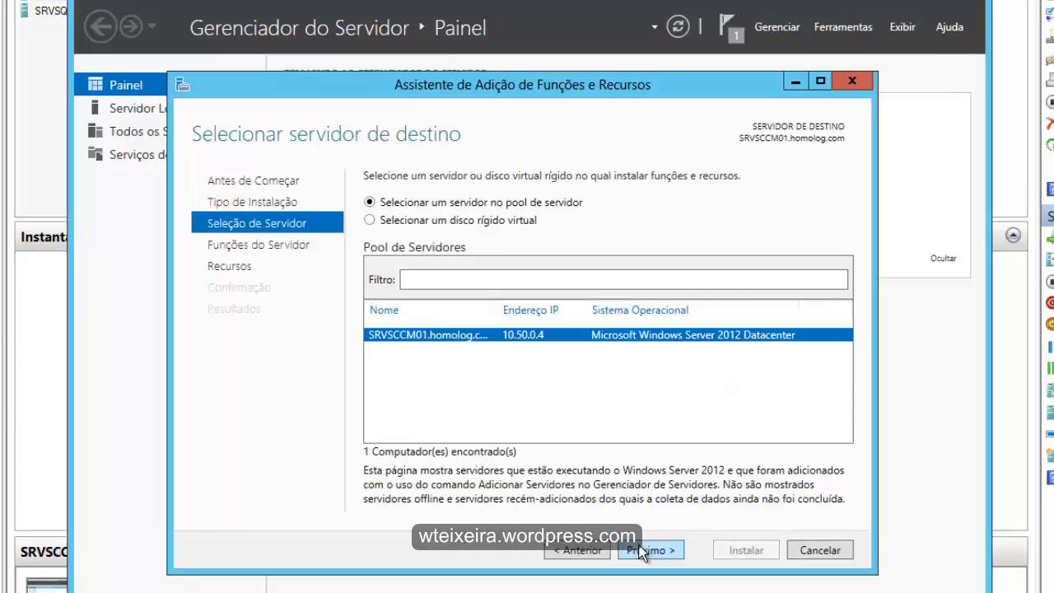
{"action": "left_click", "coordinate": [643, 550]}
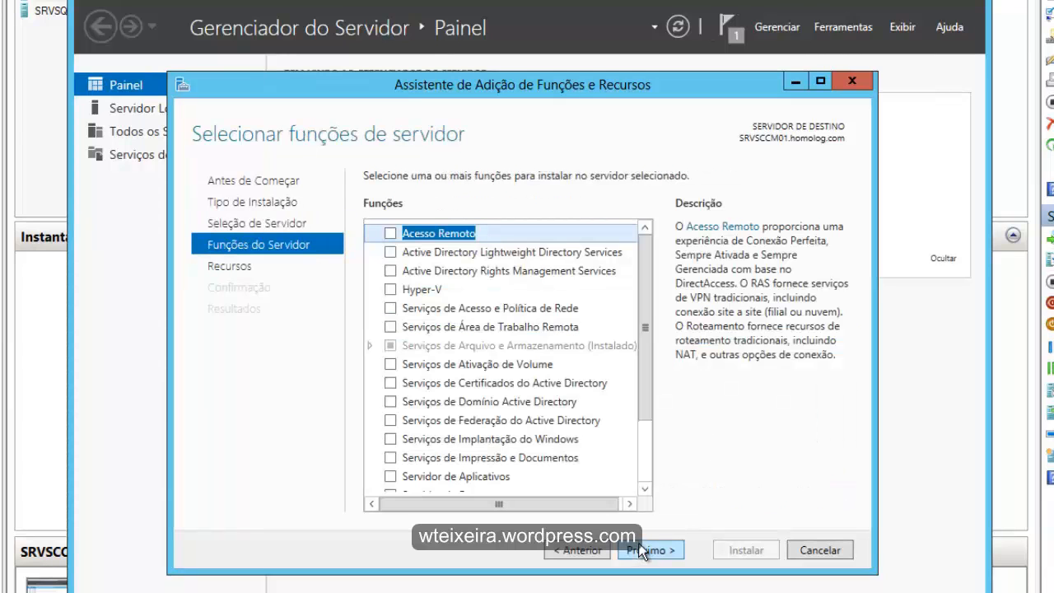
- Select the Servidor Web (IIS) and Windows Server Update Services roles, adding their required features
{"action": "left_click_drag", "start_coordinate": [645, 350], "coordinate": [646, 409]}
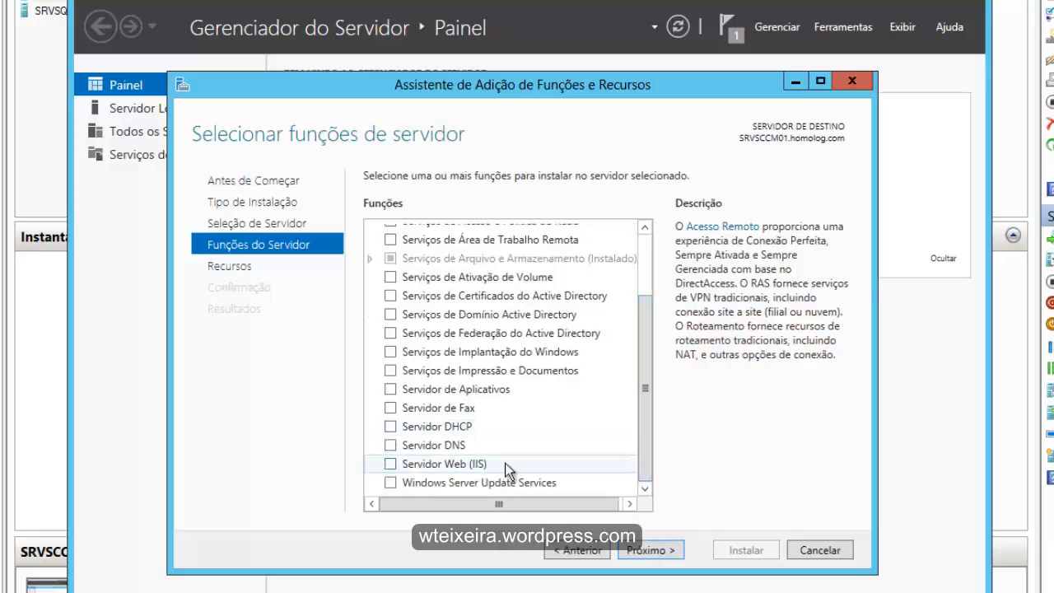
{"action": "left_click", "coordinate": [390, 463]}
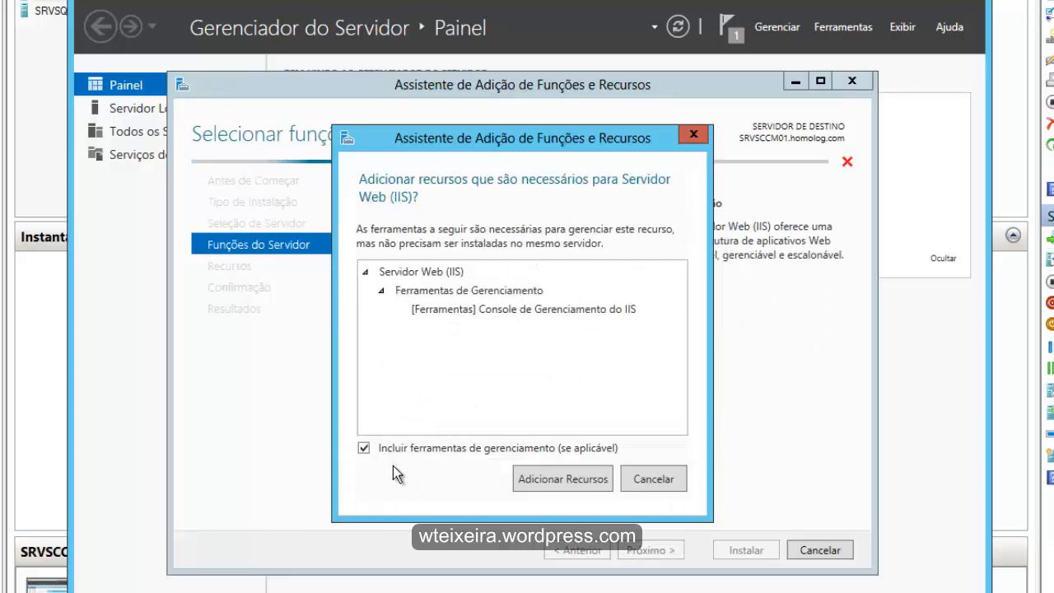
{"action": "left_click", "coordinate": [556, 481]}
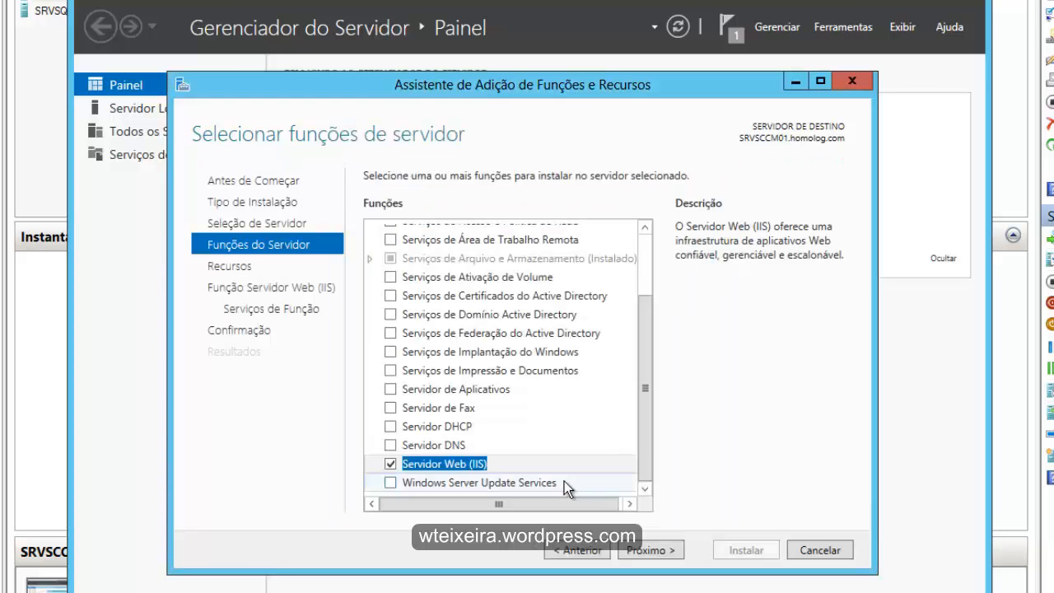
{"action": "left_click", "coordinate": [394, 481]}
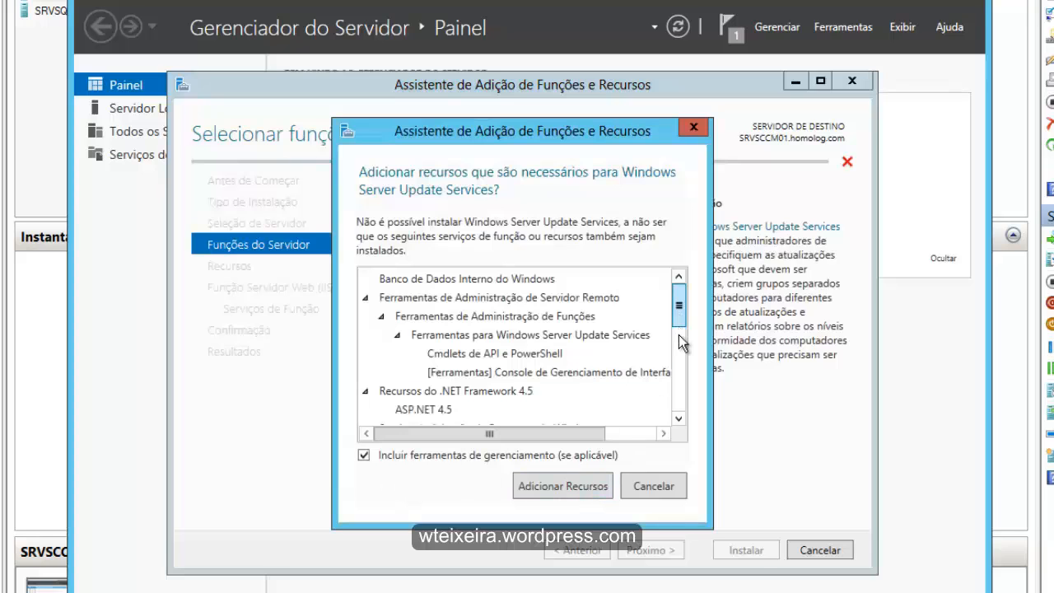
{"action": "scroll", "coordinate": [681, 343], "scroll_direction": "down", "scroll_amount": 5}
{"action": "left_click", "coordinate": [565, 486]}
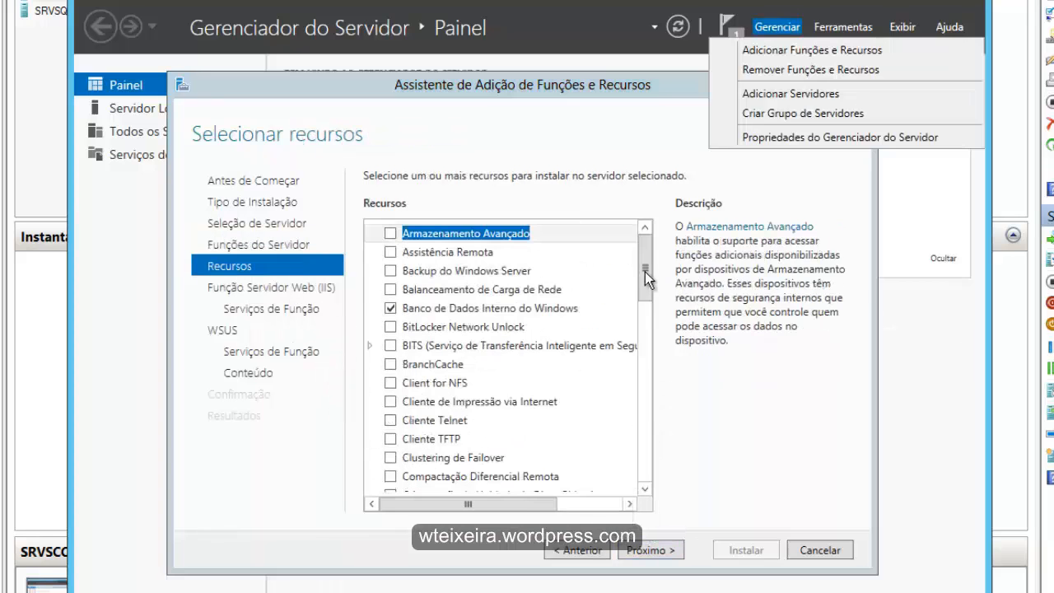
- Select the BITS feature with its required features, and Compactação Diferencial Remota
{"action": "left_click", "coordinate": [644, 271]}
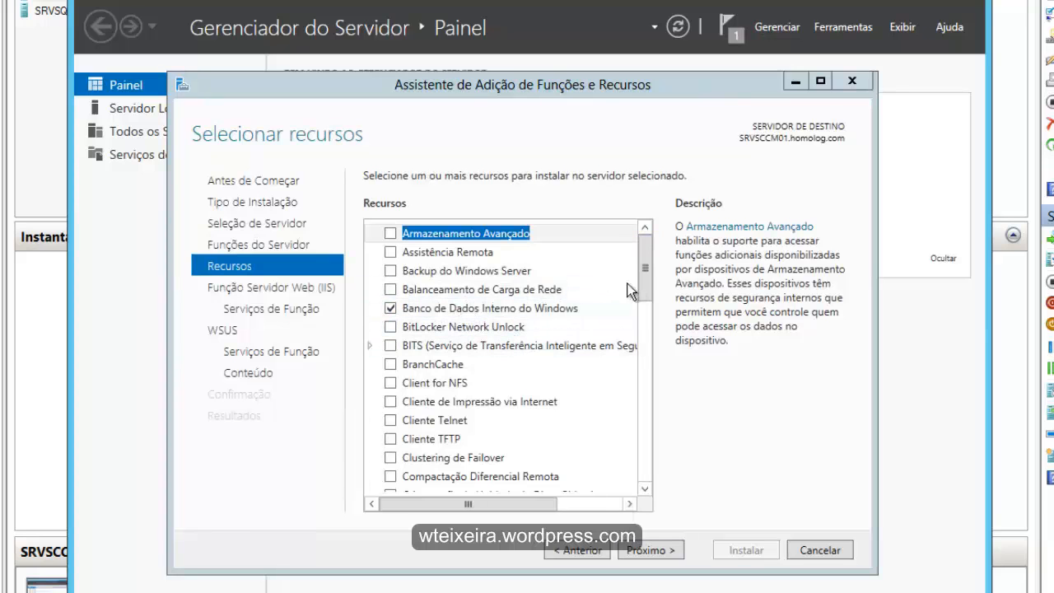
{"action": "left_click", "coordinate": [396, 347]}
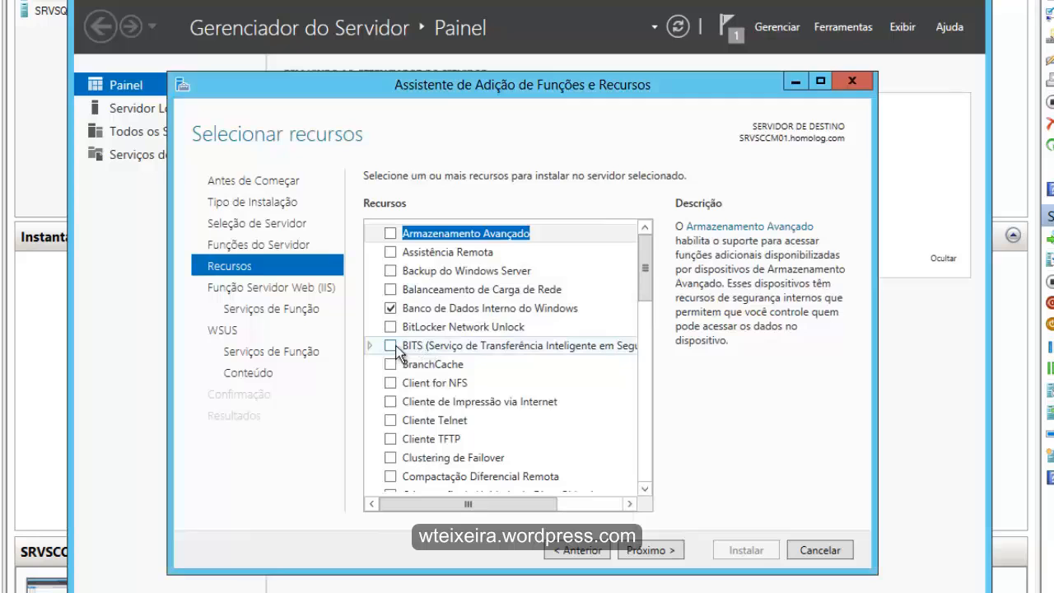
{"action": "mouse_move", "coordinate": [678, 353]}
{"action": "left_mouse_down"}
{"action": "mouse_move", "coordinate": [694, 395]}
{"action": "mouse_move", "coordinate": [679, 367]}
{"action": "left_mouse_up"}
{"action": "left_click", "coordinate": [581, 494]}
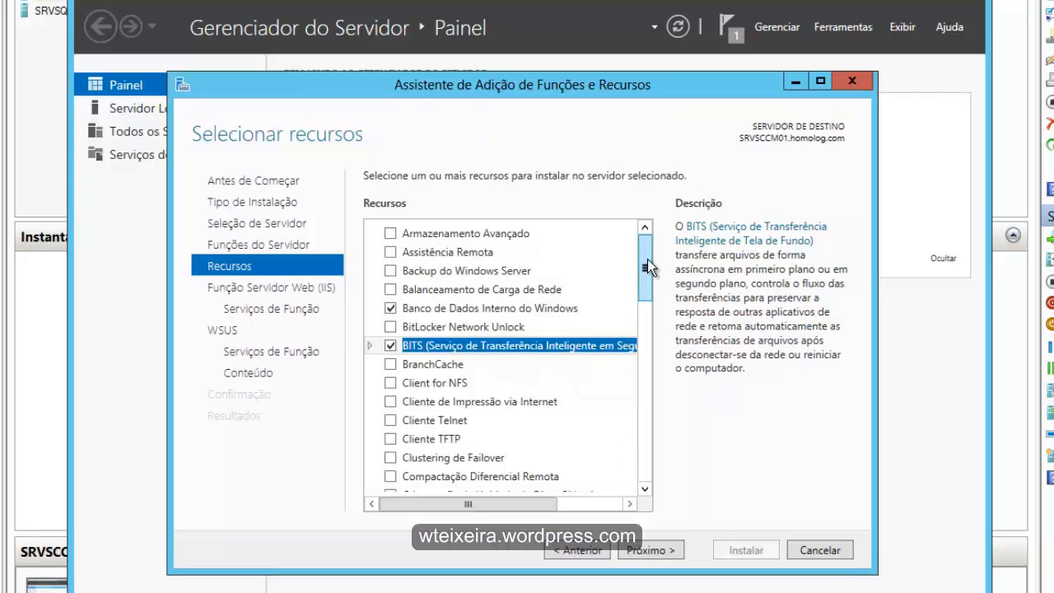
{"action": "left_click", "coordinate": [394, 477]}
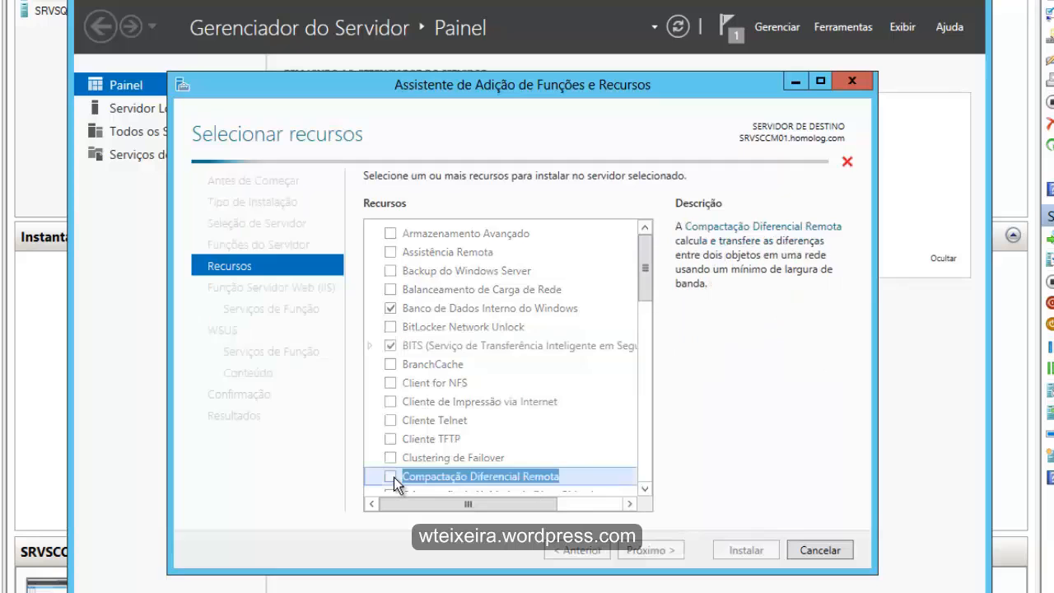
- Select Ativação HTTP under Recursos do .NET Framework 3.5 and proceed to the Função Servidor Web (IIS) page
{"action": "left_click_drag", "start_coordinate": [651, 273], "coordinate": [646, 392]}
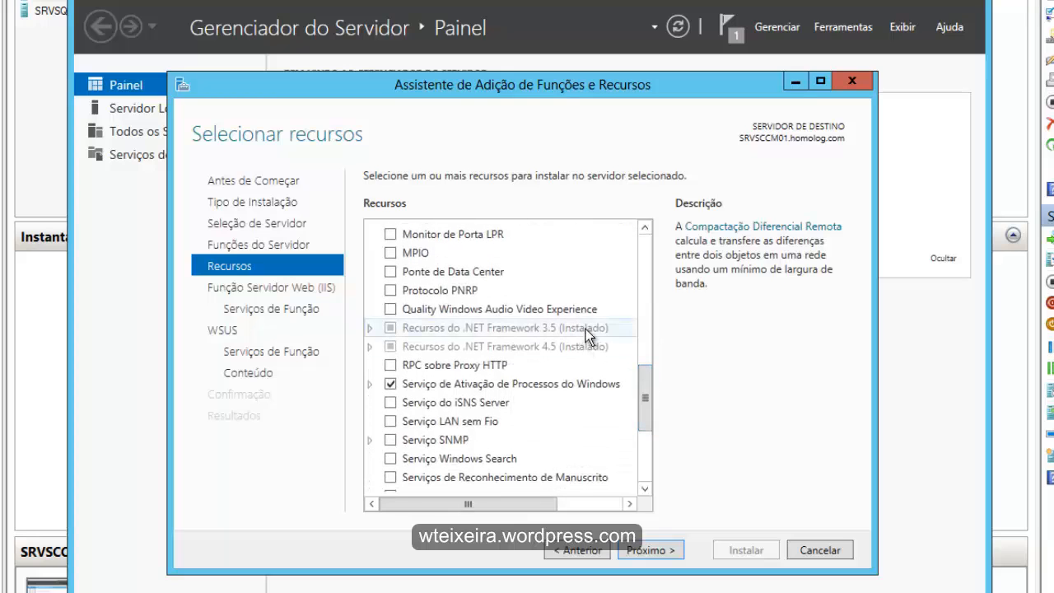
{"action": "left_click", "coordinate": [370, 328]}
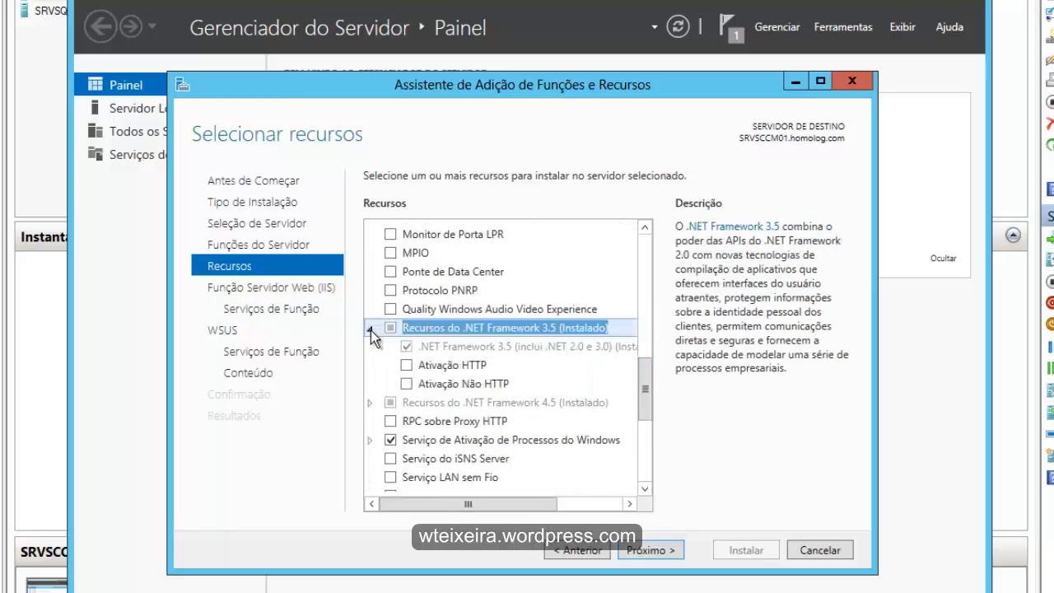
{"action": "left_click", "coordinate": [411, 365]}
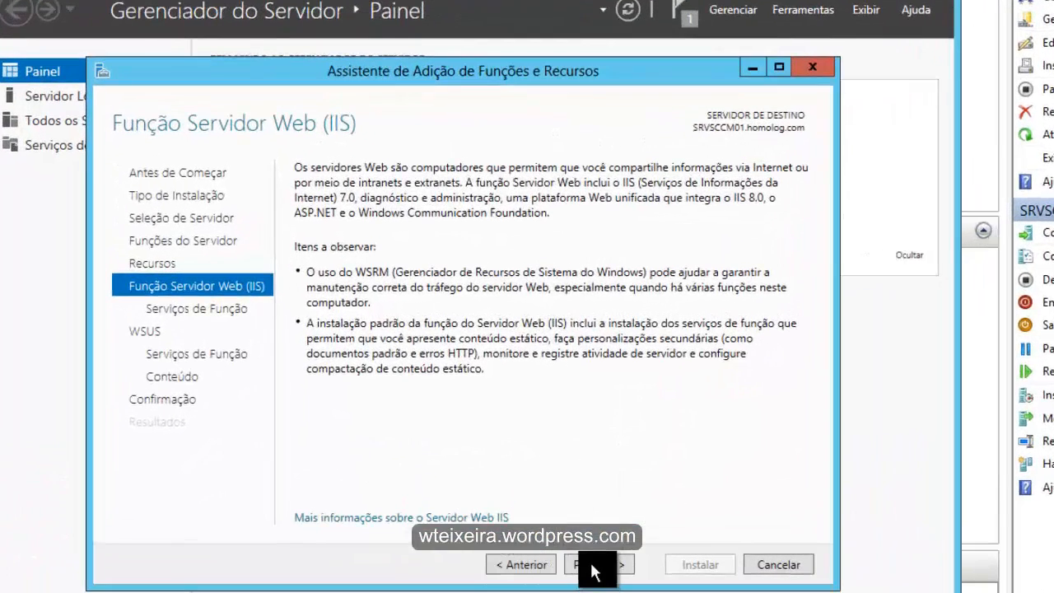
- Add Autenticação Básica under Segurança to the Servidor Web (IIS) role services and review the whole selection
{"action": "left_click", "coordinate": [595, 566]}
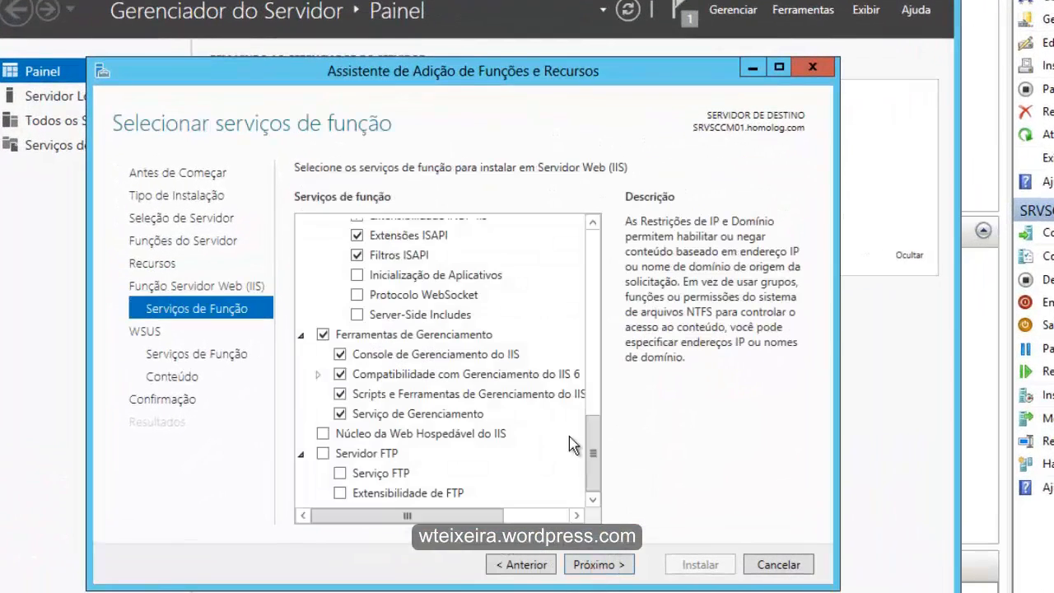
{"action": "left_click_drag", "start_coordinate": [595, 448], "coordinate": [585, 236]}
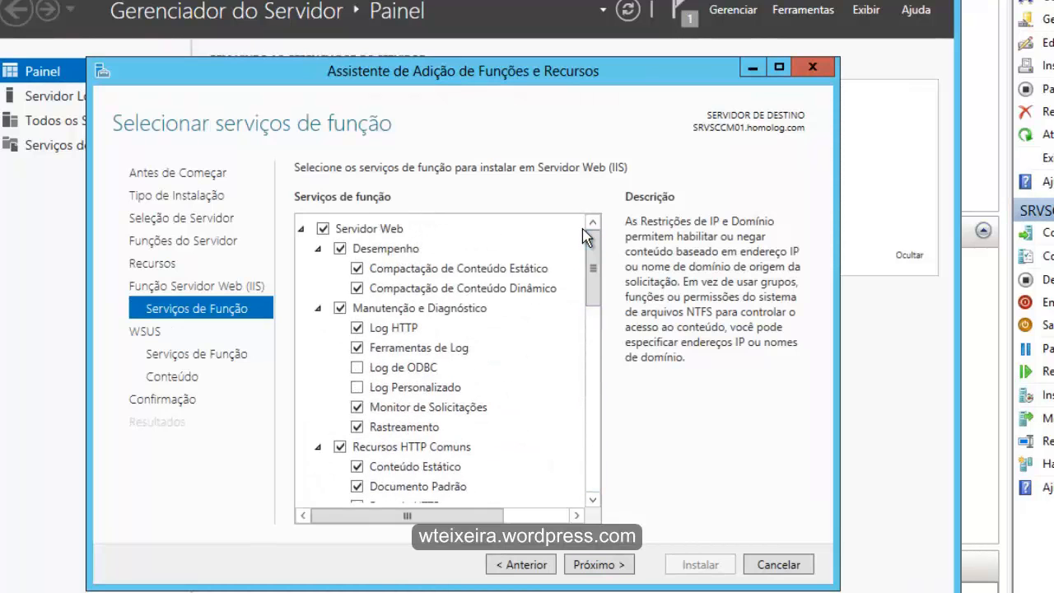
{"action": "left_click_drag", "start_coordinate": [592, 265], "coordinate": [592, 266]}
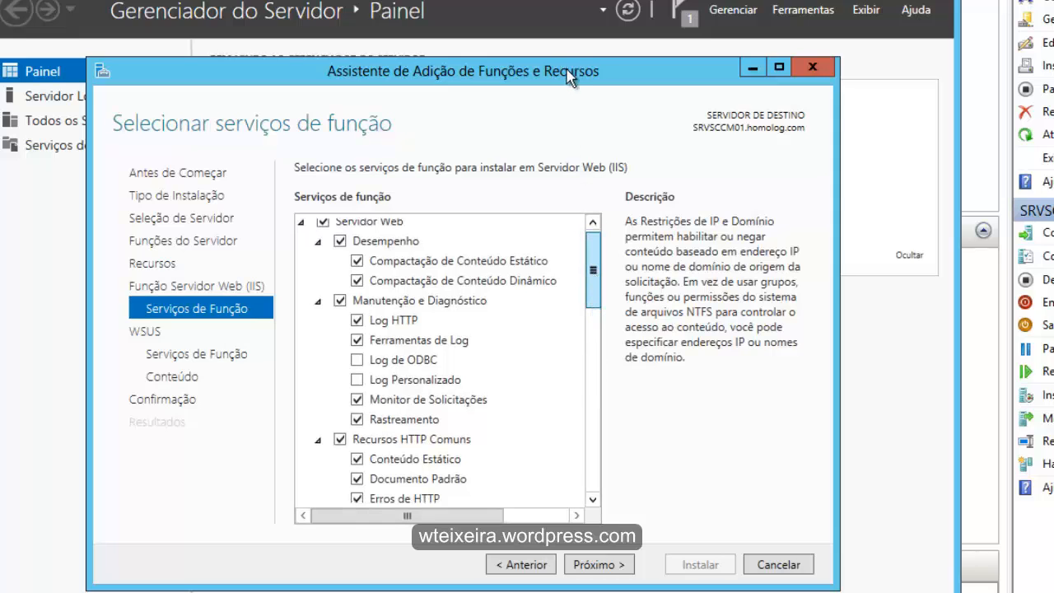
{"action": "left_click", "coordinate": [594, 500]}
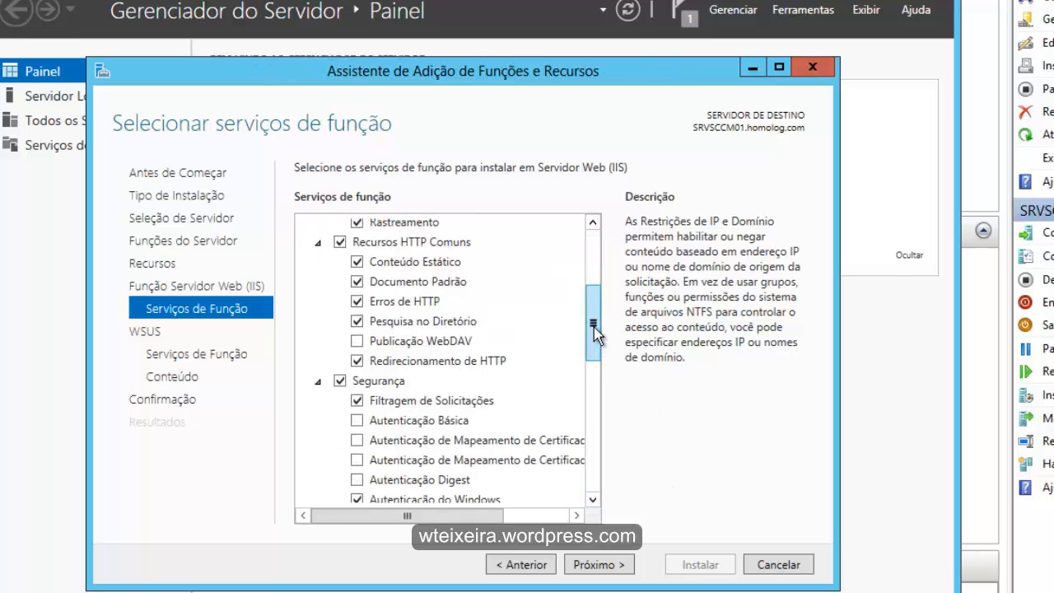
{"action": "scroll", "coordinate": [595, 279], "scroll_direction": "down", "scroll_amount": 2}
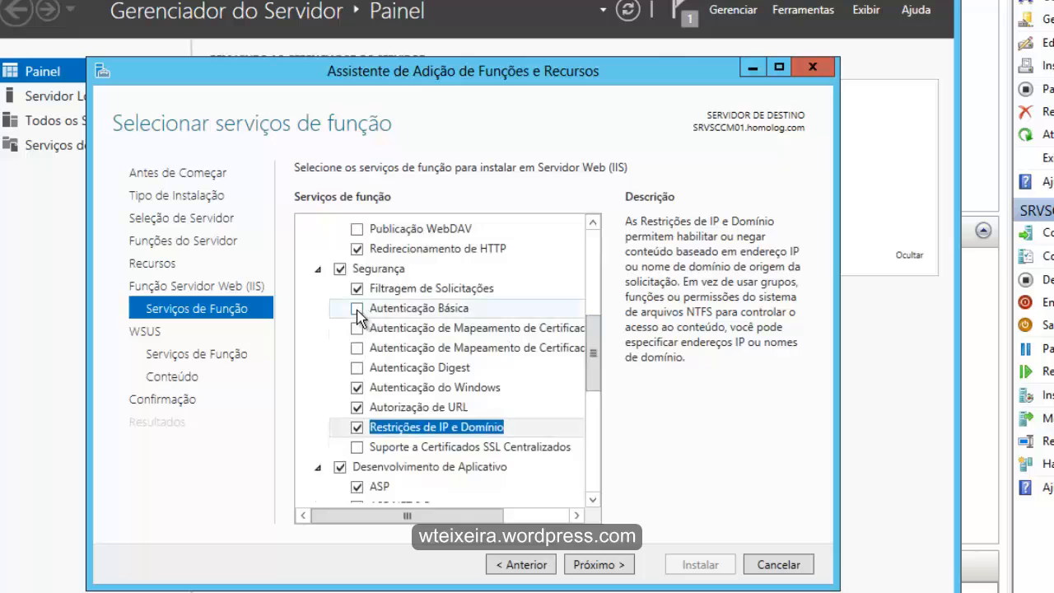
{"action": "left_click", "coordinate": [357, 309]}
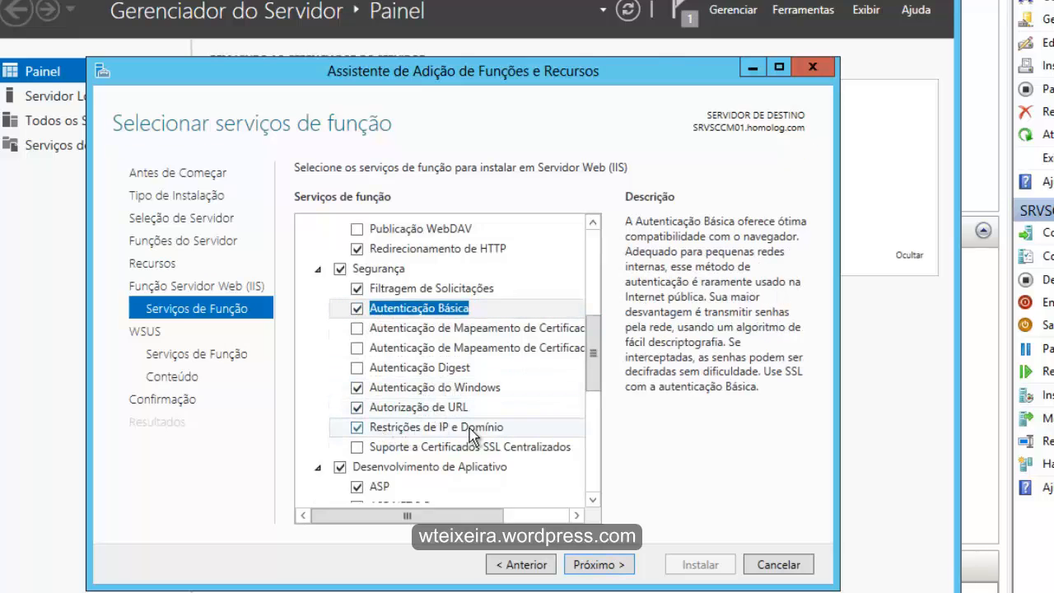
{"action": "left_click_drag", "start_coordinate": [593, 352], "coordinate": [596, 379]}
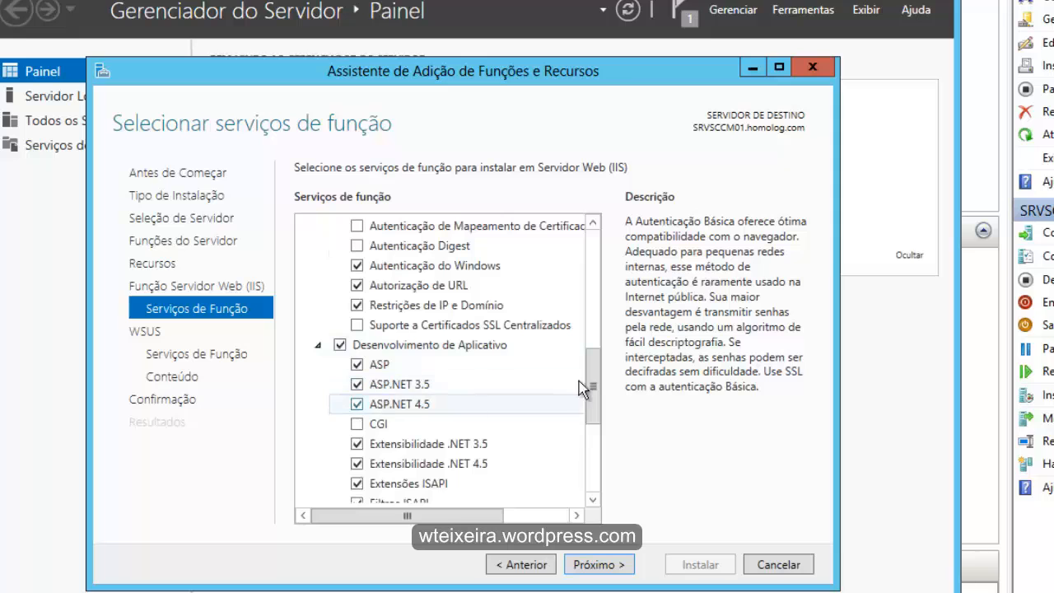
{"action": "left_click_drag", "start_coordinate": [595, 402], "coordinate": [597, 453]}
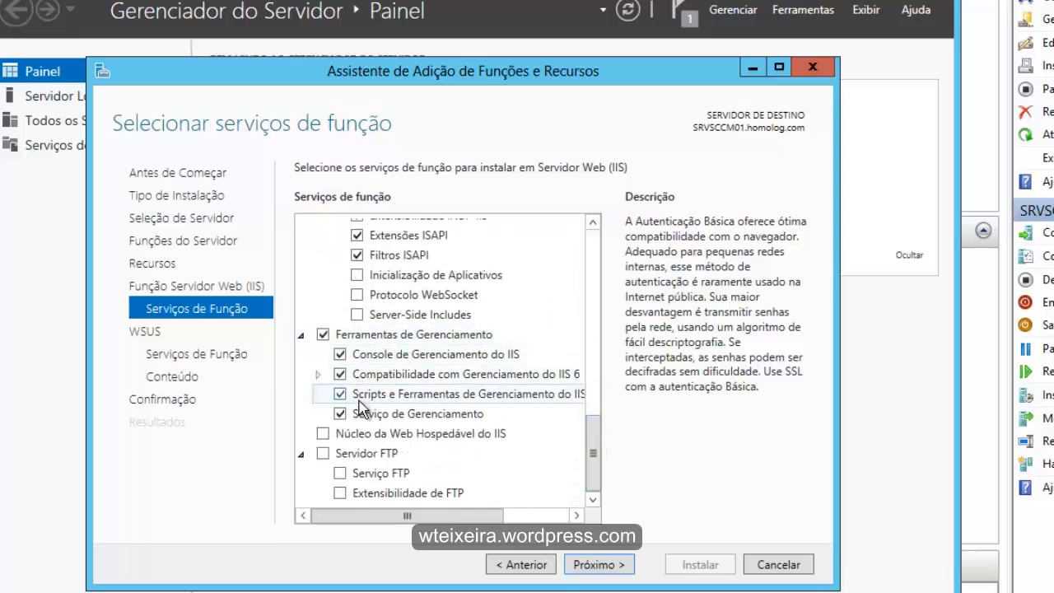
{"action": "left_click_drag", "start_coordinate": [597, 487], "coordinate": [614, 262]}
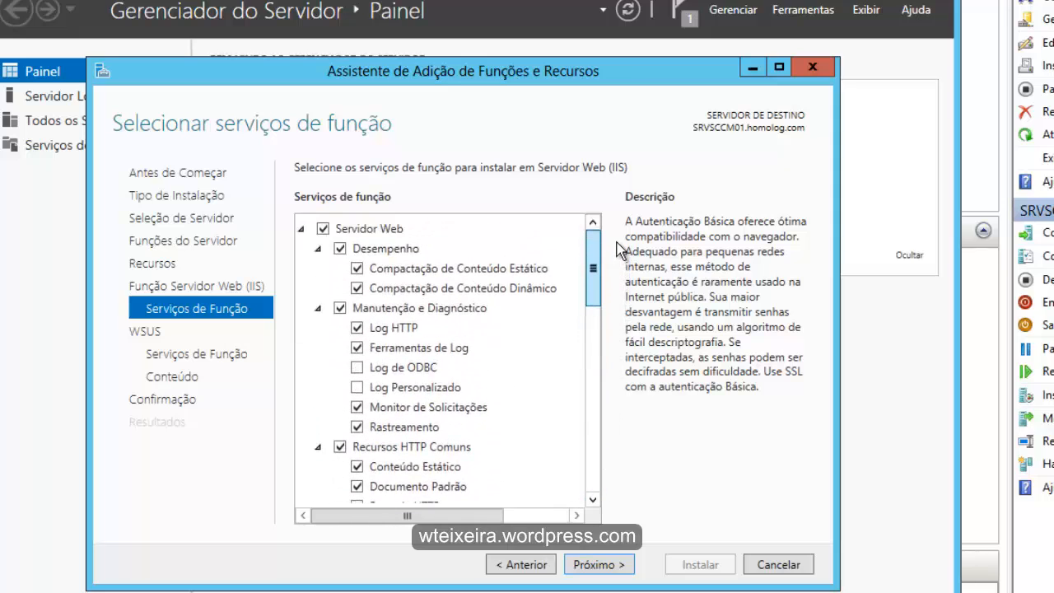
- Keep the proposed IIS and WSUS role services and set the WSUS content location to C:\WSUS, proceeding to the confirmation page
{"action": "left_click", "coordinate": [599, 565]}
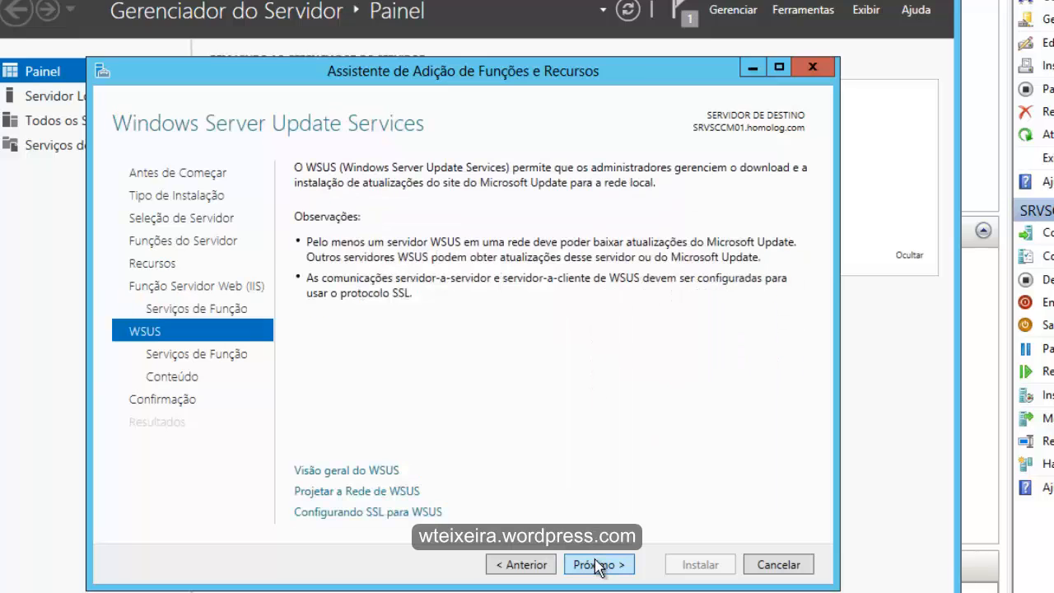
{"action": "left_click", "coordinate": [599, 565]}
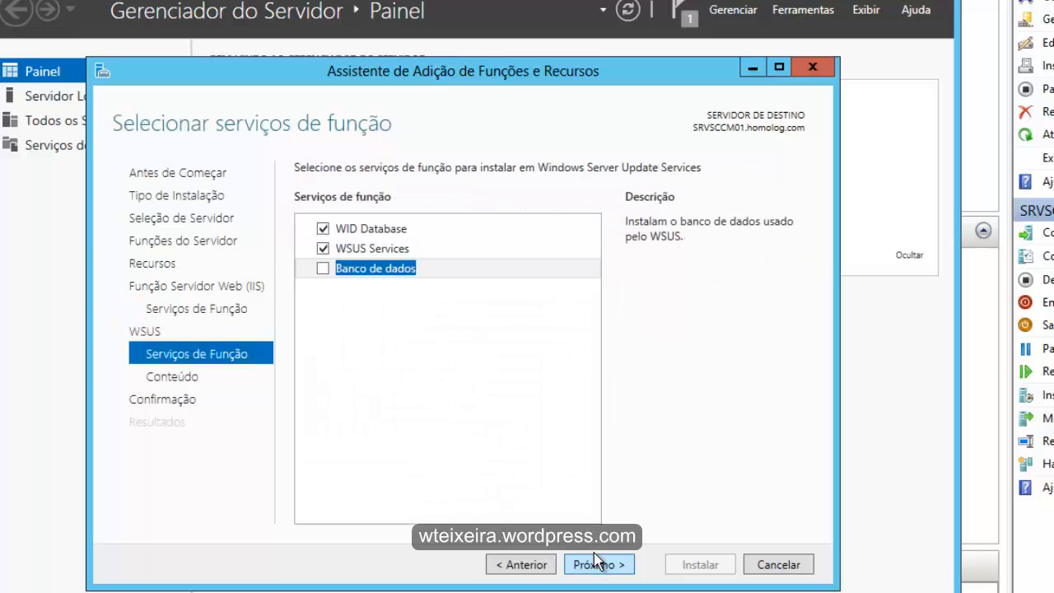
{"action": "left_click", "coordinate": [576, 565]}
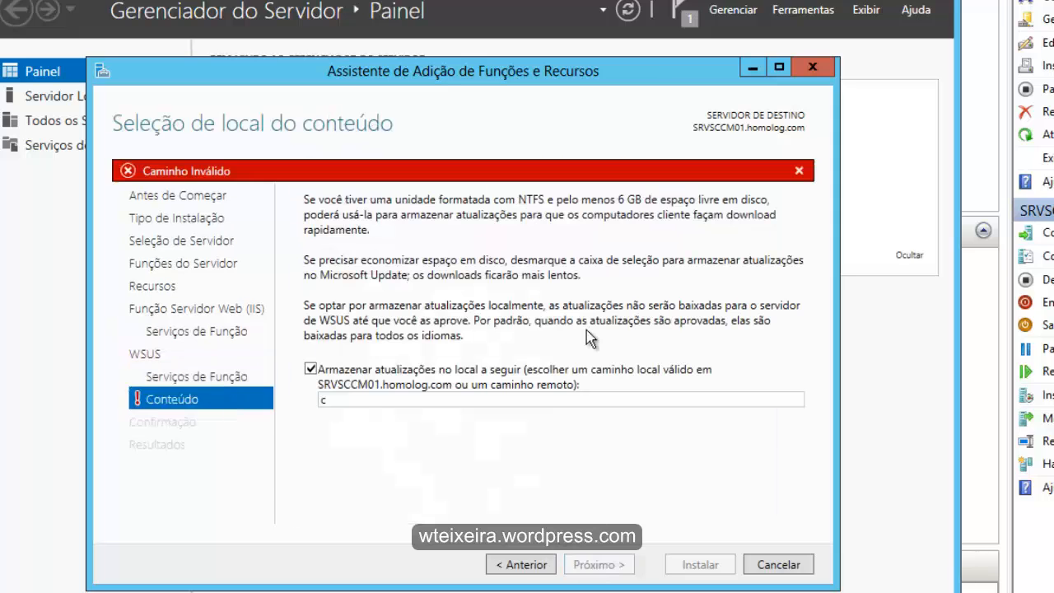
{"action": "type", "text": "C:"}
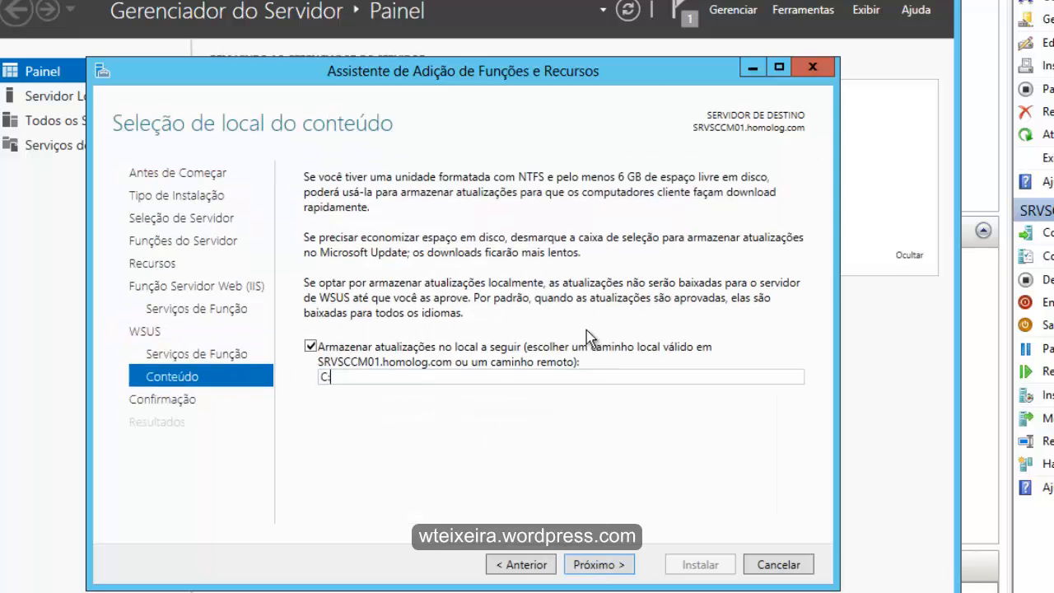
{"action": "type", "text": "\\WSUS"}
{"action": "left_click", "coordinate": [593, 566]}
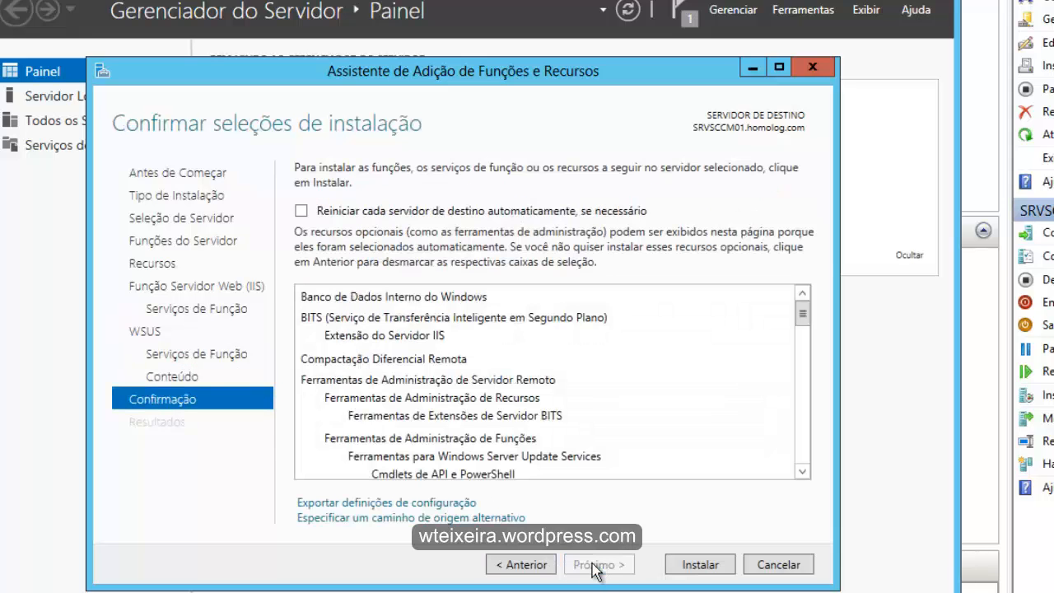
- Install the selected roles and features, review the installed items on the results page, and close the wizard
{"action": "mouse_move", "coordinate": [802, 314]}
{"action": "left_mouse_down"}
{"action": "mouse_move", "coordinate": [807, 472]}
{"action": "mouse_move", "coordinate": [804, 311]}
{"action": "left_mouse_up"}
{"action": "left_click", "coordinate": [700, 572]}
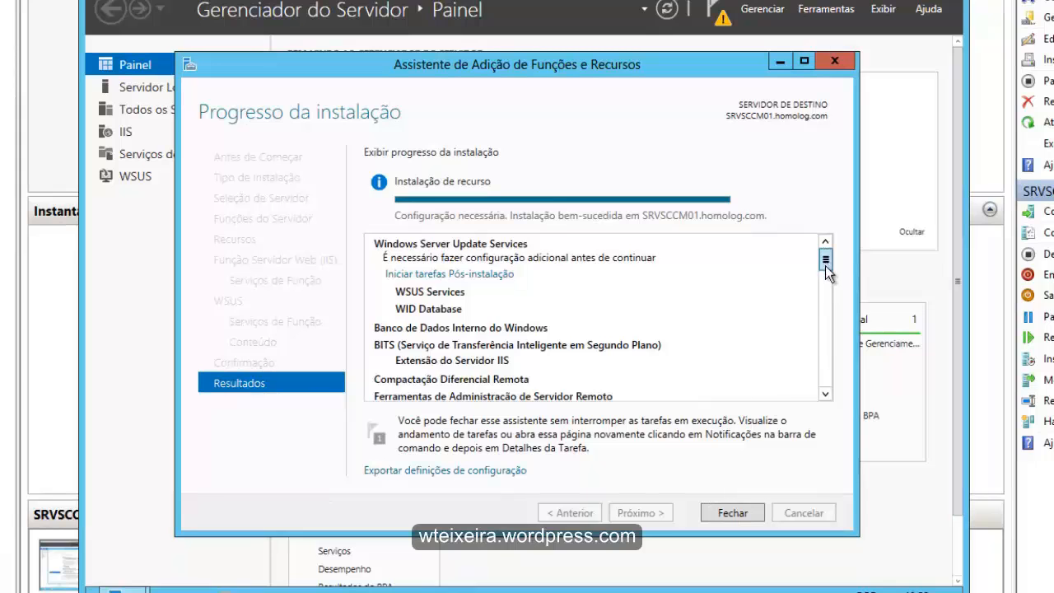
{"action": "left_click_drag", "start_coordinate": [825, 266], "coordinate": [834, 399]}
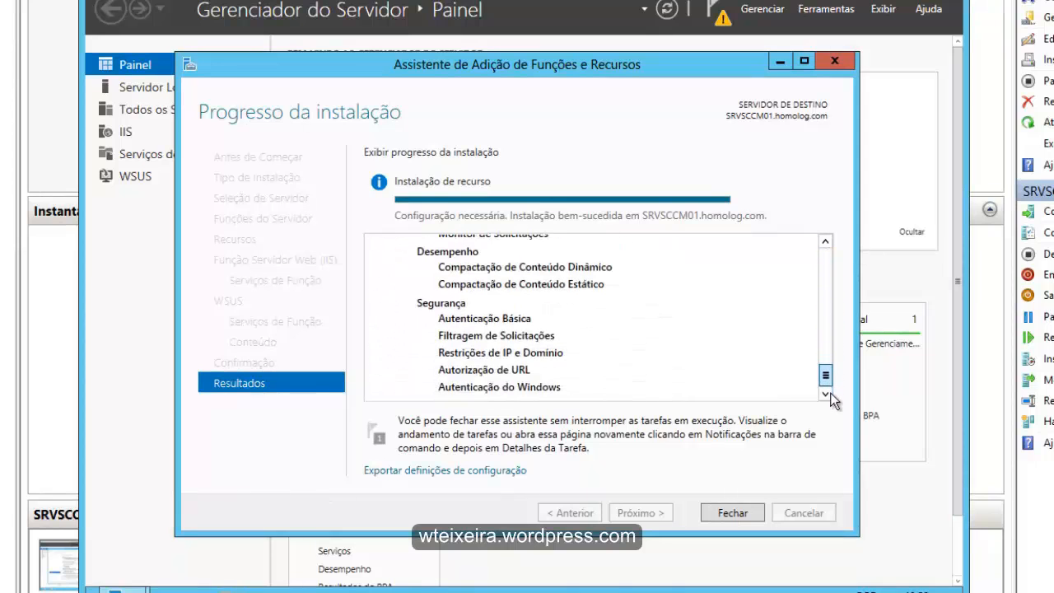
{"action": "left_click", "coordinate": [734, 512]}
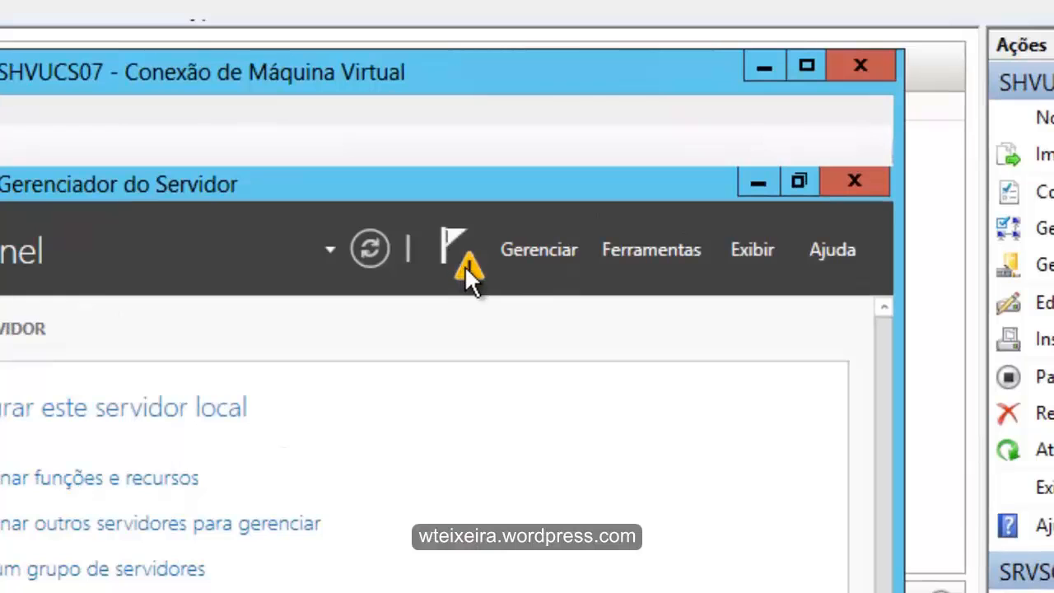
- Check the Server Manager notifications, and open Computador in File Explorer
{"action": "left_click", "coordinate": [464, 266]}
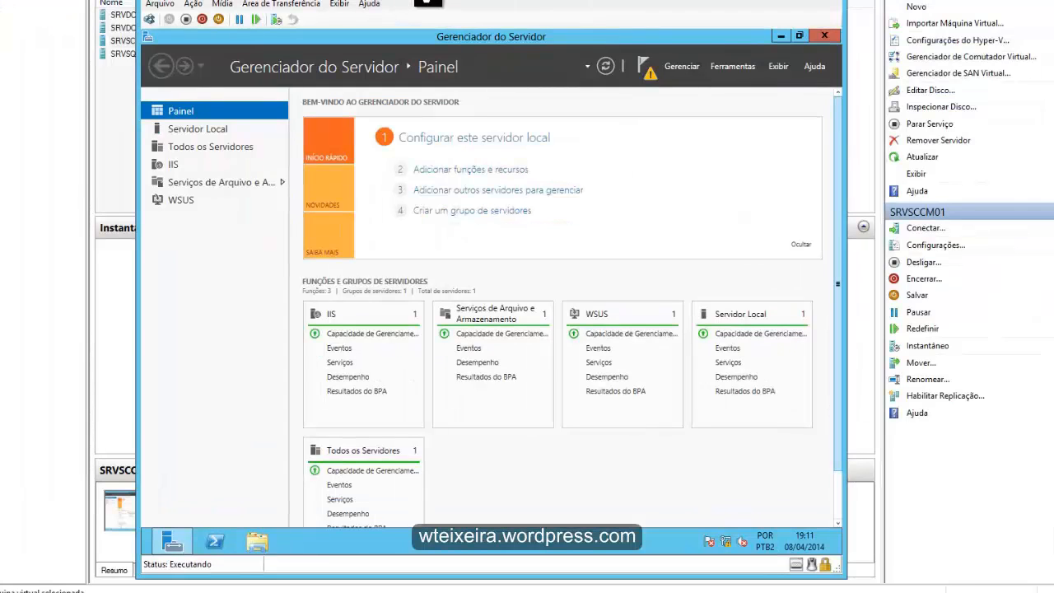
{"action": "left_click", "coordinate": [261, 546]}
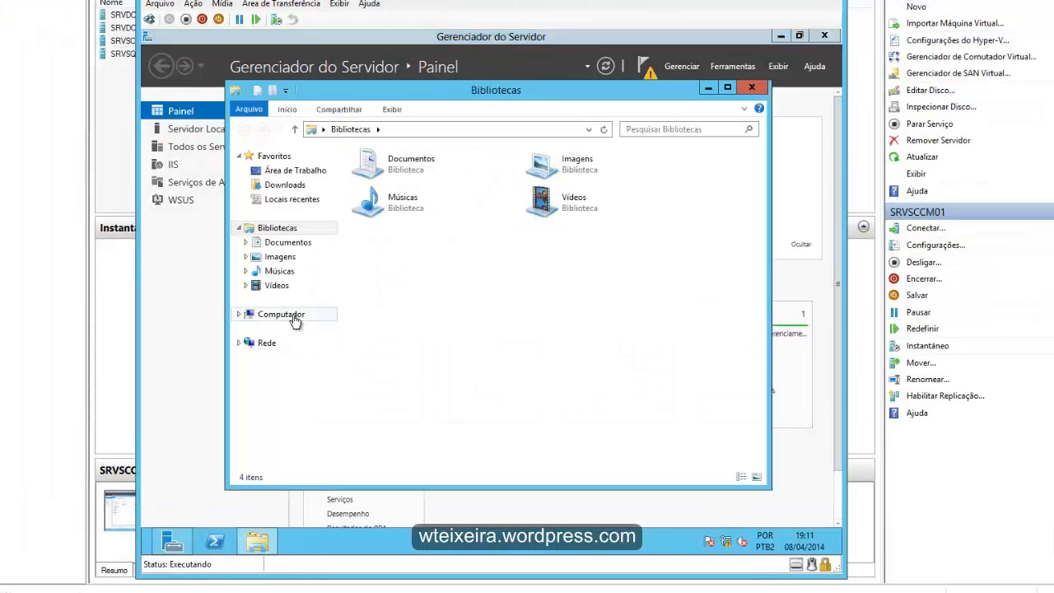
{"action": "left_click", "coordinate": [294, 317]}
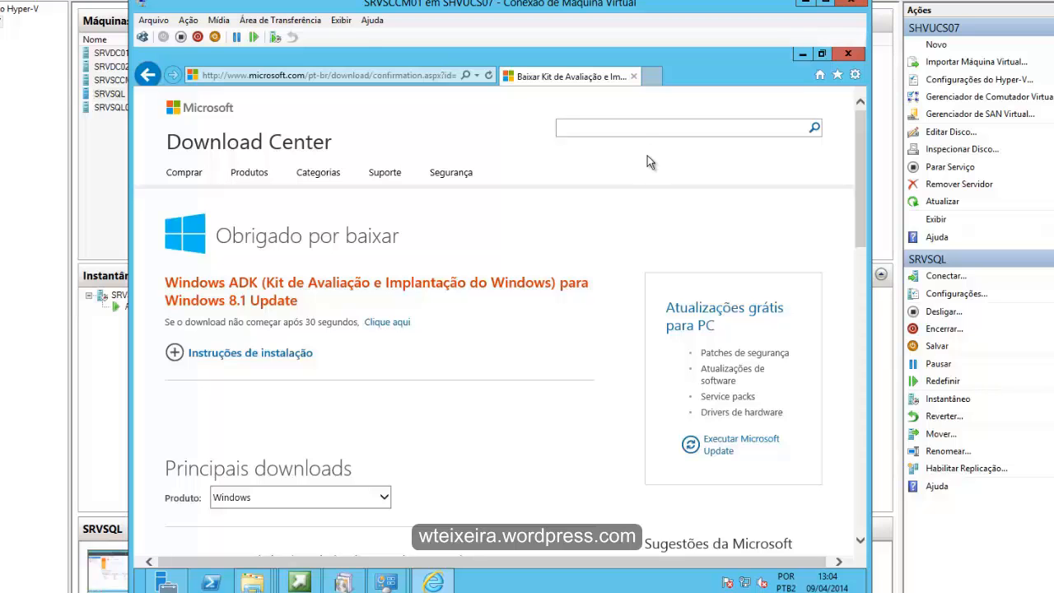
- Run adksetup from the Downloads folder and allow it through the security warning
{"action": "left_click", "coordinate": [253, 582]}
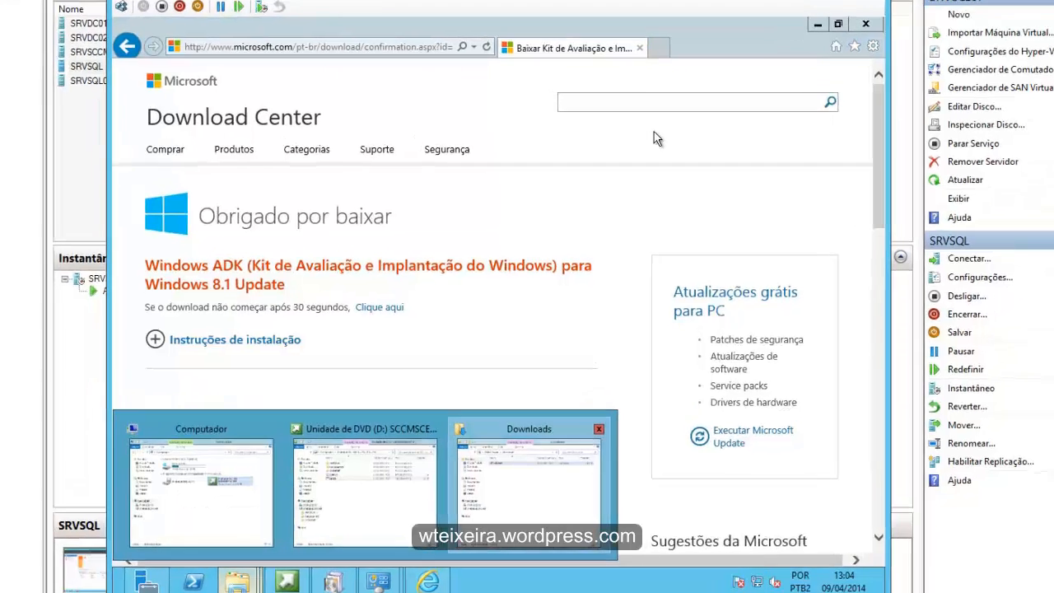
{"action": "left_click", "coordinate": [529, 481]}
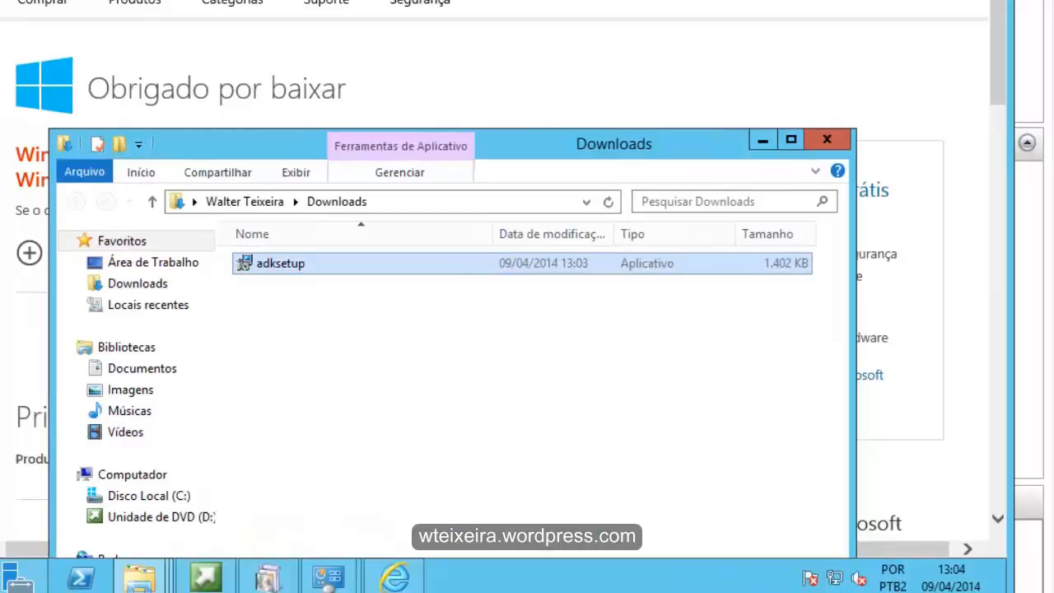
{"action": "left_click_drag", "start_coordinate": [593, 141], "coordinate": [622, 0]}
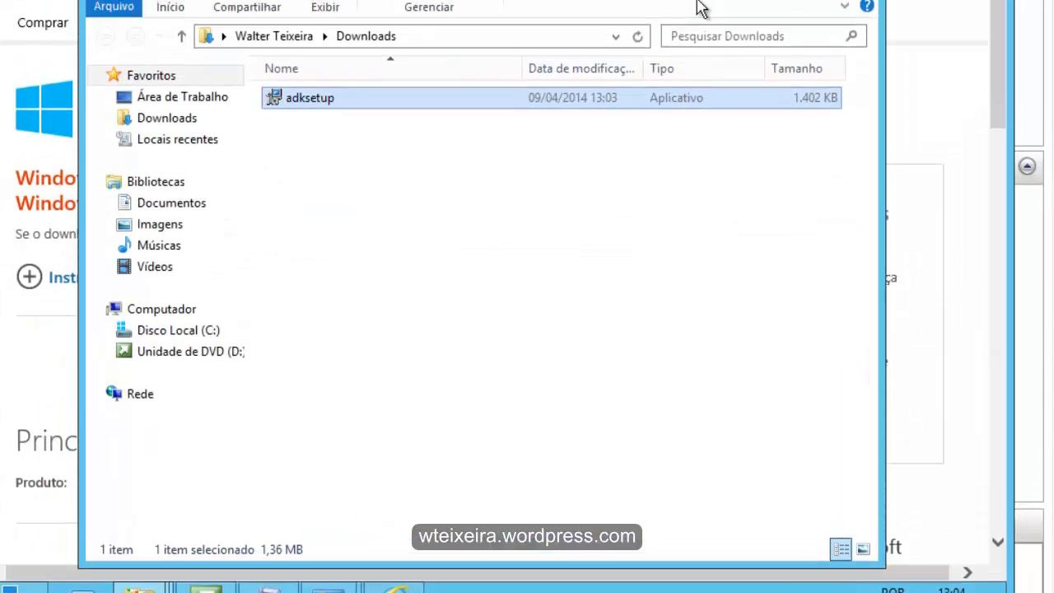
{"action": "key", "text": "Return"}
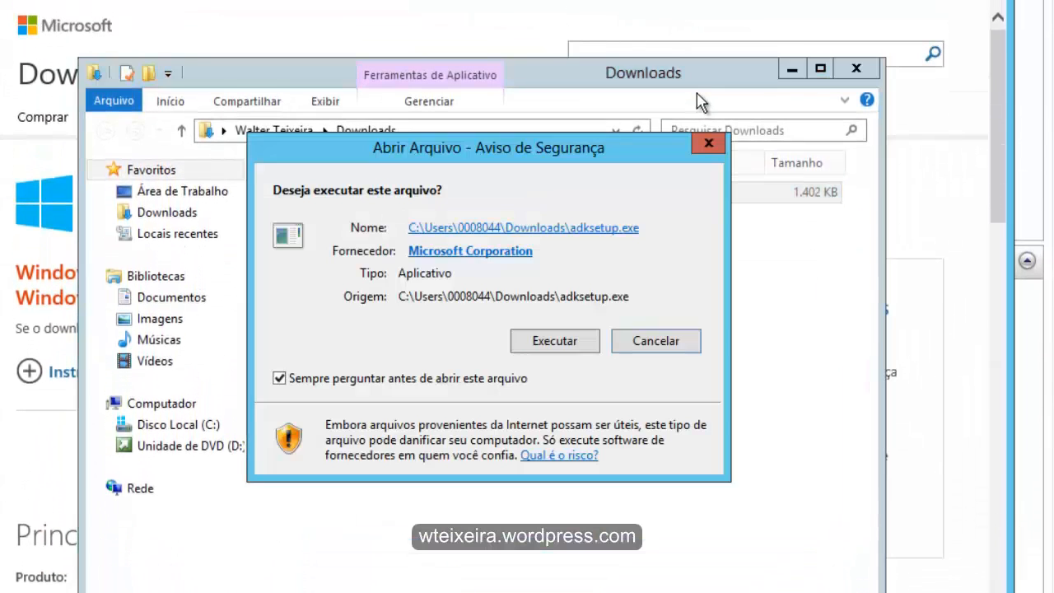
{"action": "key", "text": "Return"}
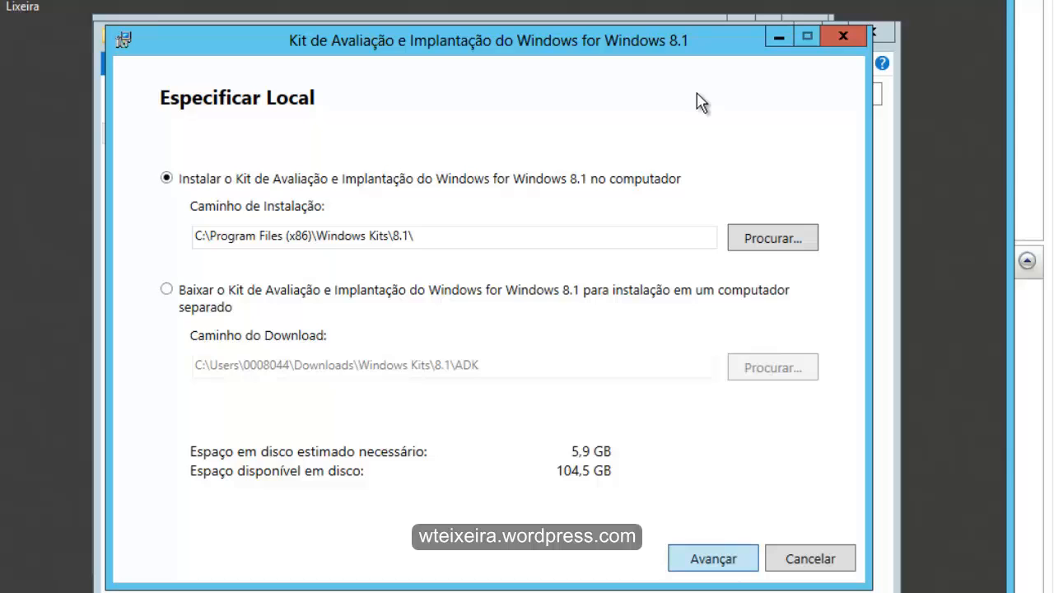
- Keep the default ADK installation path, decline the customer experience program with Não, and accept the license agreement
{"action": "key", "text": "Return"}
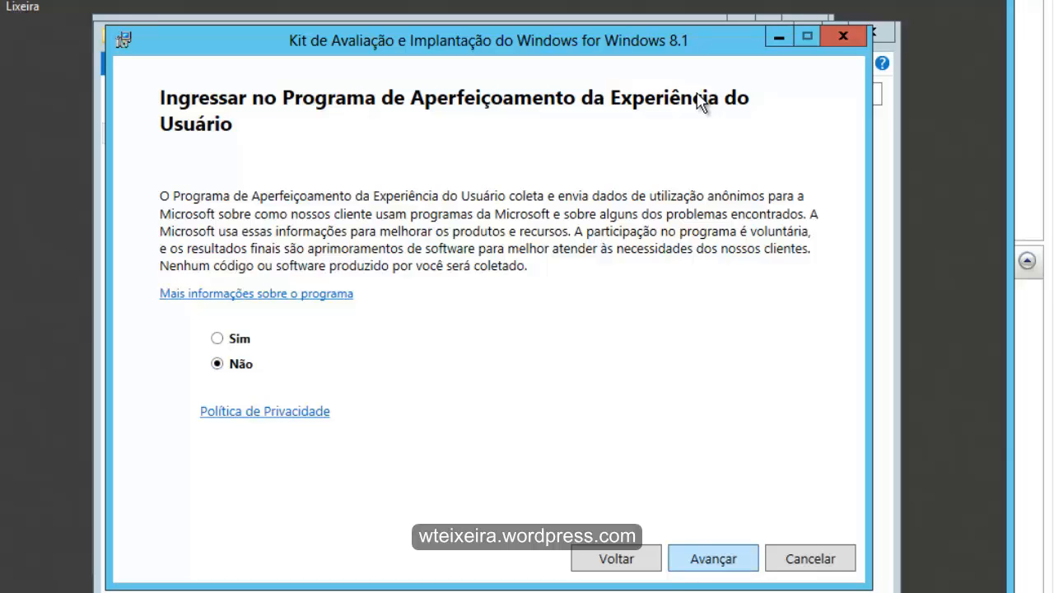
{"action": "key", "text": "Return"}
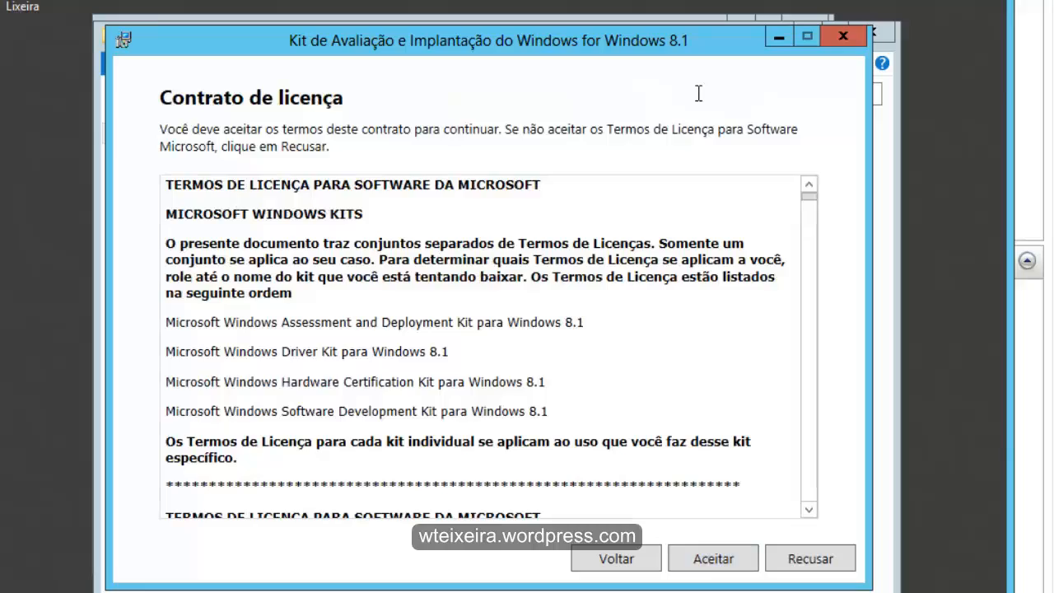
{"action": "scroll", "coordinate": [698, 93], "scroll_direction": "down", "scroll_amount": 20}
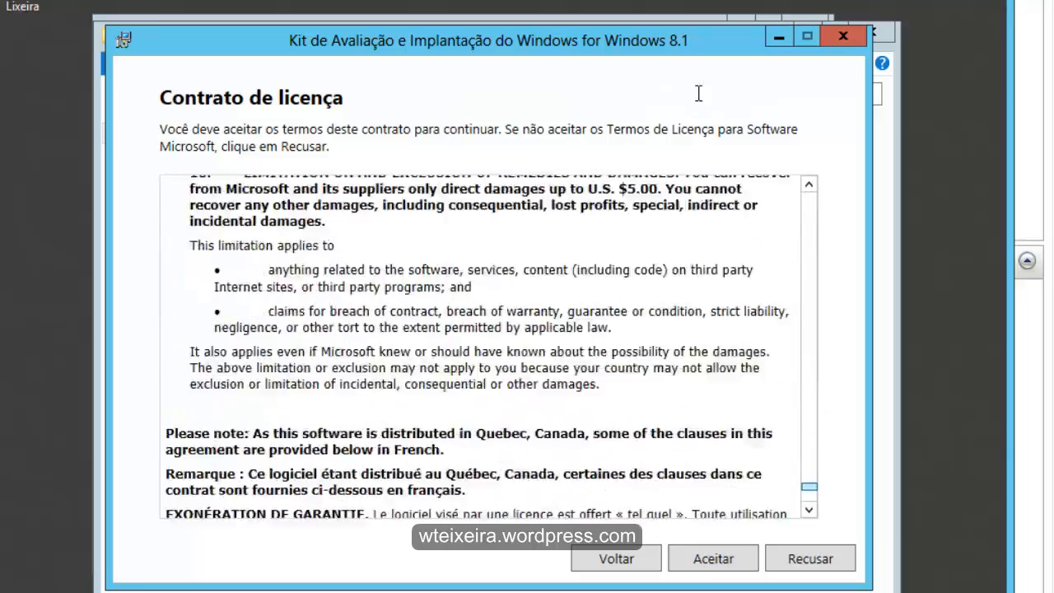
{"action": "scroll", "coordinate": [698, 93], "scroll_direction": "down", "scroll_amount": 6}
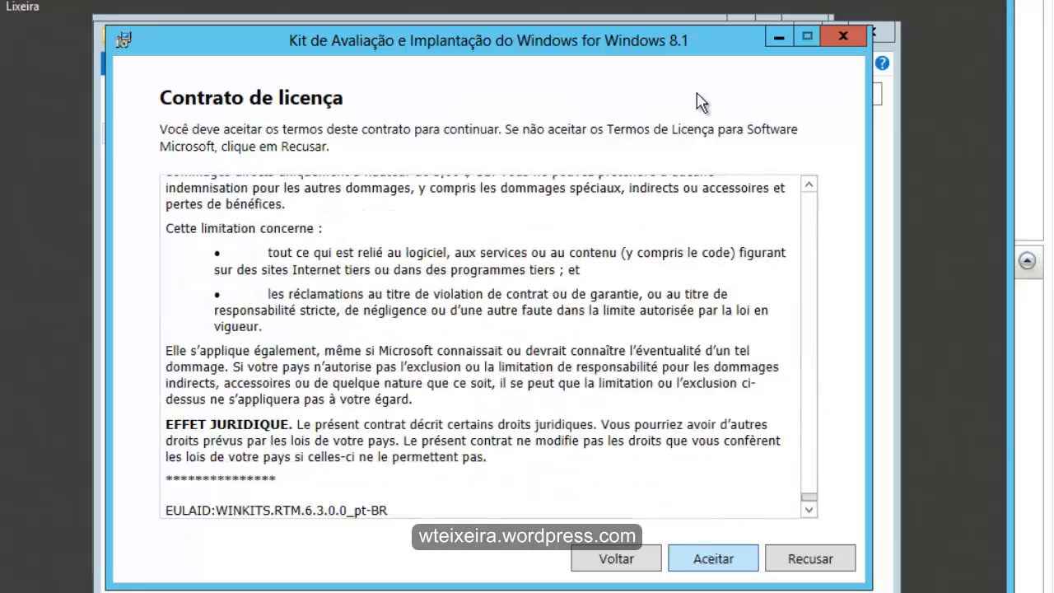
{"action": "key", "text": "Return"}
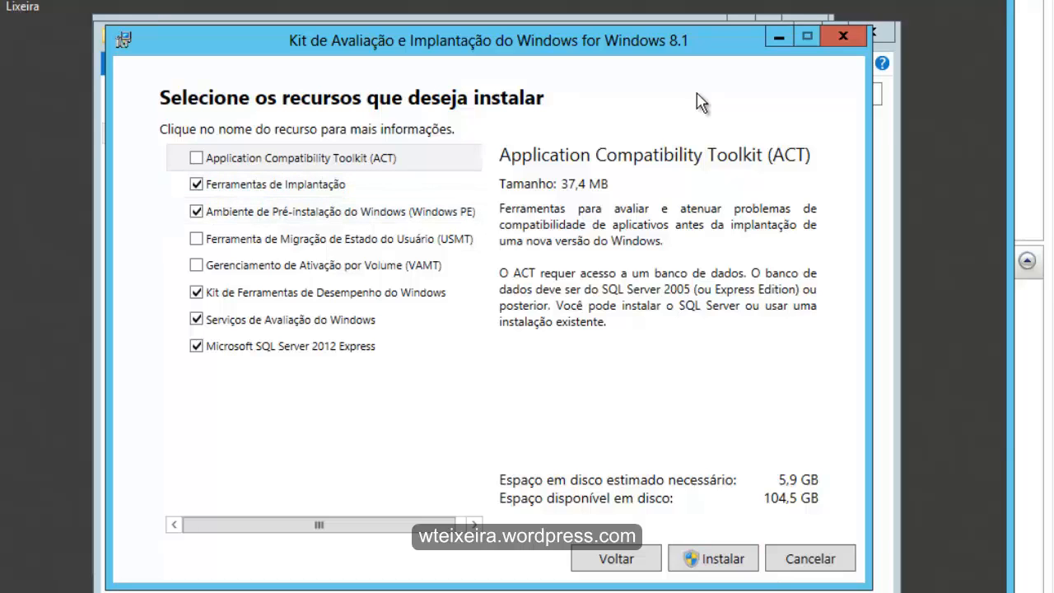
- Install the ADK with USMT added and Microsoft SQL Server 2012 Express, Serviços de Avaliação and Kit de Ferramentas de Desempenho deselected, allowing the elevation
{"action": "left_click", "coordinate": [195, 239]}
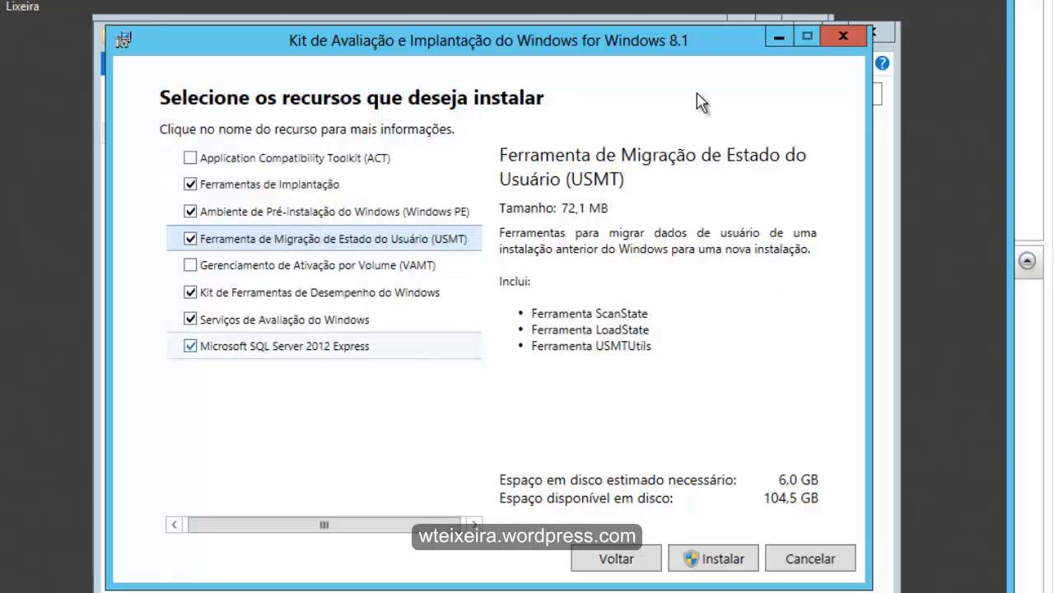
{"action": "left_click", "coordinate": [190, 346]}
{"action": "left_click", "coordinate": [190, 292]}
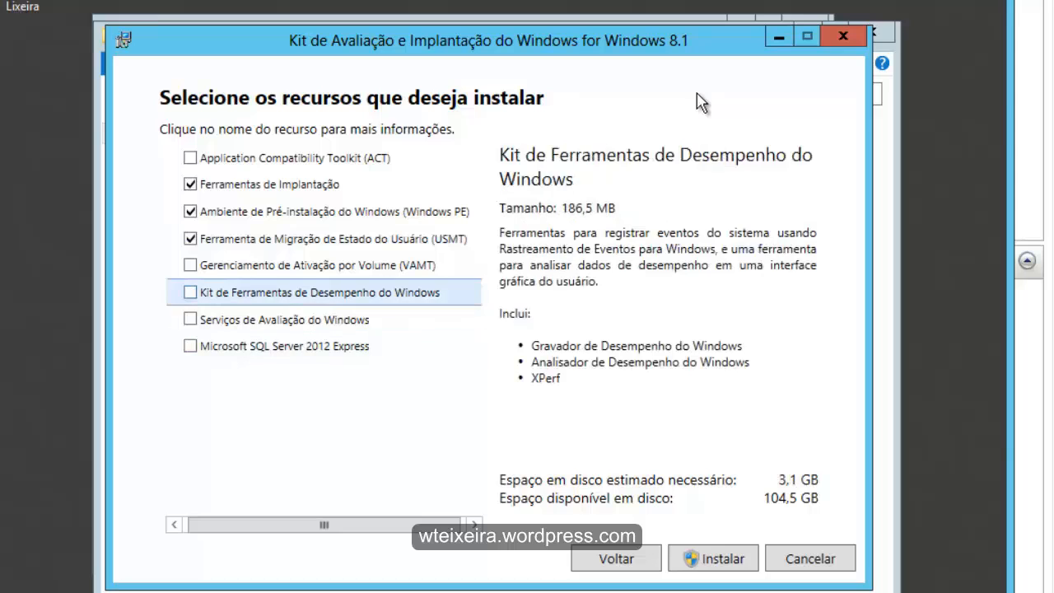
{"action": "left_click", "coordinate": [713, 559]}
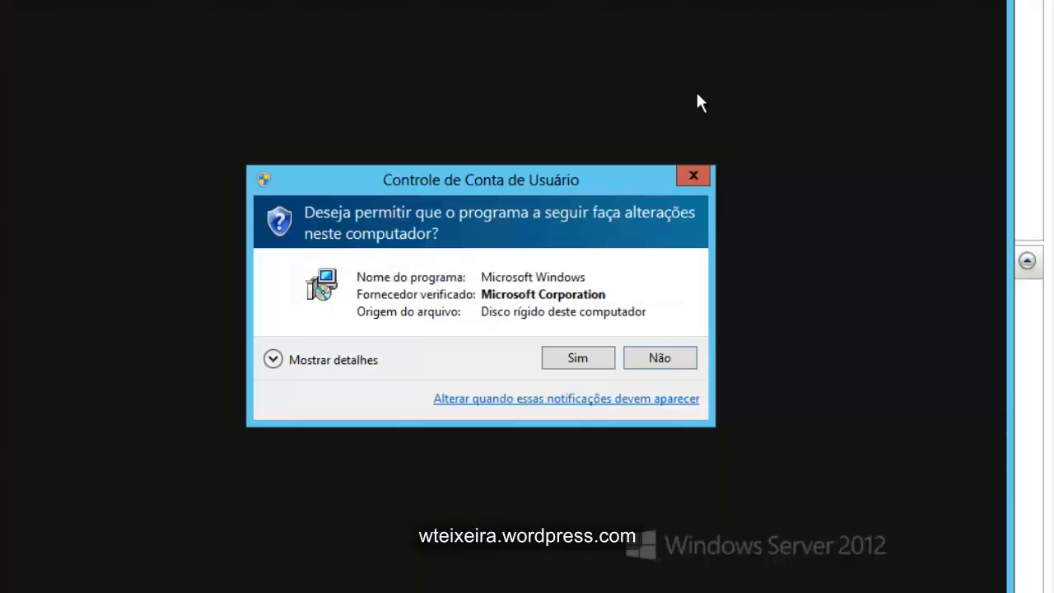
{"action": "left_click", "coordinate": [577, 357]}
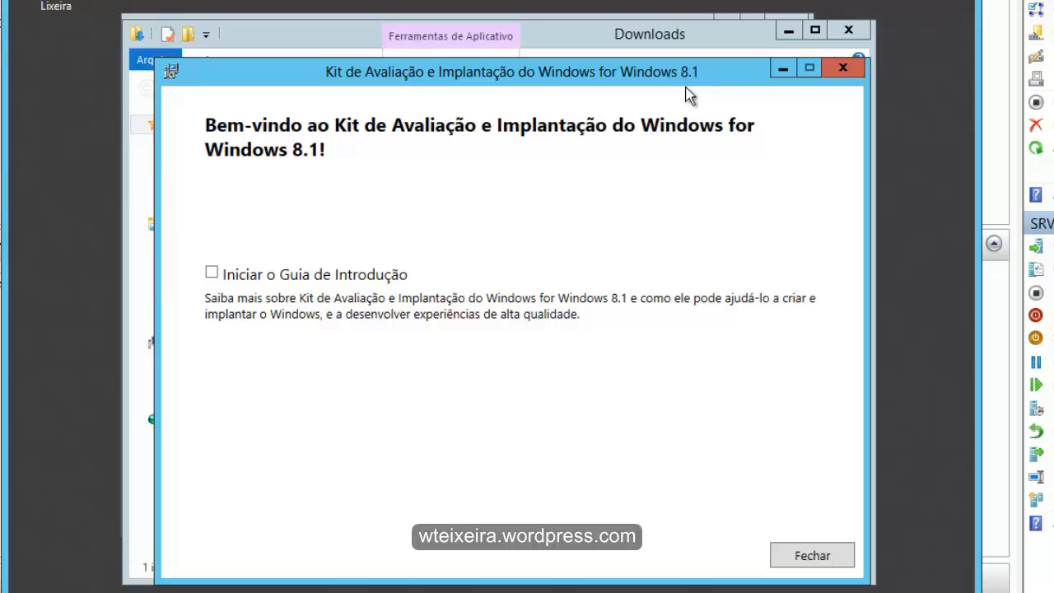
{"action": "left_click_drag", "start_coordinate": [703, 80], "coordinate": [685, 86]}
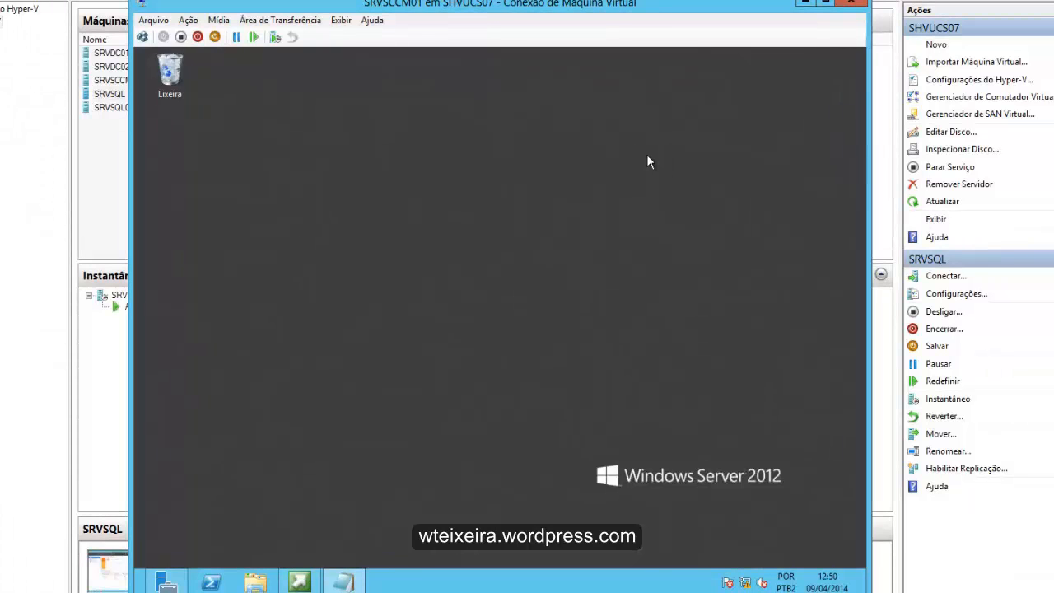
- Open the SCCMSCEP'12_7958 DVD drive (D:) from Computador in a new File Explorer window and reposition that window
{"action": "key", "text": "super+e"}
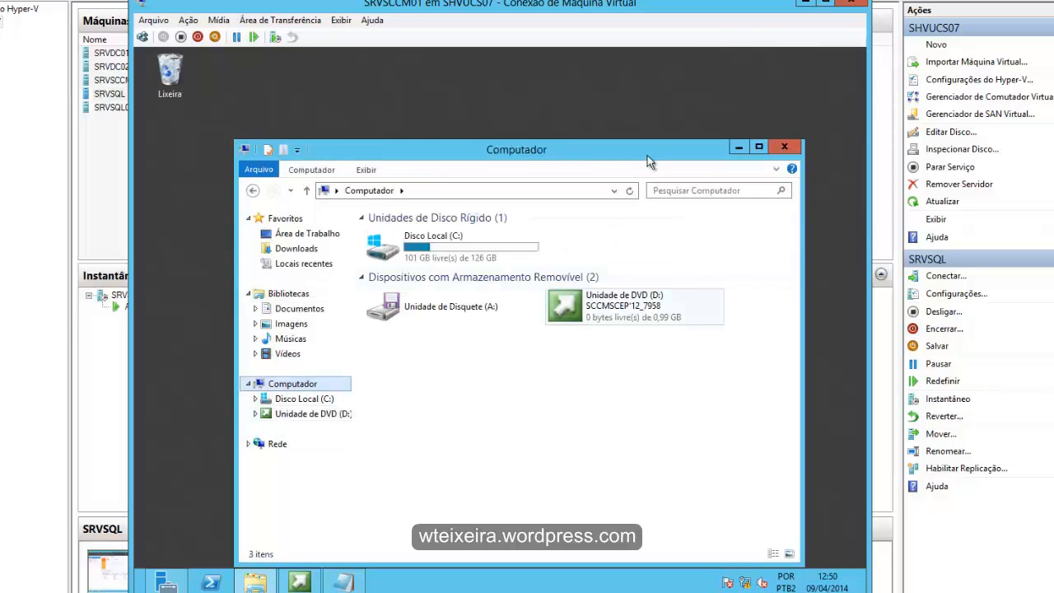
{"action": "right_click", "coordinate": [616, 305]}
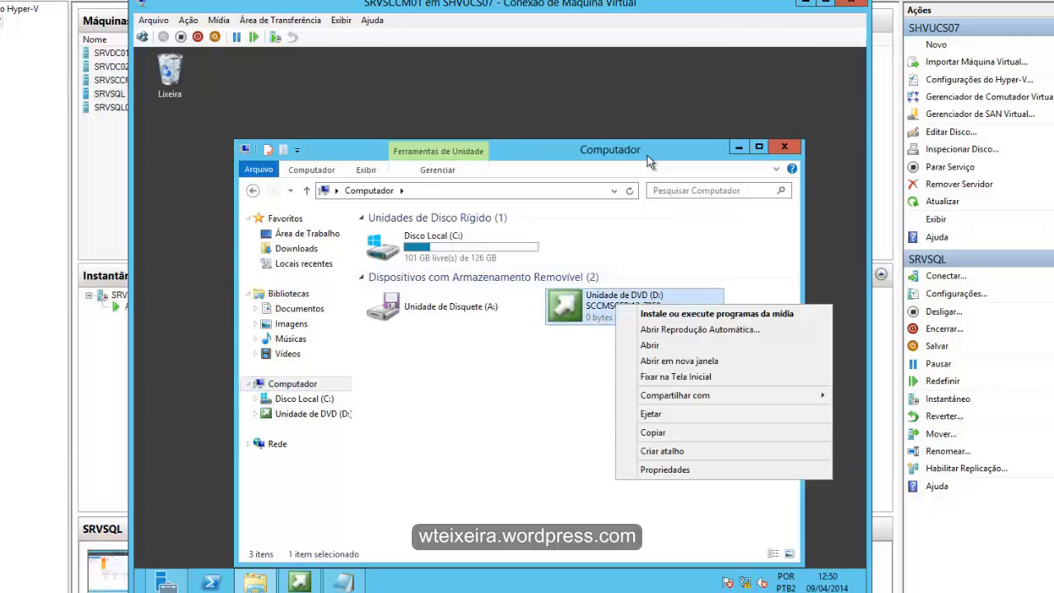
{"action": "left_click", "coordinate": [679, 360]}
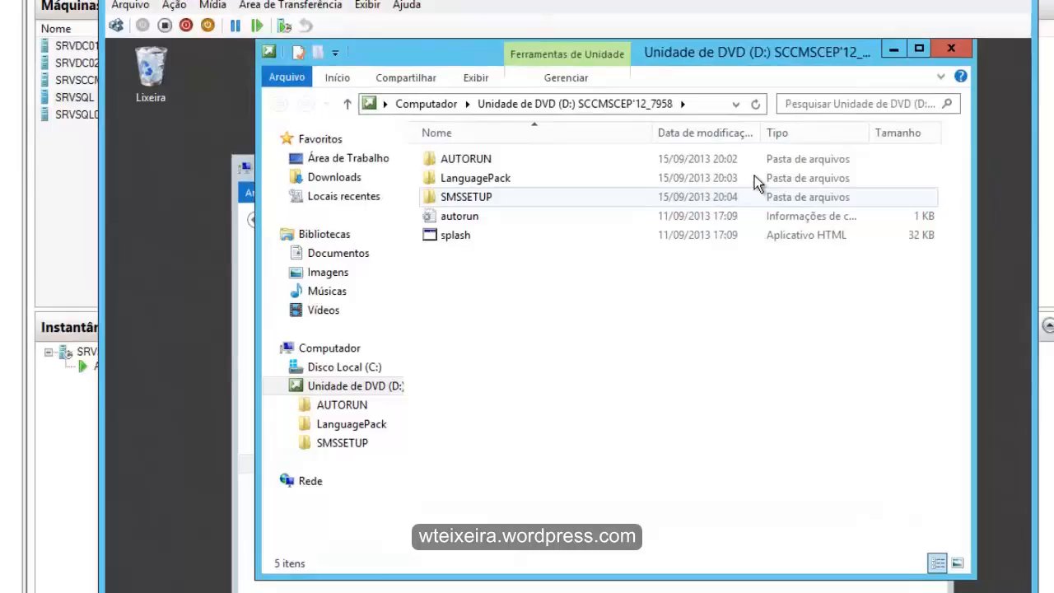
{"action": "left_click_drag", "start_coordinate": [468, 47], "coordinate": [391, 192]}
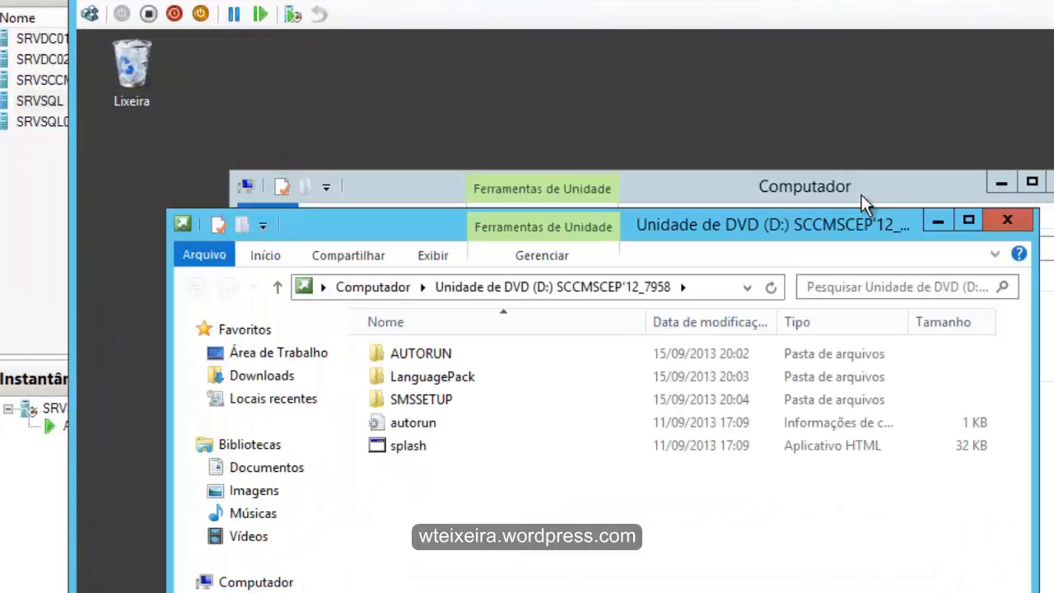
{"action": "left_click_drag", "start_coordinate": [735, 233], "coordinate": [776, 190]}
- Launch splash from the DVD and minimize the File Explorer windows
{"action": "left_click", "coordinate": [450, 401]}
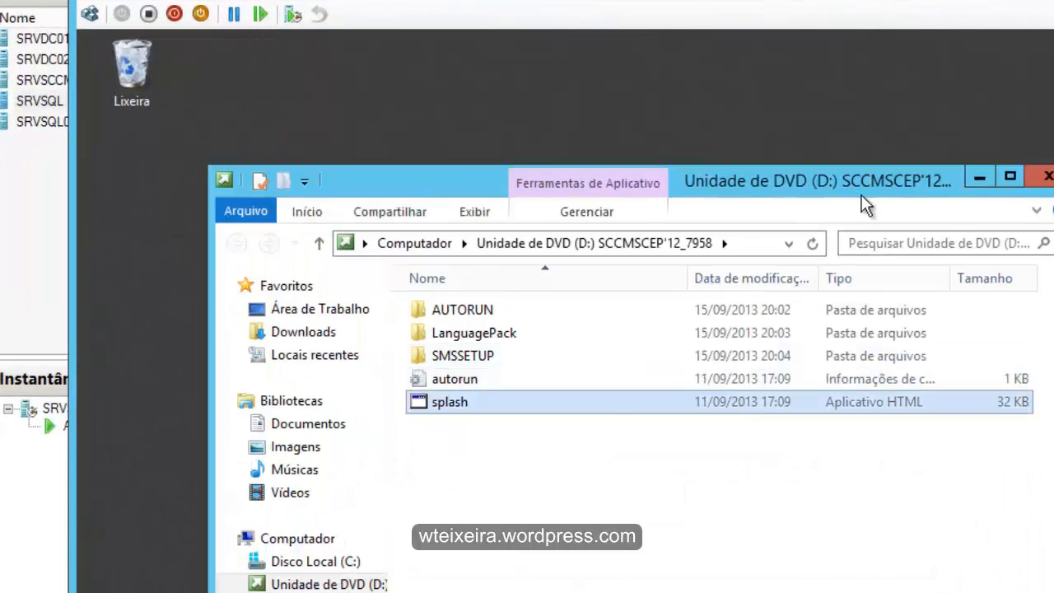
{"action": "right_click", "coordinate": [448, 401]}
{"action": "left_click", "coordinate": [500, 414]}
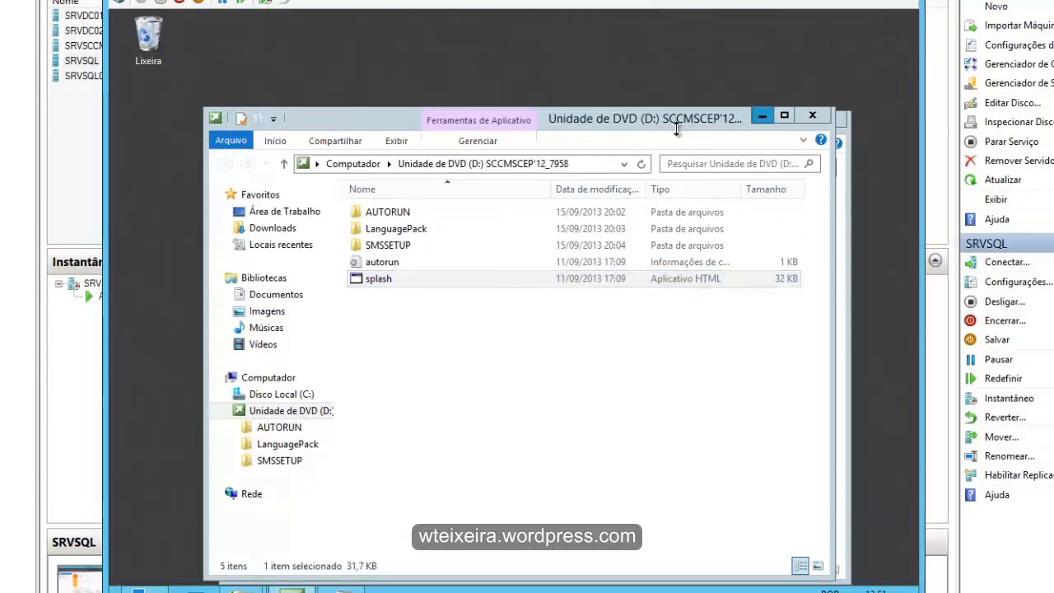
{"action": "left_click", "coordinate": [762, 116]}
{"action": "left_click", "coordinate": [778, 121]}
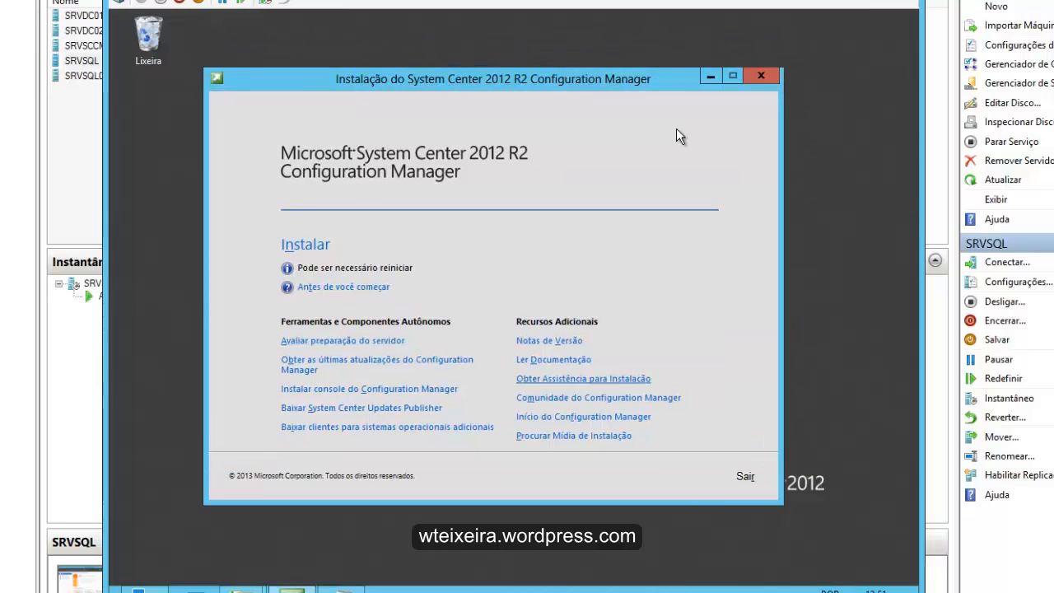
- Start the System Center 2012 R2 Configuration Manager installation, allow its elevation, and proceed past Antes de Começar to the installation options
{"action": "left_click", "coordinate": [305, 244]}
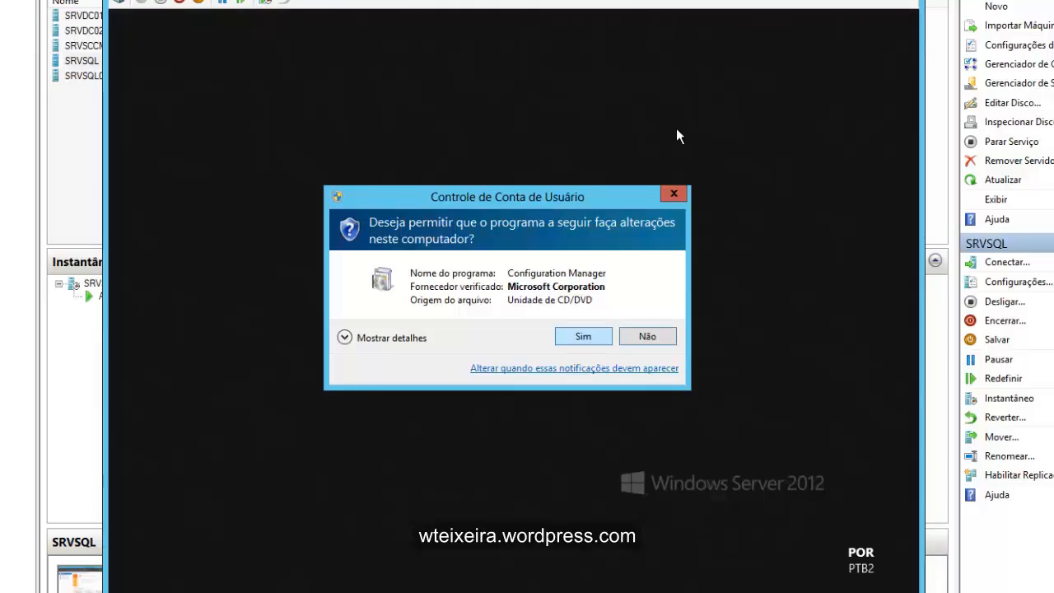
{"action": "left_click", "coordinate": [583, 336]}
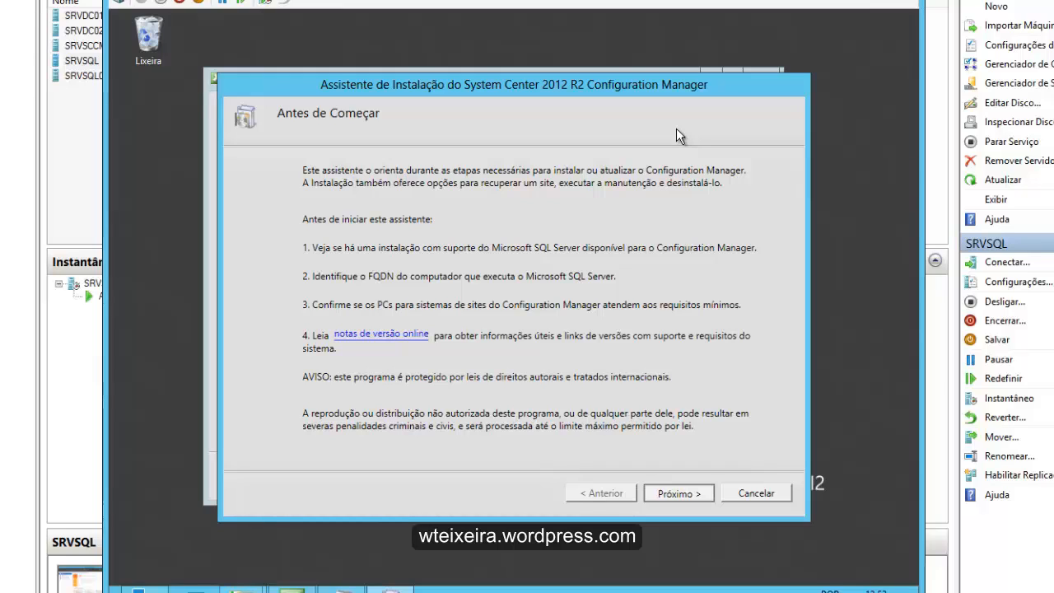
{"action": "key", "text": "Return"}
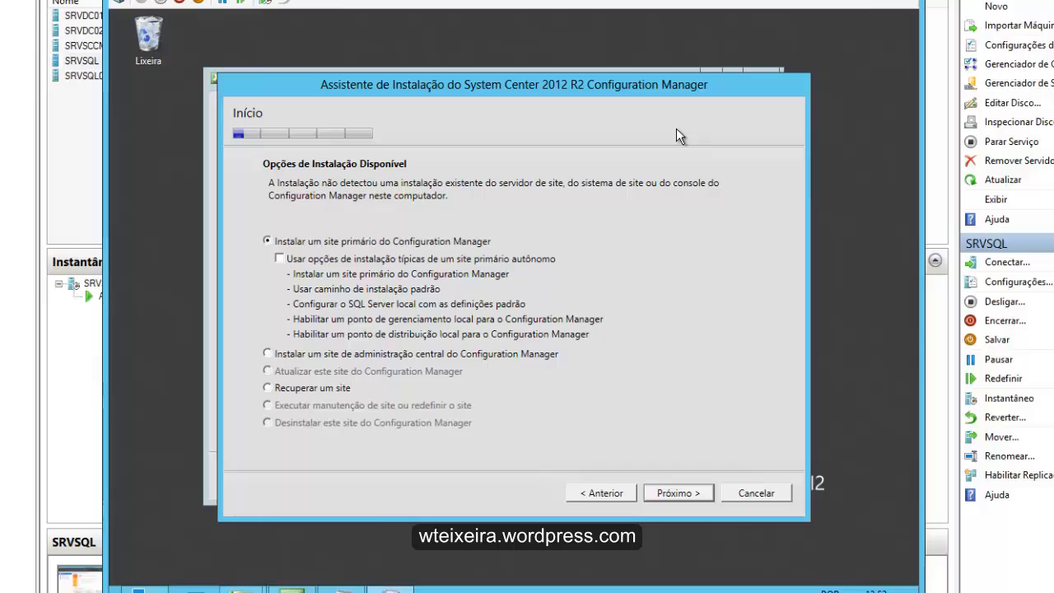
- Choose to install a primary Configuration Manager site and the licensed edition, entering the product key
{"action": "key", "text": "Return"}
{"action": "key", "text": "ctrl+v"}
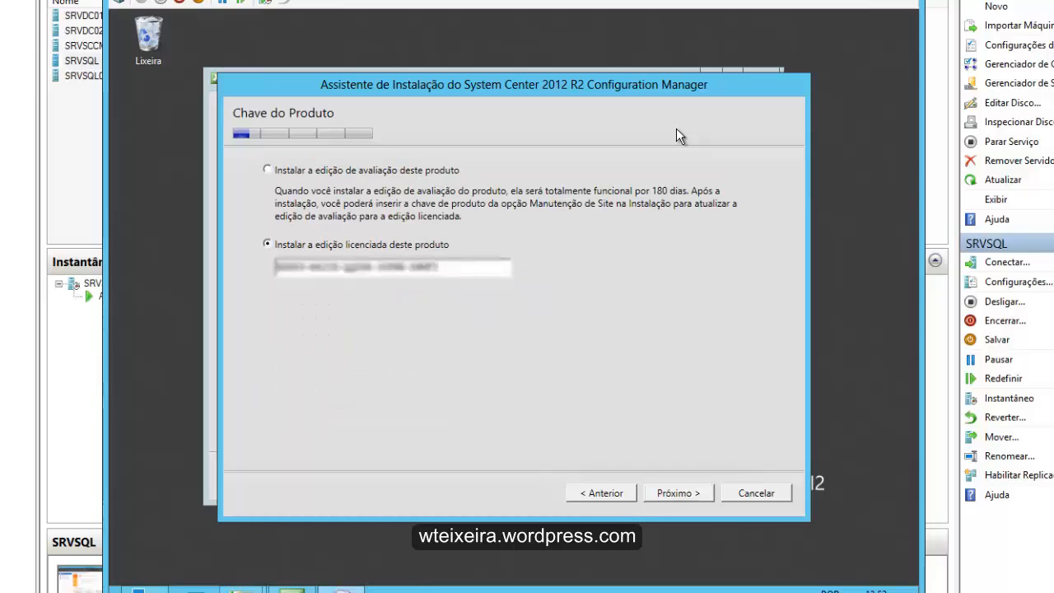
{"action": "key", "text": "Return"}
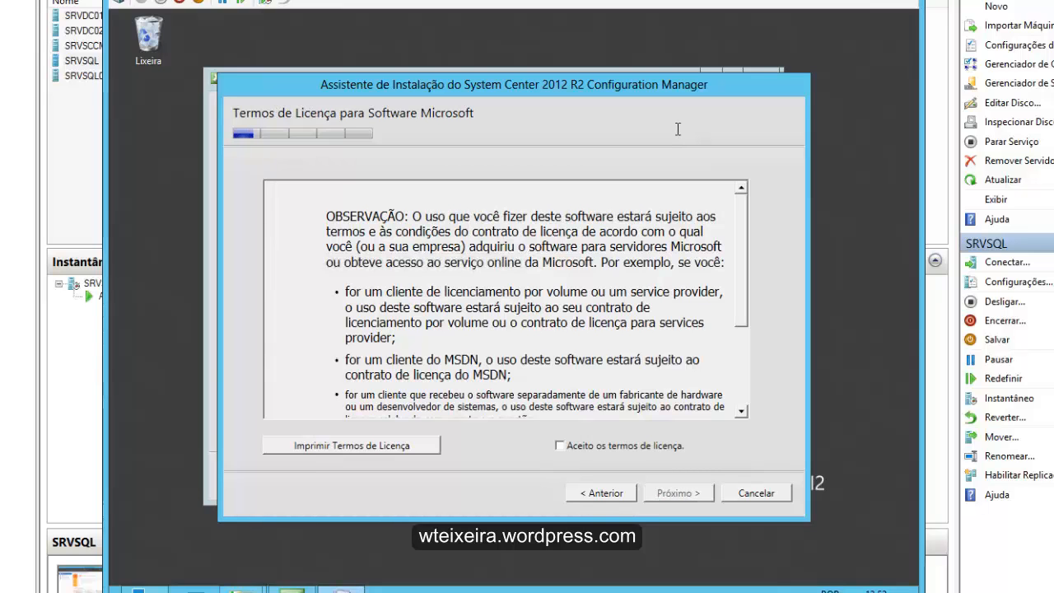
- Accept the Microsoft software licence terms and the prerequisite licences for SQL Server 2012 Express, SQL Server 2012 Native Client and Silverlight 5
{"action": "key", "text": "space"}
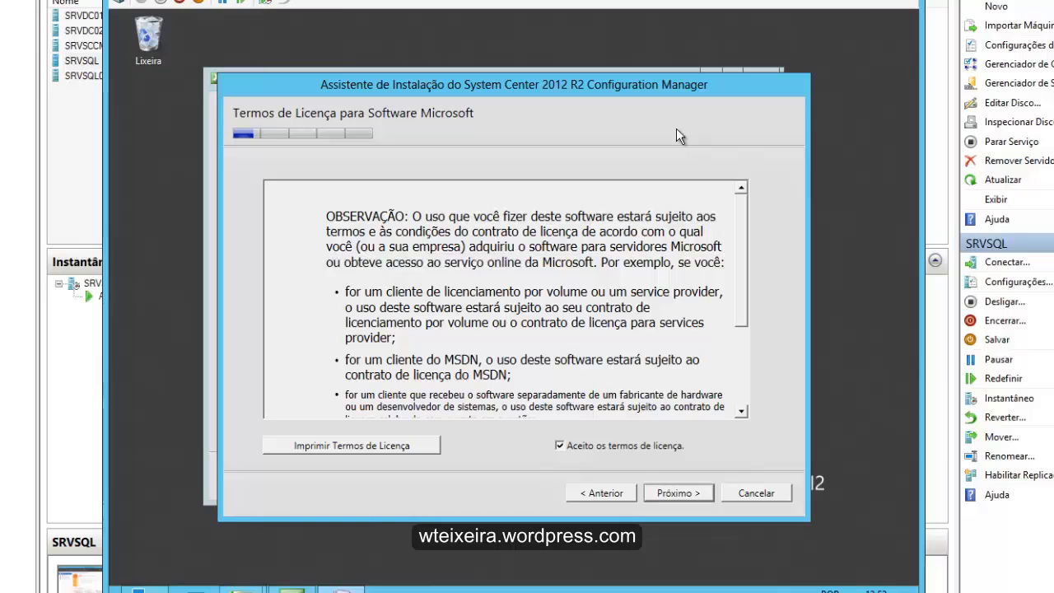
{"action": "scroll", "coordinate": [679, 136], "scroll_direction": "down", "scroll_amount": 3}
{"action": "scroll", "coordinate": [680, 136], "scroll_direction": "up", "scroll_amount": 3}
{"action": "key", "text": "Return"}
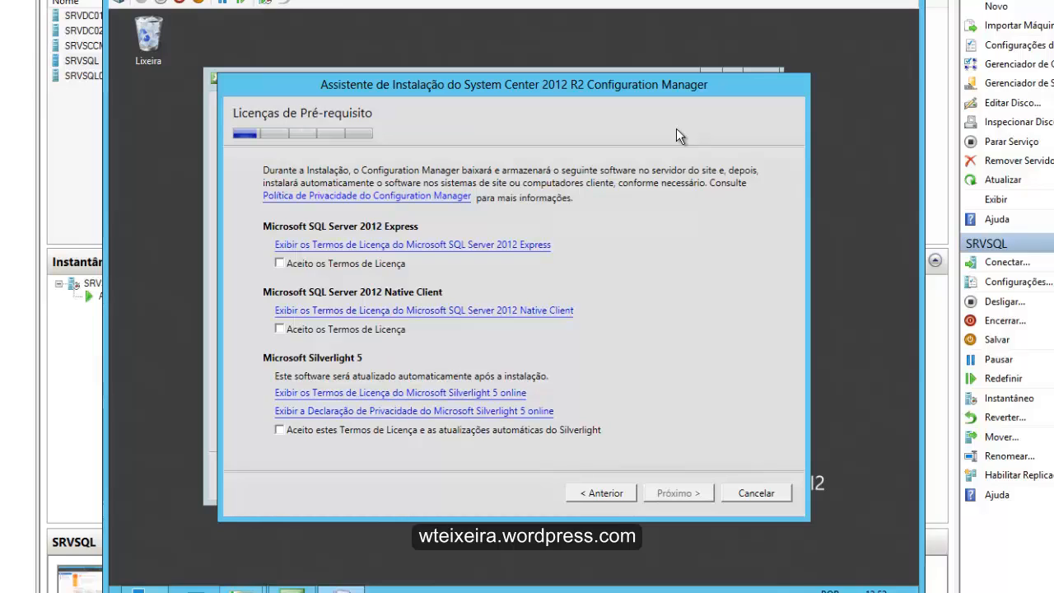
{"action": "key", "text": "space"}
{"action": "key", "text": "space"}
{"action": "key", "text": "space"}
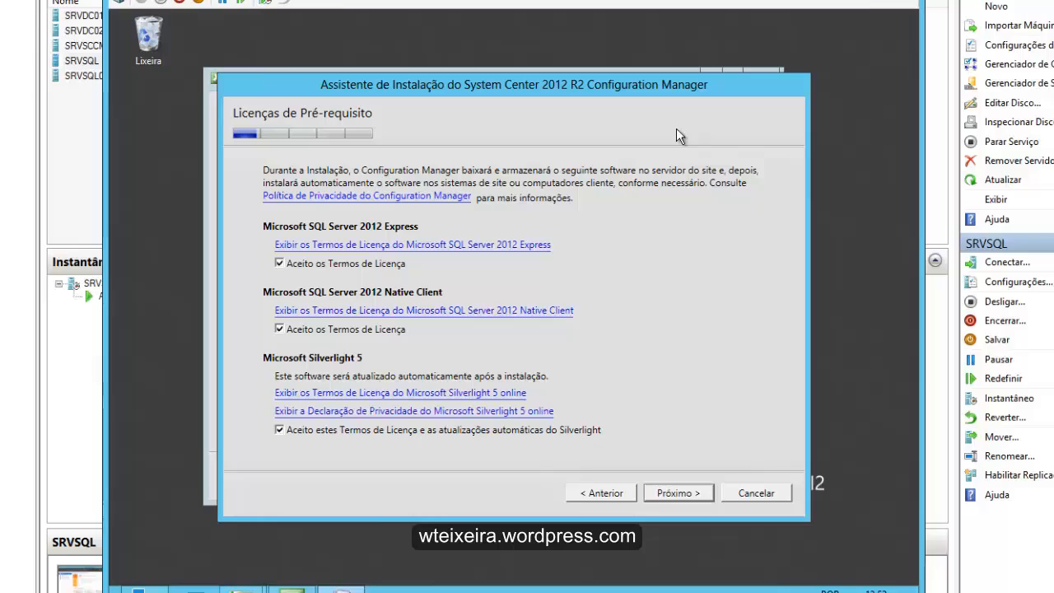
{"action": "key", "text": "Return"}
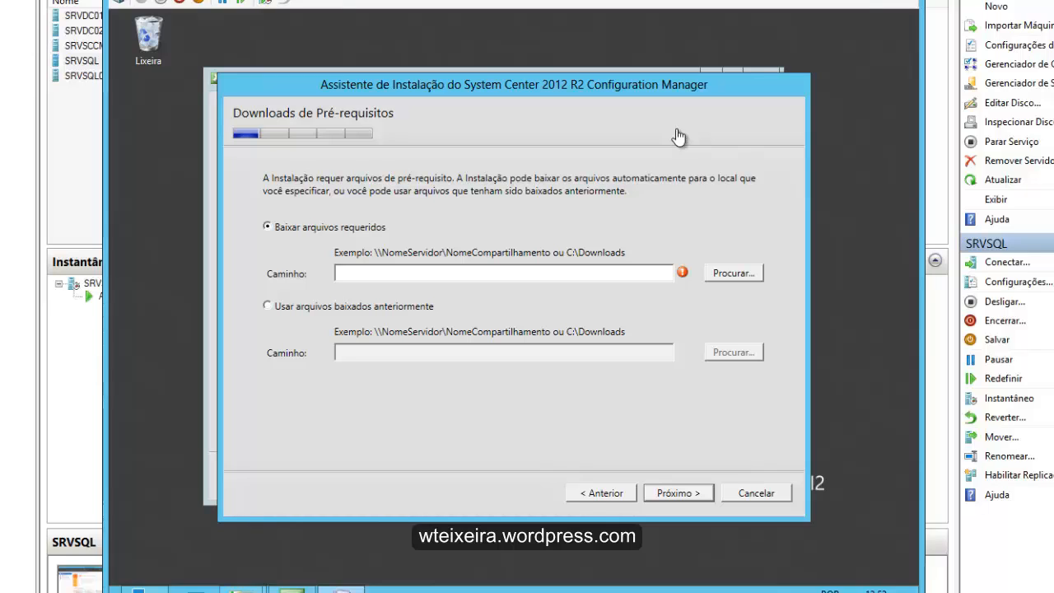
- Use previously downloaded prerequisite files from C:\PreReqSCCM2012R2 and proceed to the server language selection
{"action": "key", "text": "Tab"}
{"action": "key", "text": "Down"}
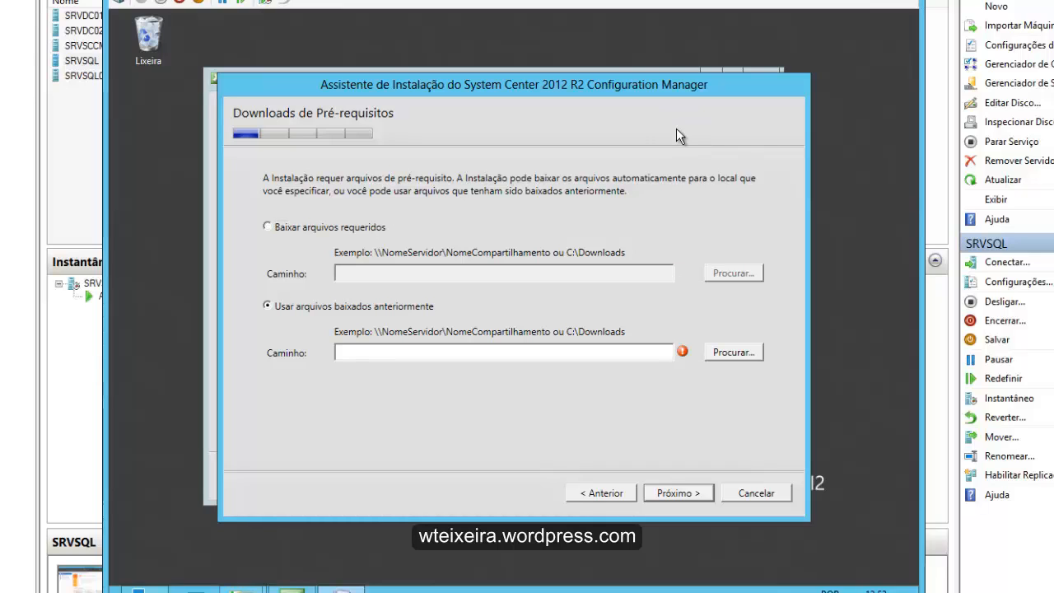
{"action": "key", "text": "Tab"}
{"action": "key", "text": "Return"}
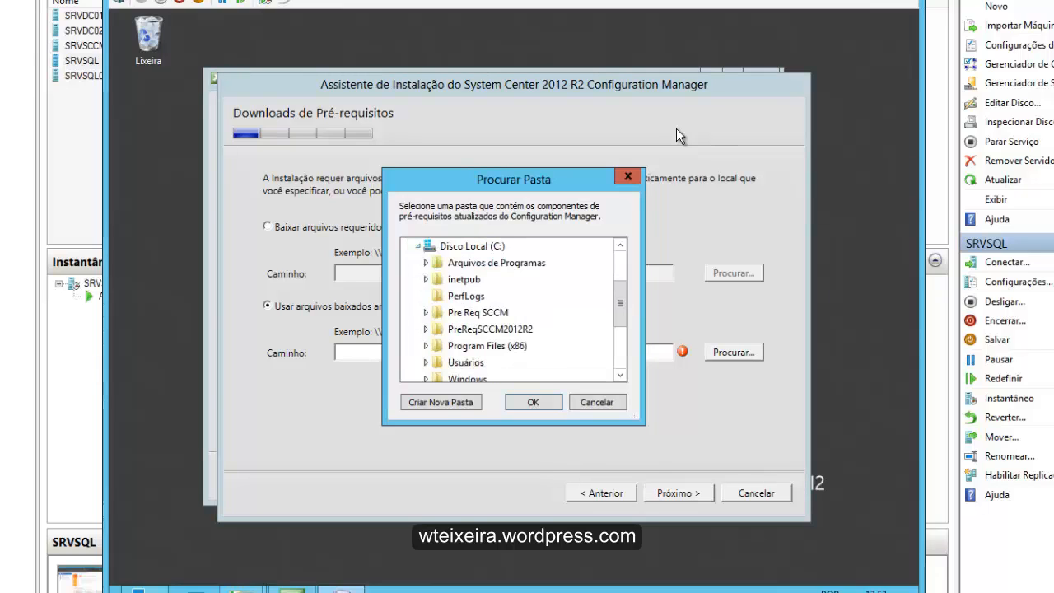
{"action": "left_click", "coordinate": [505, 329]}
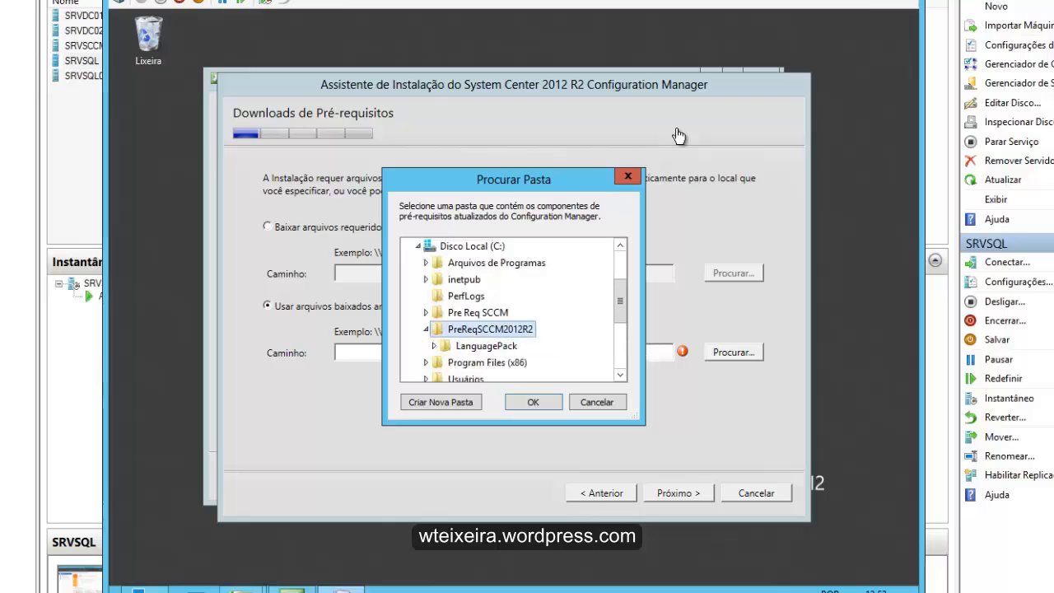
{"action": "key", "text": "Return"}
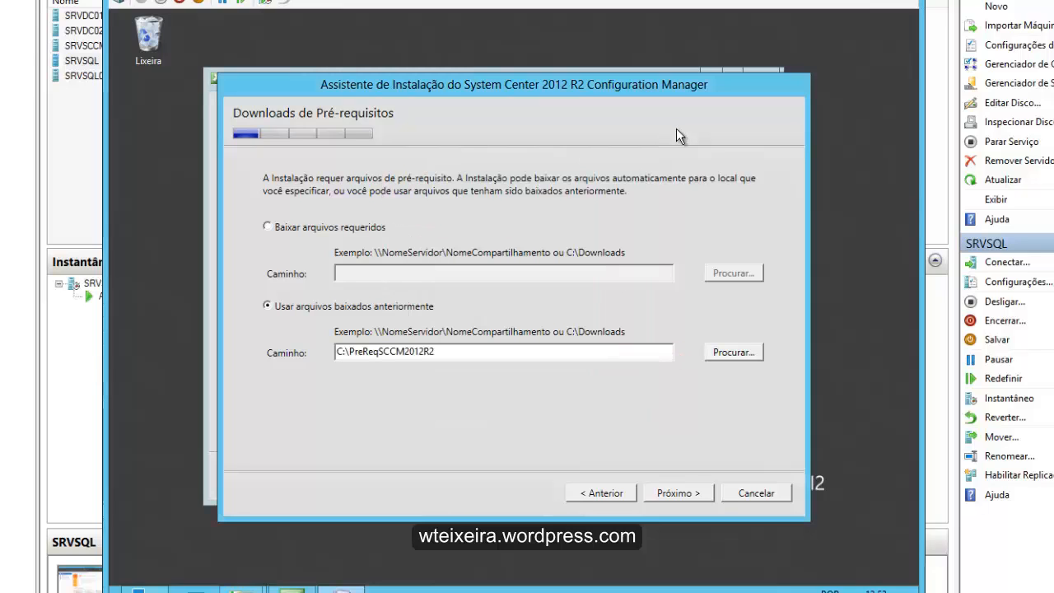
{"action": "key", "text": "Return"}
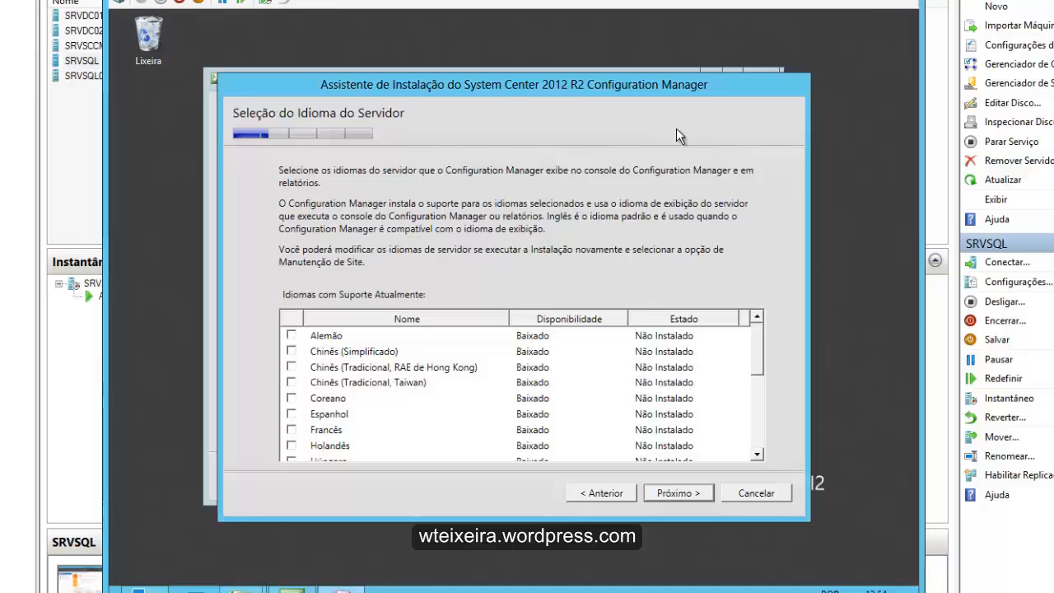
- Review the server and client language lists and keep Inglês and Português (Brasil) for both
{"action": "scroll", "coordinate": [676, 129], "scroll_direction": "down", "scroll_amount": 11}
{"action": "scroll", "coordinate": [676, 129], "scroll_direction": "up", "scroll_amount": 2}
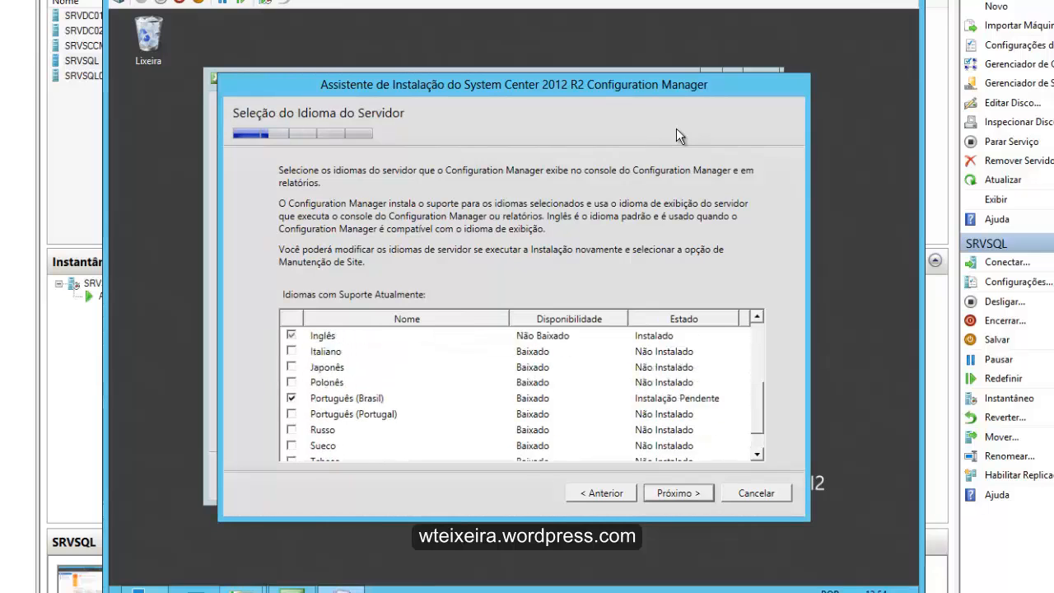
{"action": "scroll", "coordinate": [676, 129], "scroll_direction": "up", "scroll_amount": 2}
{"action": "key", "text": "Return"}
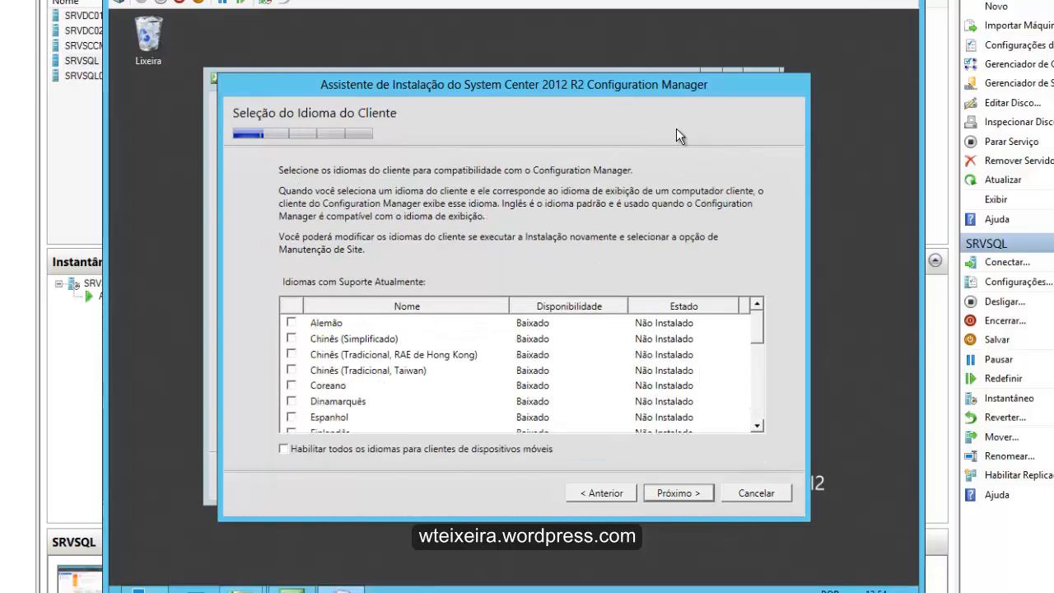
{"action": "scroll", "coordinate": [676, 136], "scroll_direction": "down", "scroll_amount": 5}
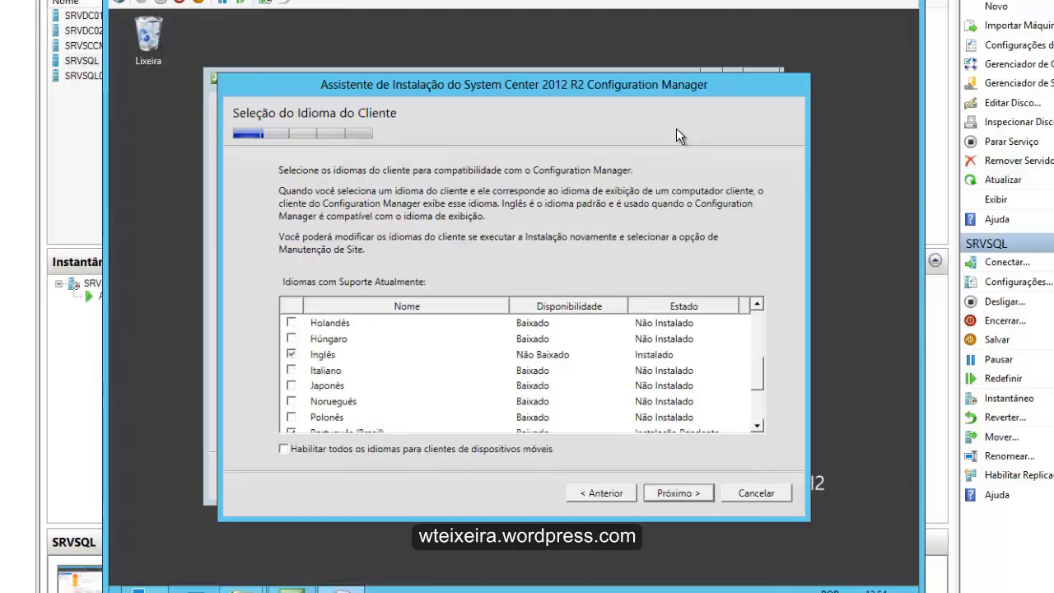
{"action": "key", "text": "Return"}
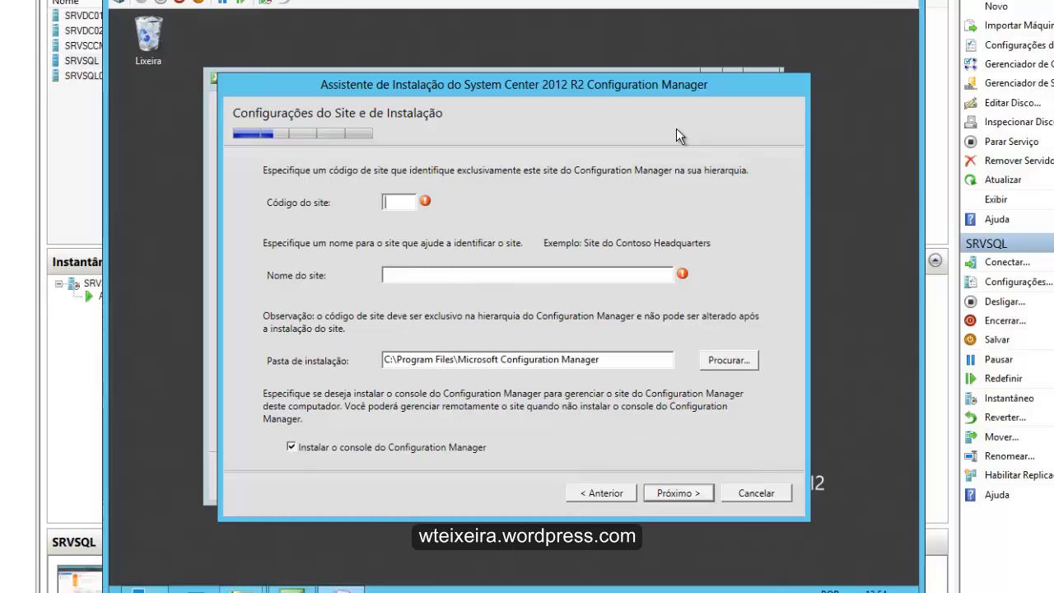
- Set the site code to BSB and the site name to SCCM2012 Homolog, keeping the default installation folder and the console
{"action": "type", "text": "BSB"}
{"action": "key", "text": "Tab"}
{"action": "type", "text": "SCCM2012"}
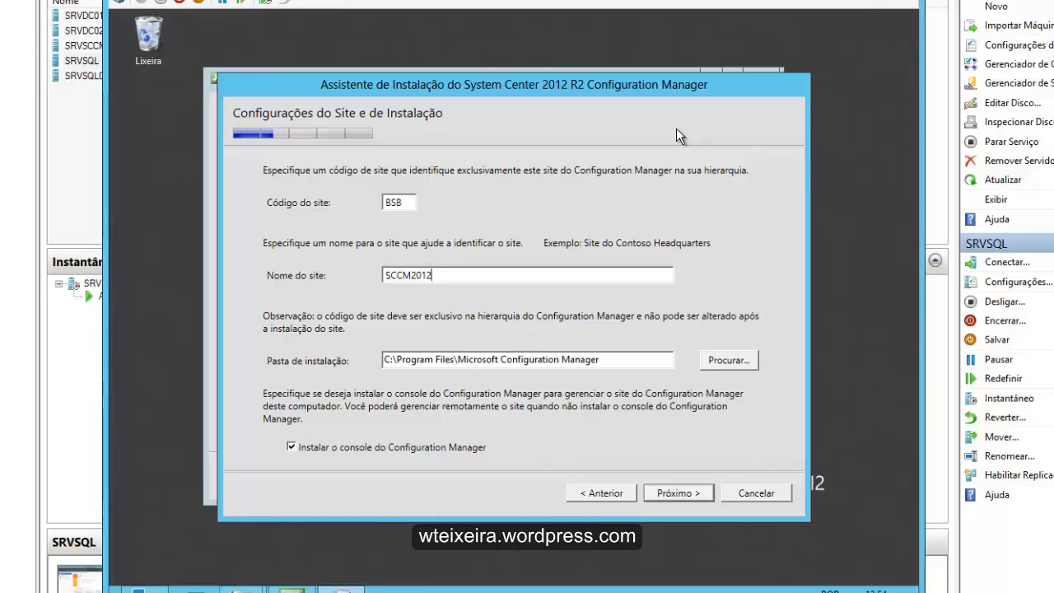
{"action": "type", "text": "Homolo"}
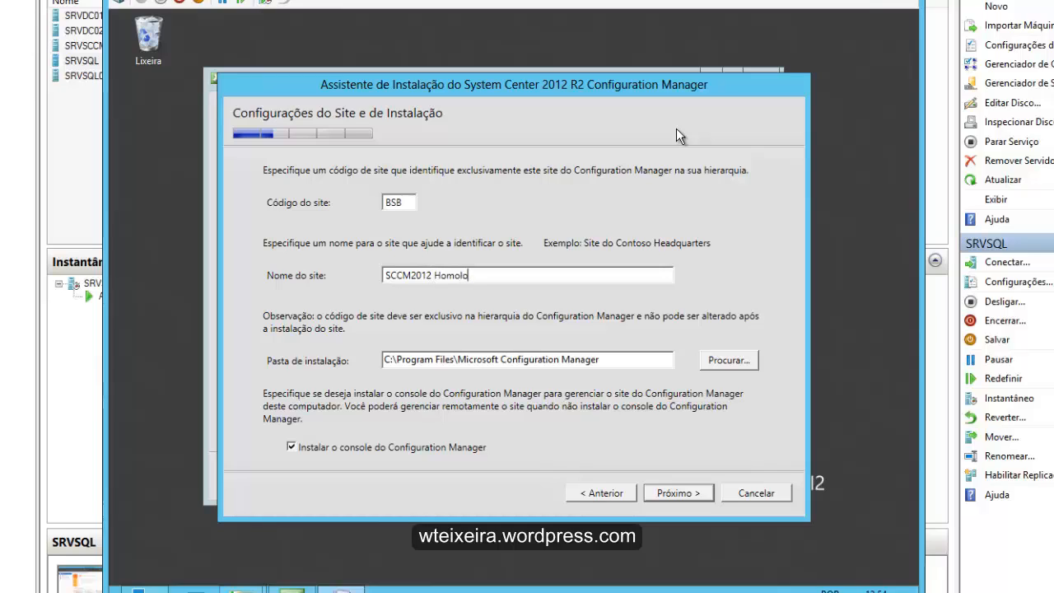
{"action": "type", "text": "g"}
{"action": "key", "text": "Return"}
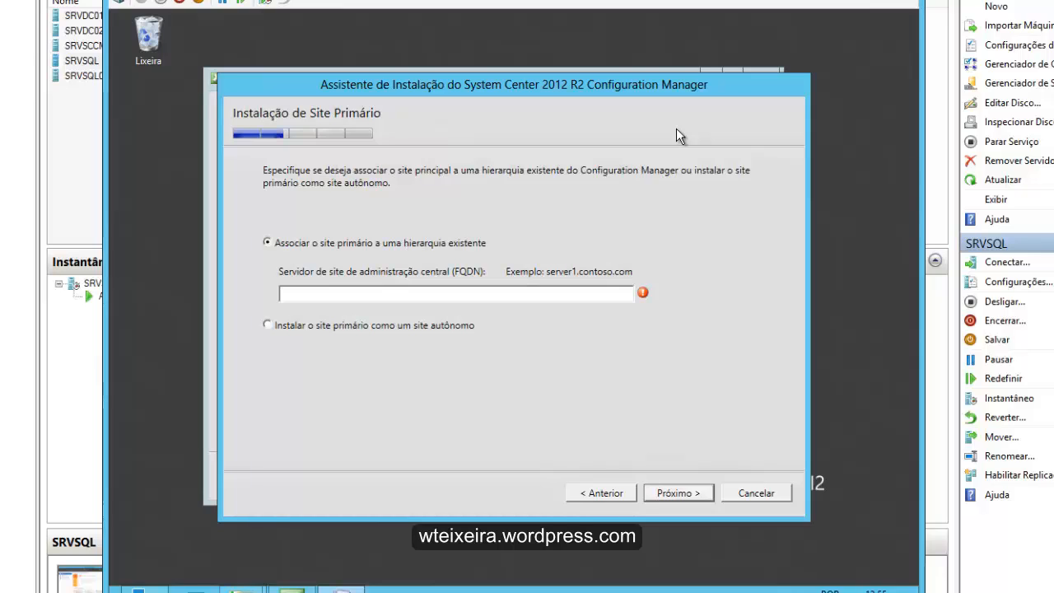
- Choose to install the primary site as a standalone site and confirm the choice
{"action": "key", "text": "Down"}
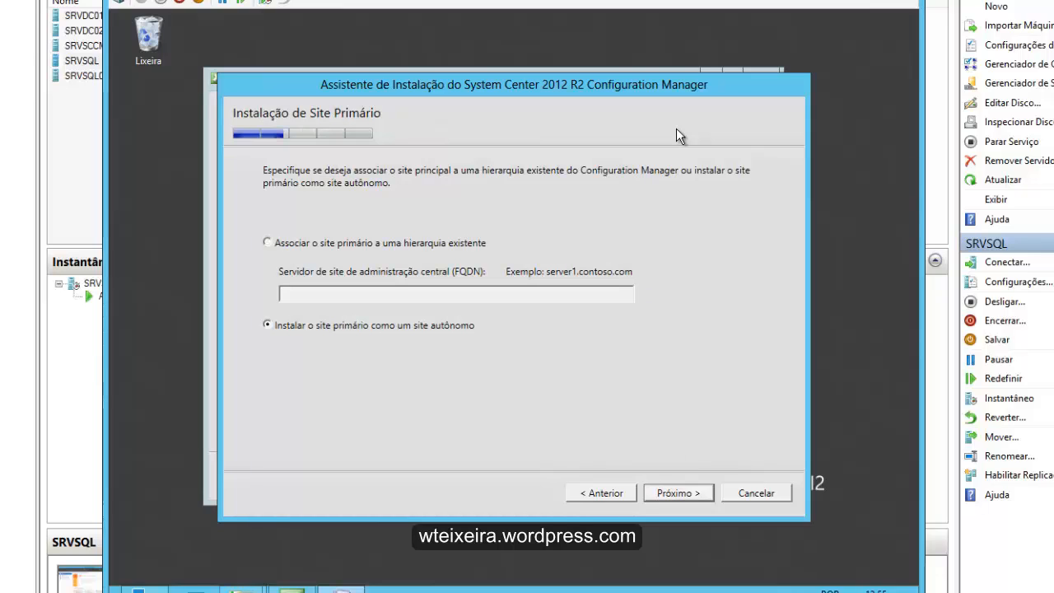
{"action": "key", "text": "Return"}
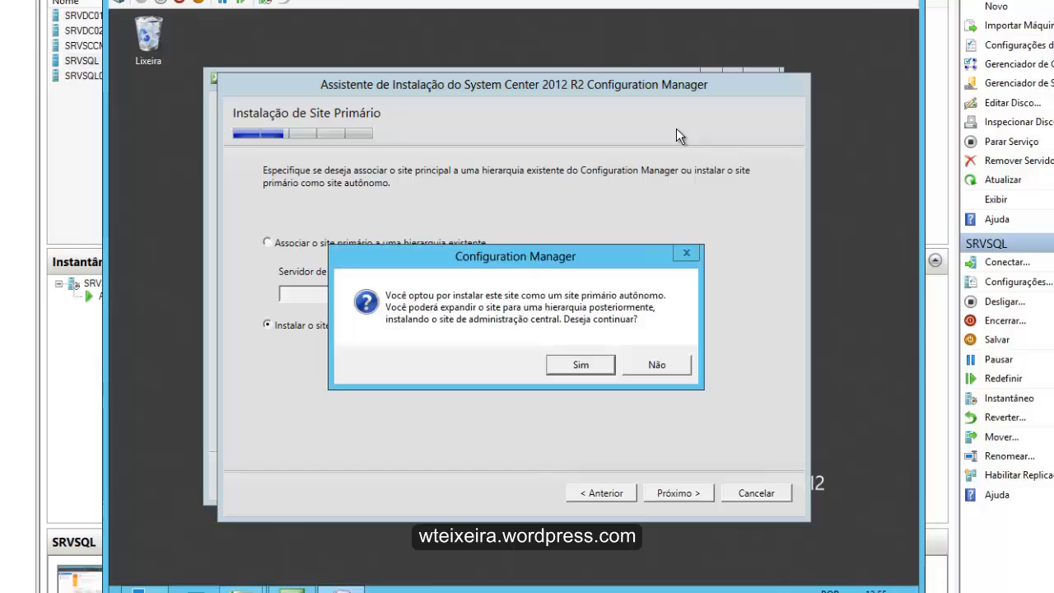
{"action": "key", "text": "Return"}
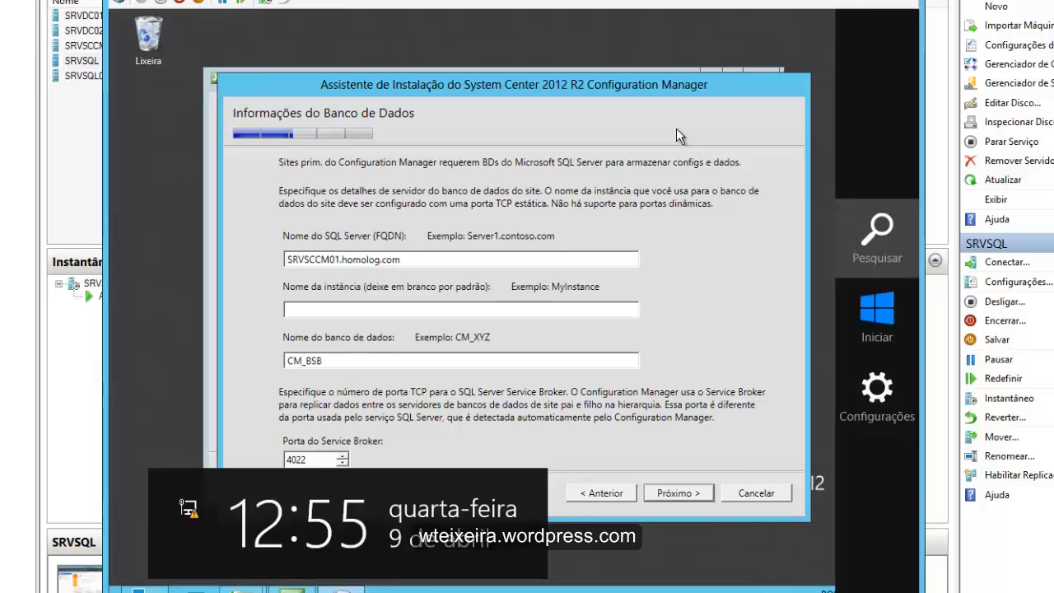
- Open Windows PowerShell and run Test-Connection SRVSQL to check that the SQL server is reachable
{"action": "left_click", "coordinate": [877, 233]}
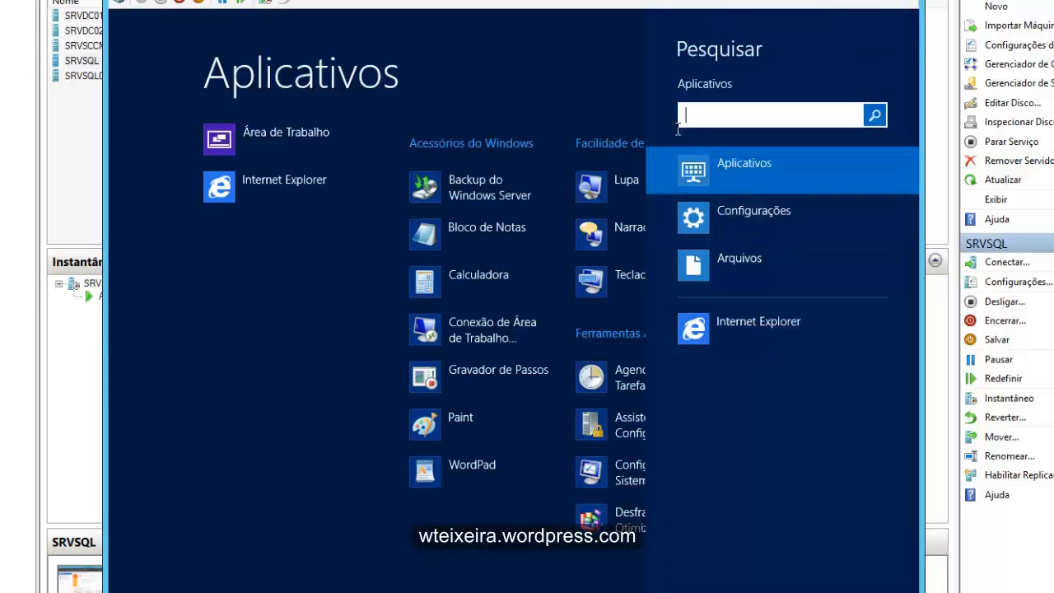
{"action": "type", "text": "power"}
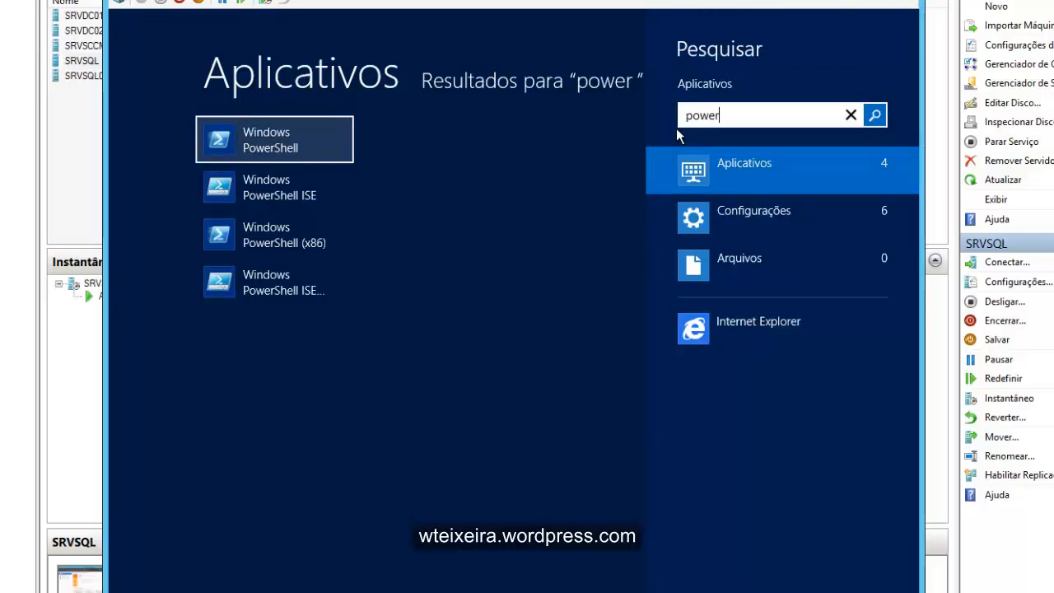
{"action": "key", "text": "Return"}
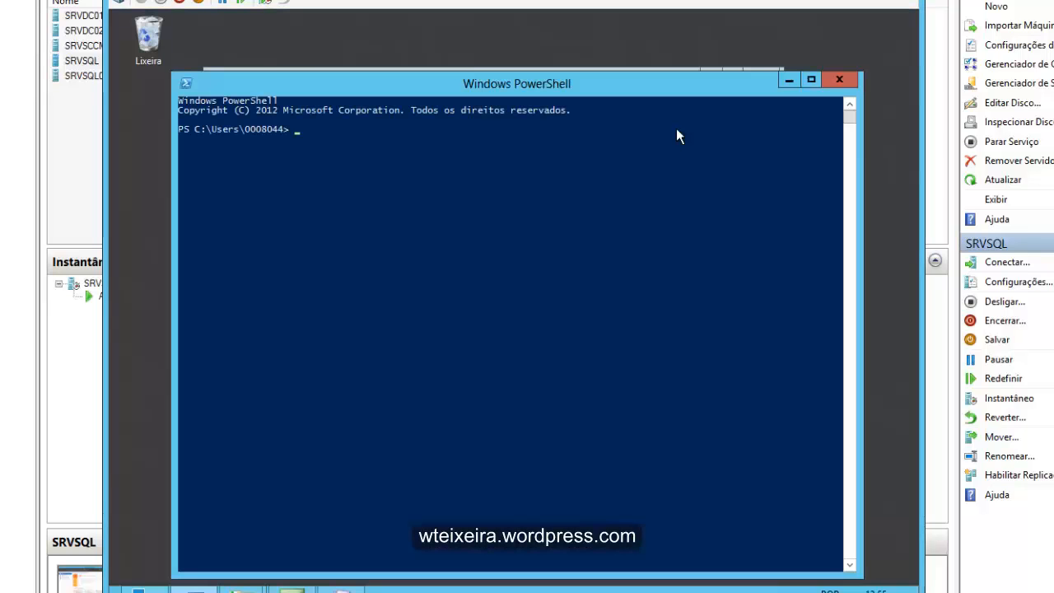
{"action": "type", "text": "T"}
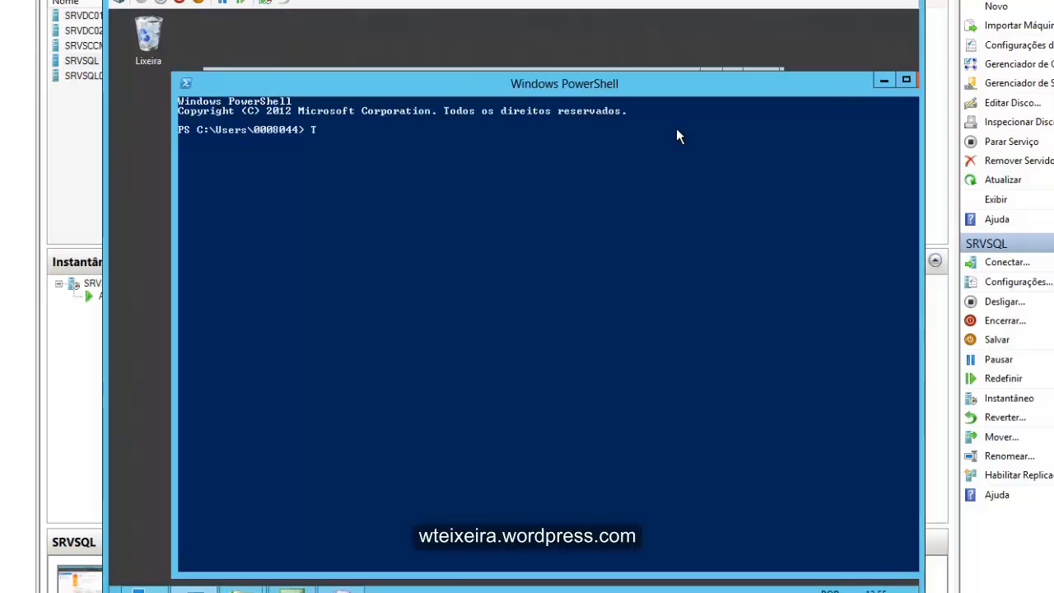
{"action": "type", "text": "est-Connection SRVSQL"}
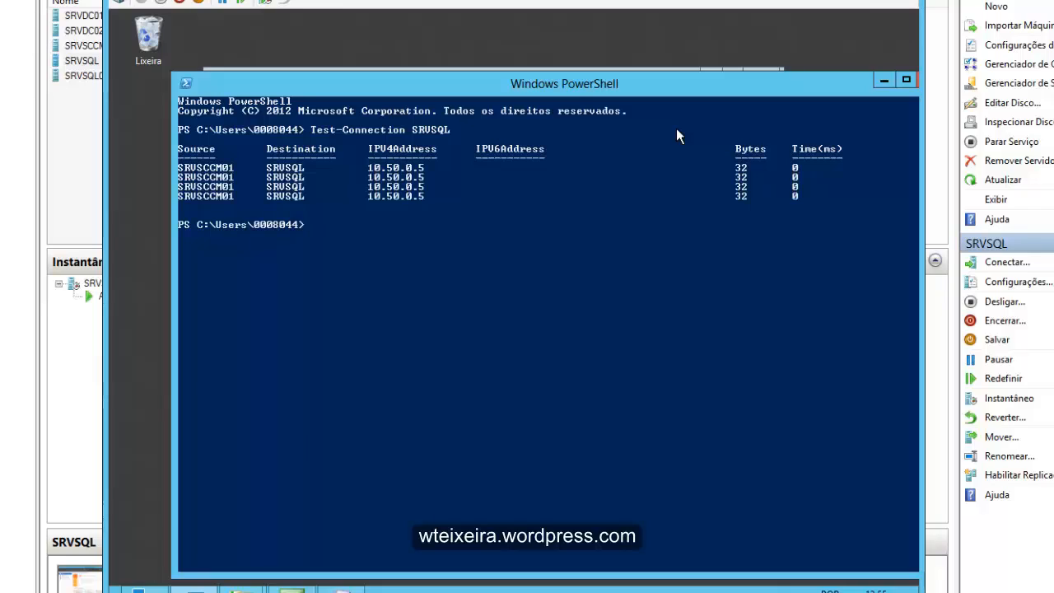
- Run Test-Connection SRVSQL.homolog.com to check the full server name, and return to the installation wizard
{"action": "key", "text": "Up"}
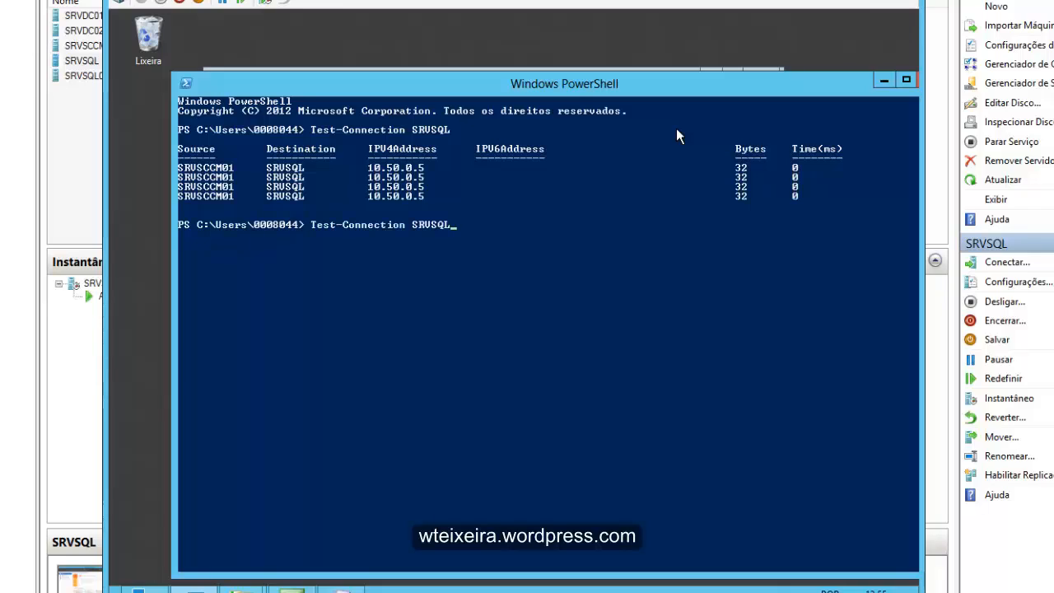
{"action": "type", "text": ".homolog.com"}
{"action": "key", "text": "Return"}
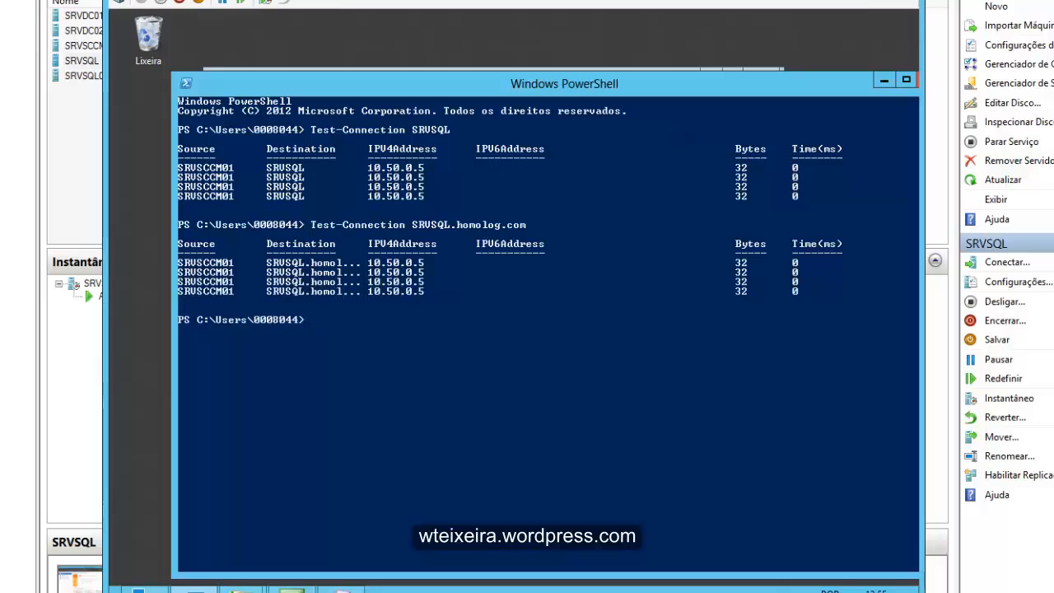
{"action": "left_click_drag", "start_coordinate": [676, 83], "coordinate": [594, 93]}
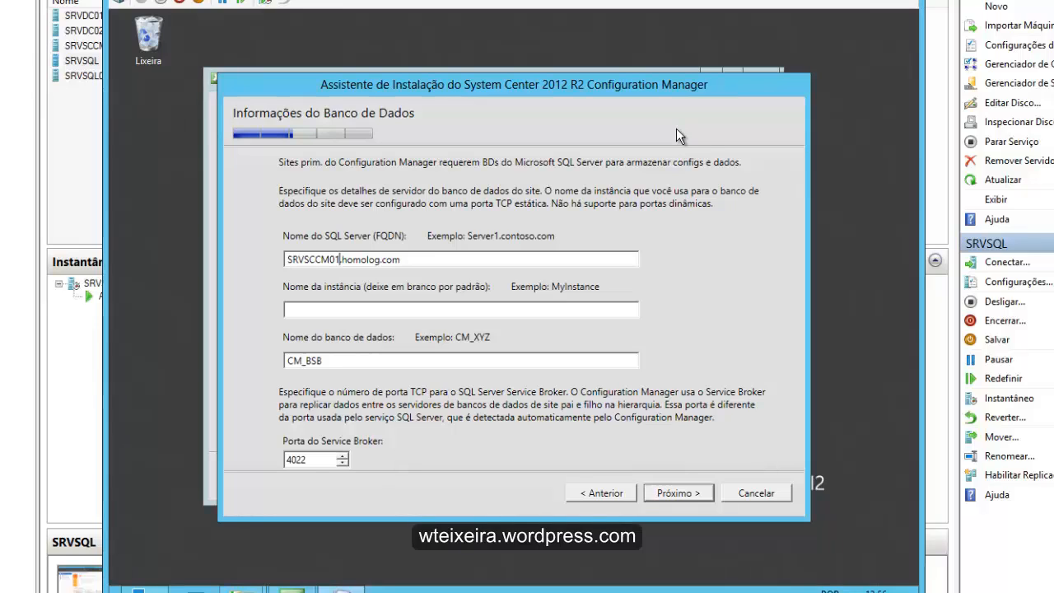
- Set the SQL Server name to SRVSQL.homolog.com, keeping the instance blank, database CM_BSB and the default data and log file paths
{"action": "key", "text": "BackSpace"}
{"action": "key", "text": "BackSpace"}
{"action": "key", "text": "BackSpace"}
{"action": "key", "text": "BackSpace"}
{"action": "key", "text": "BackSpace"}
{"action": "key", "text": "BackSpace"}
{"action": "key", "text": "BackSpace"}
{"action": "key", "text": "BackSpace"}
{"action": "key", "text": "BackSpace"}
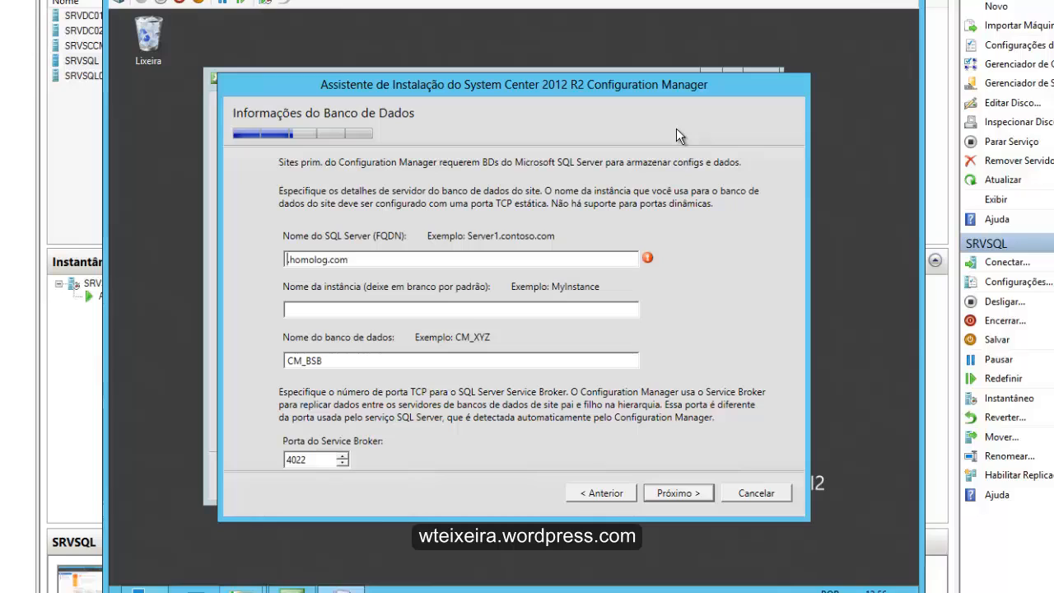
{"action": "type", "text": "SRVSQL"}
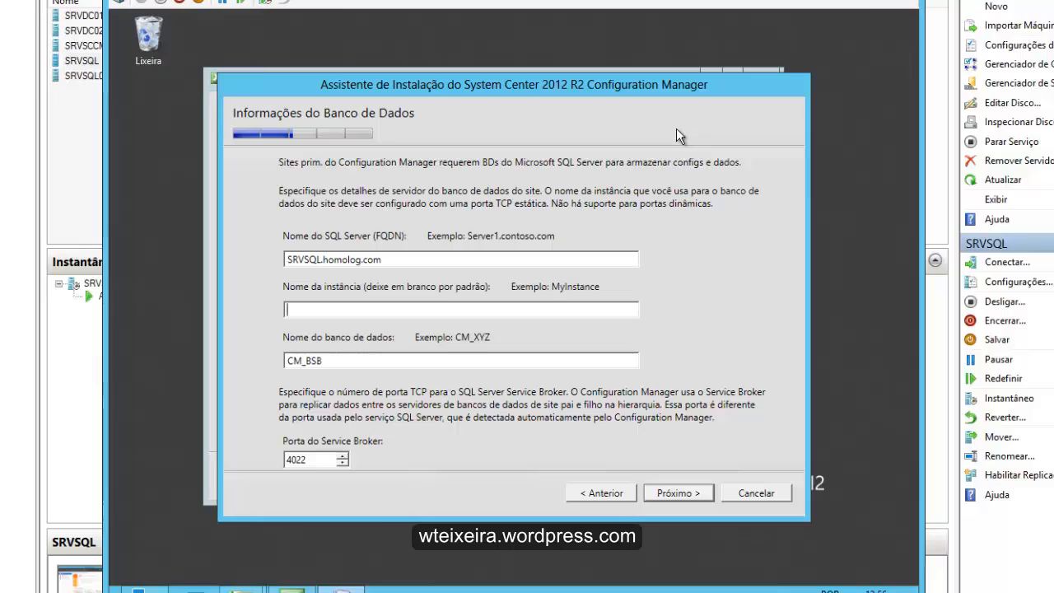
{"action": "key", "text": "Return"}
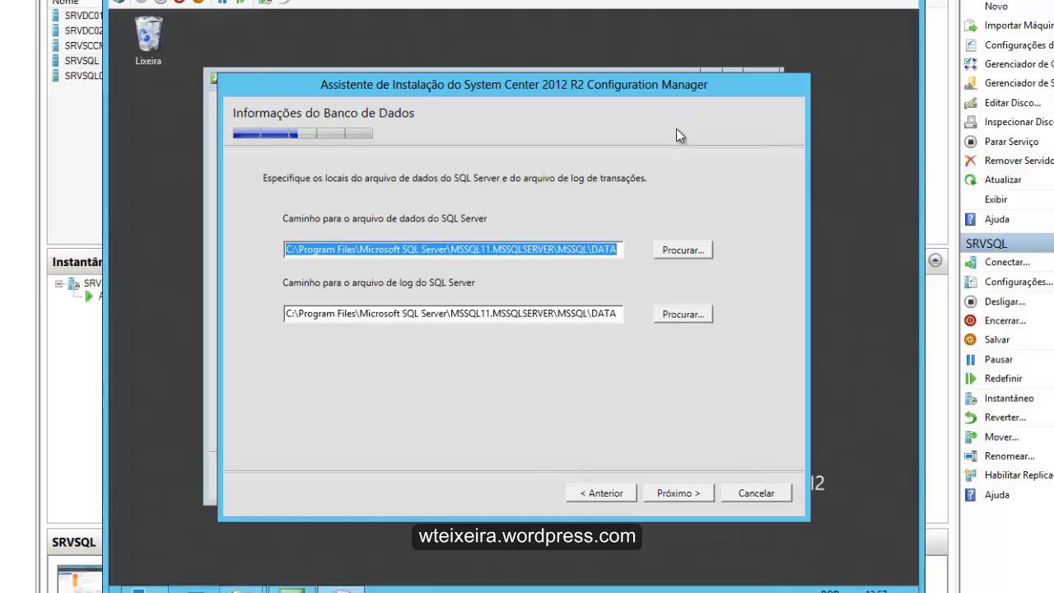
{"action": "key", "text": "Return"}
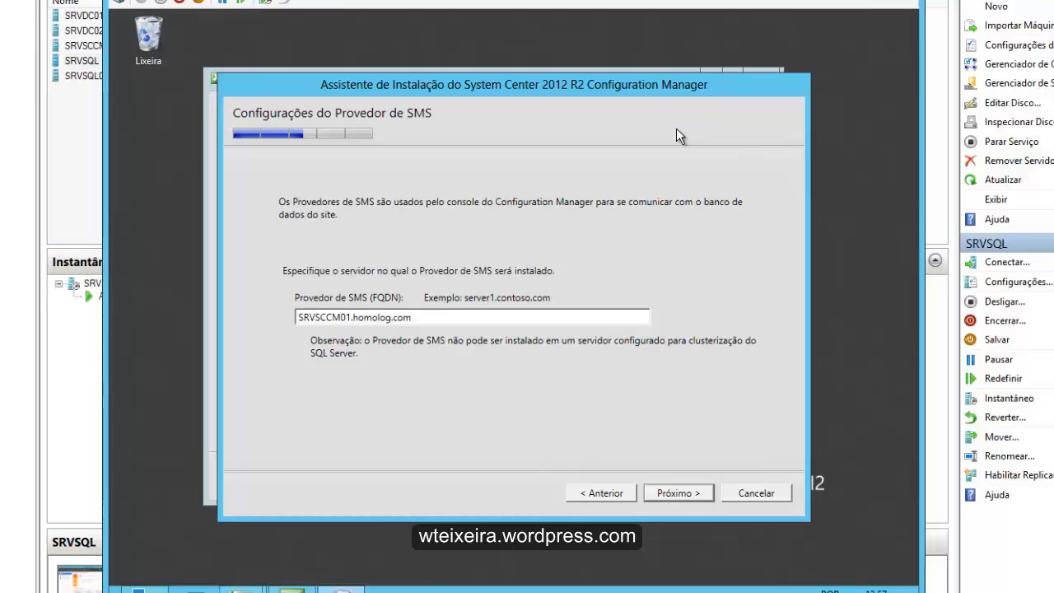
- Keep SRVSCCM01.homolog.com as the SMS Provider and choose to configure the client communication method on each site system role
{"action": "key", "text": "Return"}
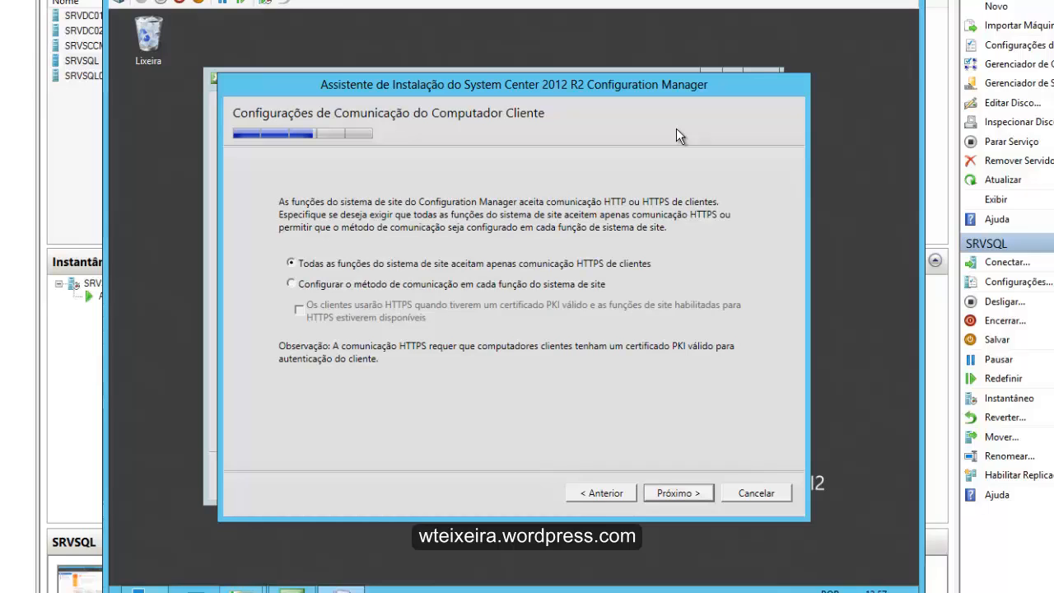
{"action": "key", "text": "Down"}
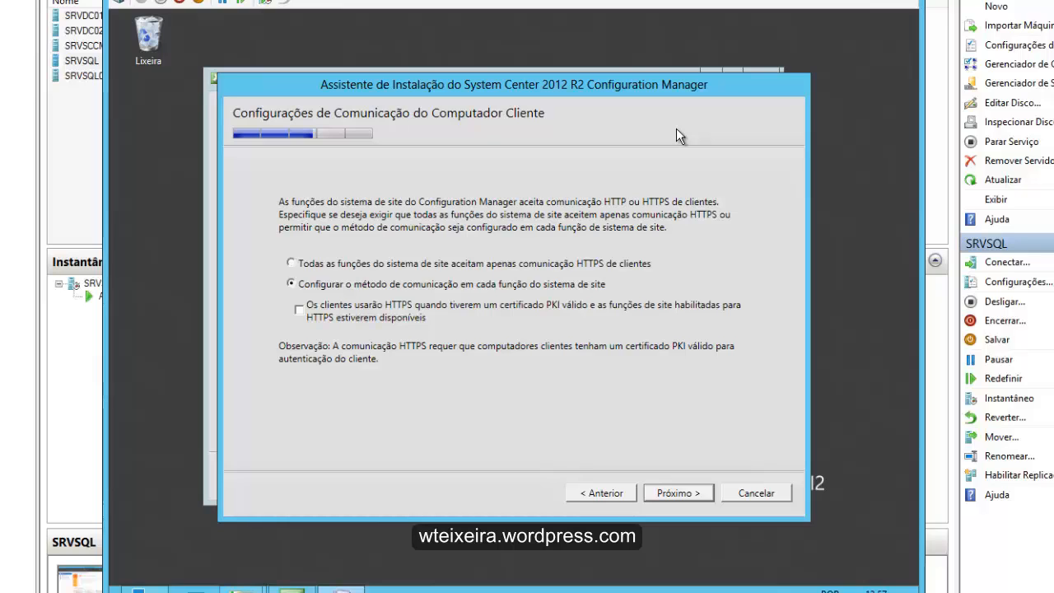
{"action": "key", "text": "Return"}
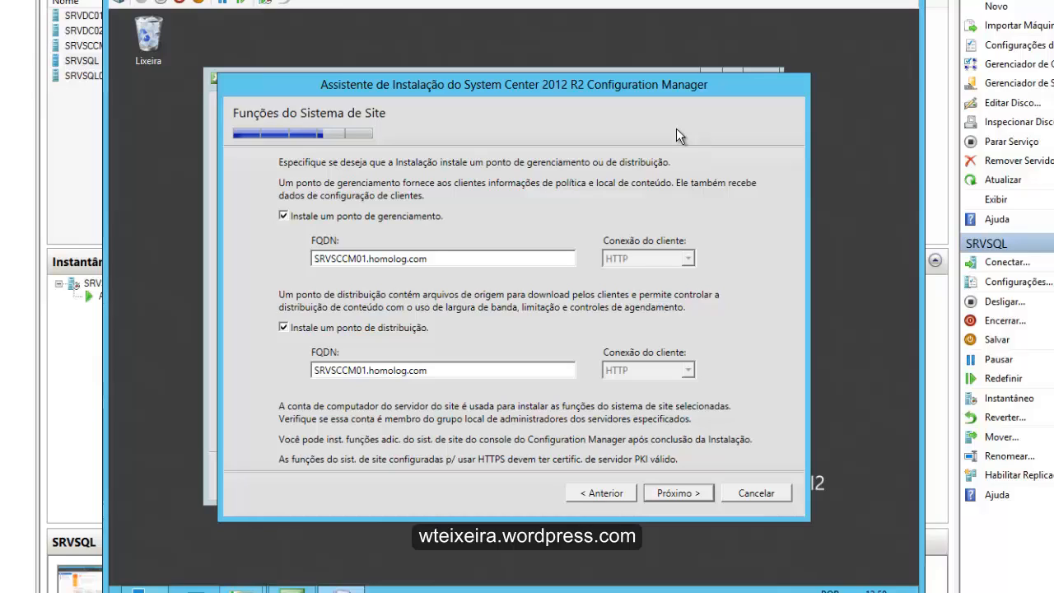
- Keep the management and distribution points on SRVSCCM01.homolog.com over HTTP, and decline joining the Customer Experience Improvement Program
{"action": "key", "text": "Return"}
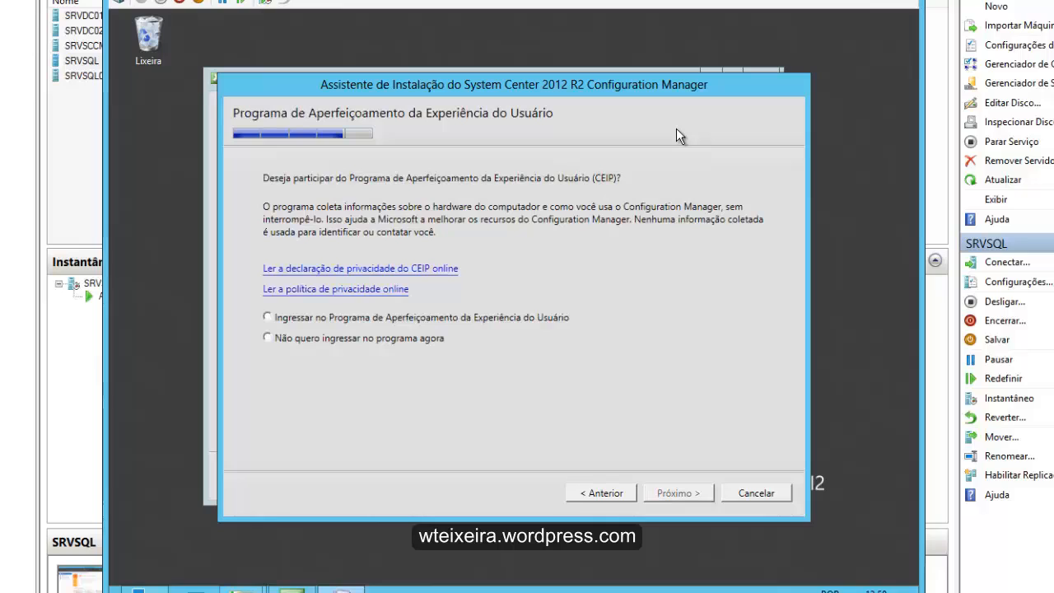
{"action": "key", "text": "Down"}
{"action": "key", "text": "Return"}
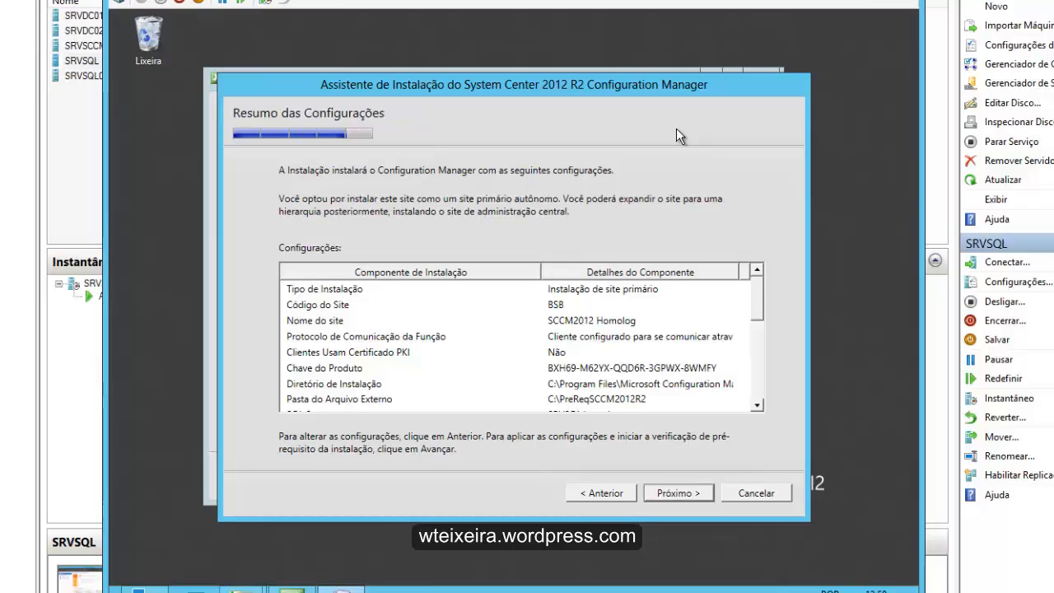
- Review the settings summary, run the prerequisite check and start the Configuration Manager installation
{"action": "scroll", "coordinate": [676, 129], "scroll_direction": "down", "scroll_amount": 5}
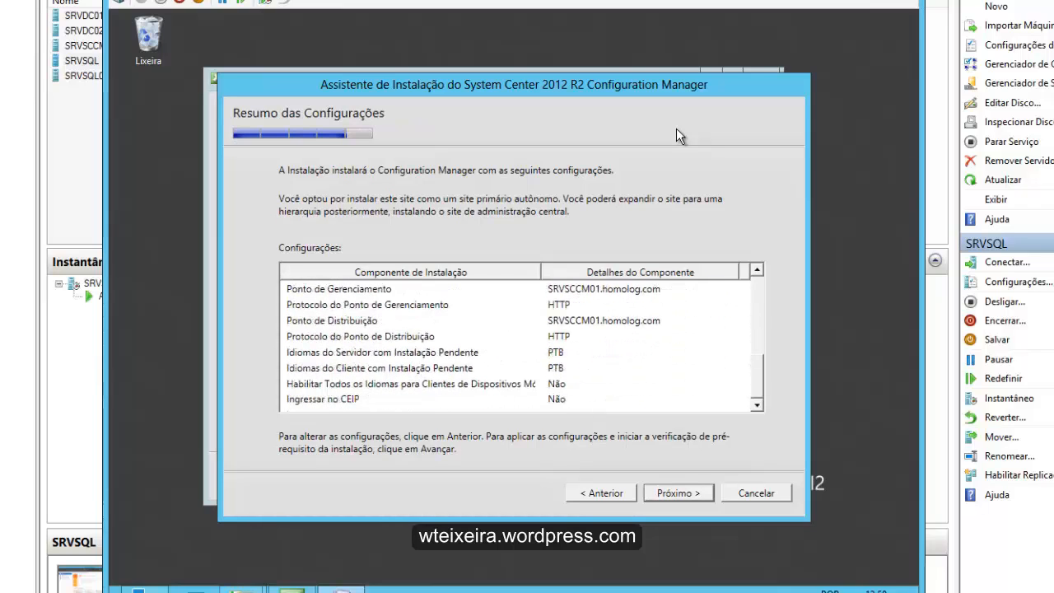
{"action": "scroll", "coordinate": [676, 127], "scroll_direction": "up", "scroll_amount": 5}
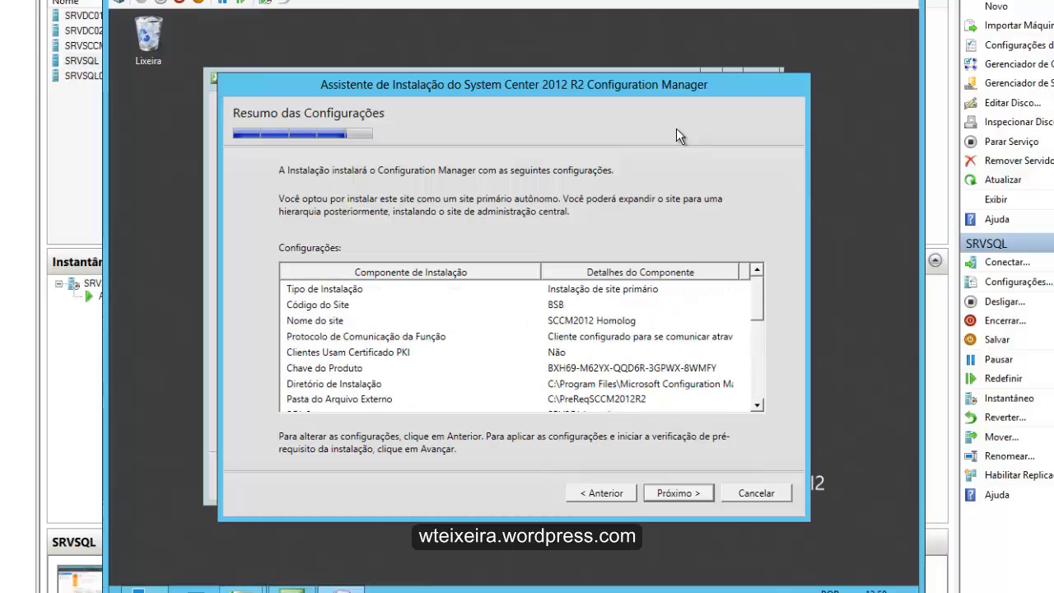
{"action": "key", "text": "Return"}
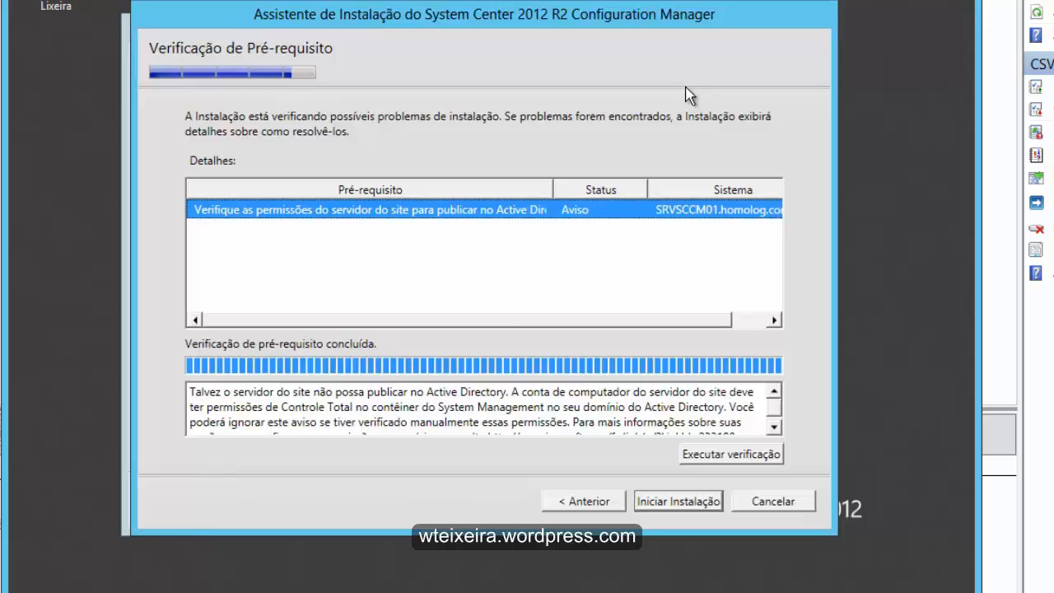
{"action": "key", "text": "Return"}
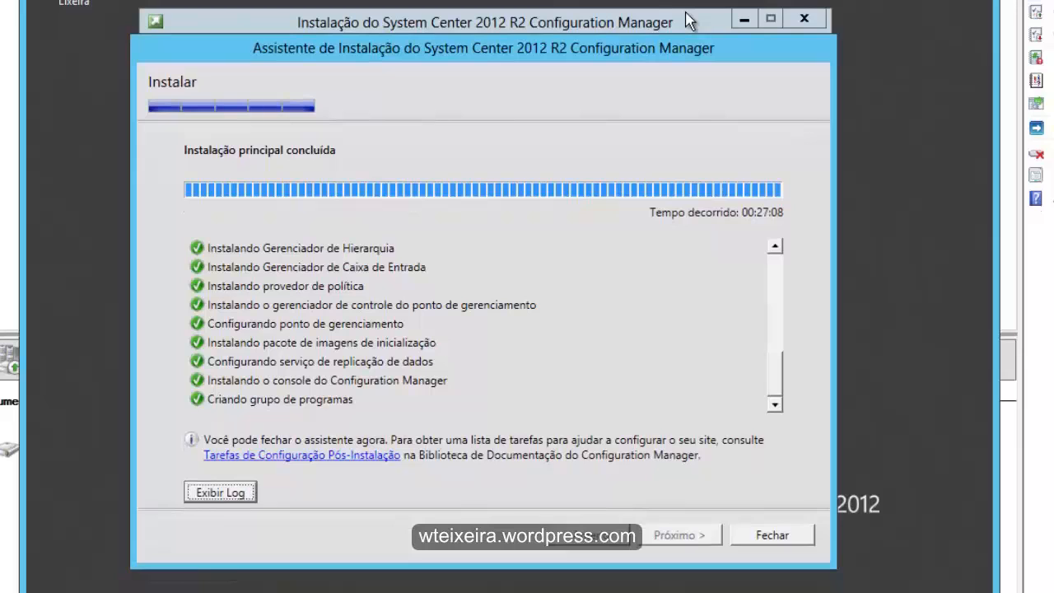
- Open the ConfigMgrSetup installation log, look through its entries and close it
{"action": "key", "text": "Return"}
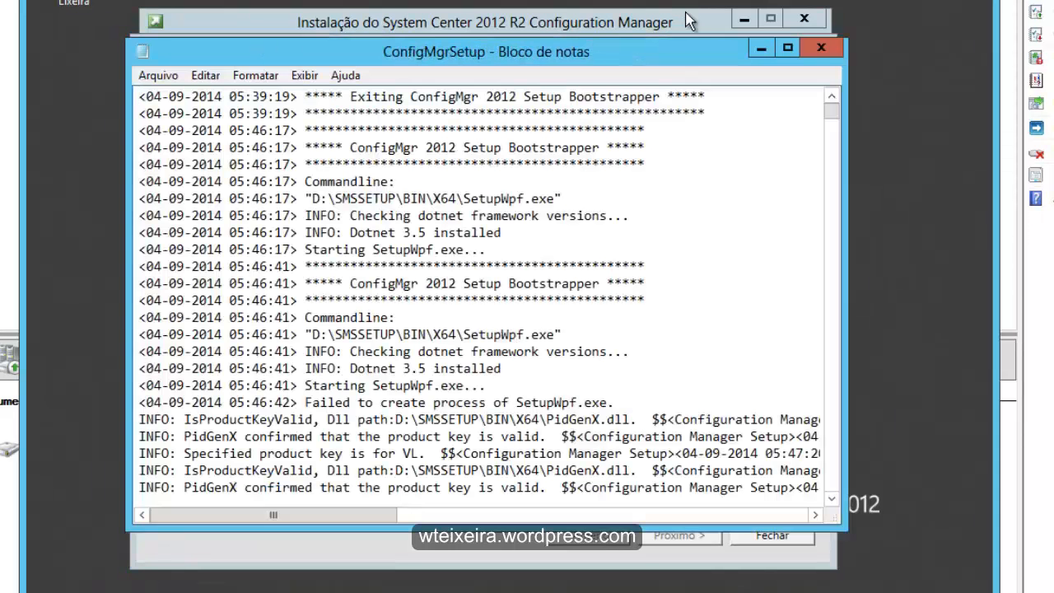
{"action": "key", "text": "Page_Down"}
{"action": "key", "text": "Page_Down"}
{"action": "key", "text": "Page_Down"}
{"action": "key", "text": "Page_Down"}
{"action": "key", "text": "Page_Down"}
{"action": "key", "text": "Page_Down"}
{"action": "key", "text": "Page_Down"}
{"action": "key", "text": "Page_Down"}
{"action": "key", "text": "Page_Down"}
{"action": "key", "text": "Page_Down"}
{"action": "key", "text": "Page_Down"}
{"action": "key", "text": "Page_Down"}
{"action": "key", "text": "Page_Down"}
{"action": "key", "text": "Page_Down"}
{"action": "key", "text": "Page_Down"}
{"action": "key", "text": "Page_Down"}
{"action": "key", "text": "Page_Down"}
{"action": "key", "text": "Page_Down"}
{"action": "key", "text": "Page_Down"}
{"action": "key", "text": "Page_Down"}
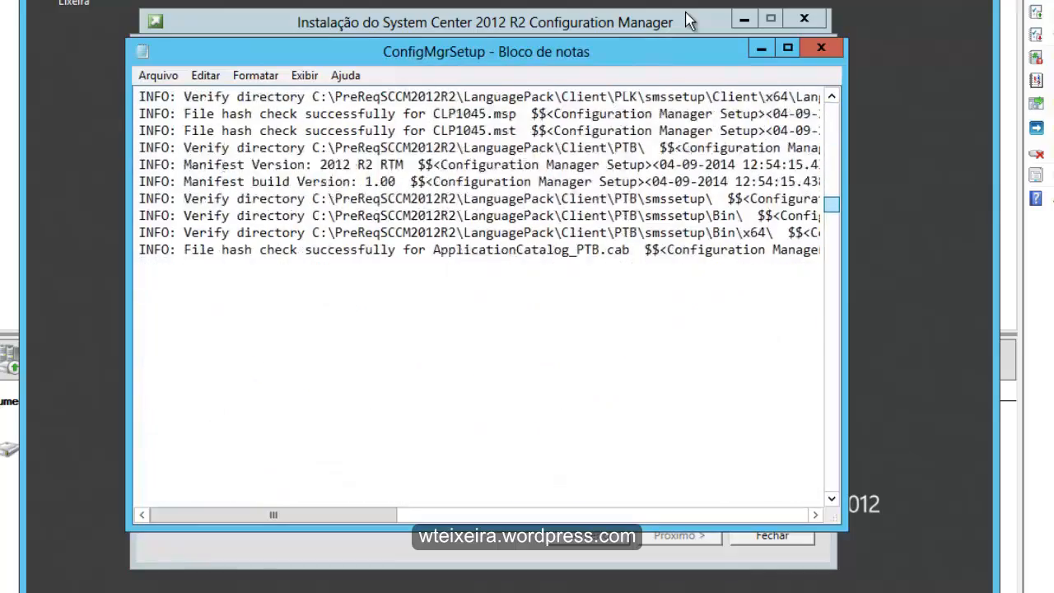
{"action": "key", "text": "Page_Up"}
{"action": "key", "text": "Page_Up"}
{"action": "key", "text": "Page_Up"}
{"action": "key", "text": "Page_Up"}
{"action": "key", "text": "Page_Up"}
{"action": "key", "text": "Page_Up"}
{"action": "key", "text": "Page_Up"}
{"action": "key", "text": "Page_Up"}
{"action": "key", "text": "Page_Up"}
{"action": "key", "text": "Page_Up"}
{"action": "key", "text": "Page_Up"}
{"action": "key", "text": "Page_Up"}
{"action": "key", "text": "Page_Up"}
{"action": "key", "text": "Page_Up"}
{"action": "key", "text": "Page_Up"}
{"action": "key", "text": "Page_Up"}
{"action": "key", "text": "Page_Up"}
{"action": "key", "text": "Page_Up"}
{"action": "key", "text": "alt+F4"}
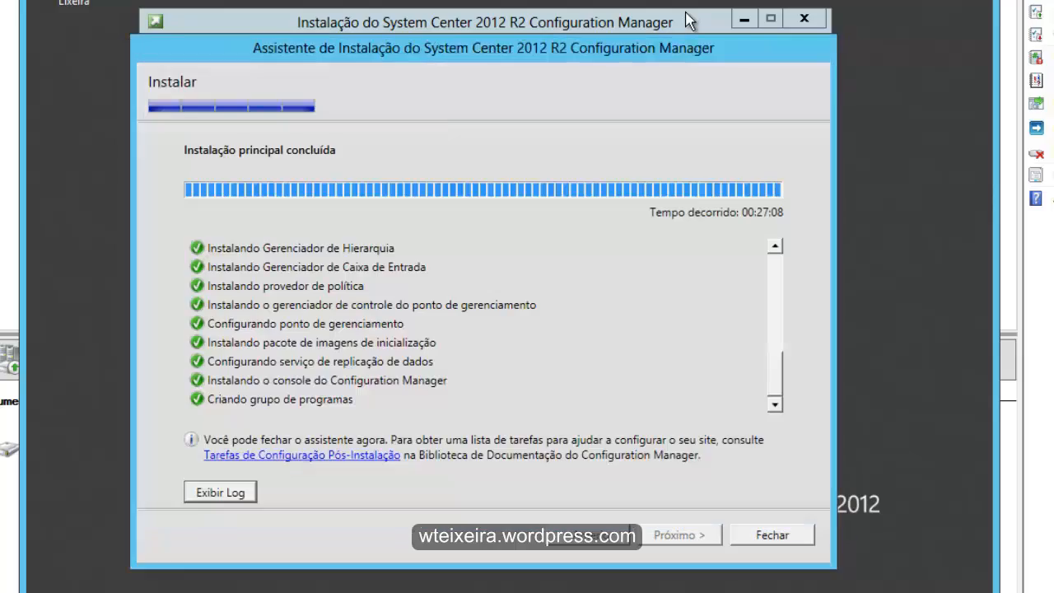
- Review the list of installation tasks, and close the installation wizard and the setup start window
{"action": "scroll", "coordinate": [685, 21], "scroll_direction": "up", "scroll_amount": 15}
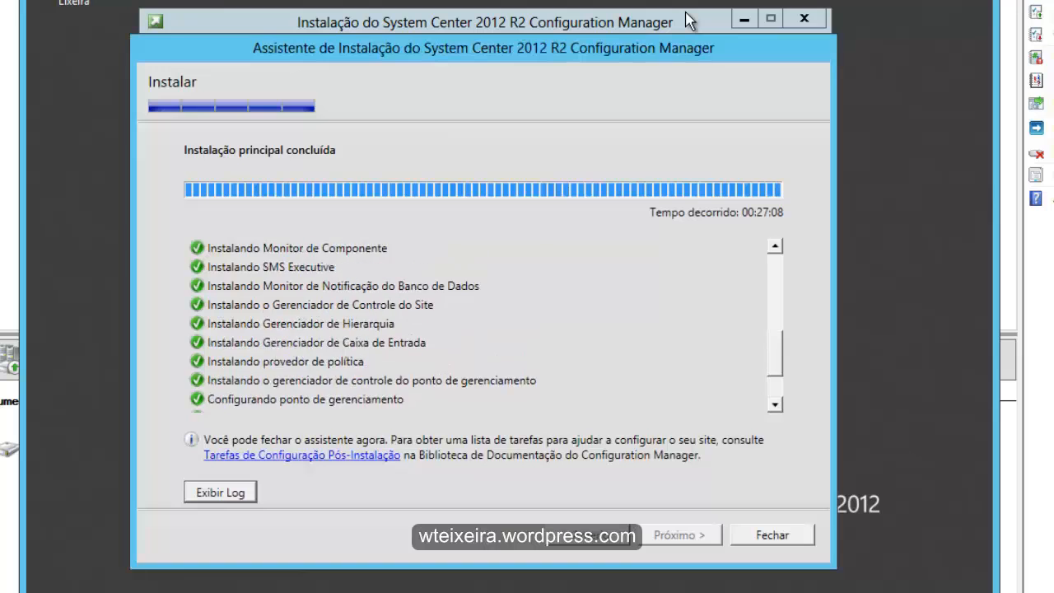
{"action": "scroll", "coordinate": [689, 21], "scroll_direction": "up", "scroll_amount": 2}
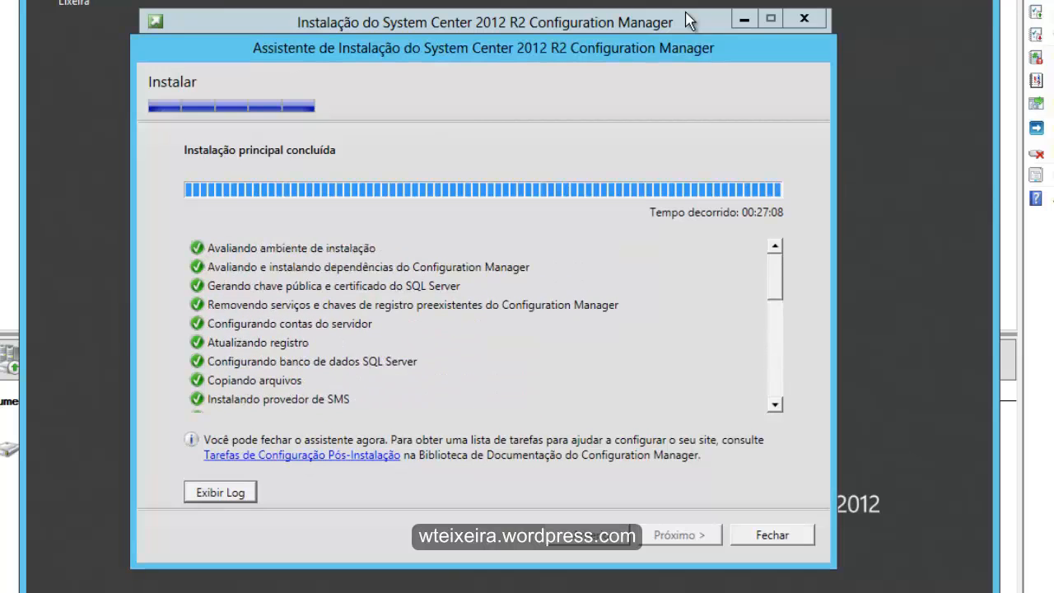
{"action": "scroll", "coordinate": [689, 20], "scroll_direction": "down", "scroll_amount": 8}
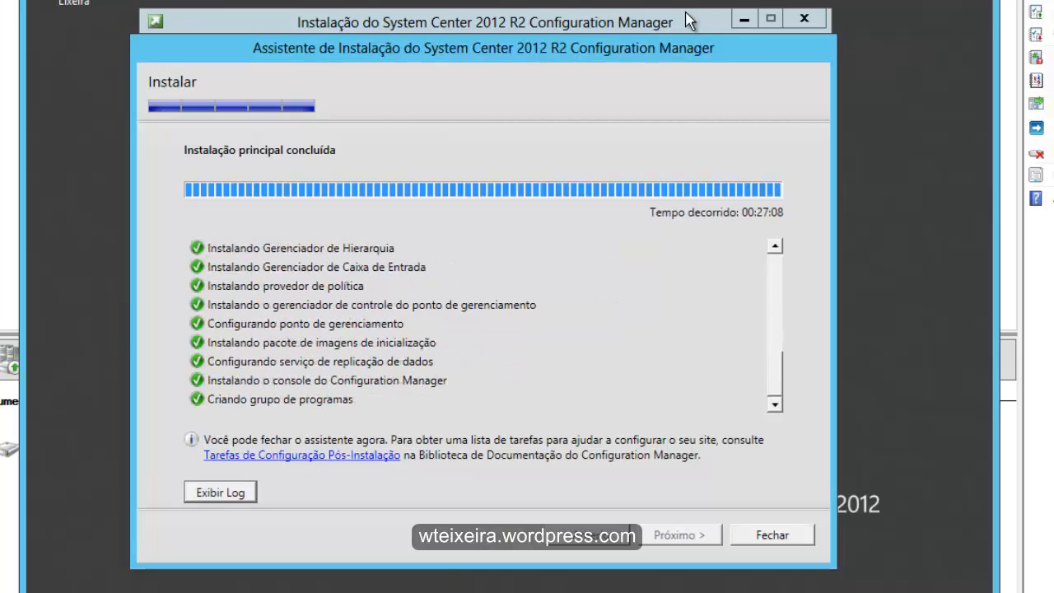
{"action": "key", "text": "Escape"}
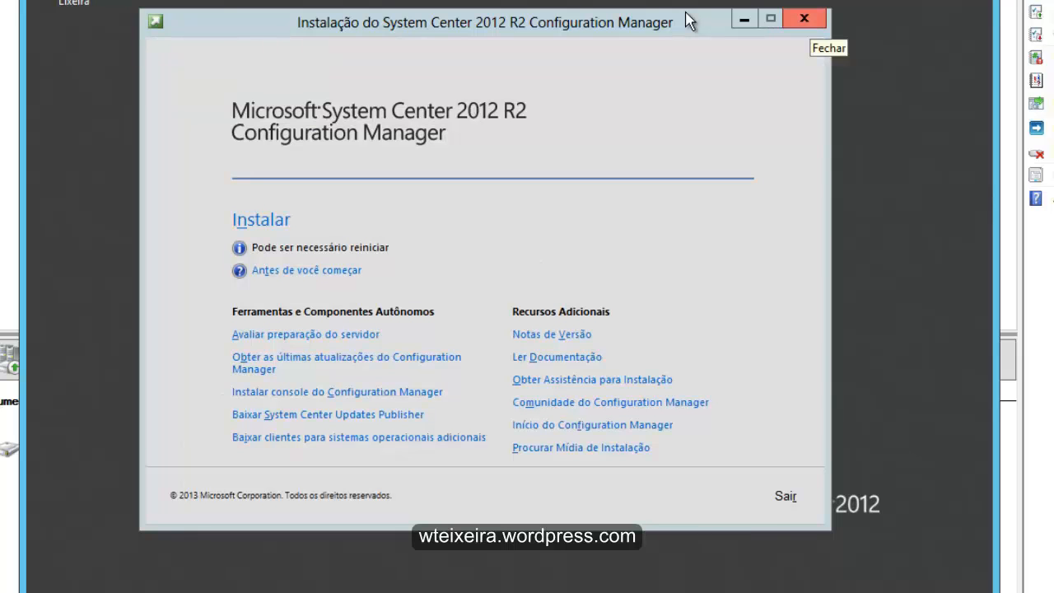
{"action": "left_click", "coordinate": [804, 19]}
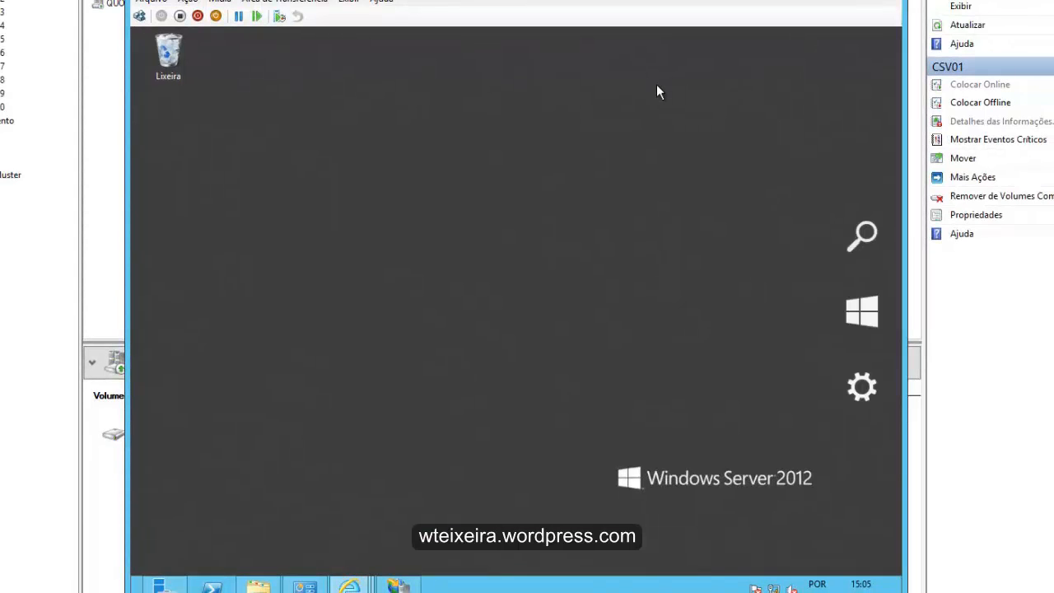
- Search the installed applications for "Configuration" and launch the Configuration Manager console
{"action": "left_click", "coordinate": [862, 239]}
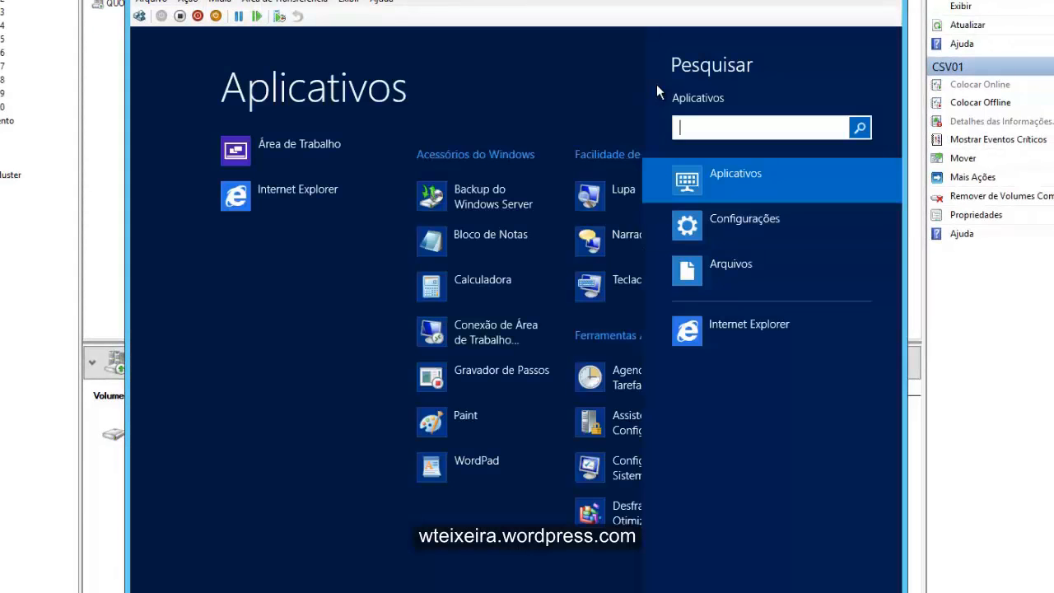
{"action": "type", "text": "Configuration"}
{"action": "key", "text": "Return"}
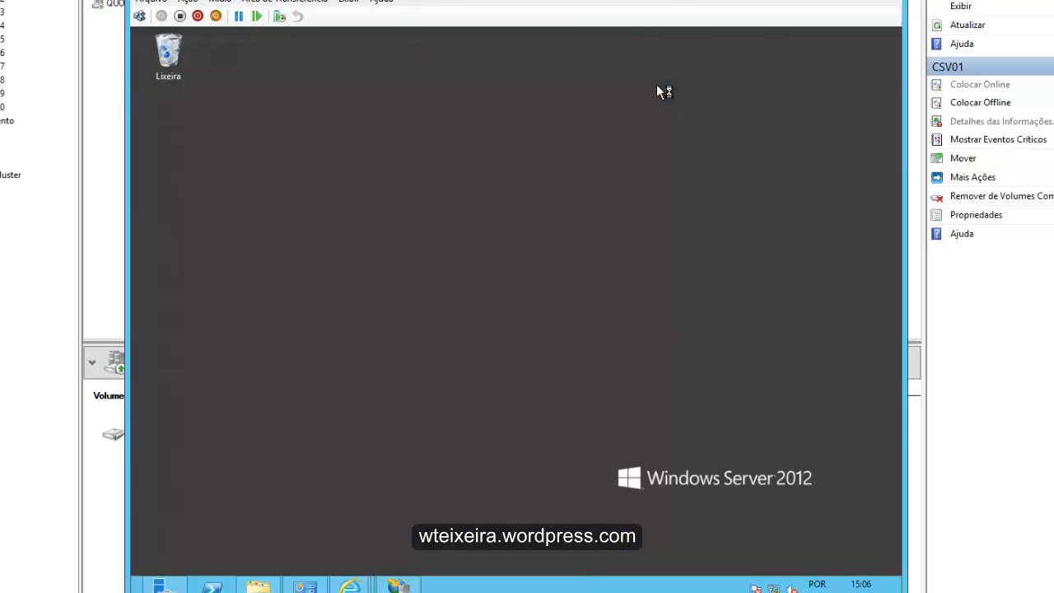